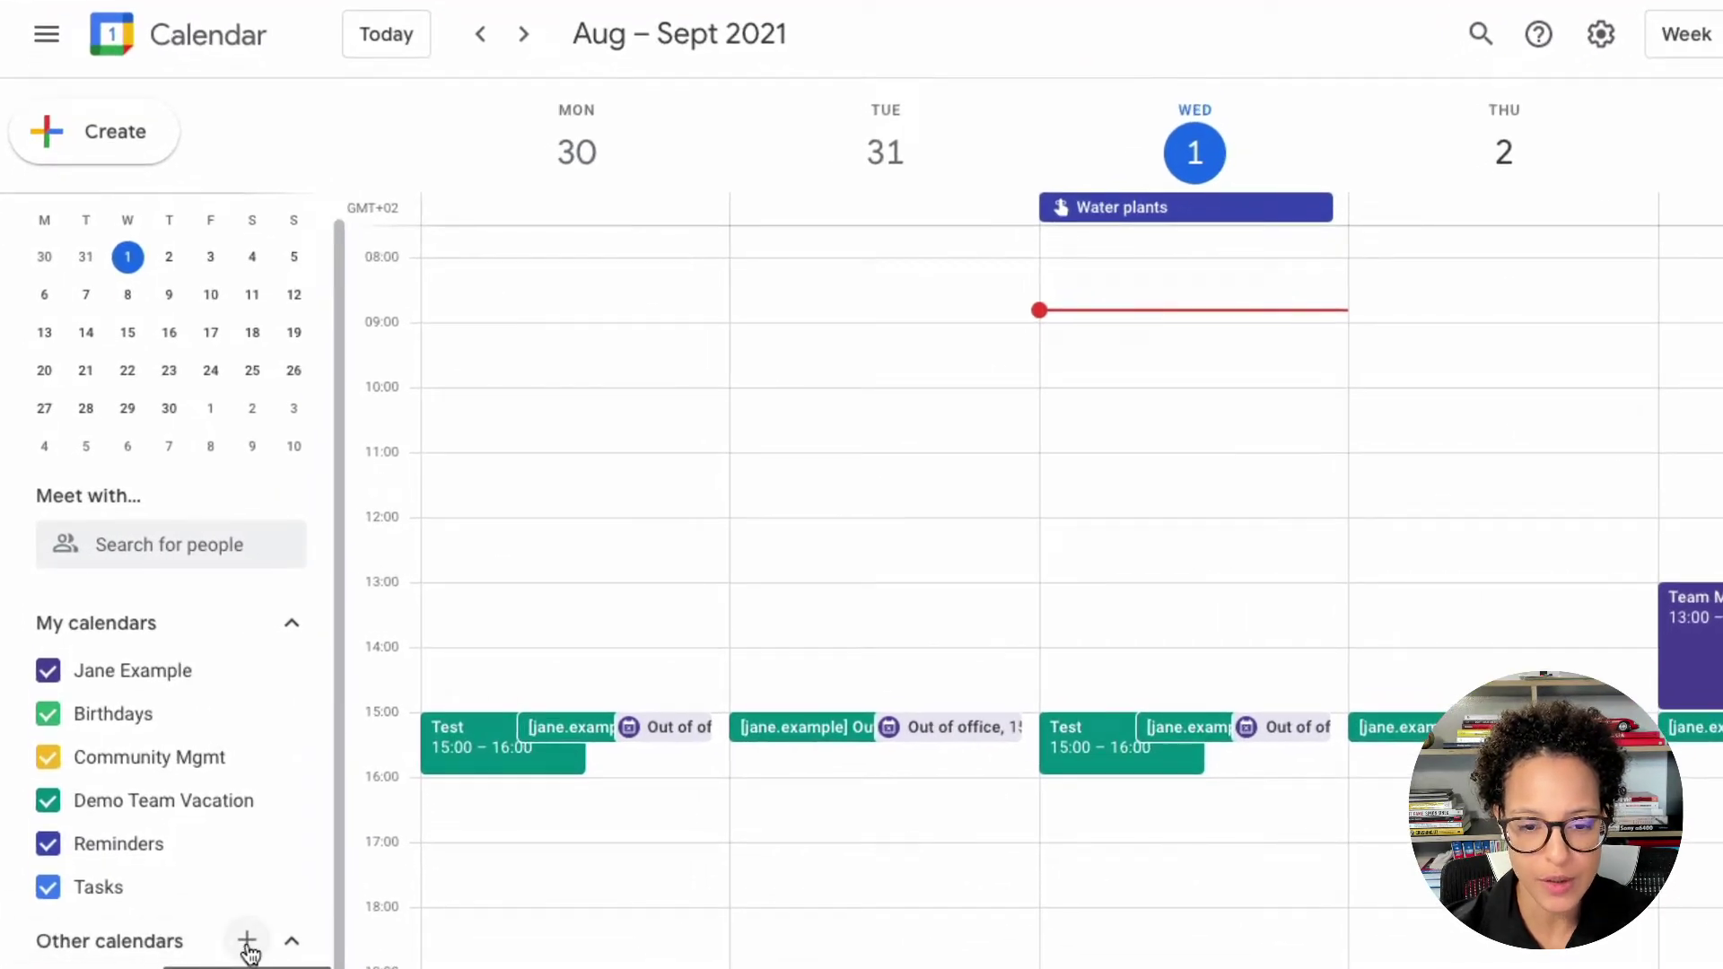
Subscribe to the colleague's calendar and confirm it grants only free/busy access (hide details)
{"action": "left_click", "coordinate": [248, 944]}
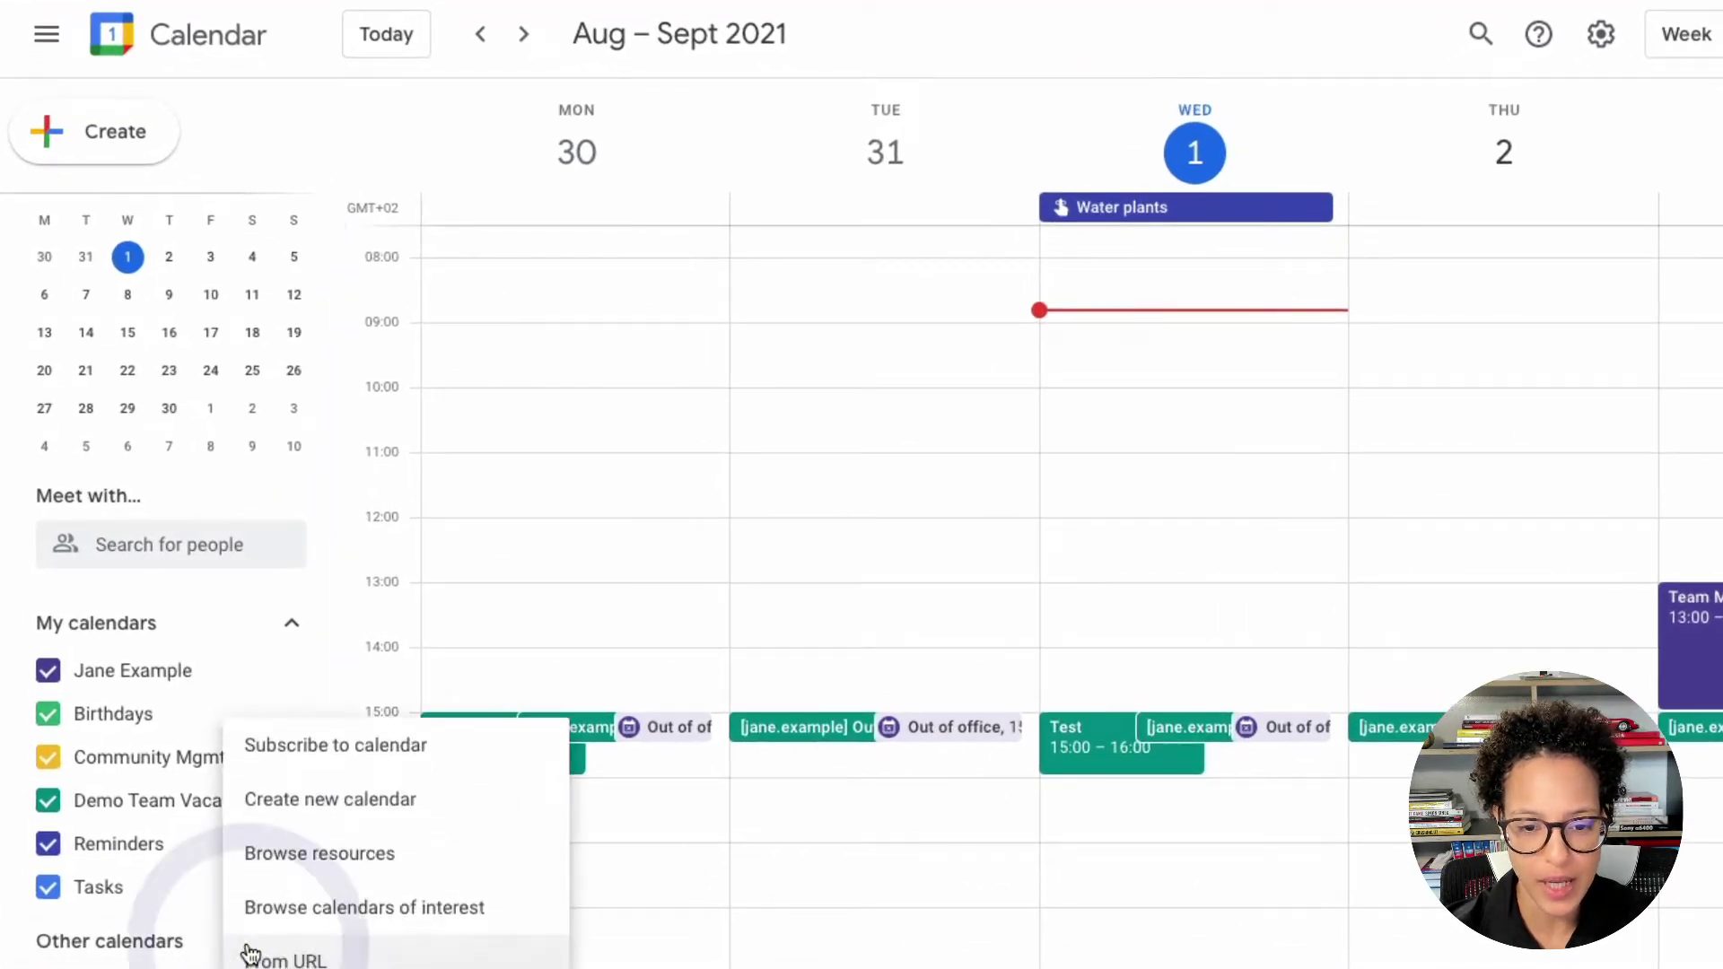
{"action": "left_click", "coordinate": [500, 755]}
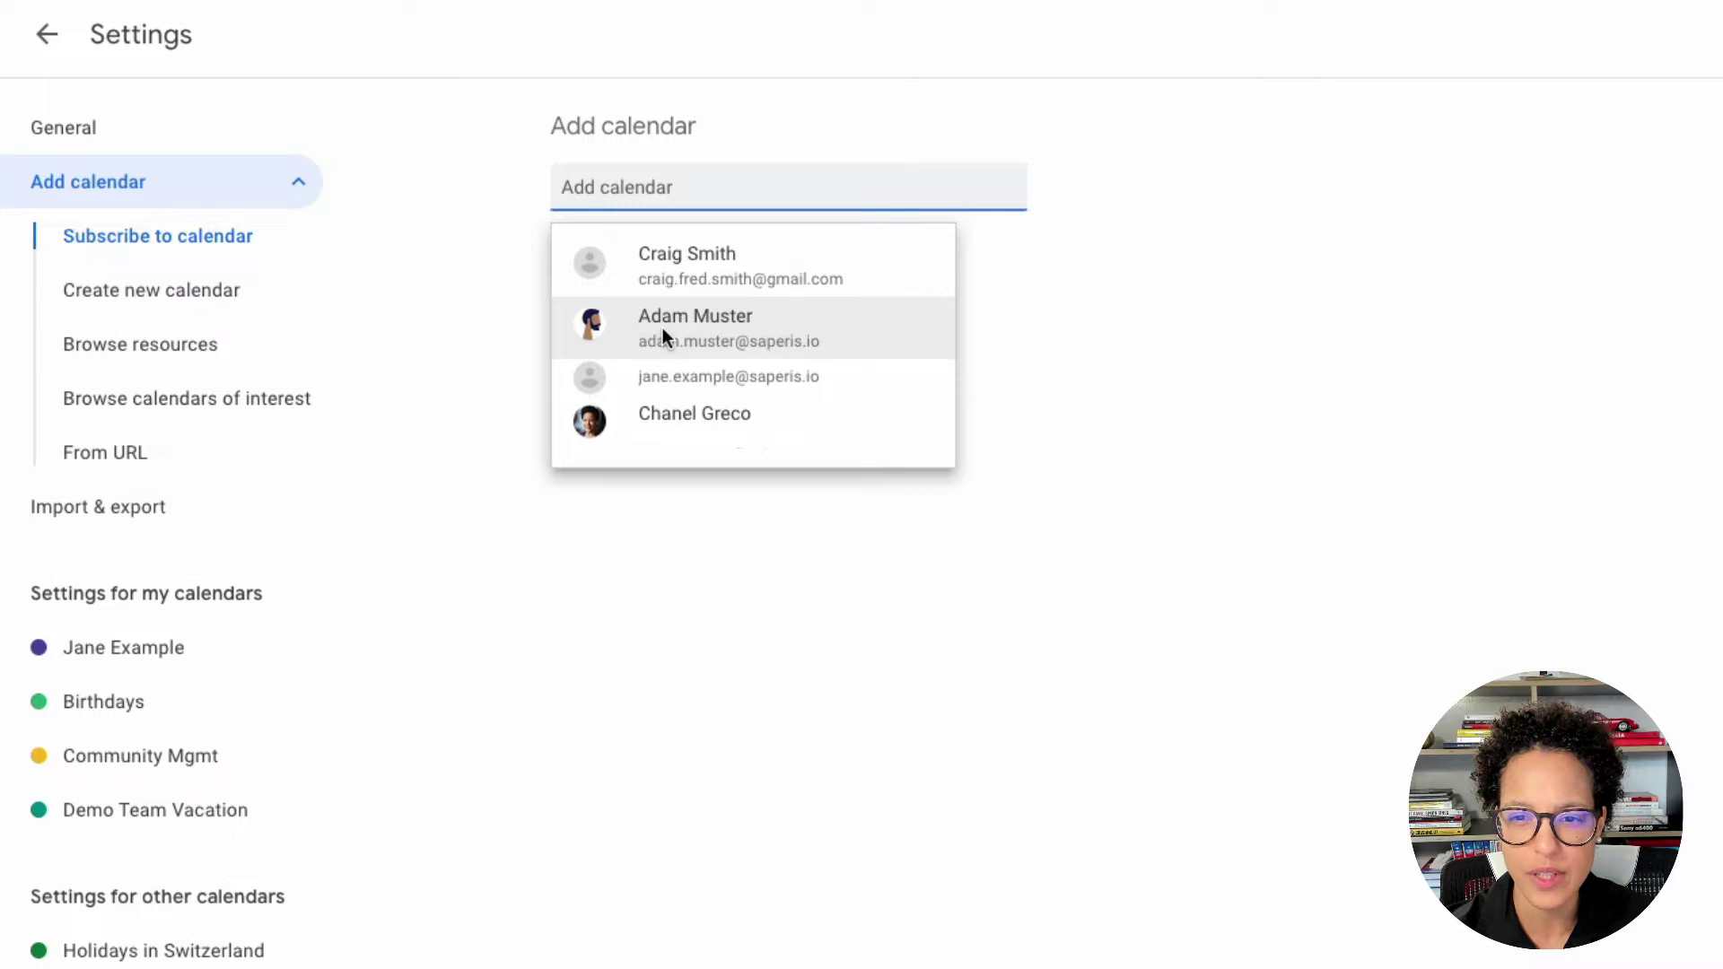
{"action": "type", "text": "adam"}
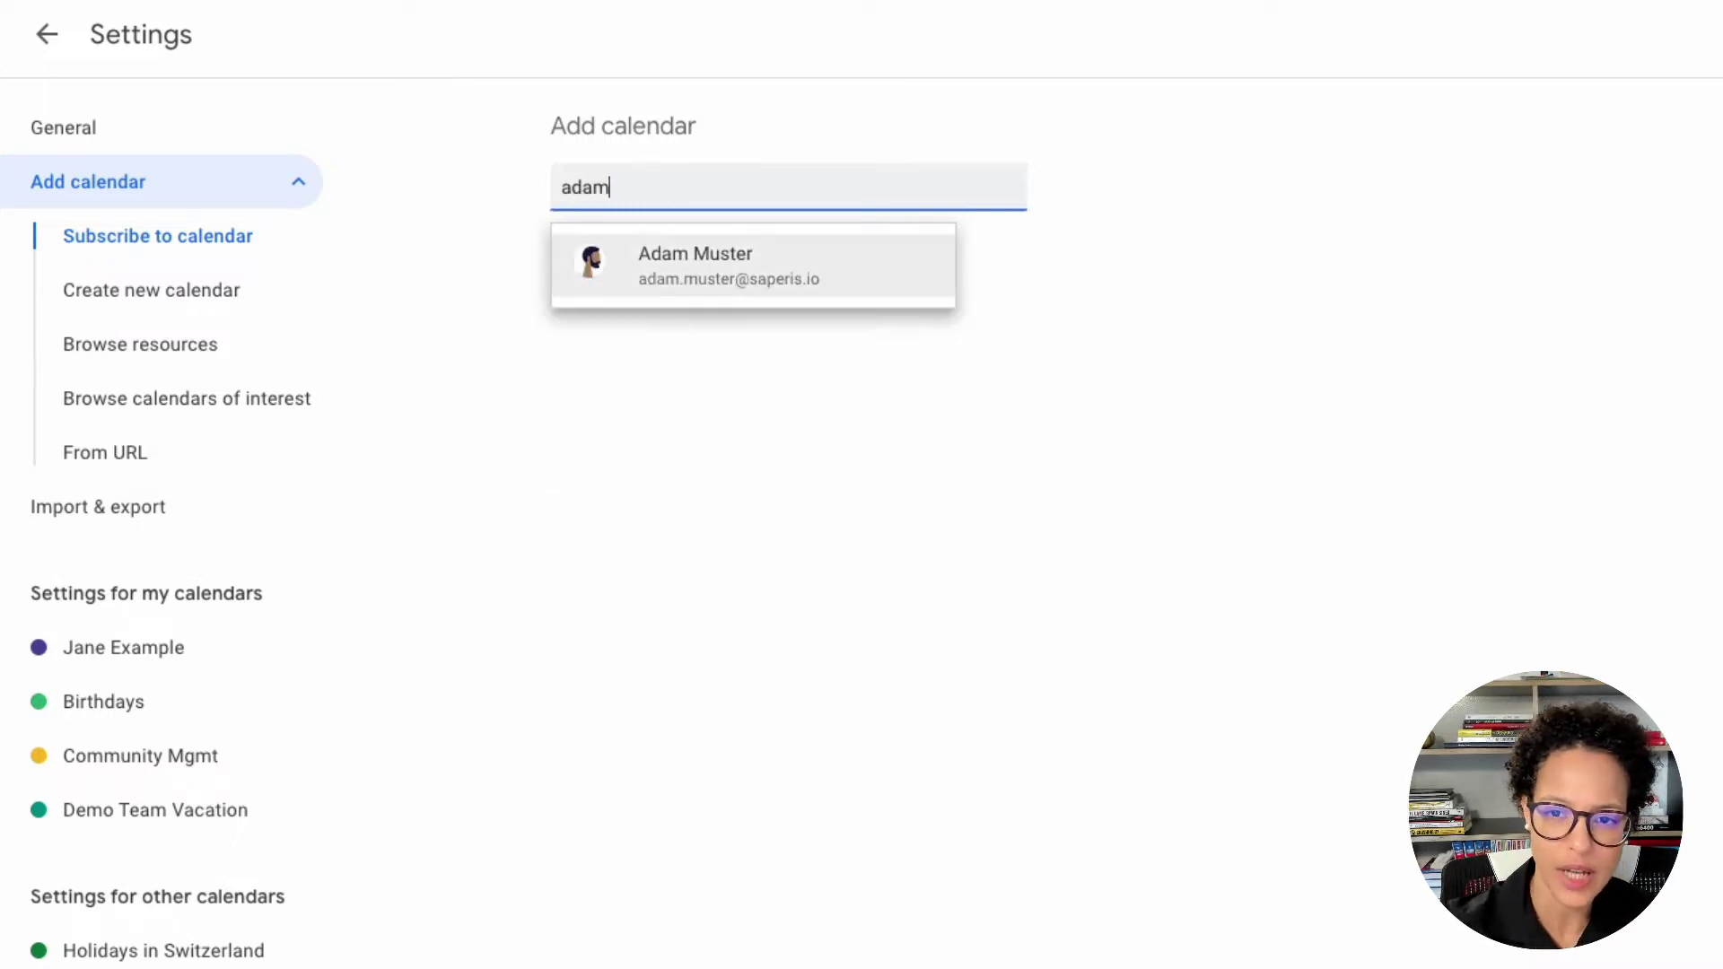
{"action": "left_click", "coordinate": [724, 262]}
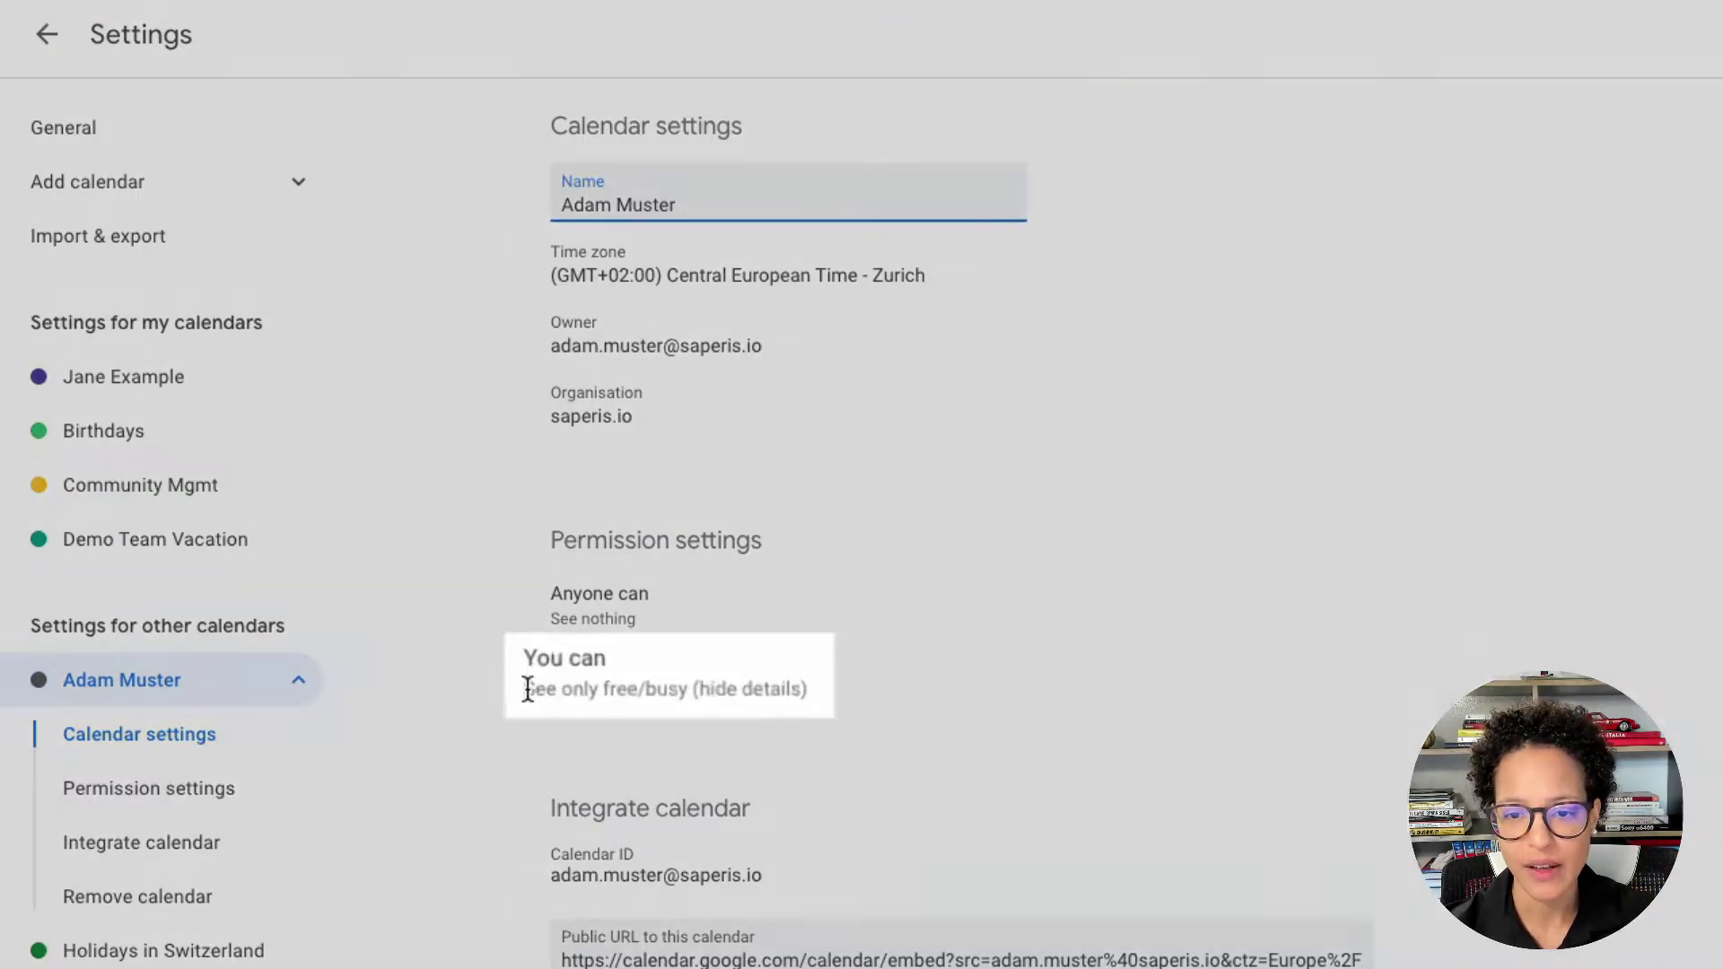
{"action": "left_click_drag", "start_coordinate": [552, 687], "coordinate": [778, 687]}
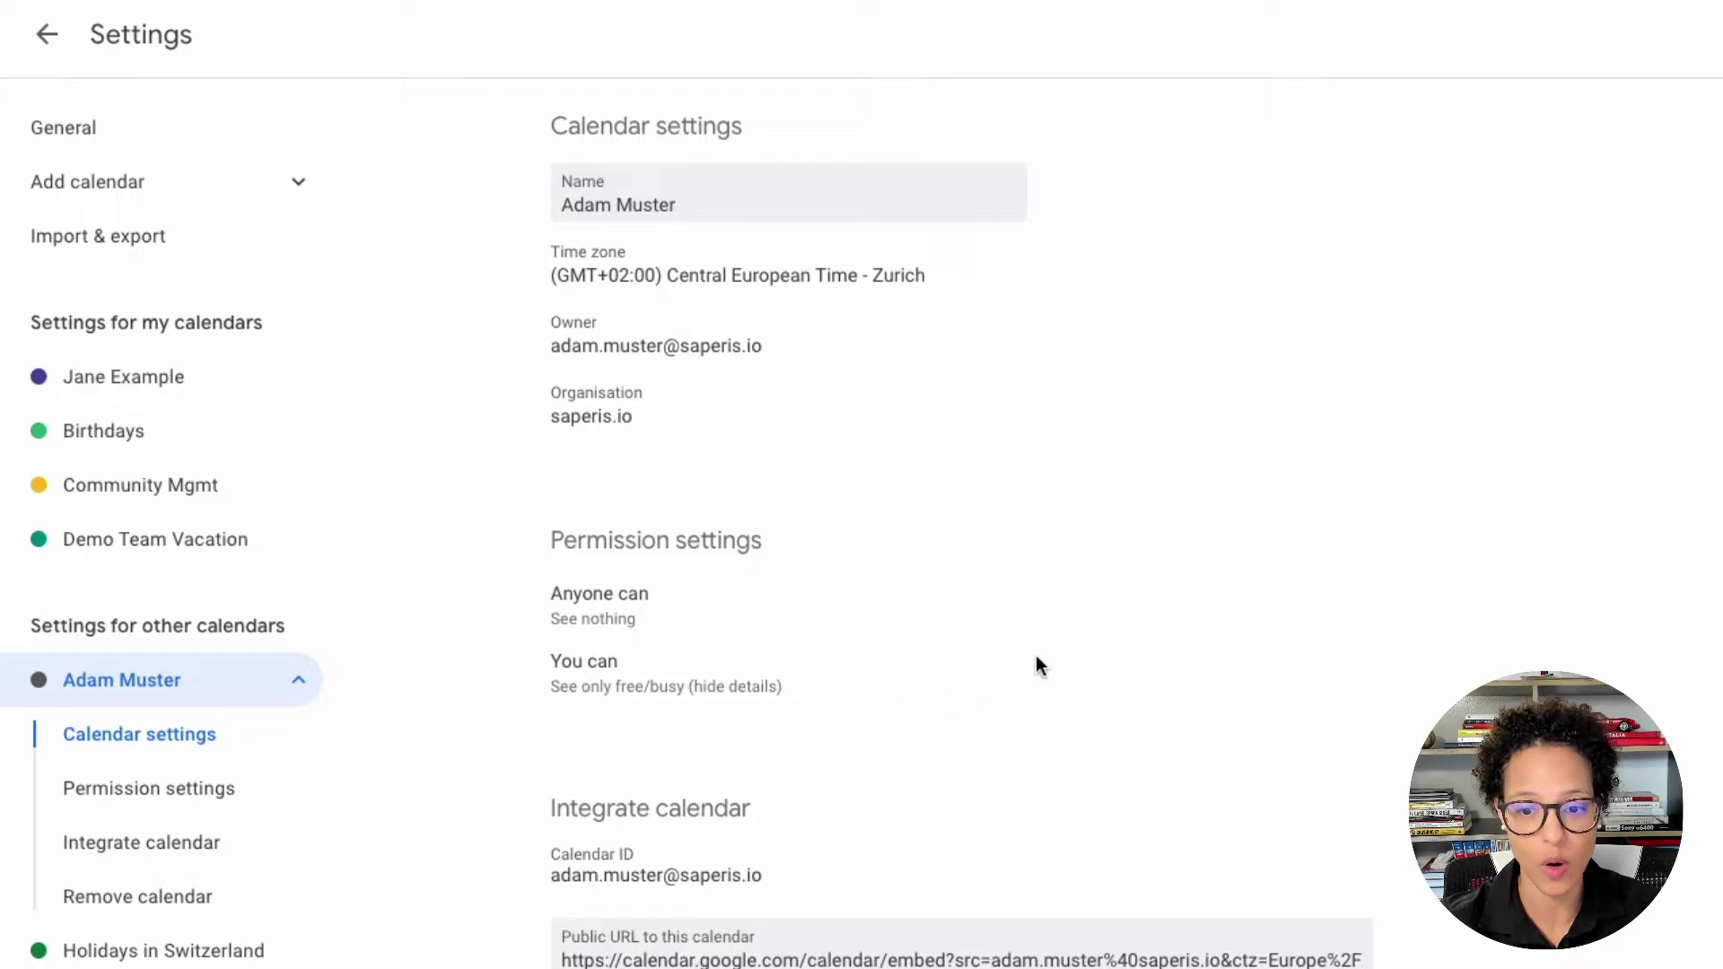
{"action": "scroll", "coordinate": [1041, 648], "scroll_direction": "down", "scroll_amount": 5}
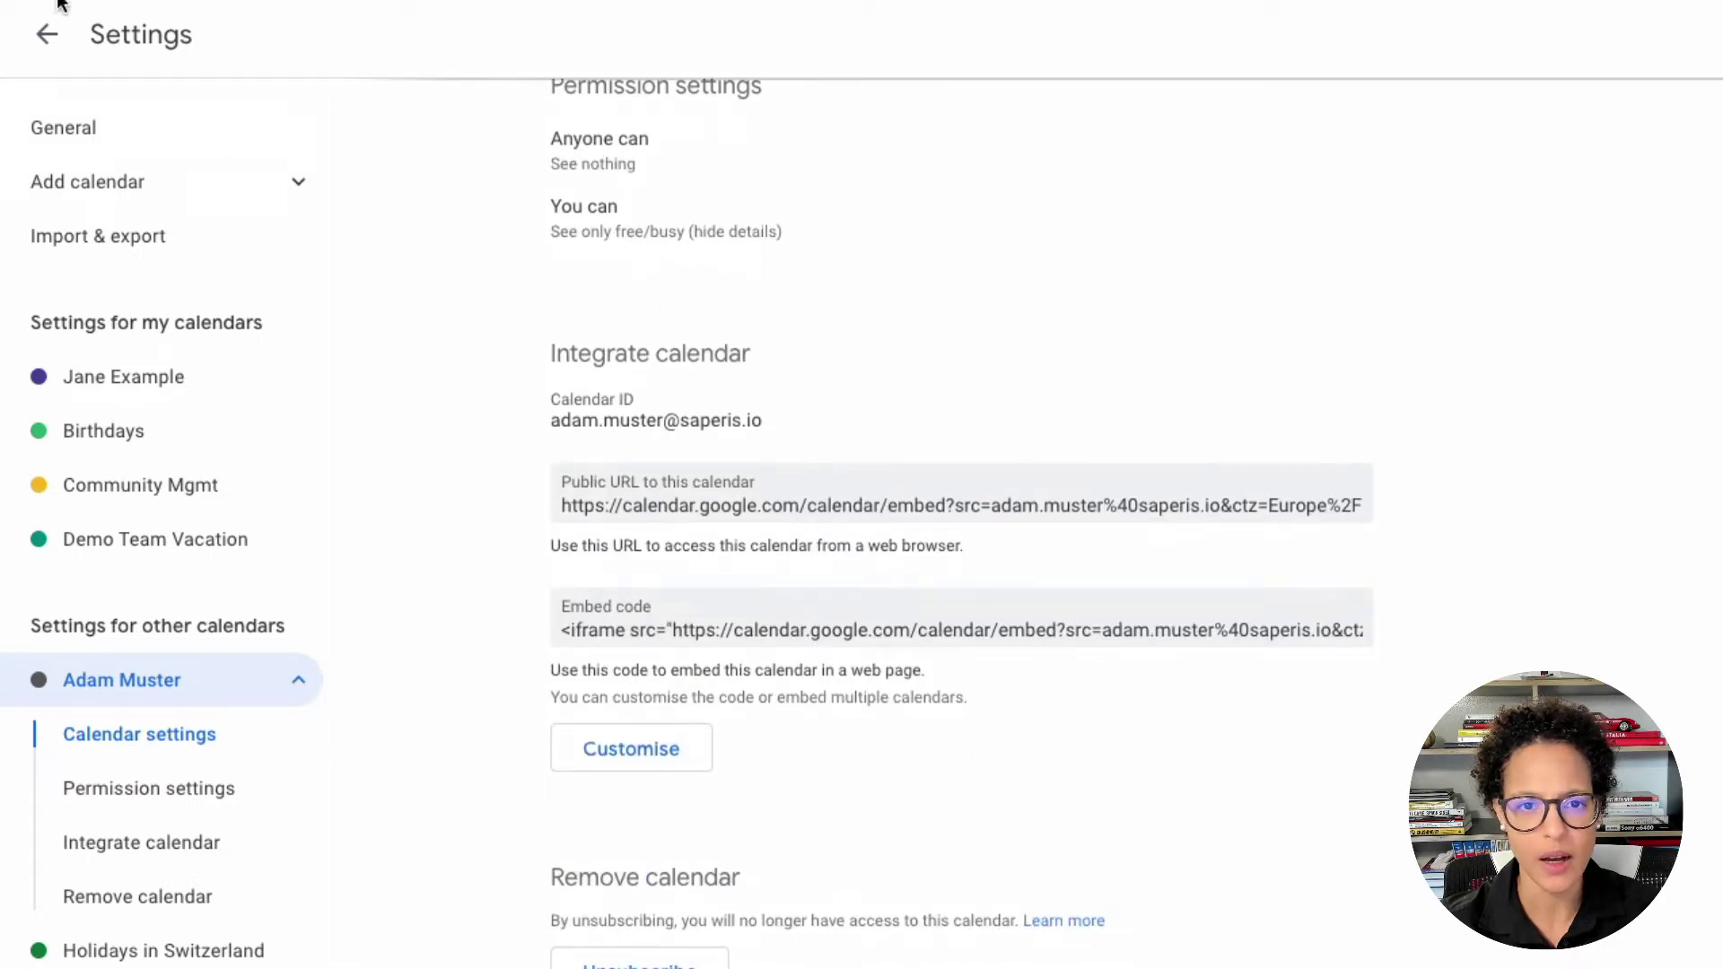
Return to the calendar, inspect two busy blocks, then switch to the colleague's maximised calendar window
{"action": "left_click", "coordinate": [45, 38]}
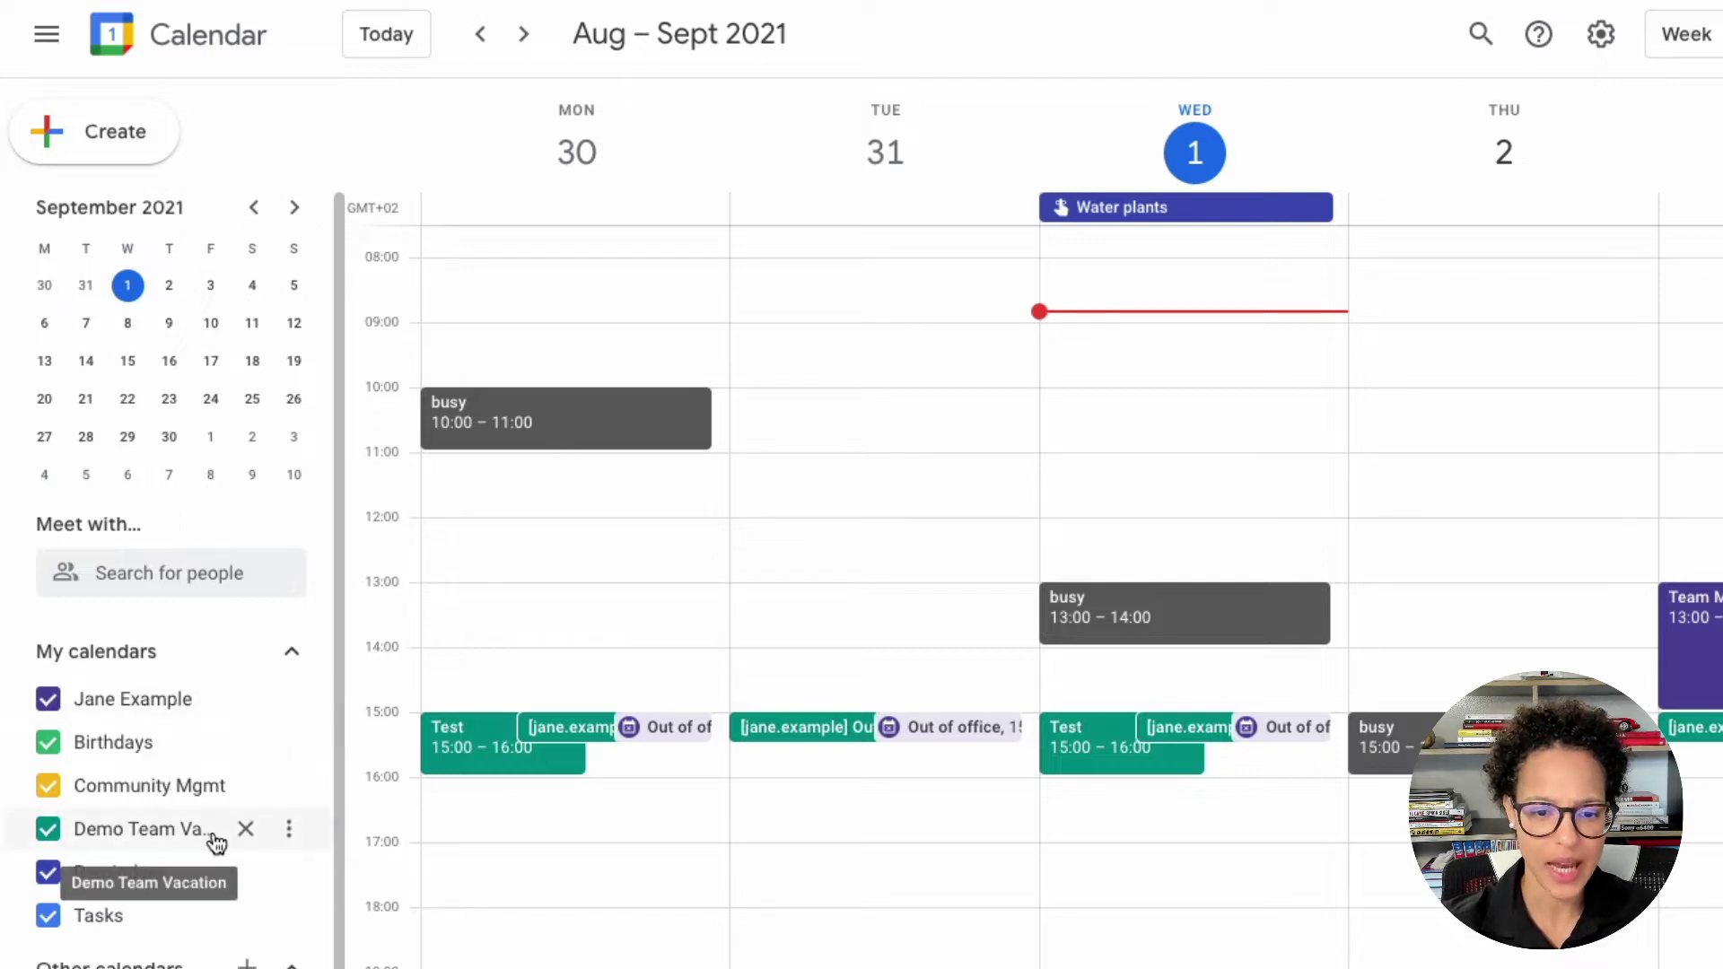
{"action": "scroll", "coordinate": [215, 830], "scroll_direction": "down", "scroll_amount": 1}
{"action": "mouse_move", "coordinate": [95, 961]}
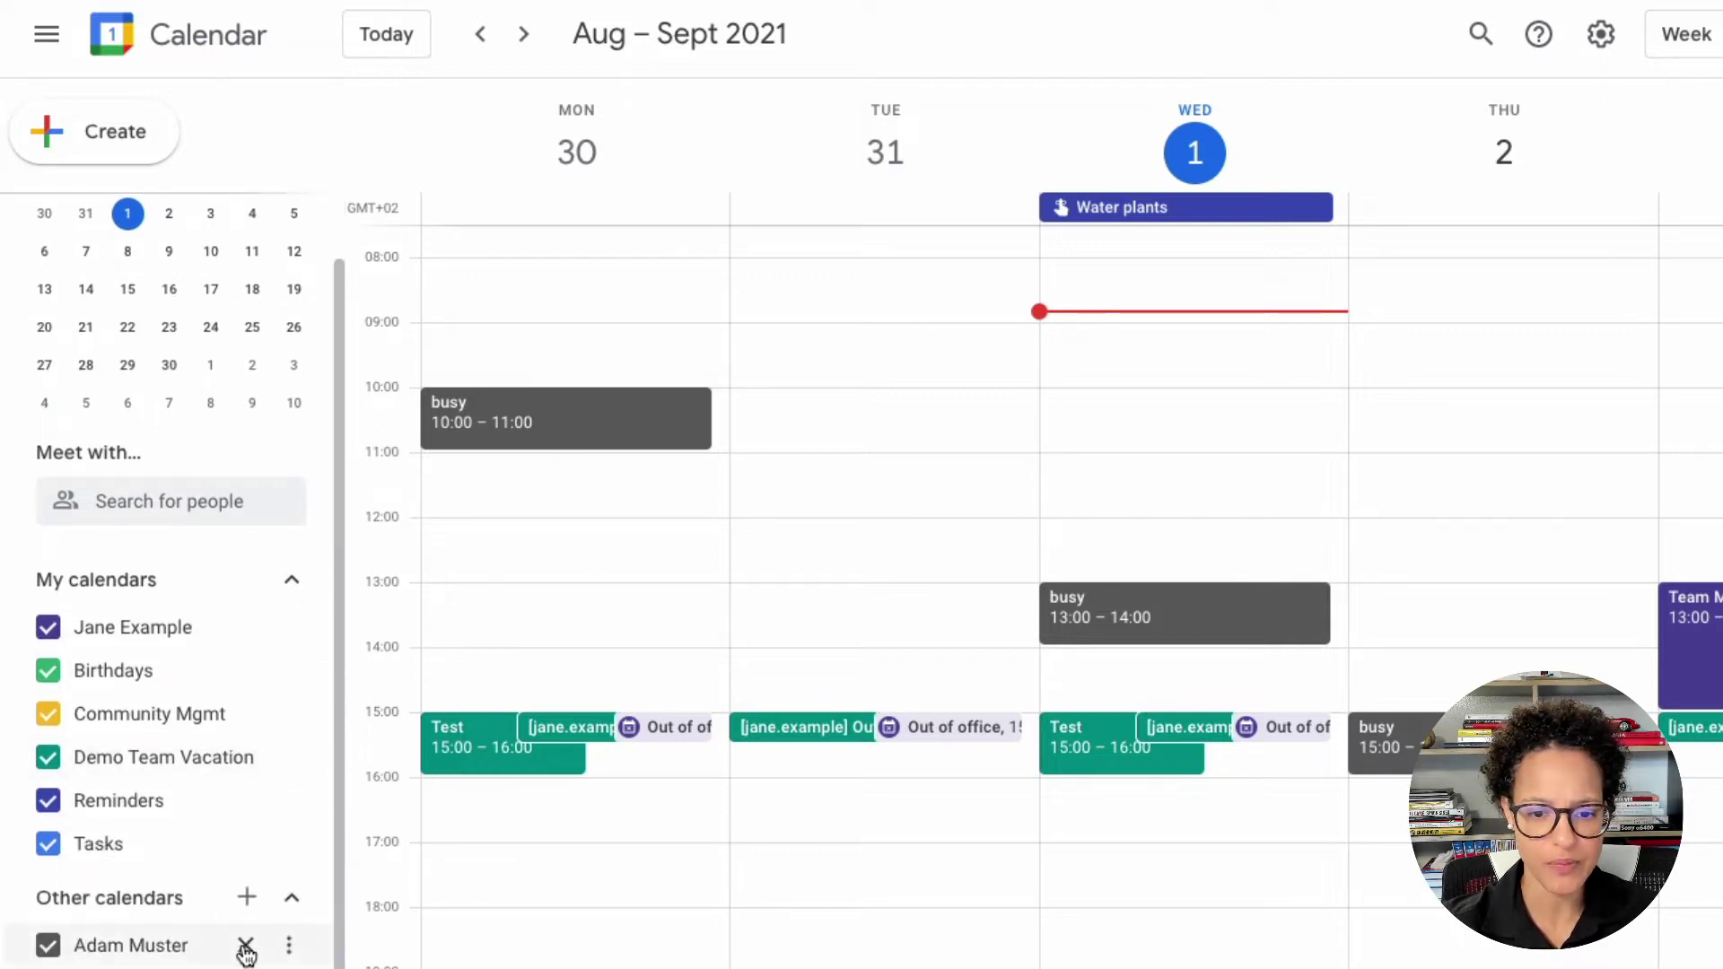
{"action": "left_click", "coordinate": [579, 413]}
{"action": "left_click", "coordinate": [1301, 425]}
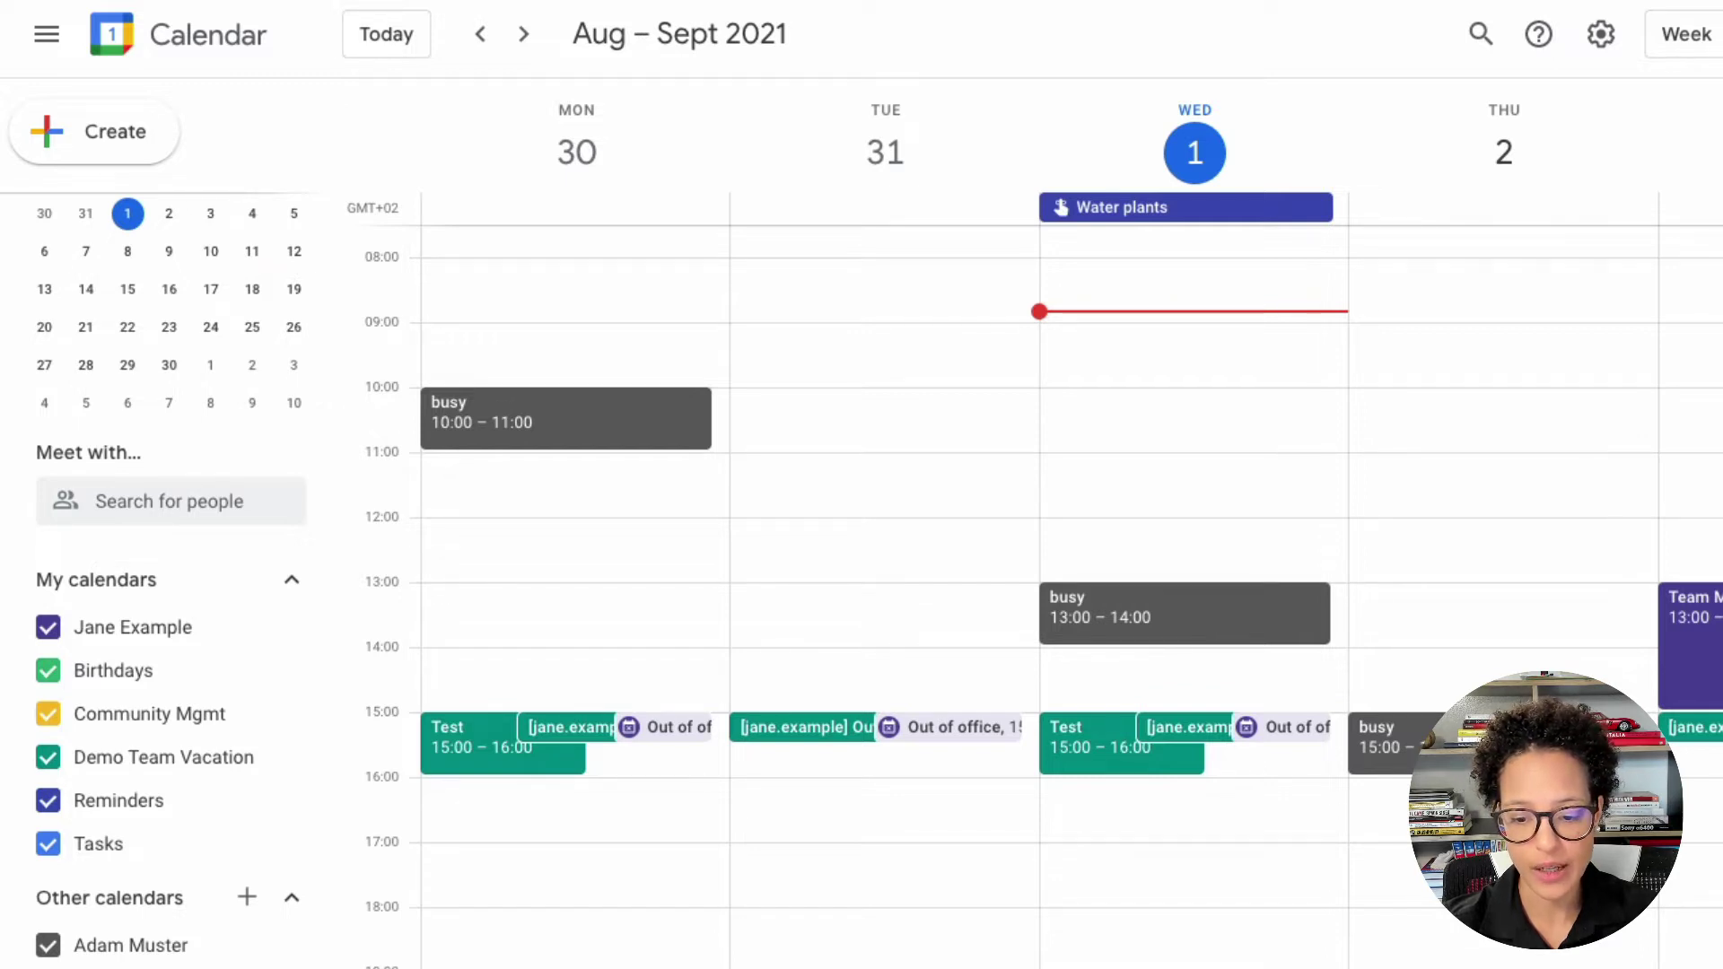
{"action": "key", "text": "super+Tab"}
{"action": "double_click", "coordinate": [424, 256]}
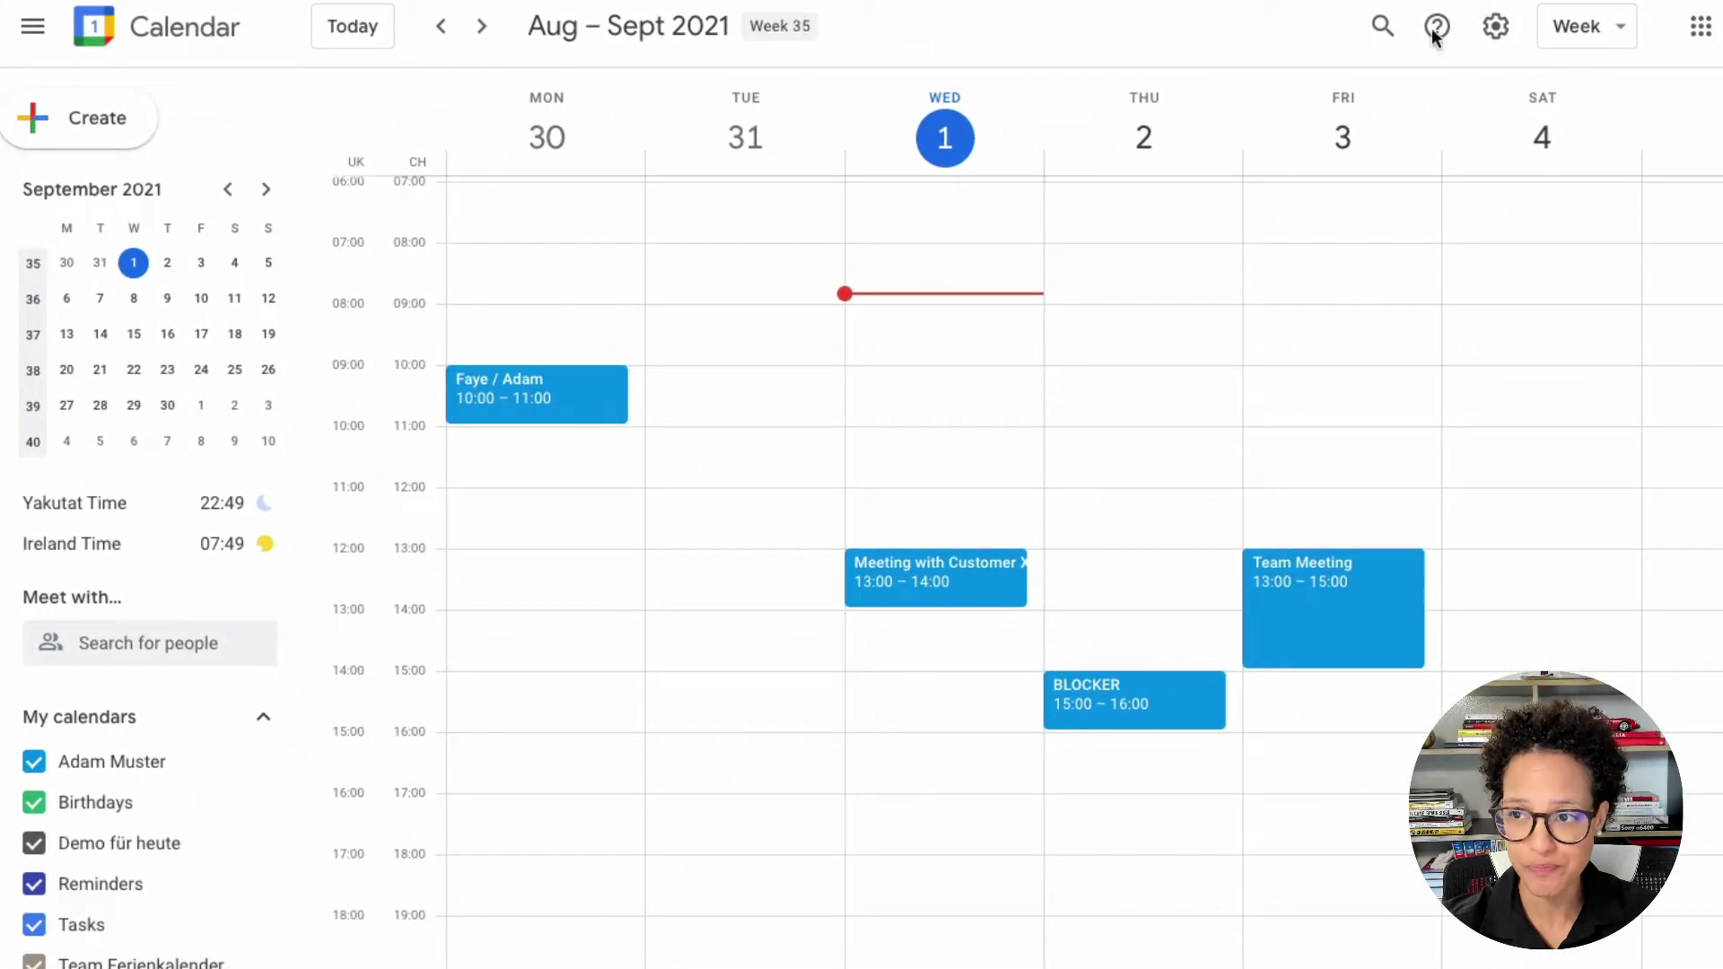
In the colleague's calendar settings, start adding a person under Share with specific people
{"action": "left_click", "coordinate": [1486, 34]}
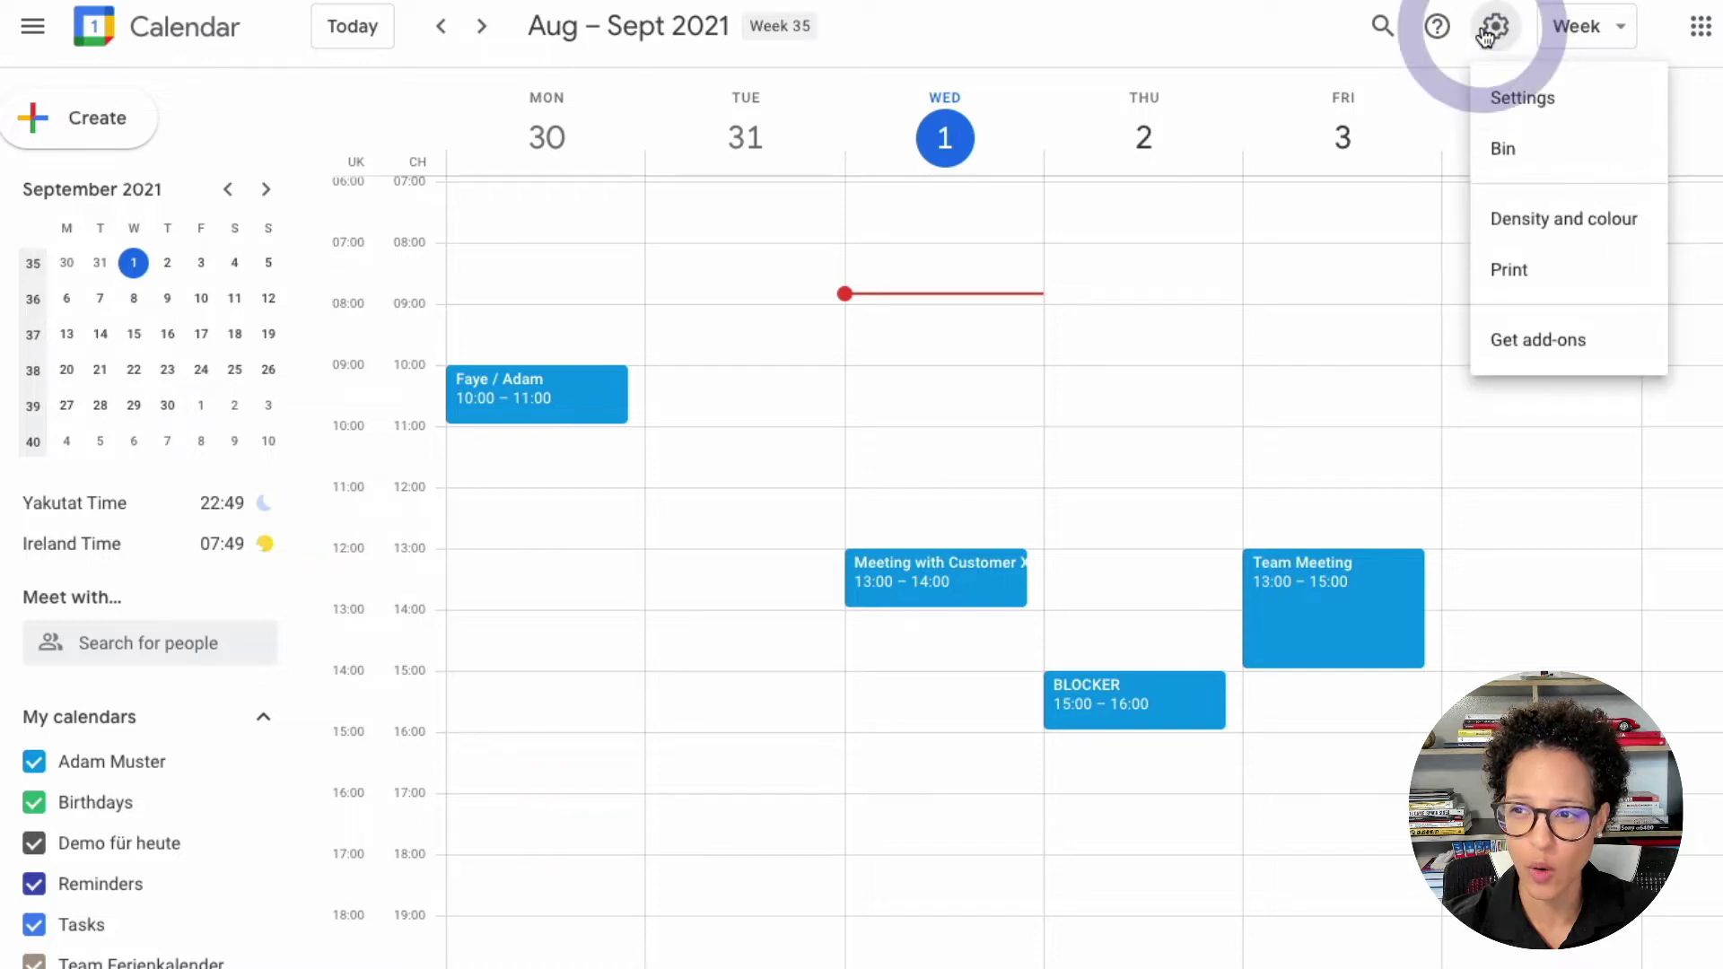
{"action": "left_click", "coordinate": [1606, 105]}
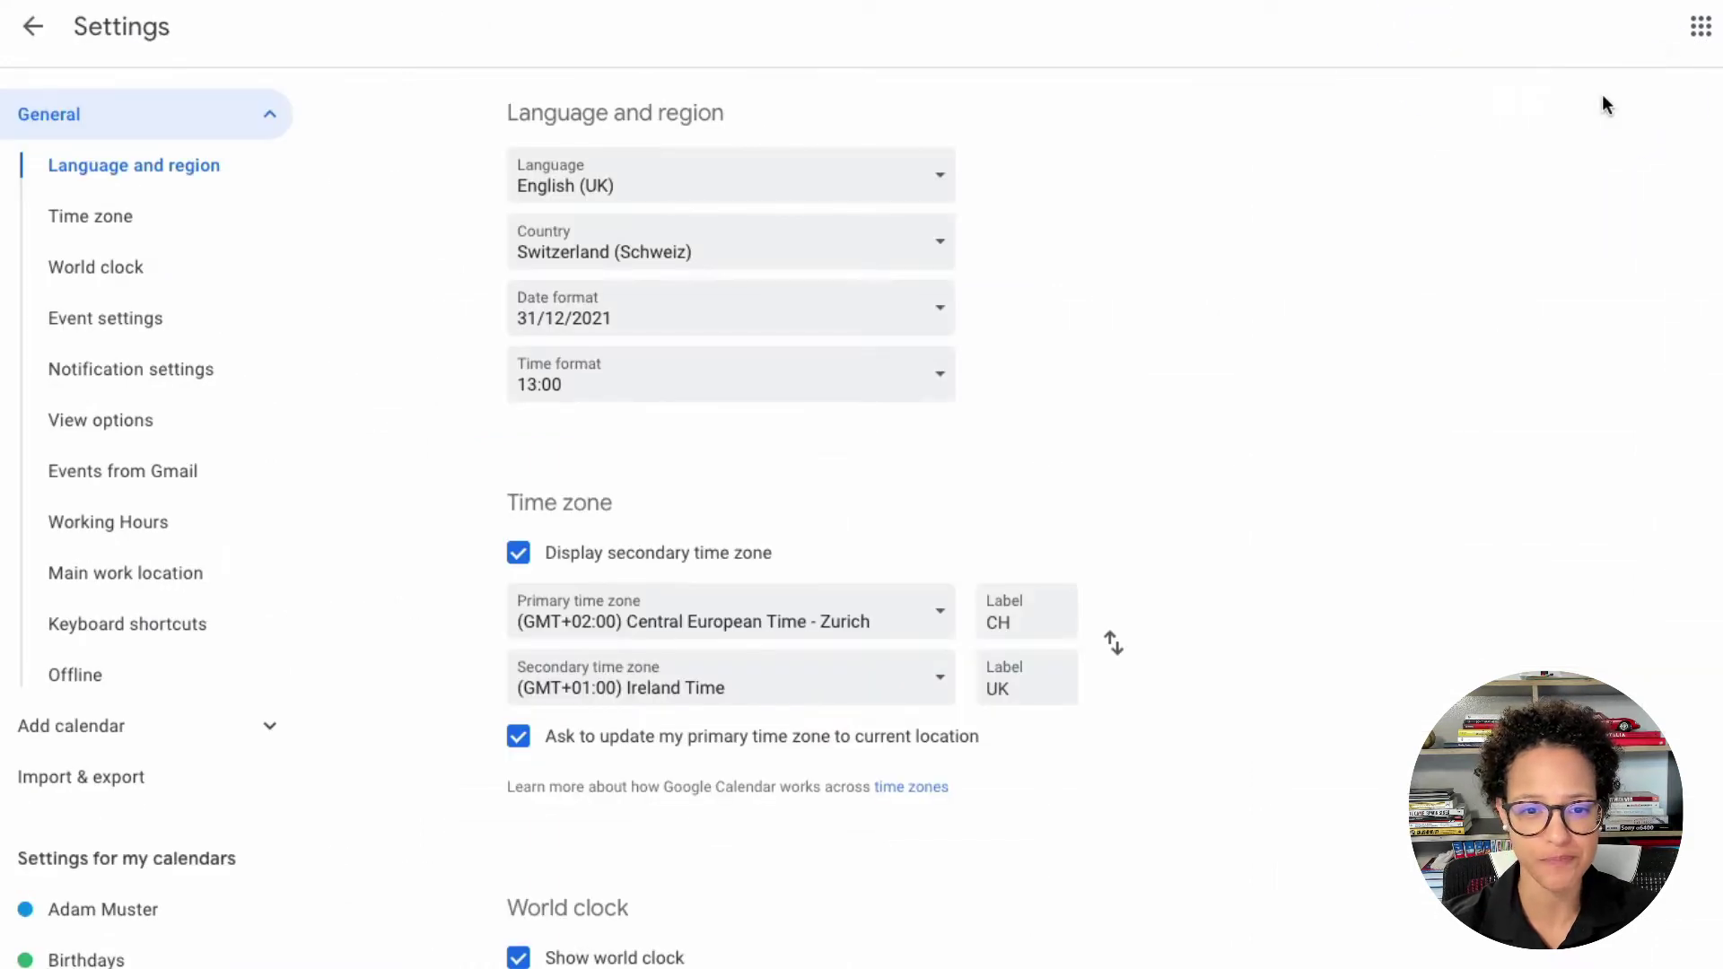
{"action": "left_click", "coordinate": [143, 907]}
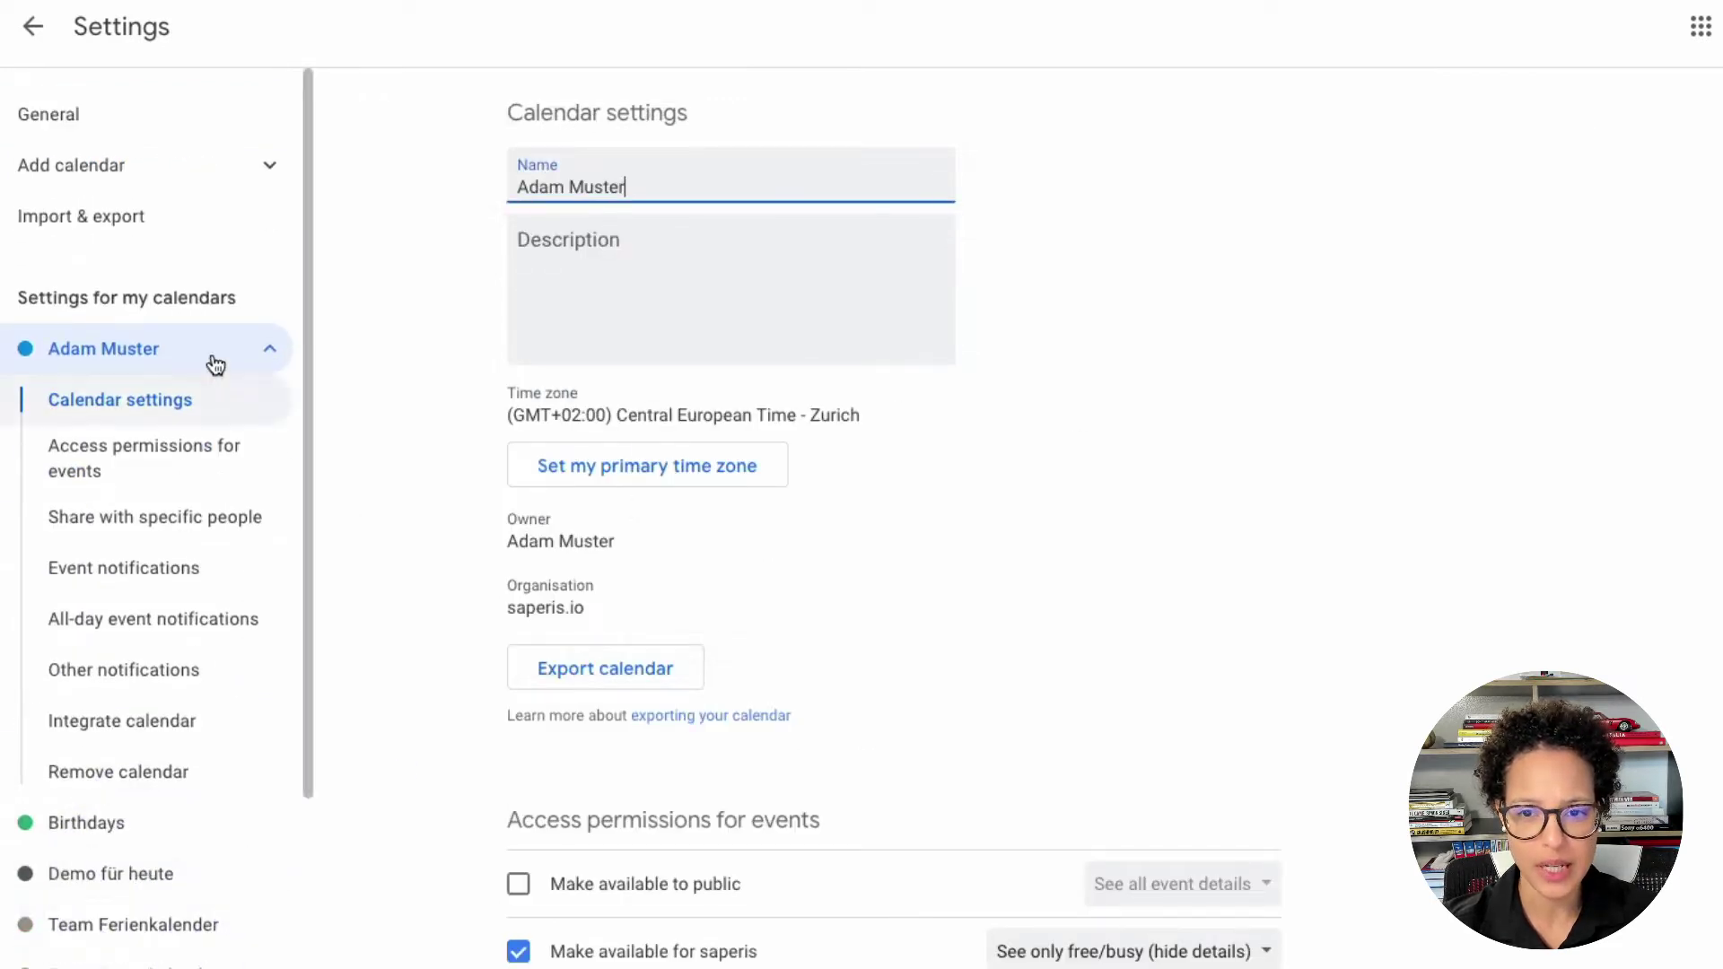
{"action": "scroll", "coordinate": [1073, 415], "scroll_direction": "down", "scroll_amount": 6}
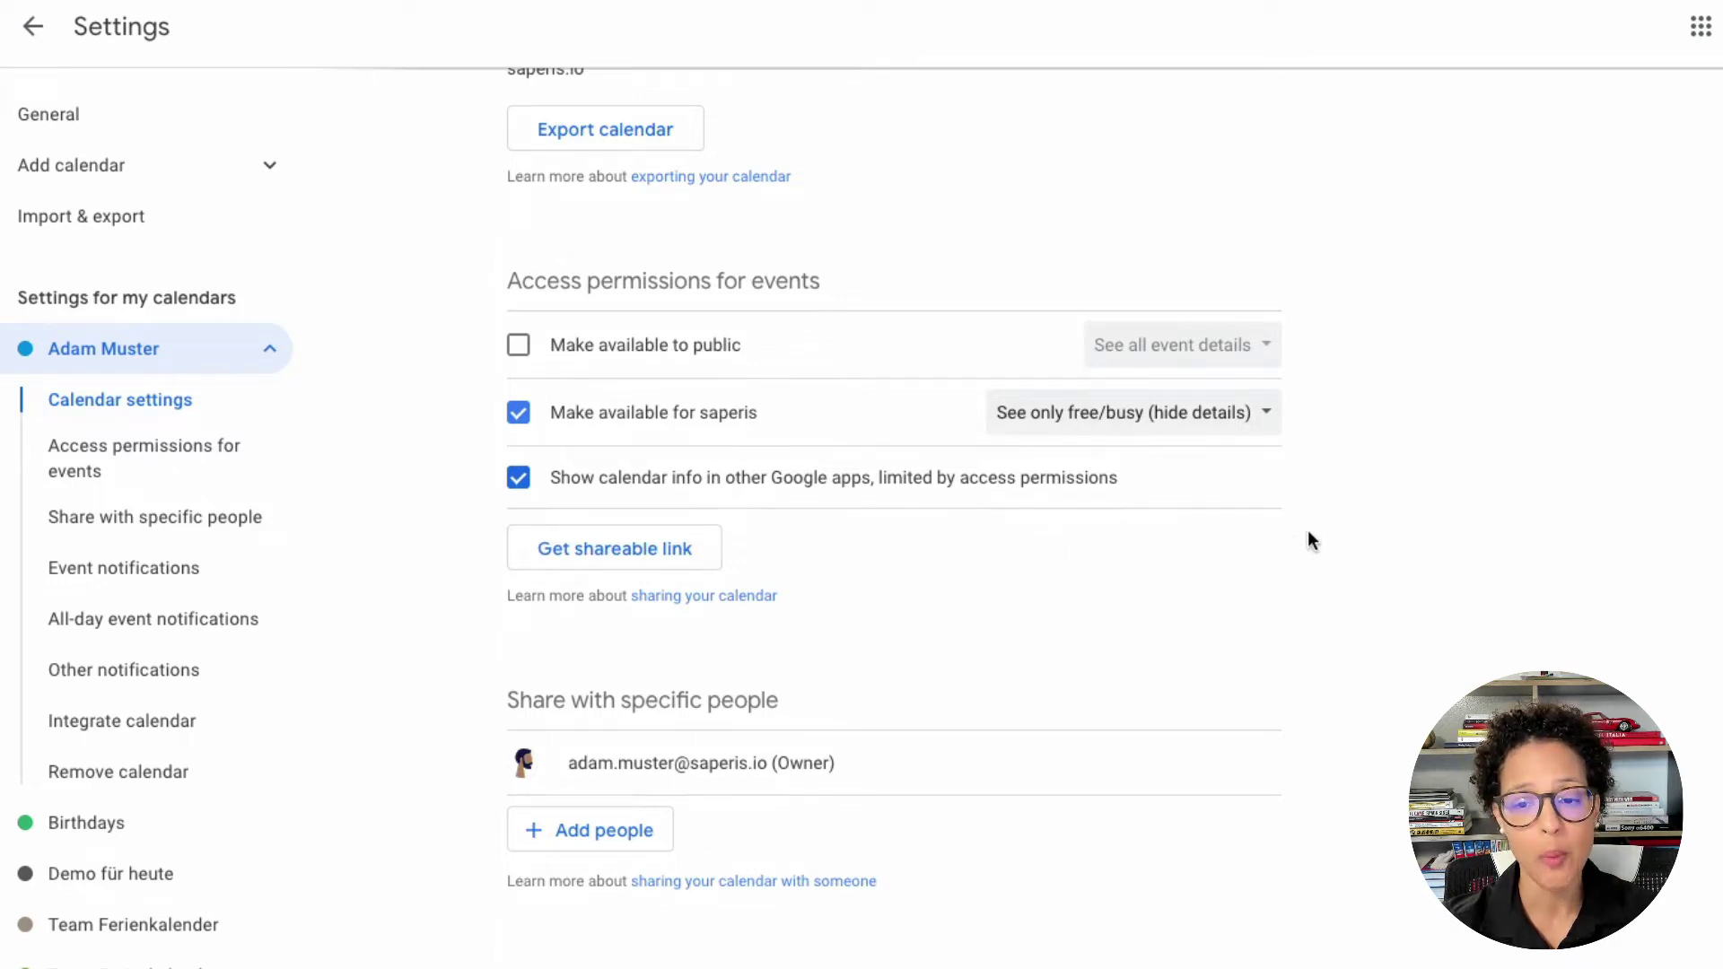
{"action": "scroll", "coordinate": [1308, 538], "scroll_direction": "down", "scroll_amount": 3}
{"action": "left_click", "coordinate": [594, 585]}
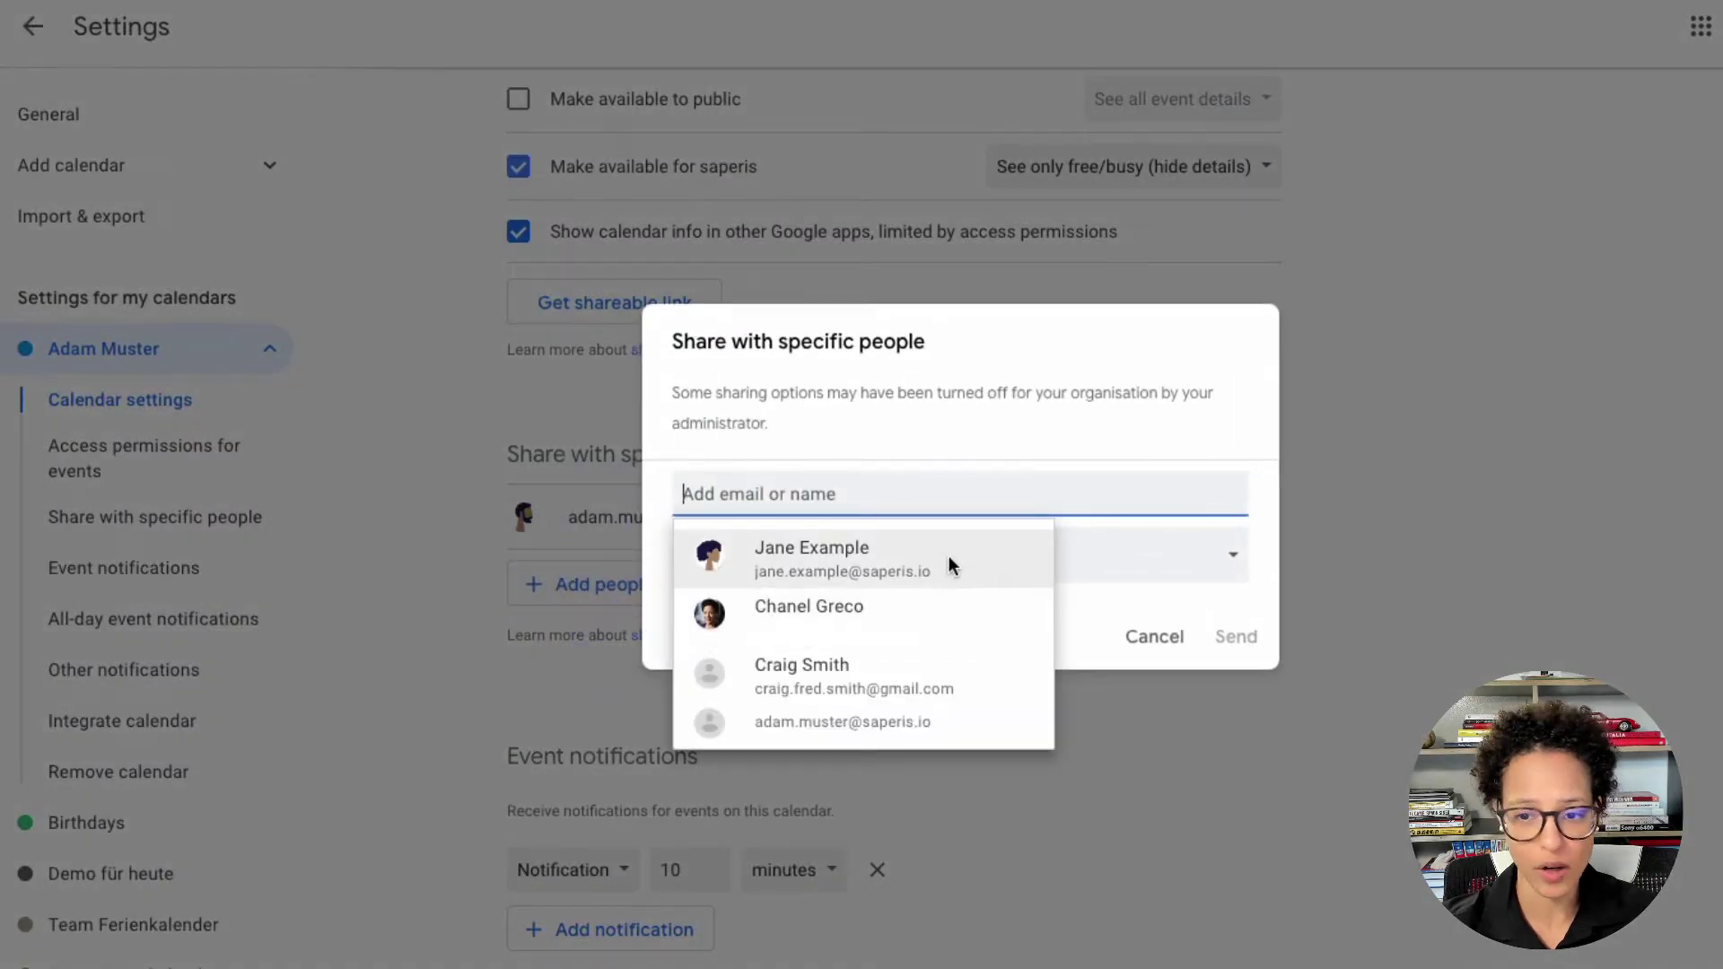
Share the calendar with the other user, granting Make changes to events permission, and send
{"action": "left_click", "coordinate": [950, 561]}
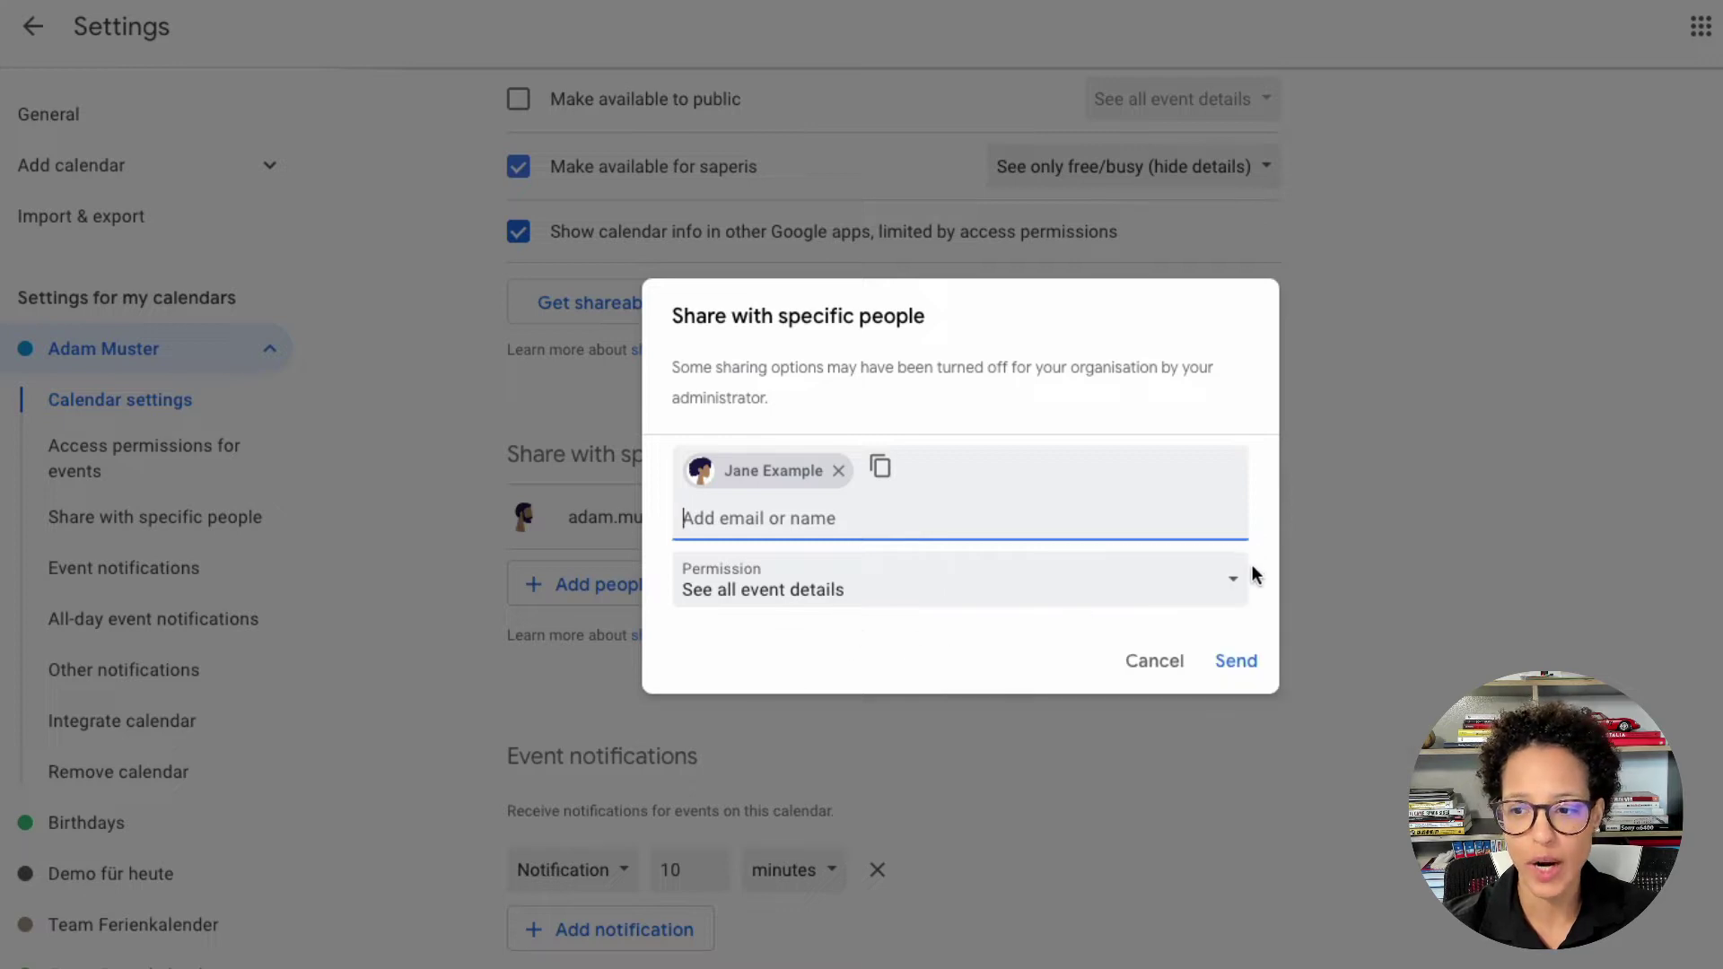
{"action": "left_click", "coordinate": [1233, 582]}
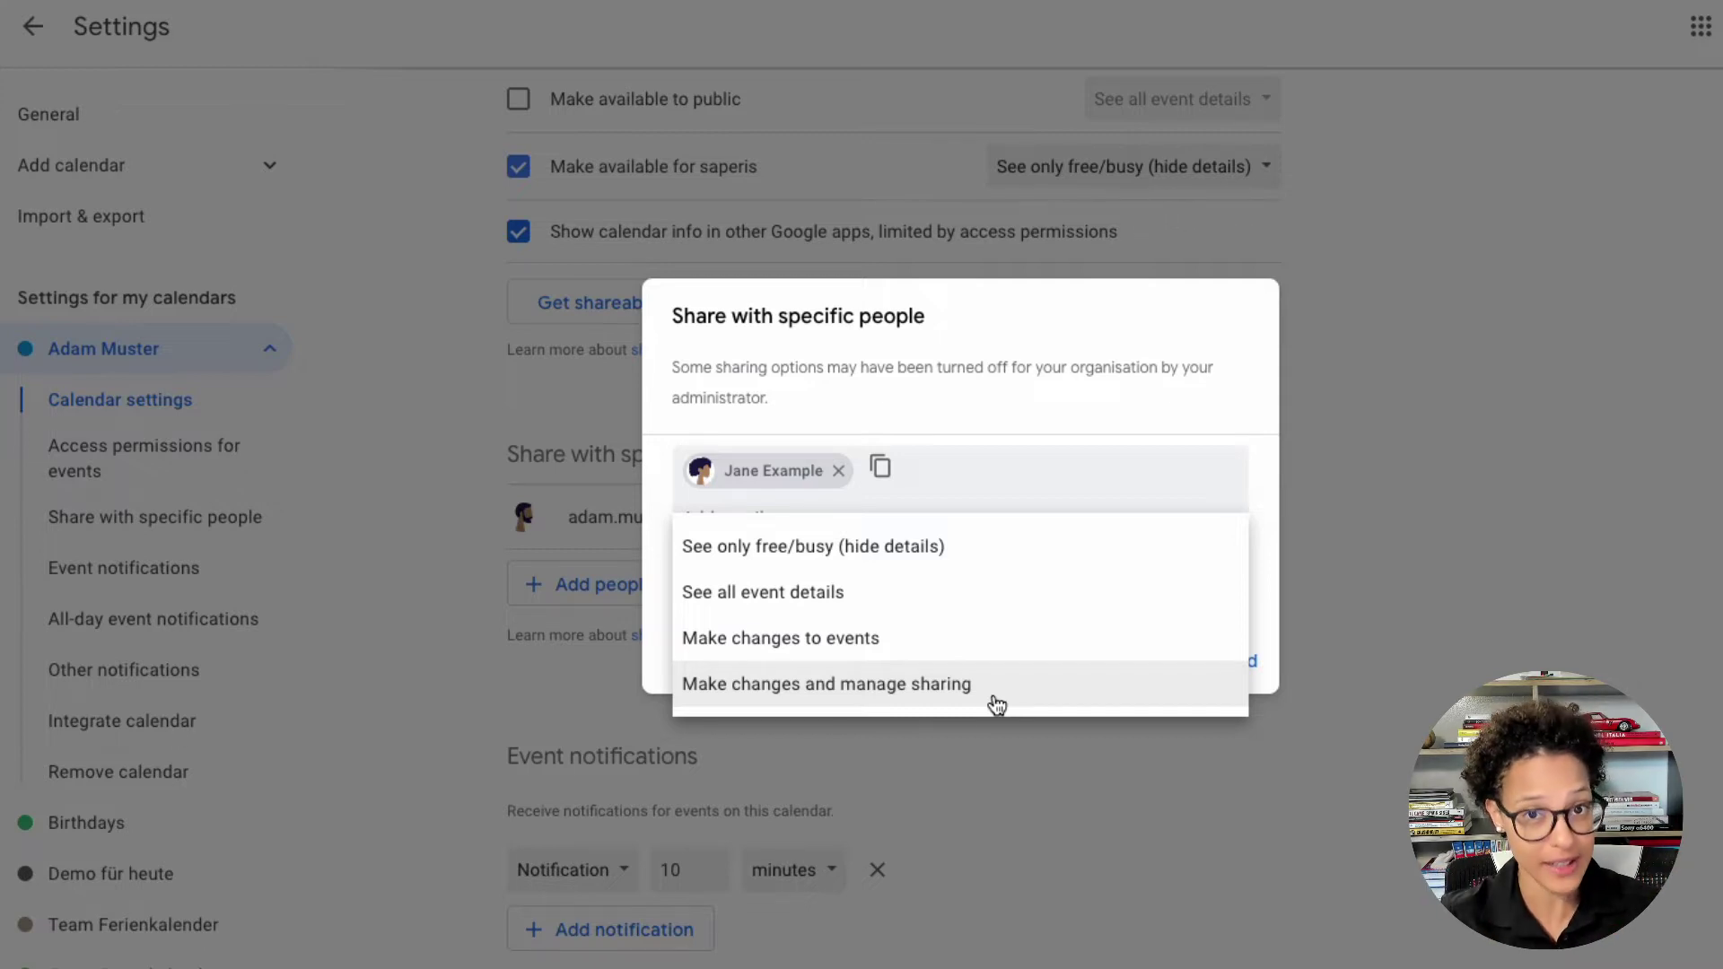
{"action": "left_click", "coordinate": [948, 640]}
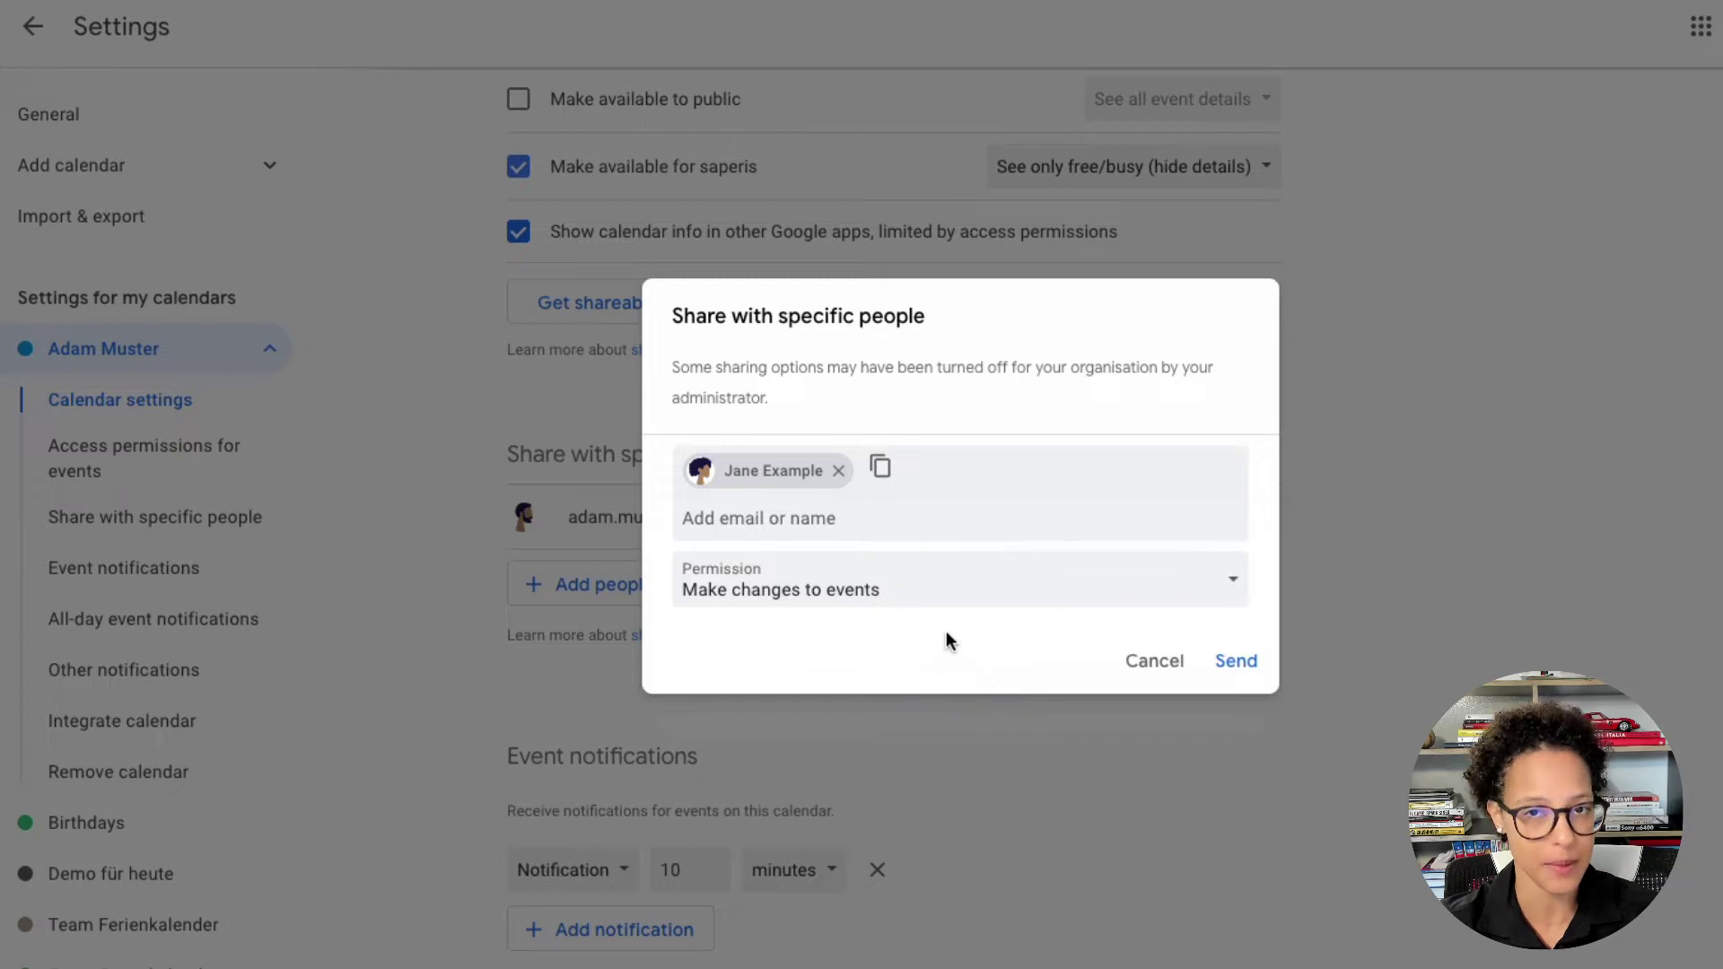
{"action": "left_click", "coordinate": [1244, 660]}
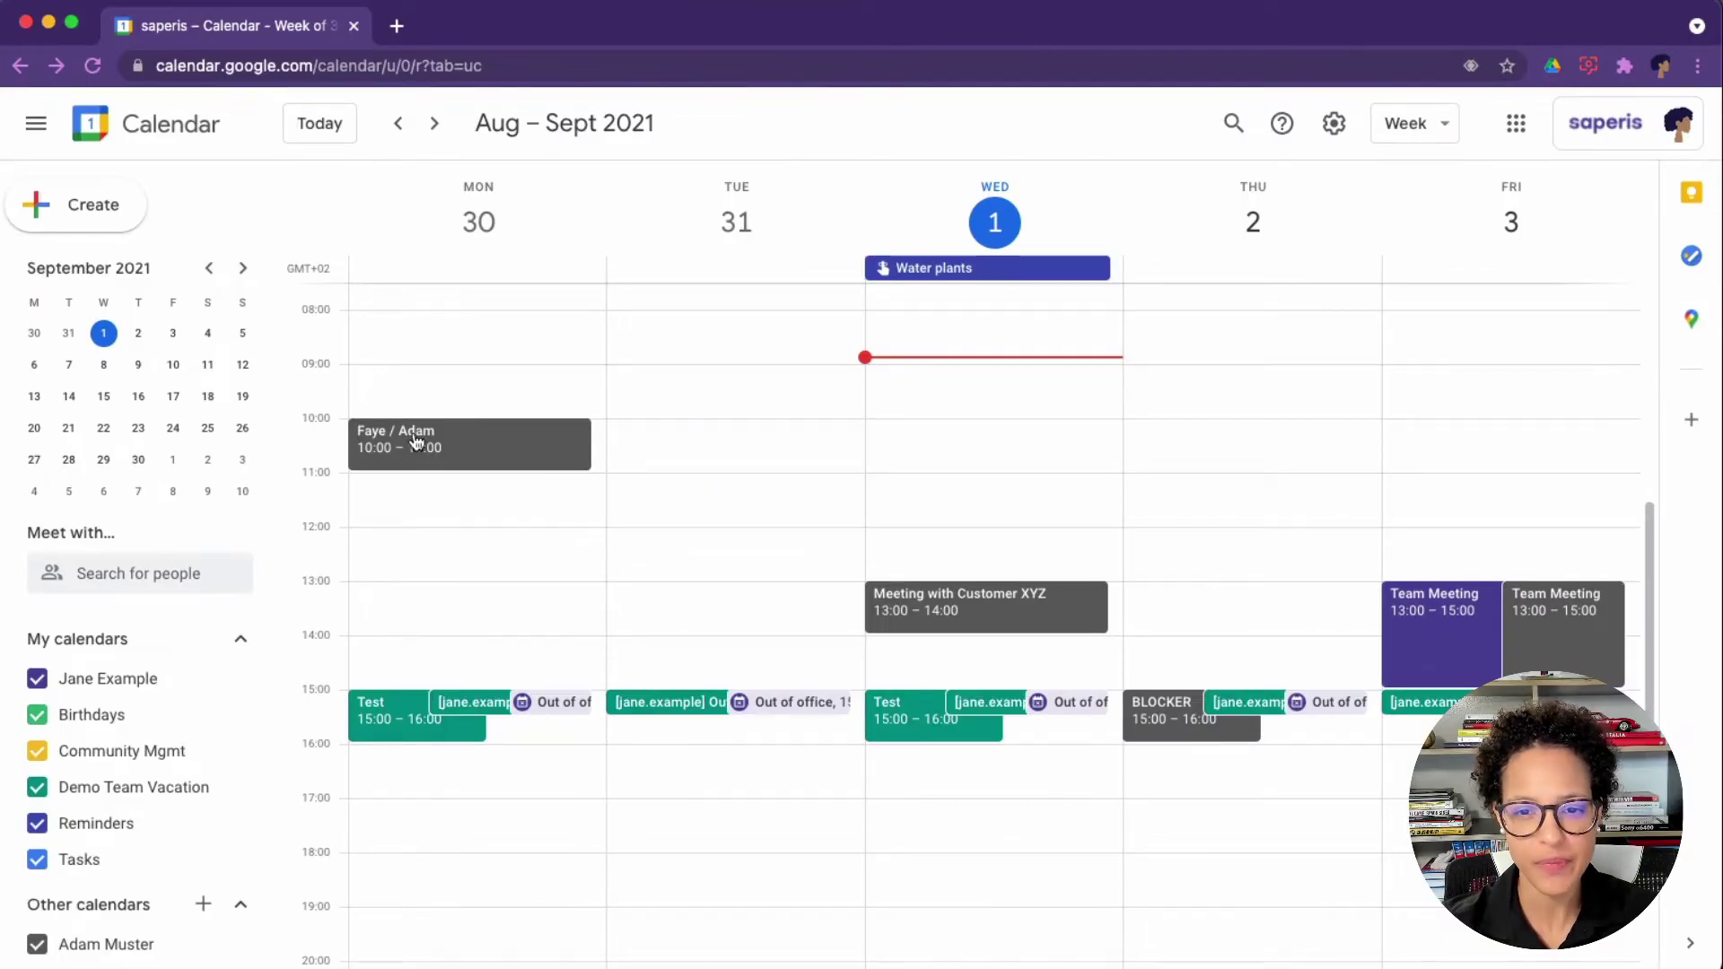
Check the Monday 10:00 meeting and Meeting with Customer XYZ titles, then reload the page
{"action": "left_click", "coordinate": [489, 458]}
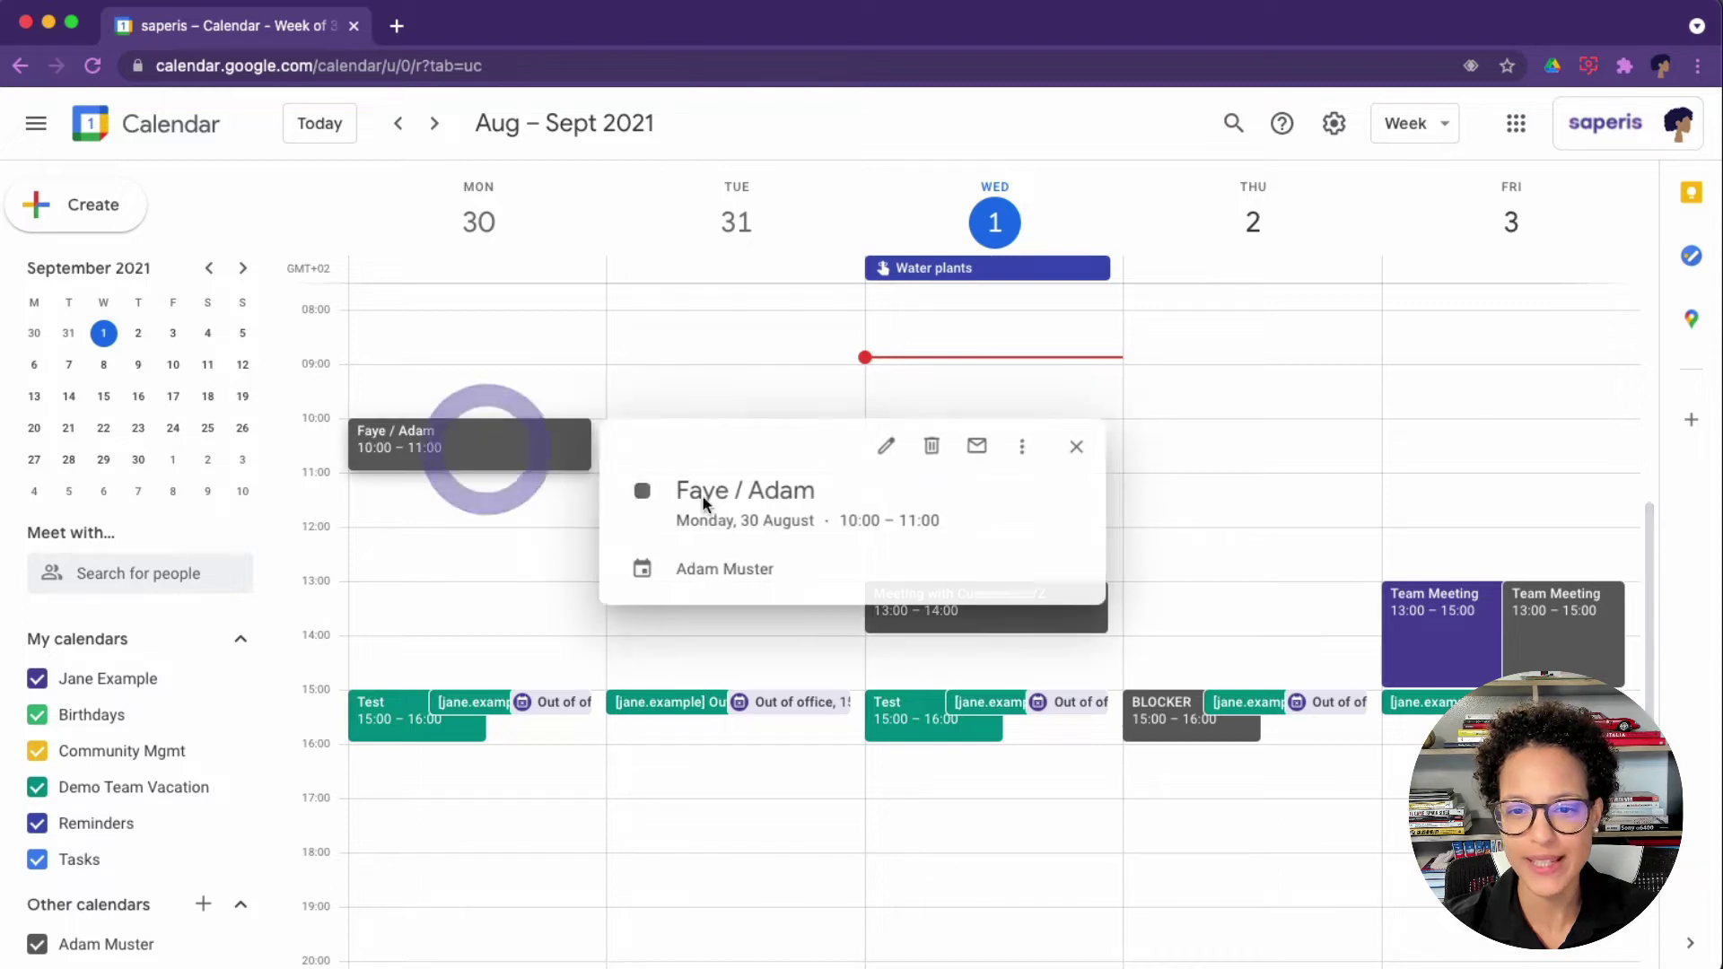
{"action": "left_click", "coordinate": [1017, 621]}
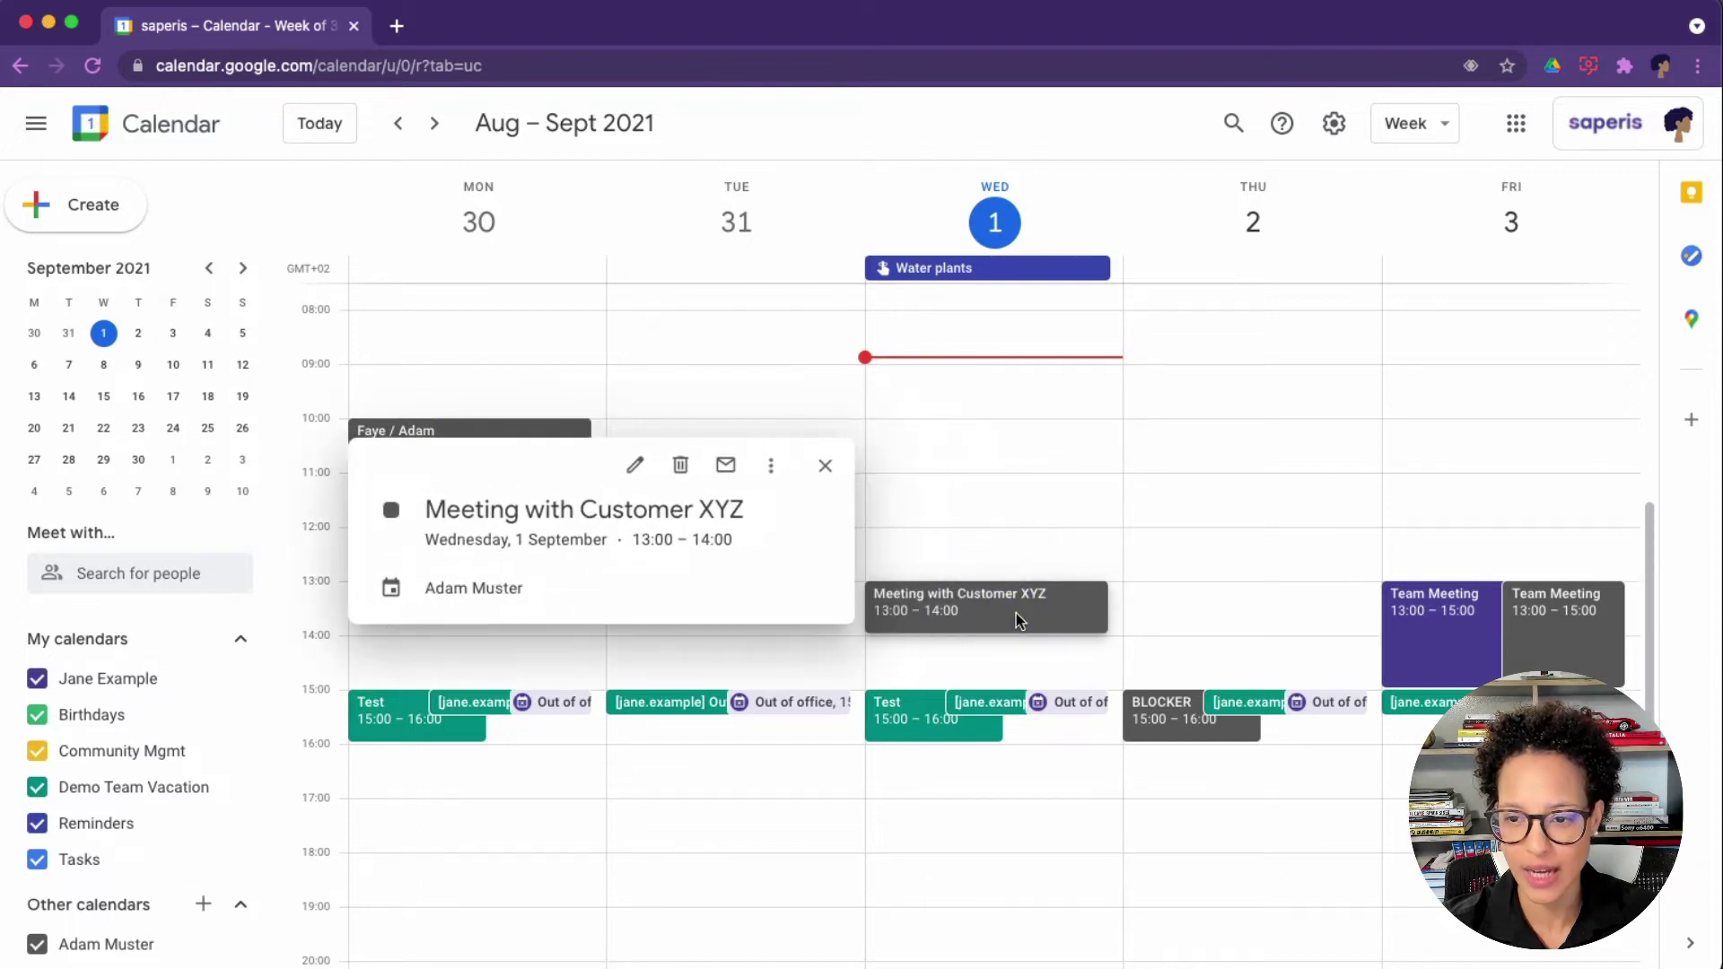
{"action": "left_click", "coordinate": [825, 464]}
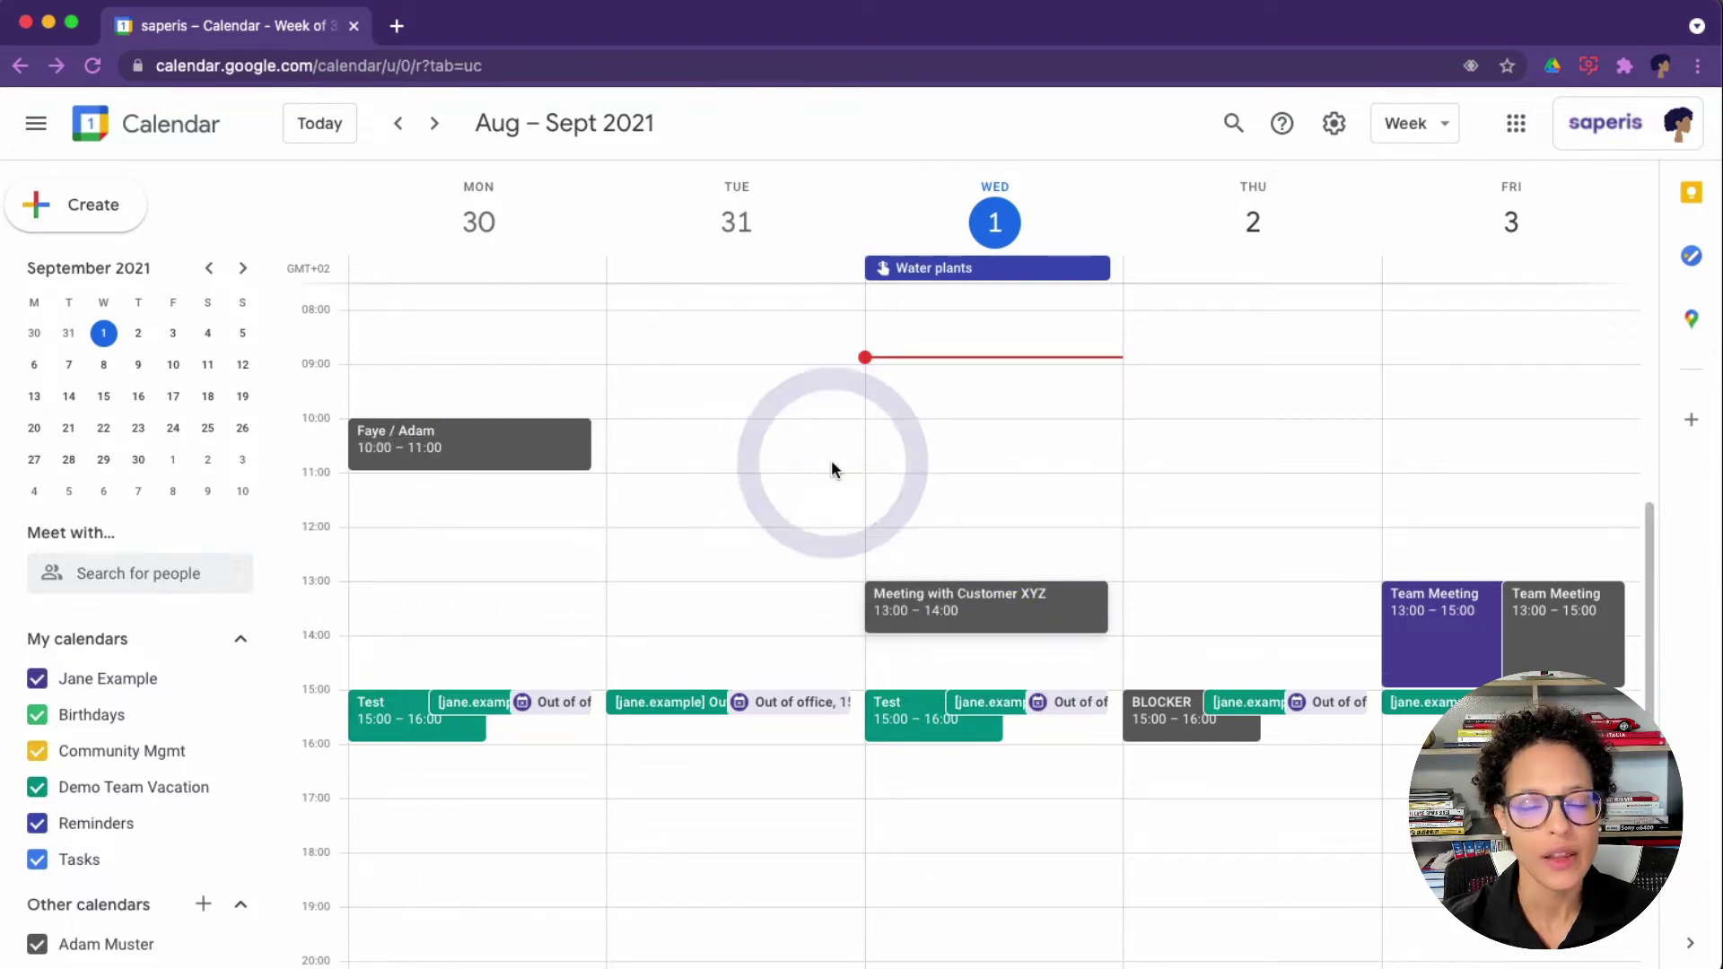
{"action": "left_click", "coordinate": [523, 65]}
{"action": "key", "text": "Return"}
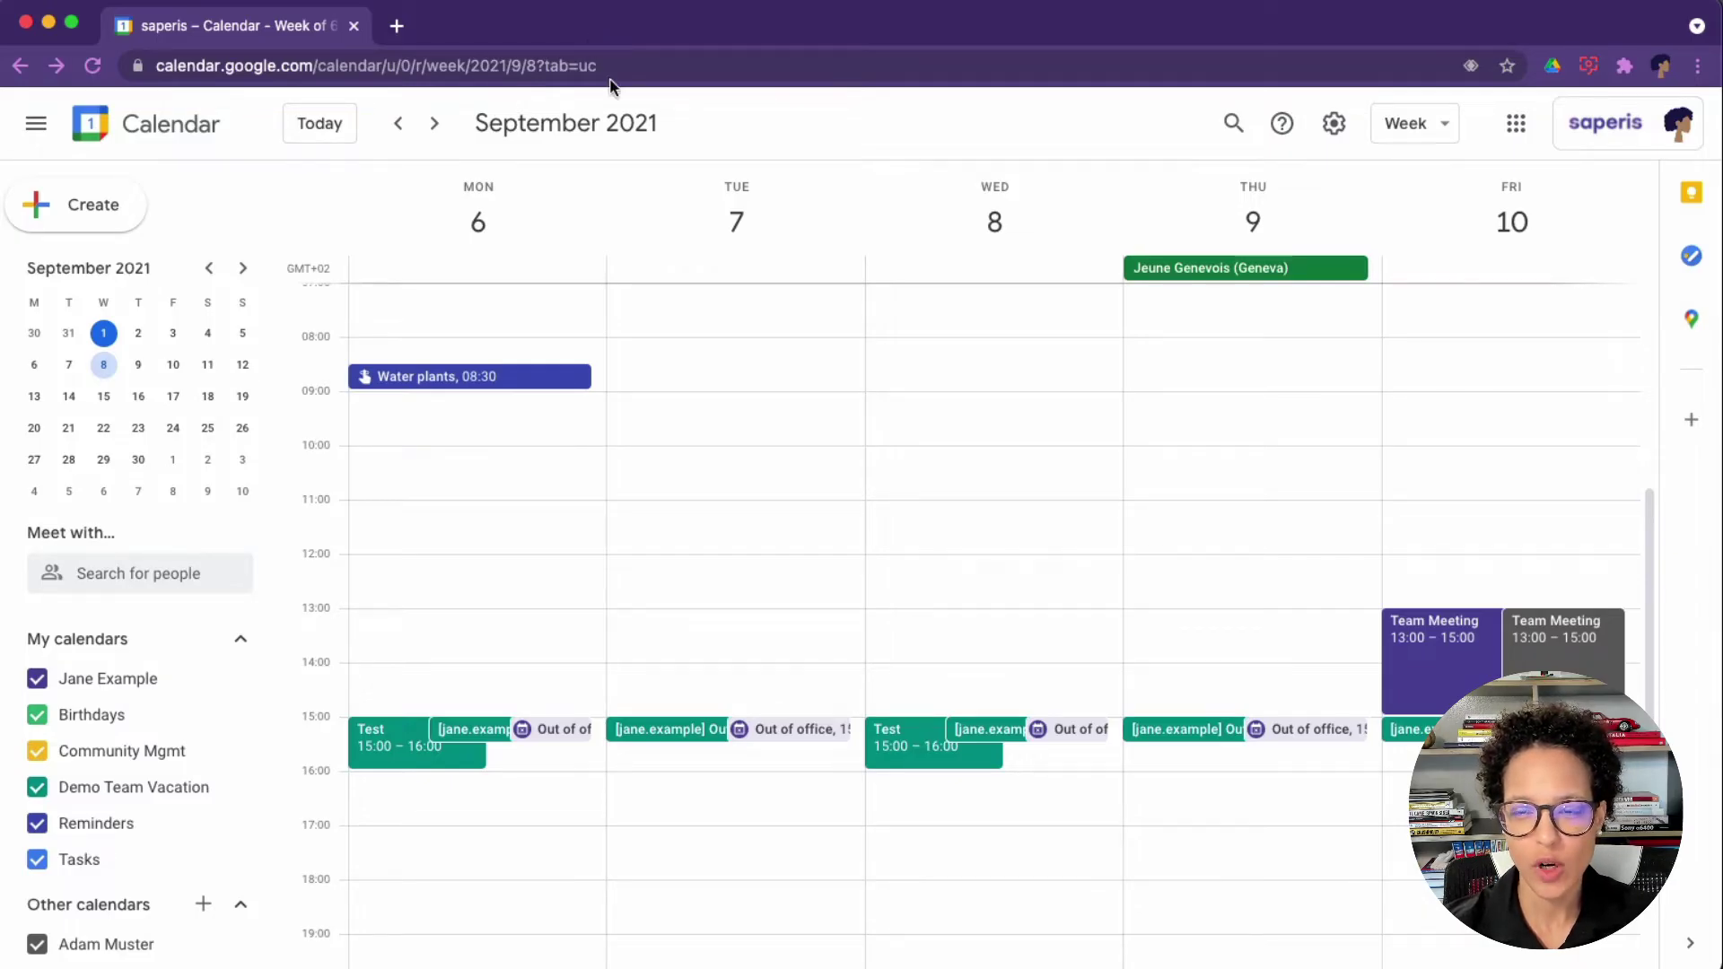
Draft a Tuesday 11:00 event in the colleague's calendar titled 'Demo about product'
{"action": "left_click", "coordinate": [684, 519]}
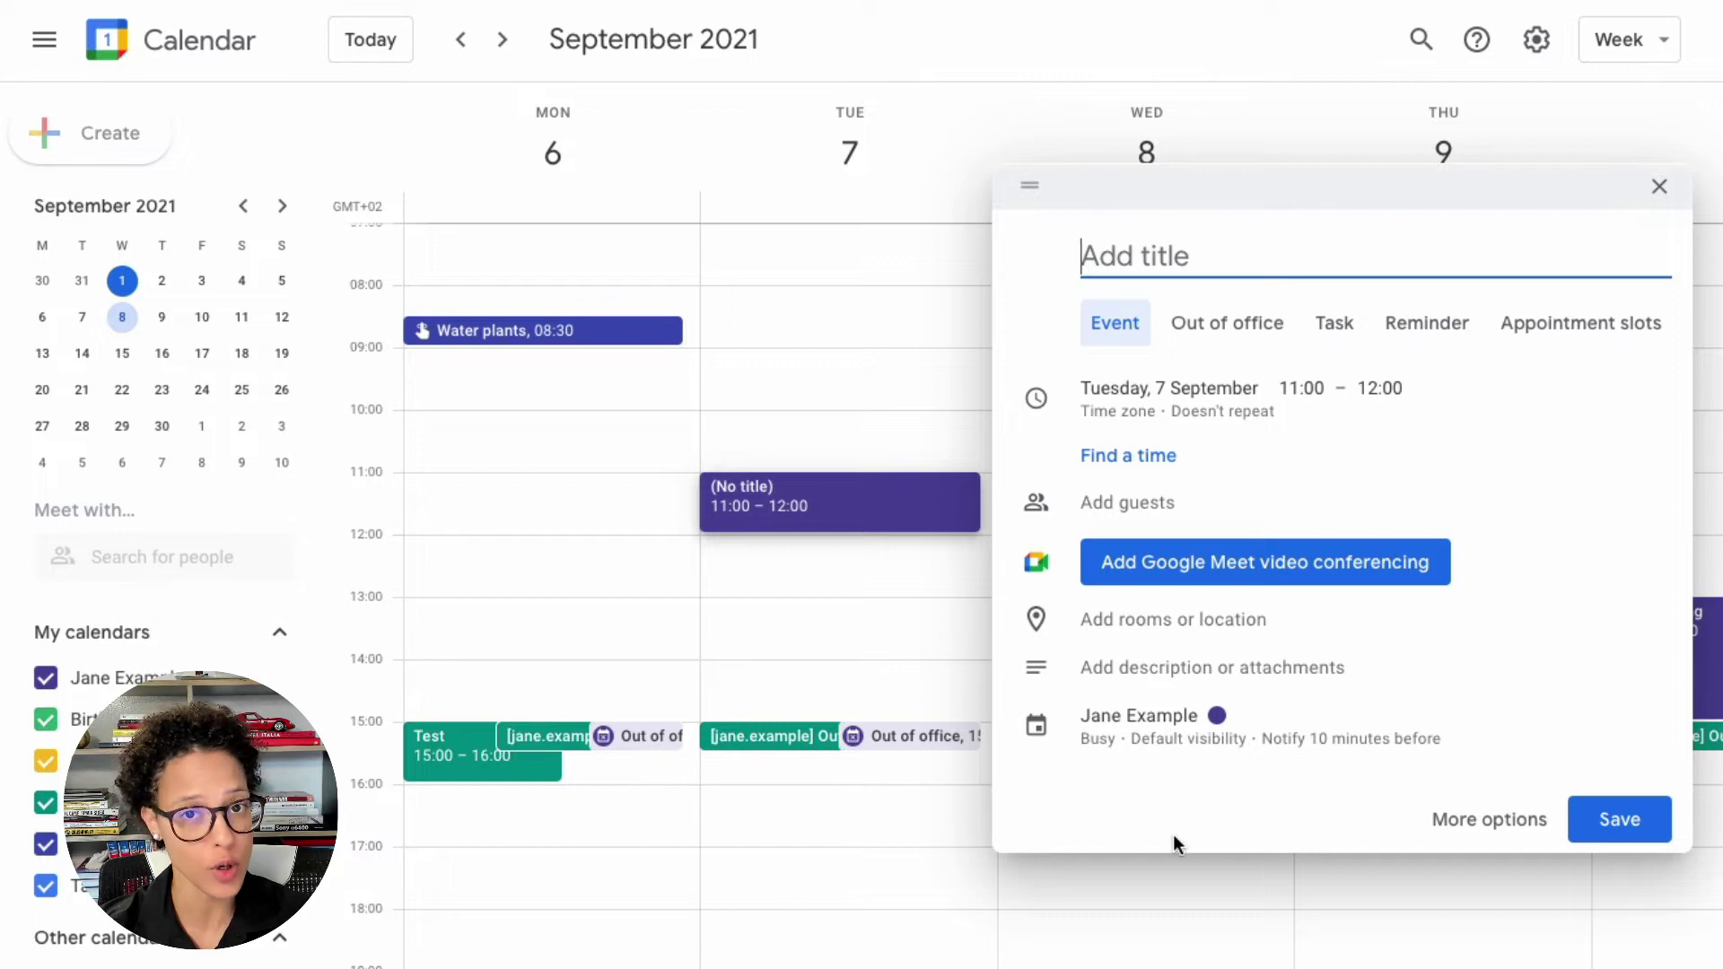
{"action": "left_click", "coordinate": [1211, 717]}
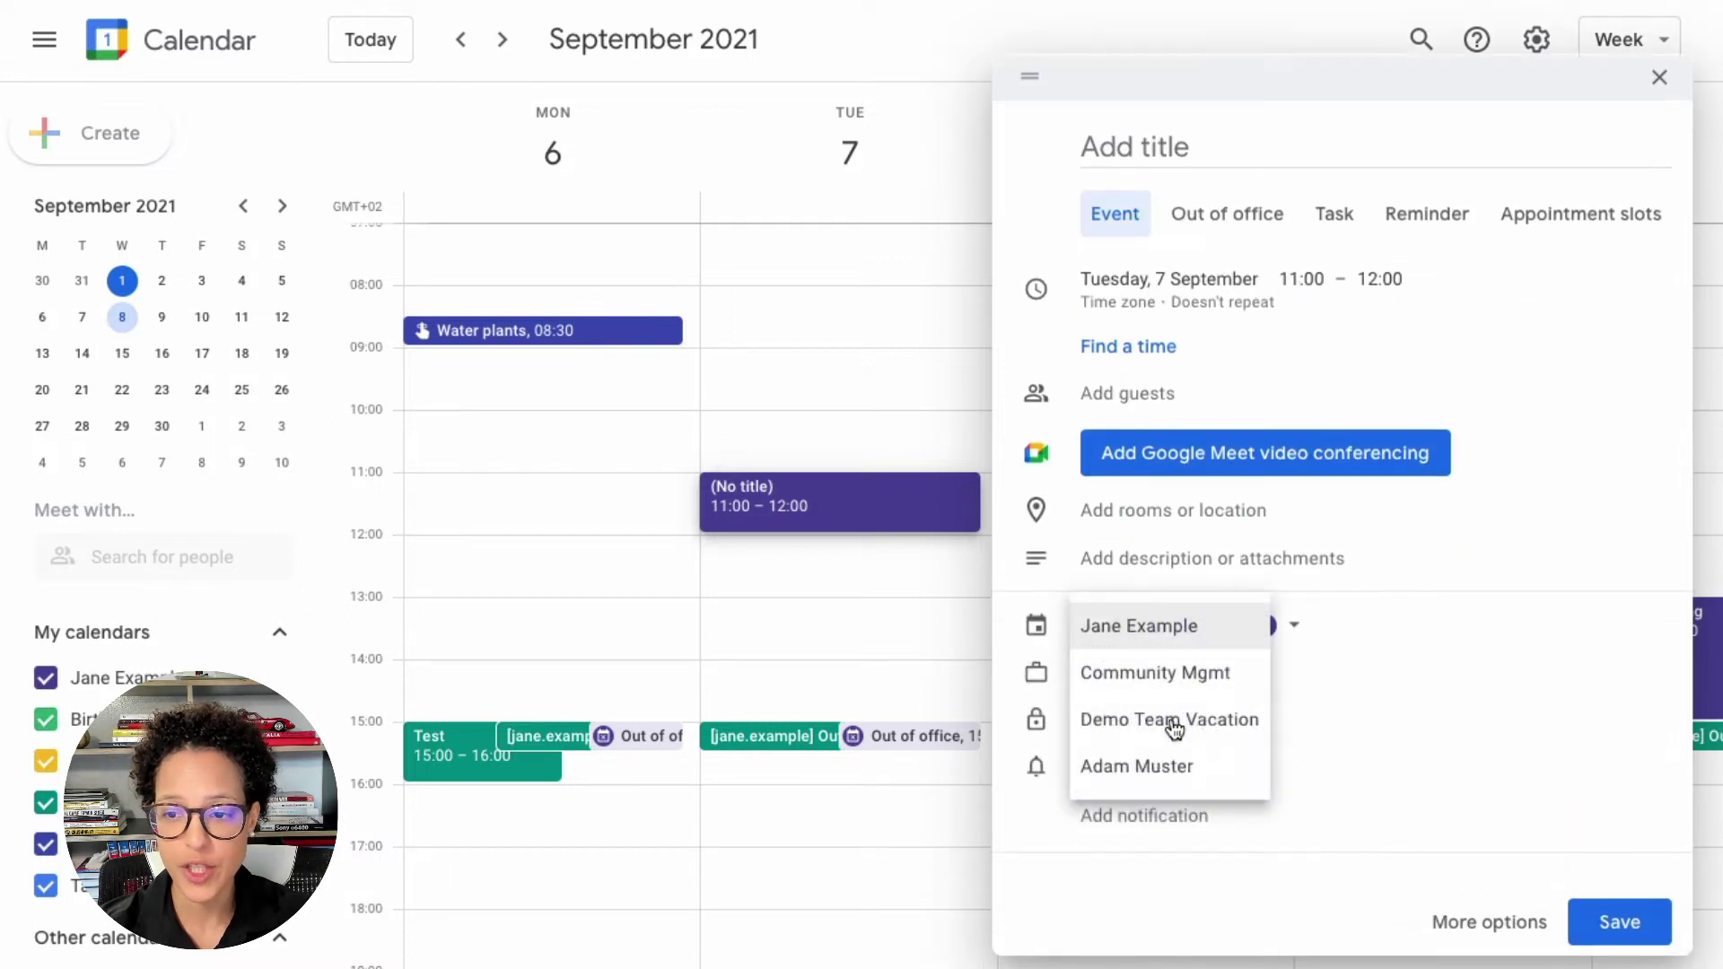
{"action": "left_click", "coordinate": [1215, 772]}
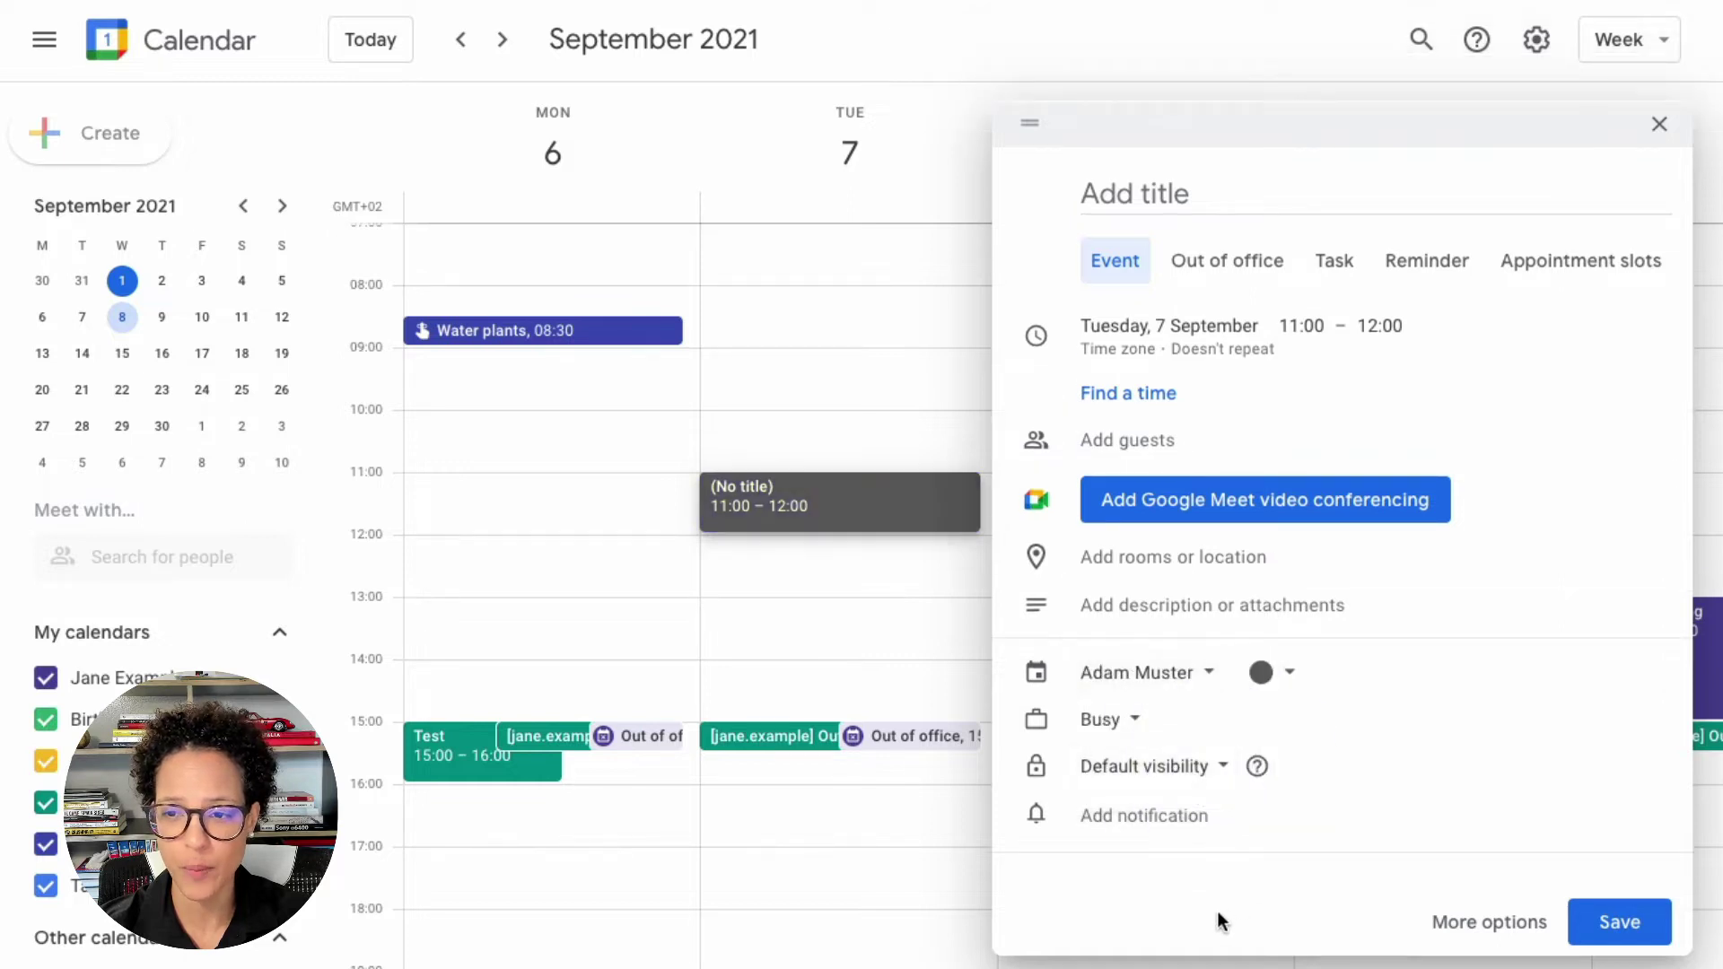
{"action": "left_click", "coordinate": [1126, 194]}
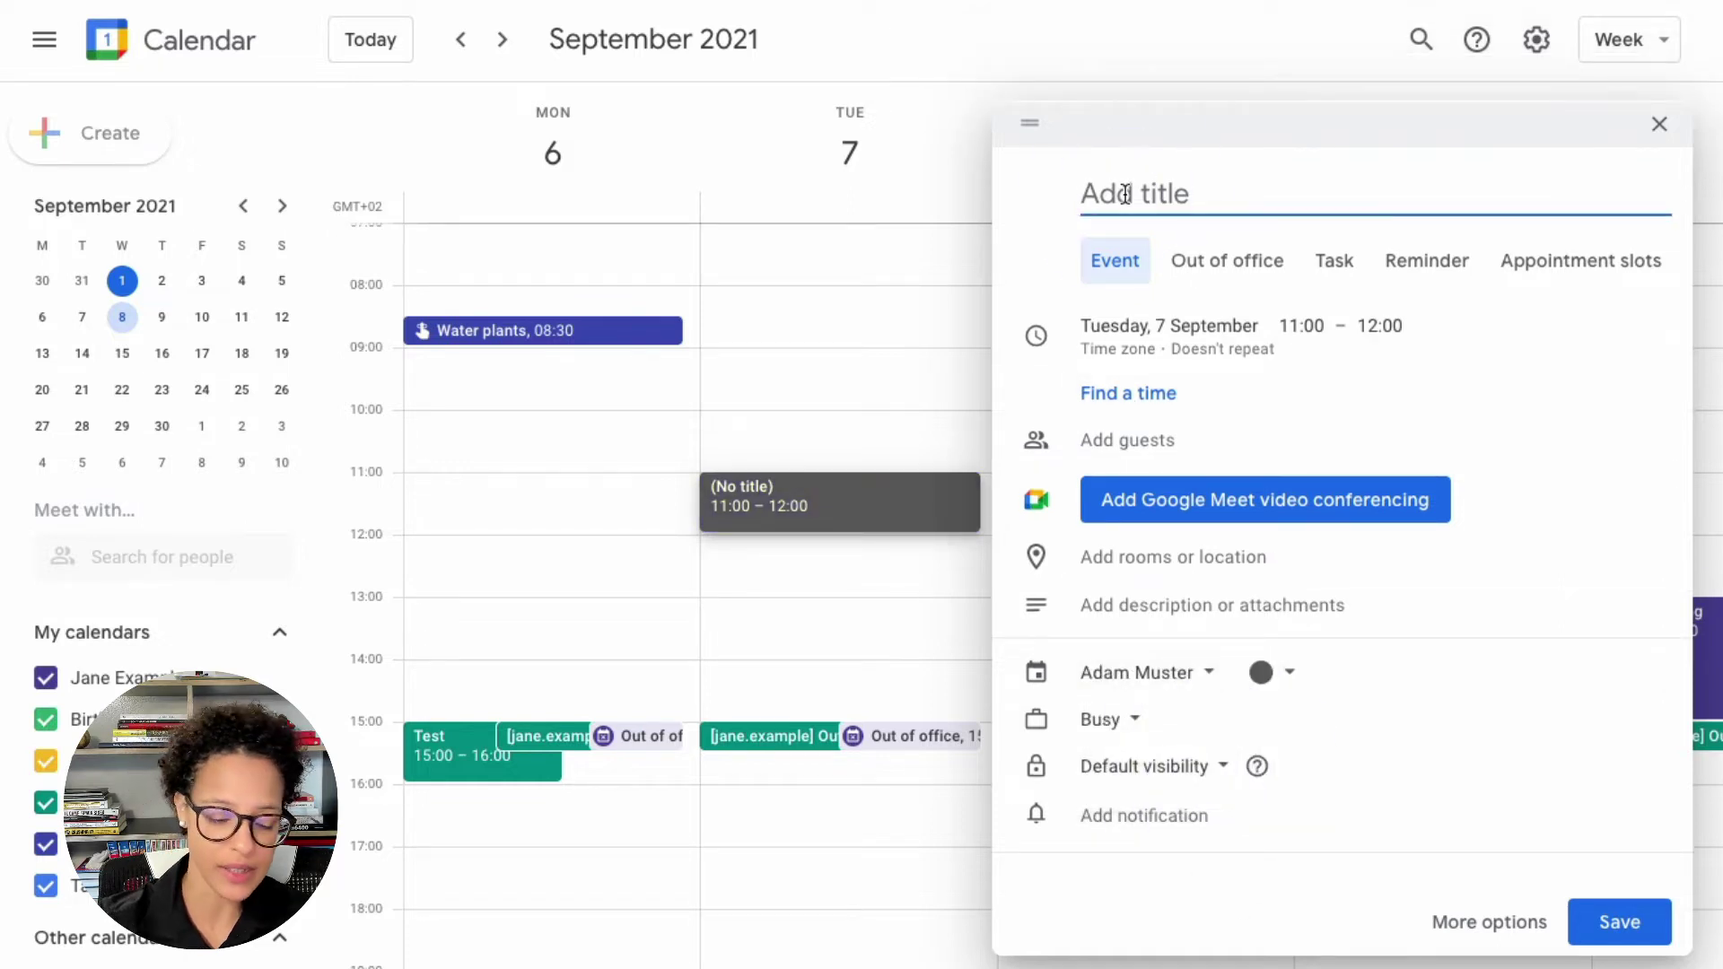
{"action": "type", "text": "Demo"}
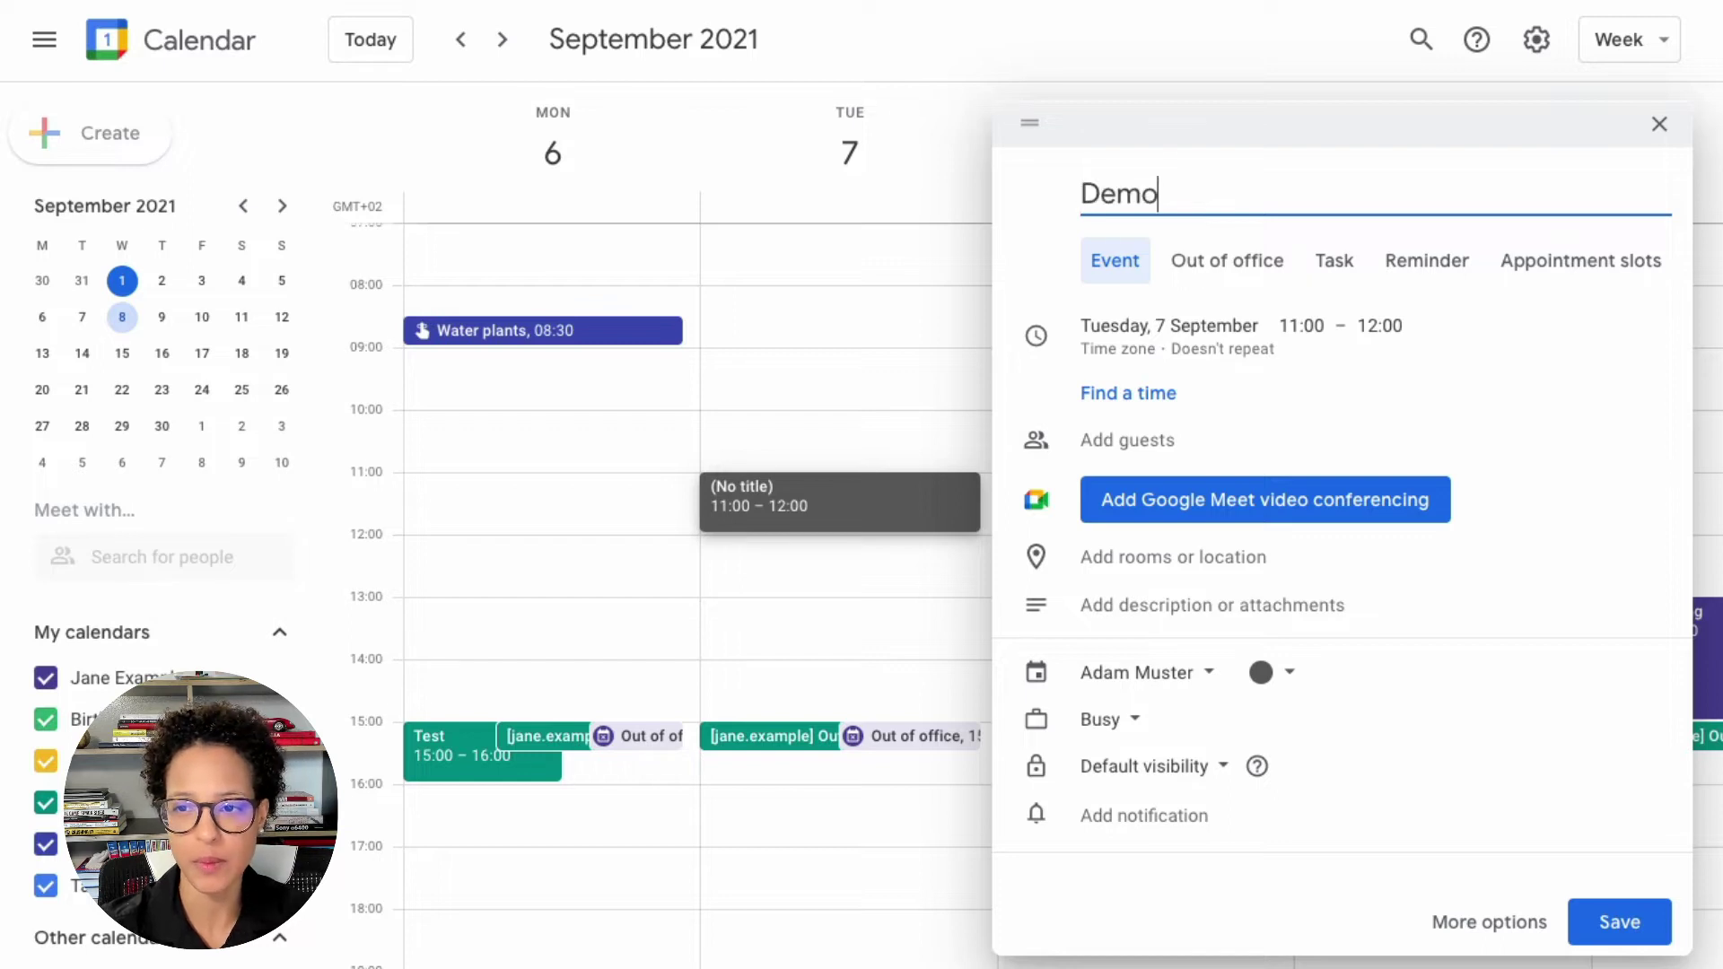
{"action": "type", "text": " about product"}
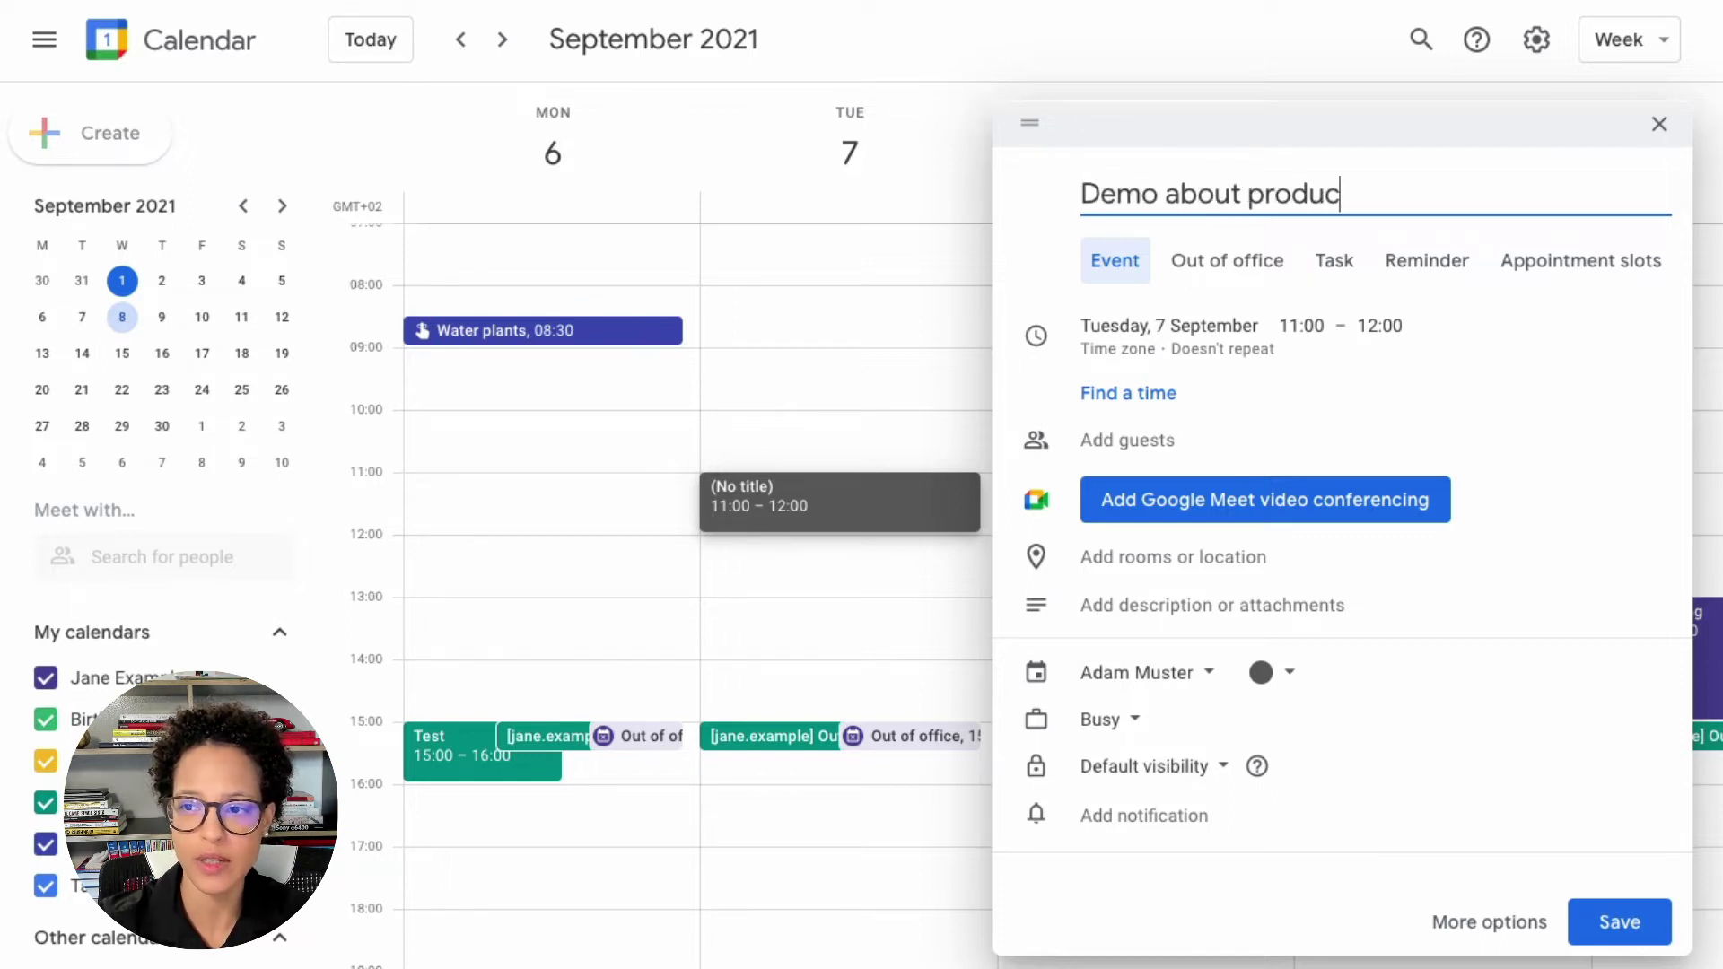
Invite a suggested contact as guest, review suggested times, and expand the guest permission options
{"action": "left_click", "coordinate": [1167, 438]}
{"action": "left_click", "coordinate": [1169, 694]}
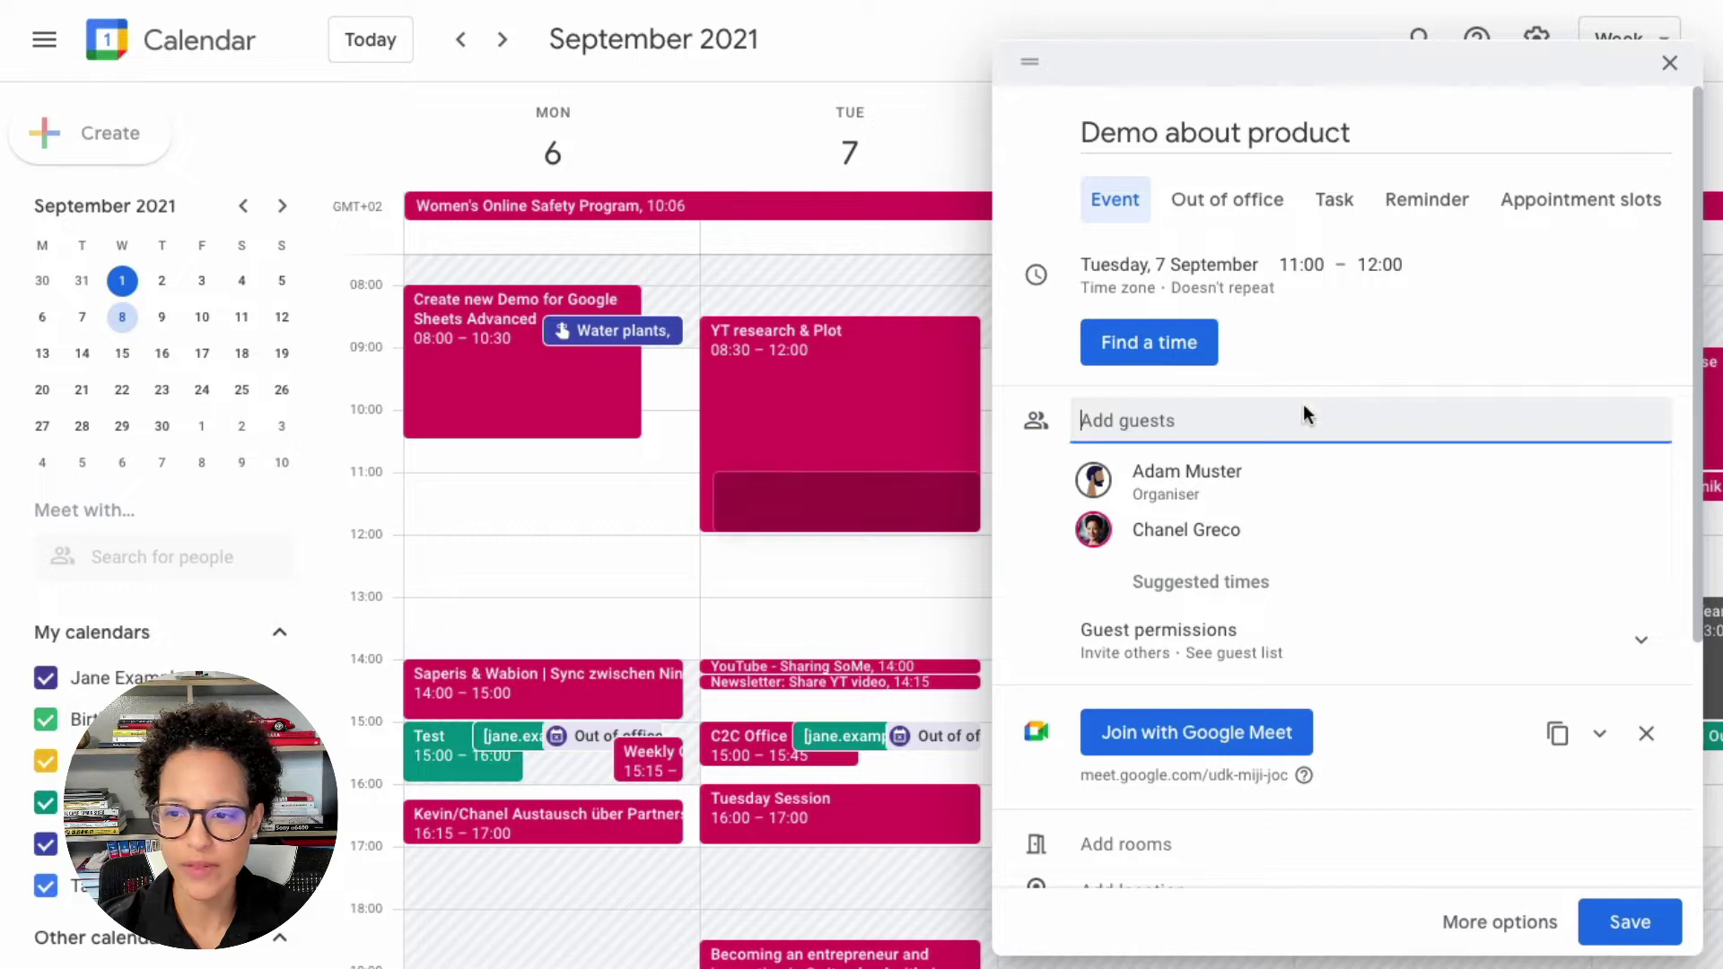
{"action": "left_click", "coordinate": [1180, 584]}
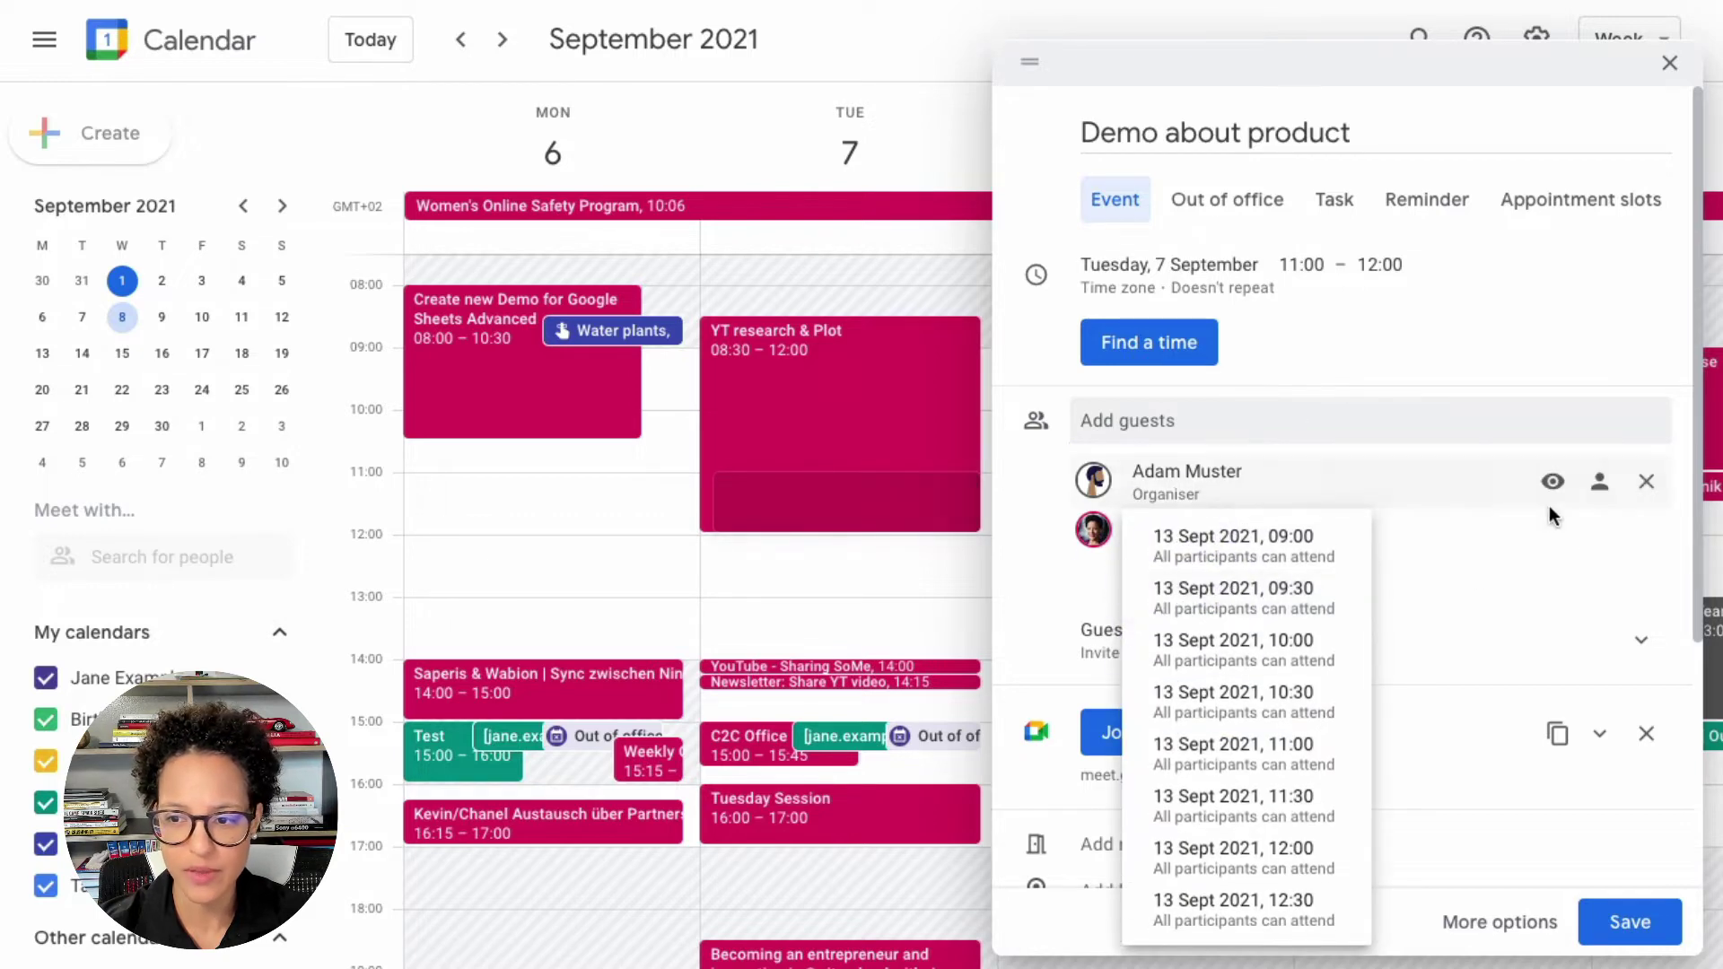
{"action": "left_click", "coordinate": [1479, 316]}
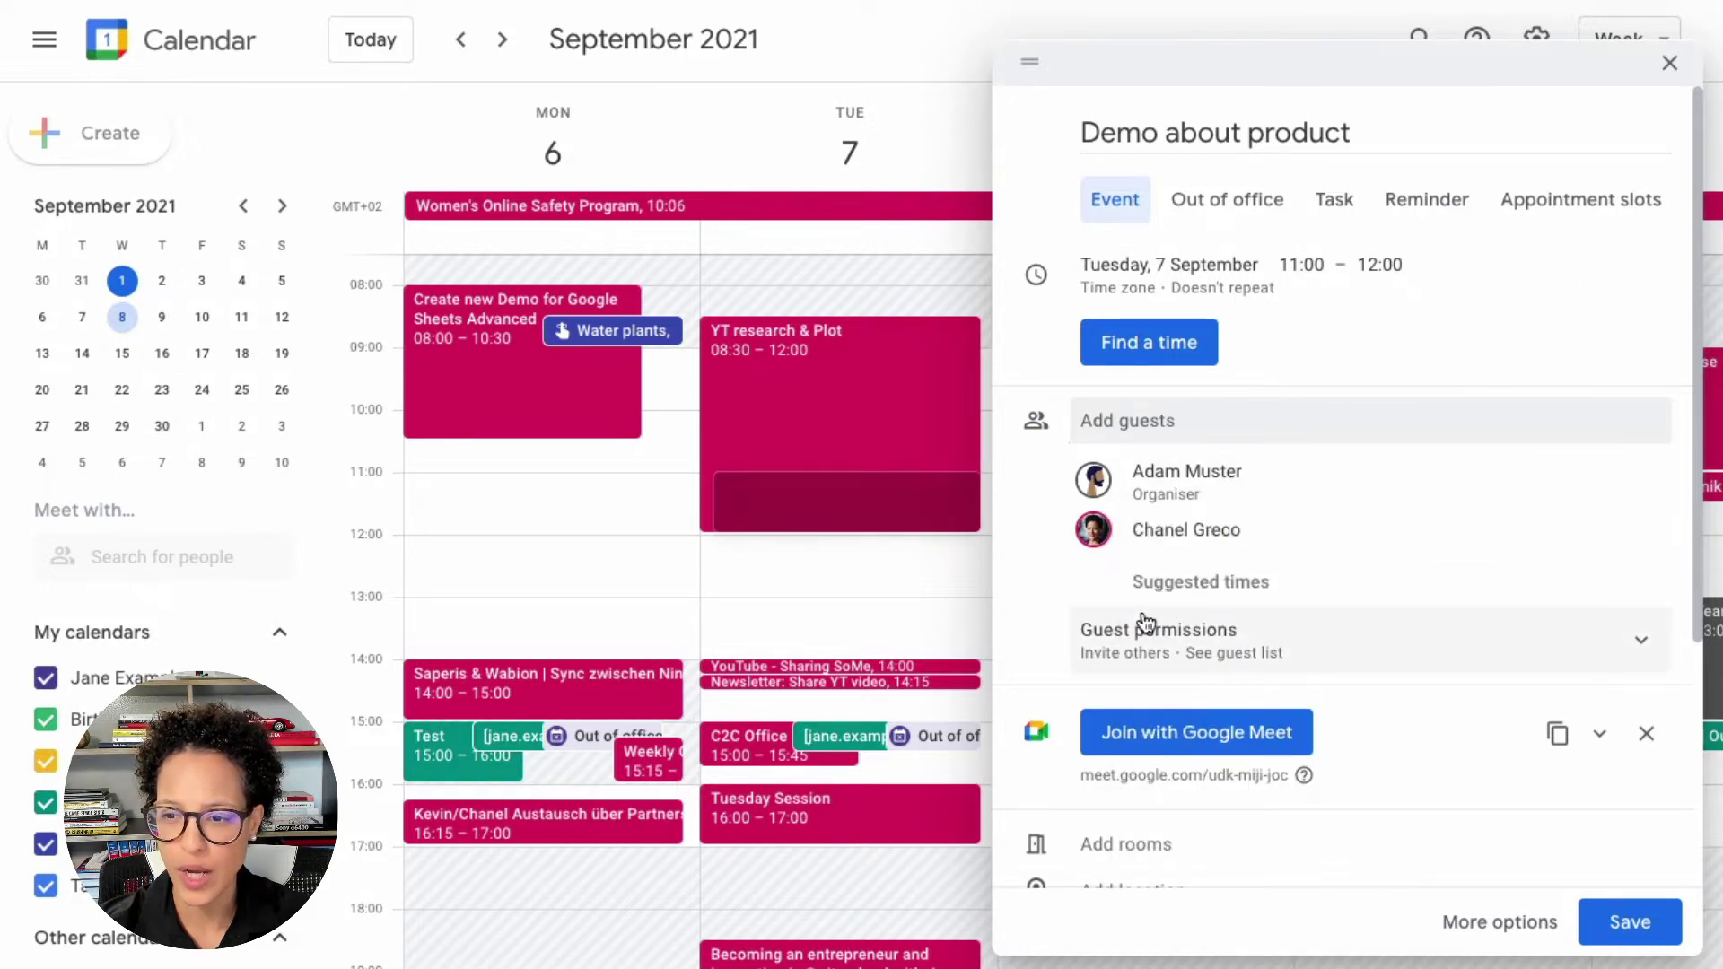
{"action": "left_click", "coordinate": [1638, 627]}
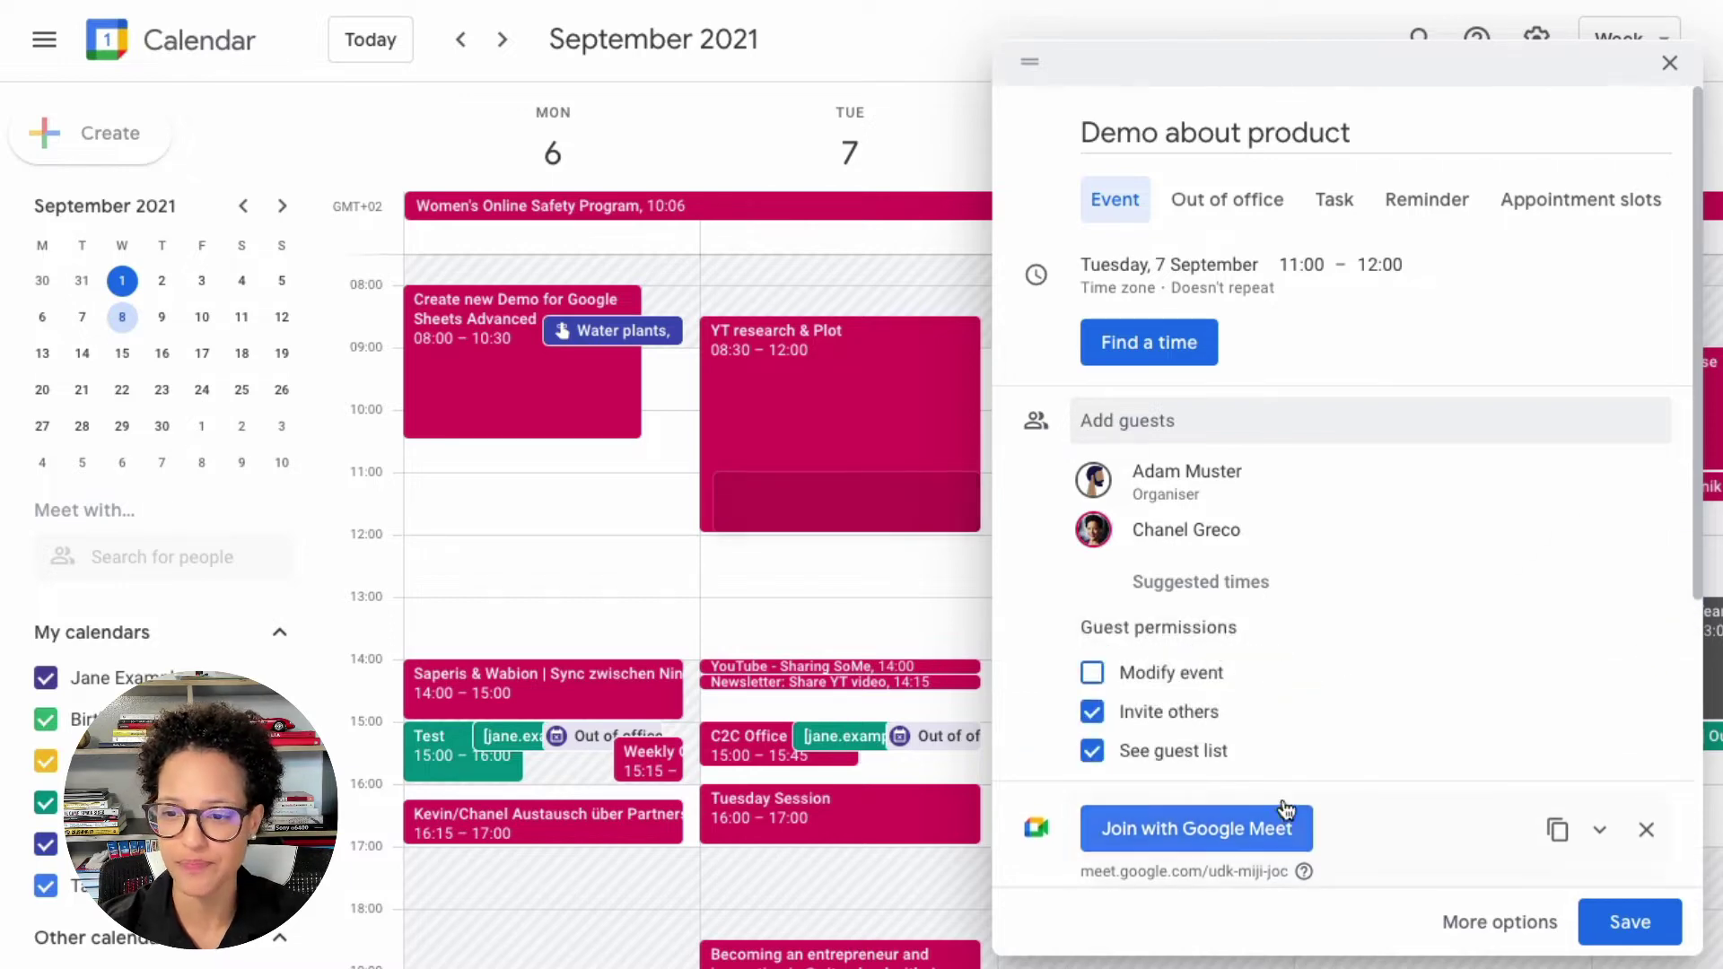
{"action": "scroll", "coordinate": [1377, 577], "scroll_direction": "down", "scroll_amount": 5}
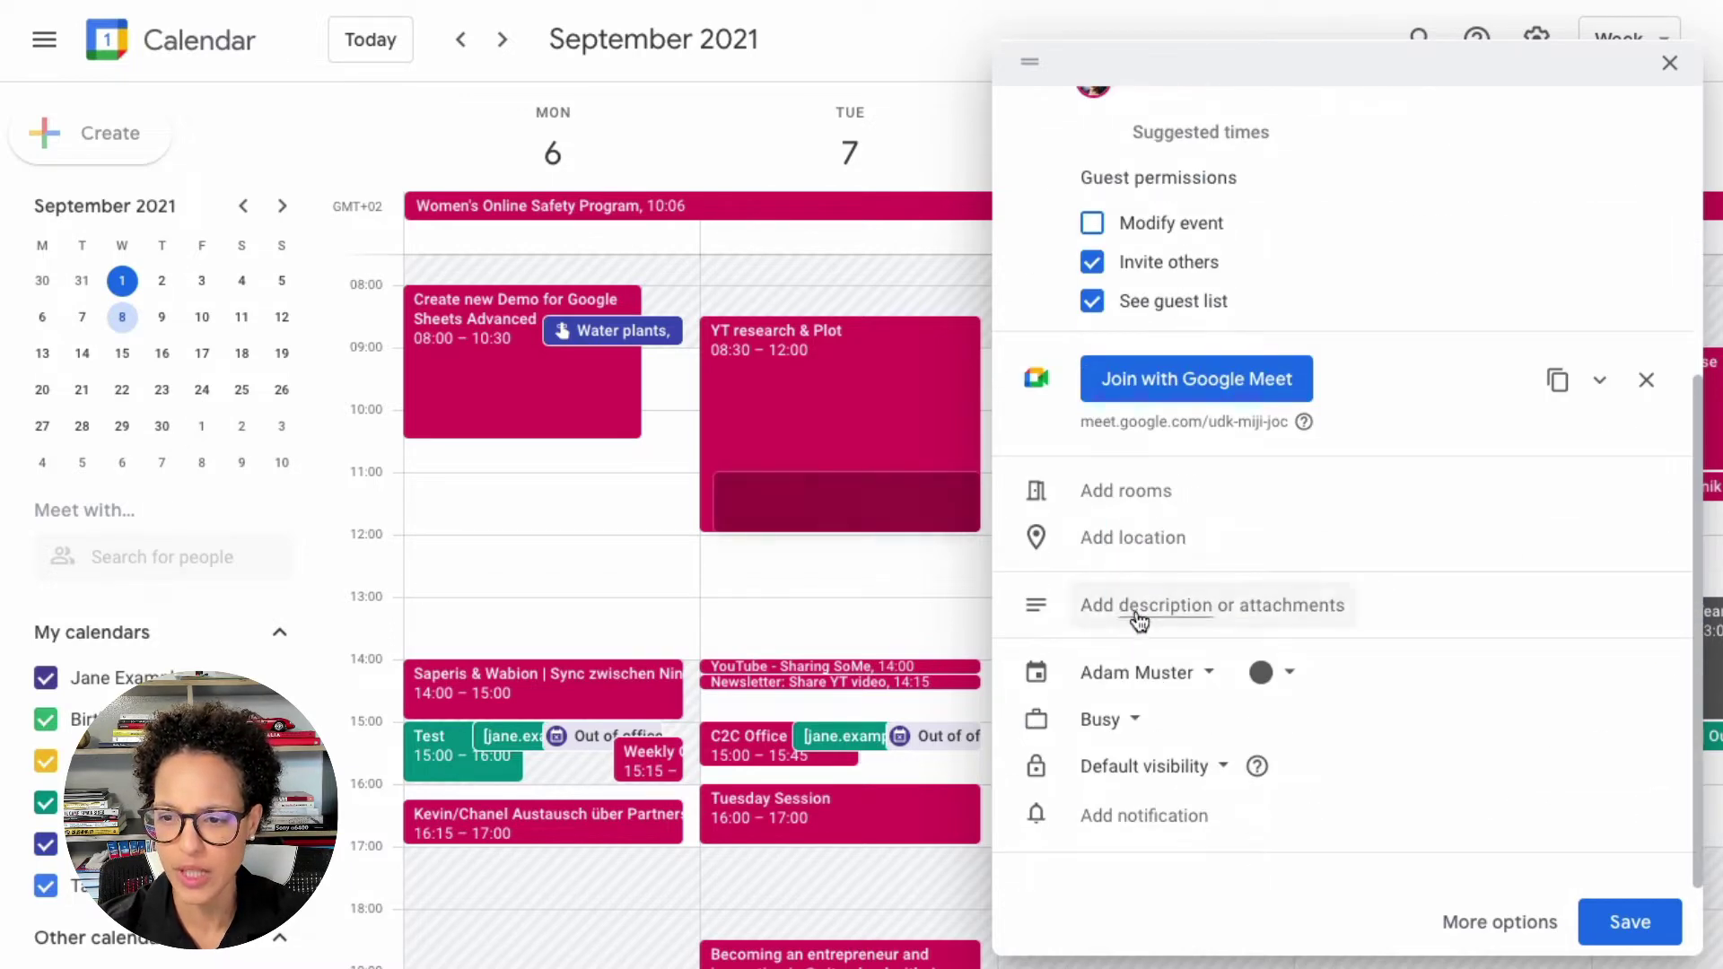
Add the description 'xyz', attach the Stock Options document from Drive, and save the event
{"action": "left_click", "coordinate": [1134, 607]}
{"action": "type", "text": "xyz"}
{"action": "left_click", "coordinate": [1178, 737]}
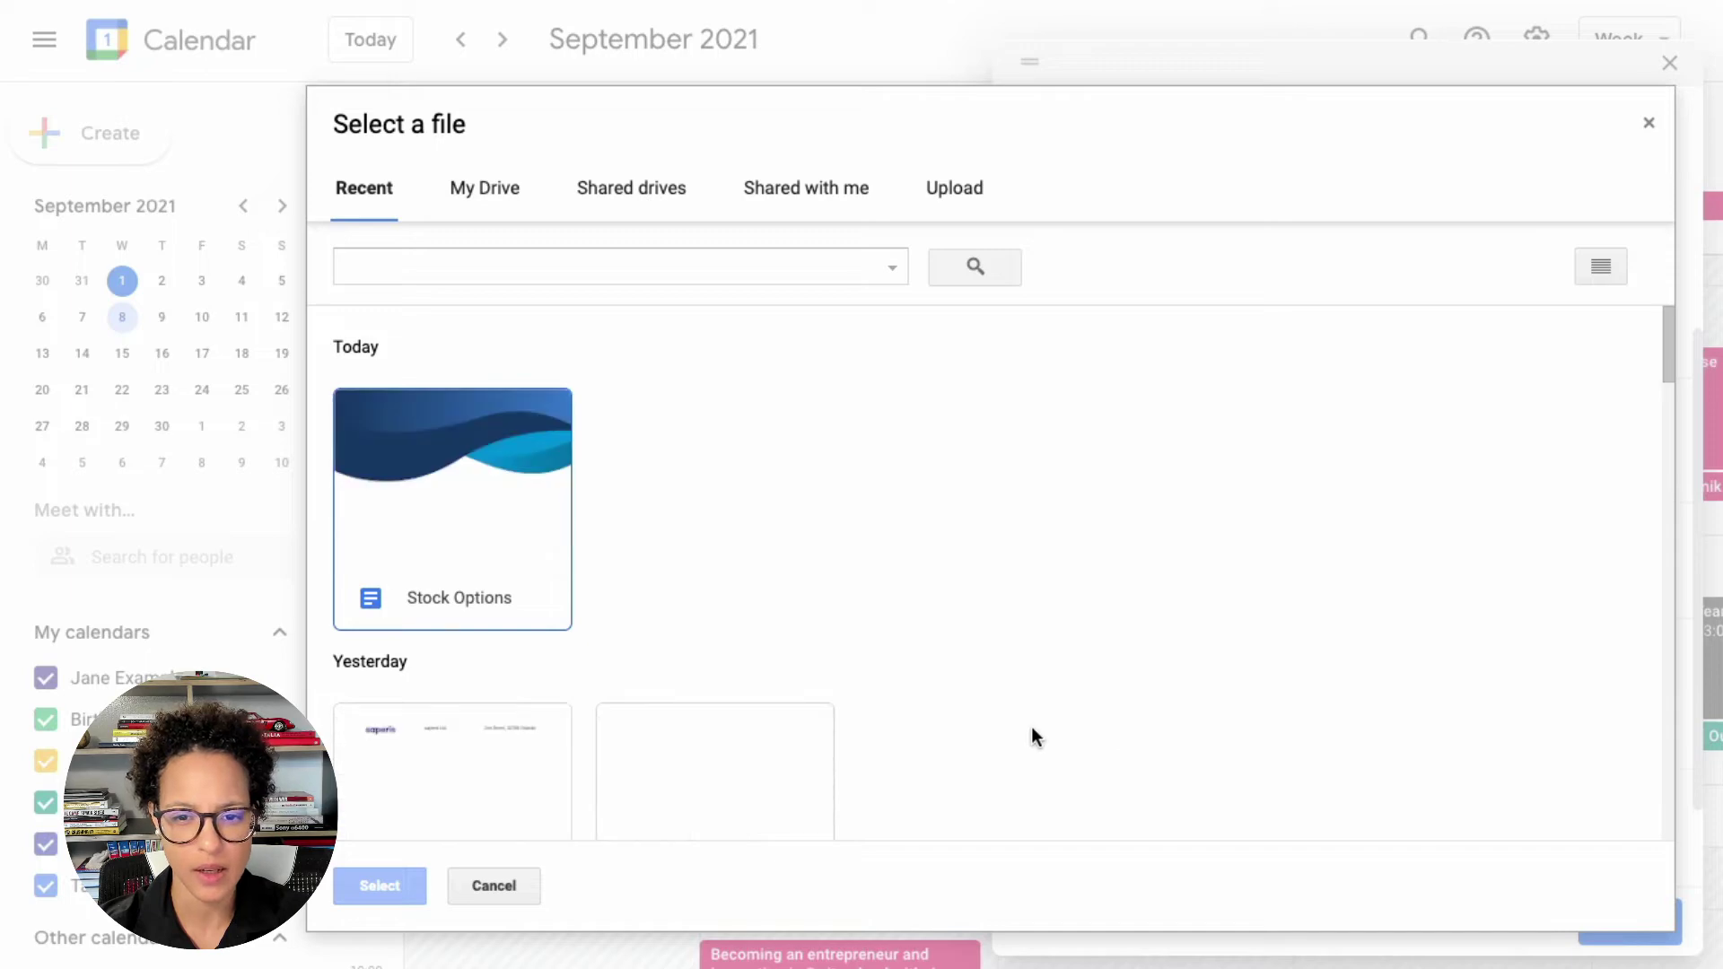
{"action": "scroll", "coordinate": [966, 623], "scroll_direction": "down", "scroll_amount": 5}
{"action": "scroll", "coordinate": [966, 628], "scroll_direction": "up", "scroll_amount": 5}
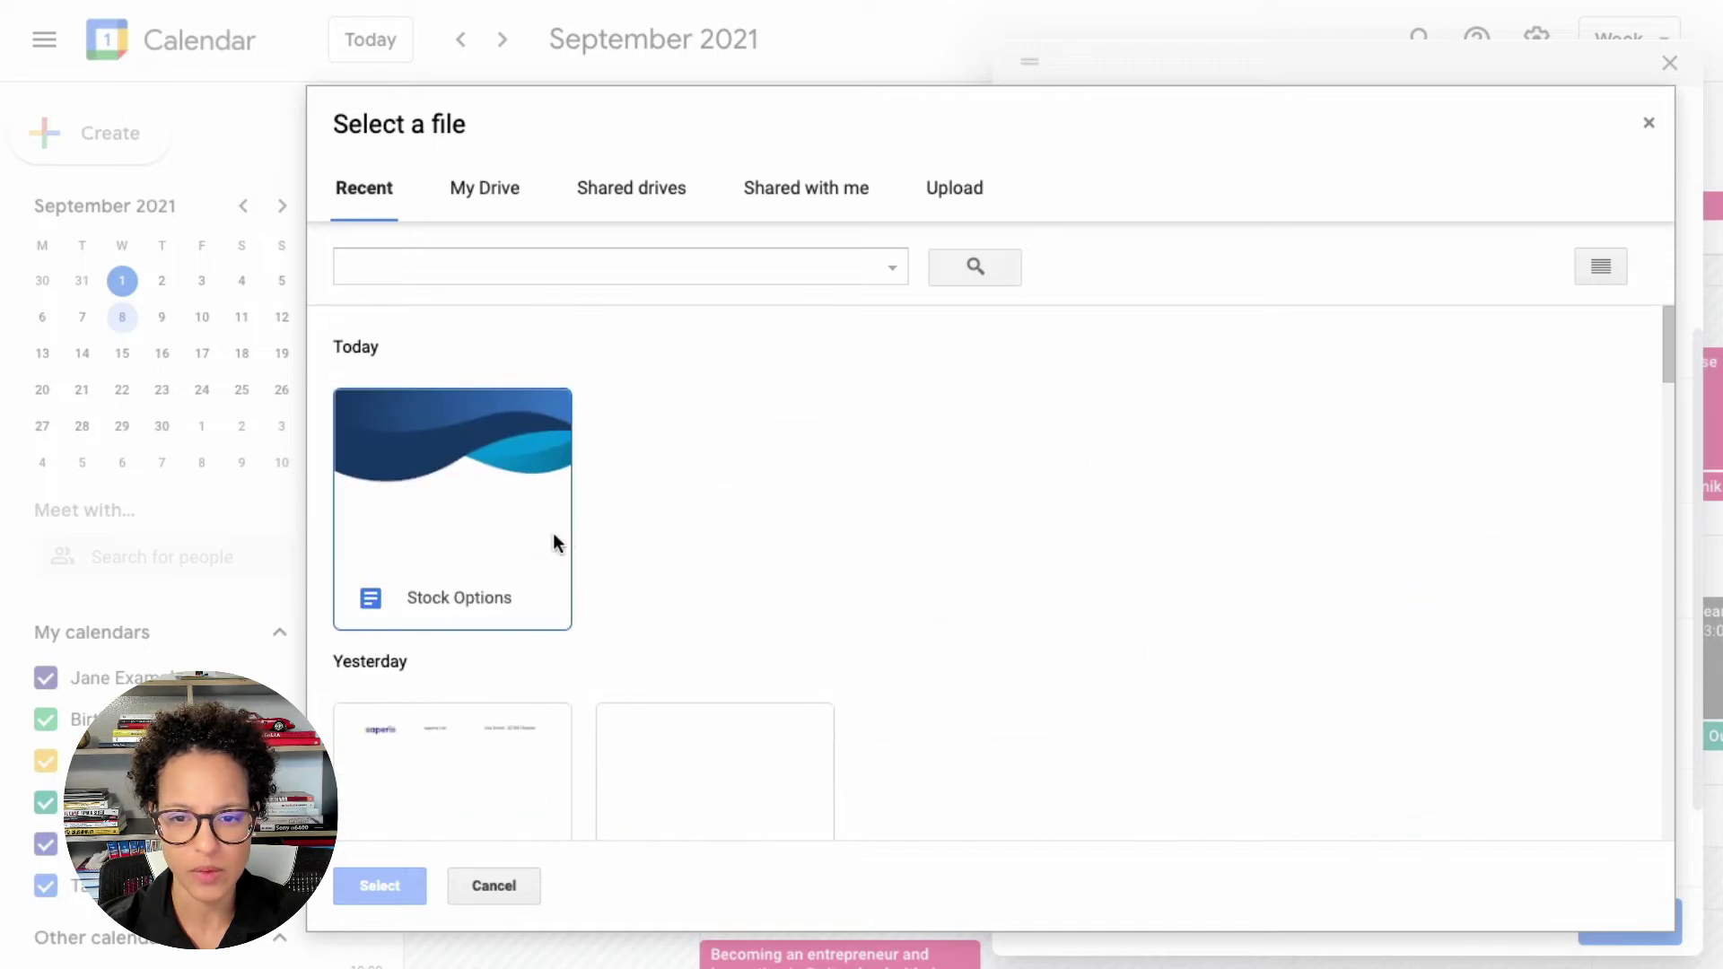
{"action": "left_click", "coordinate": [538, 536]}
{"action": "left_click", "coordinate": [384, 889]}
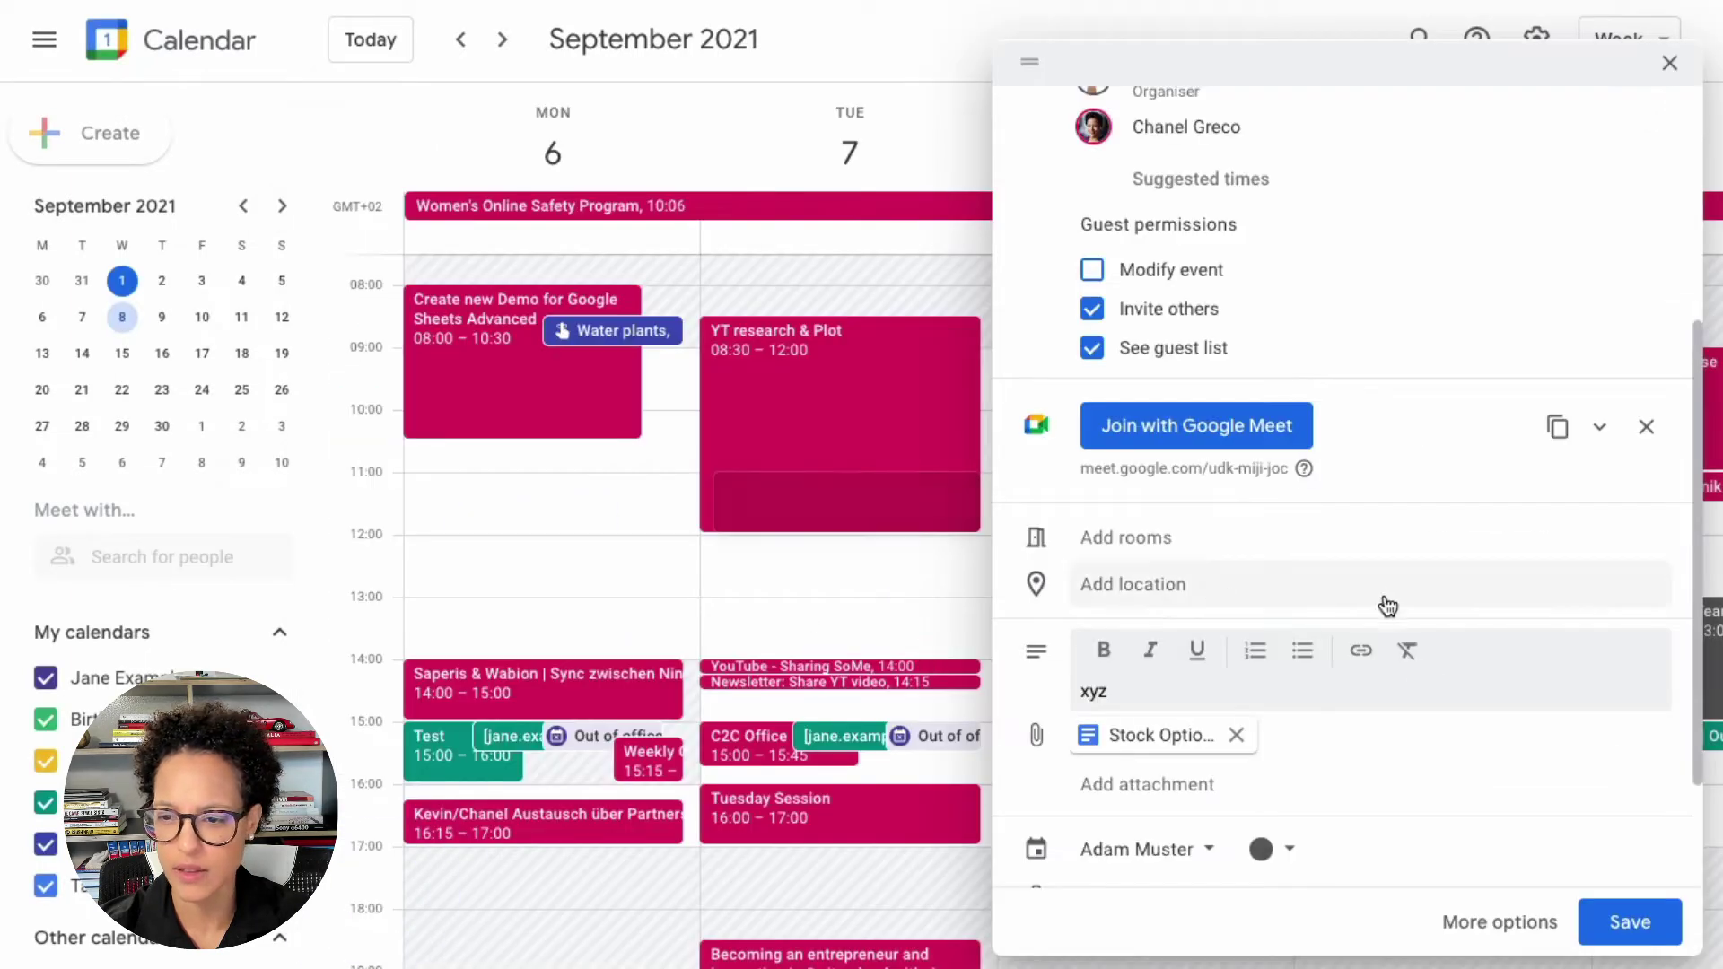
{"action": "scroll", "coordinate": [1436, 682], "scroll_direction": "down", "scroll_amount": 2}
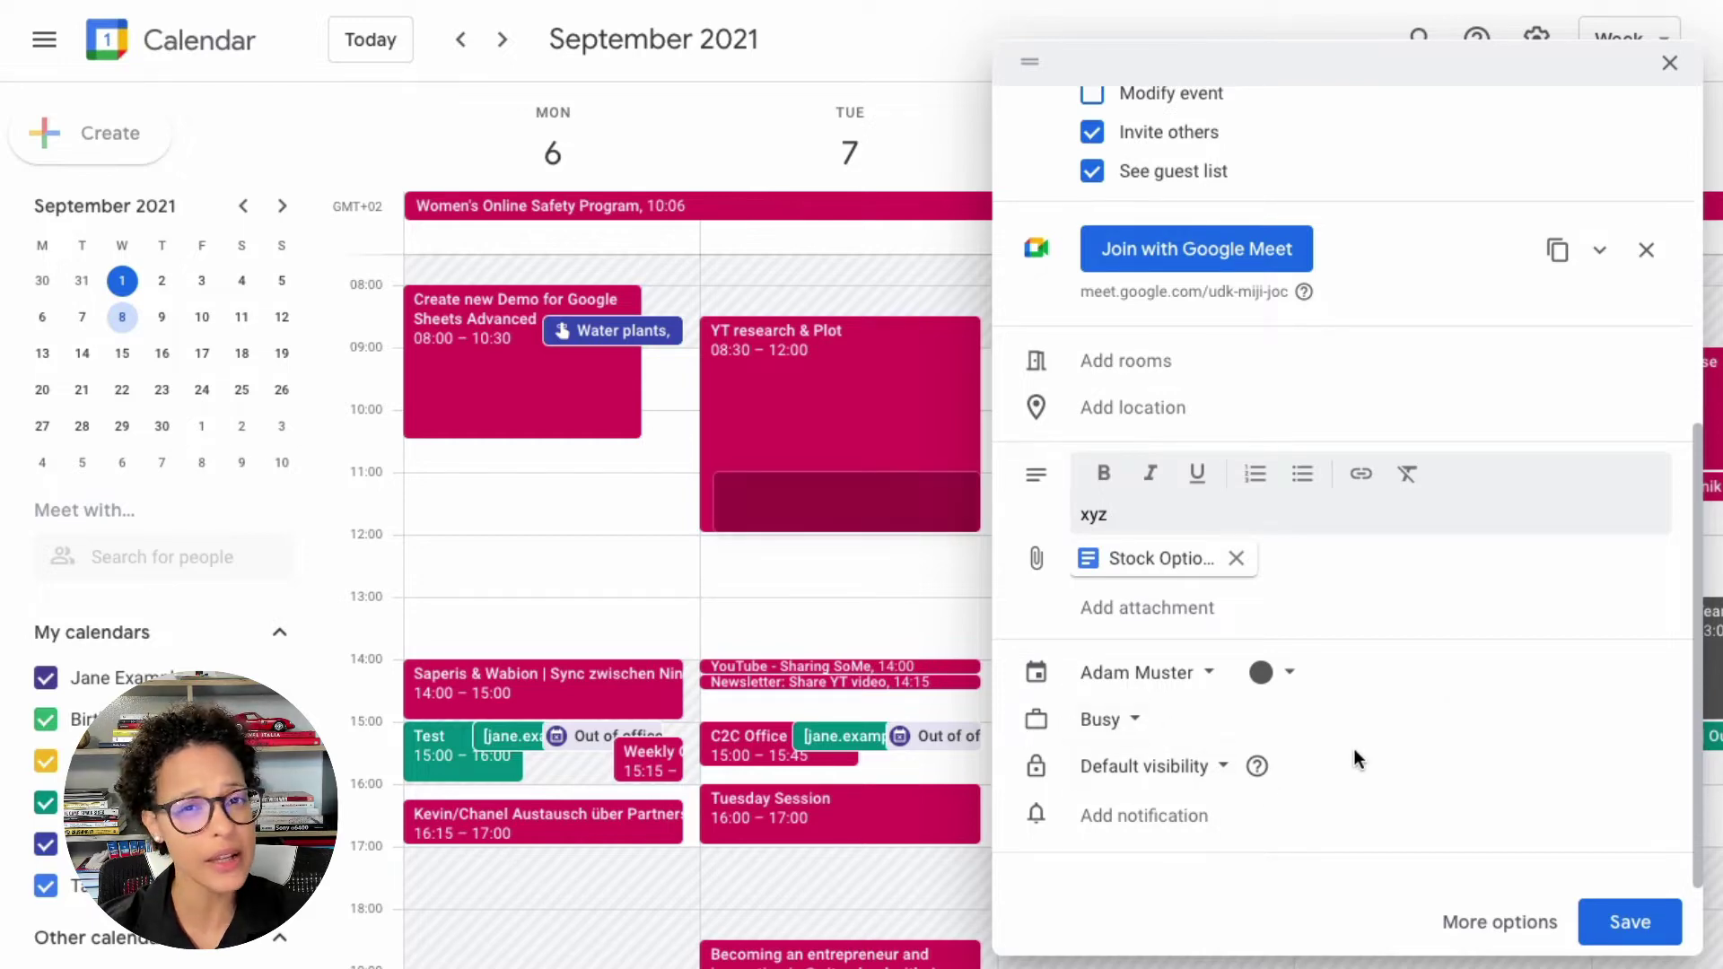
{"action": "scroll", "coordinate": [1358, 758], "scroll_direction": "up", "scroll_amount": 1}
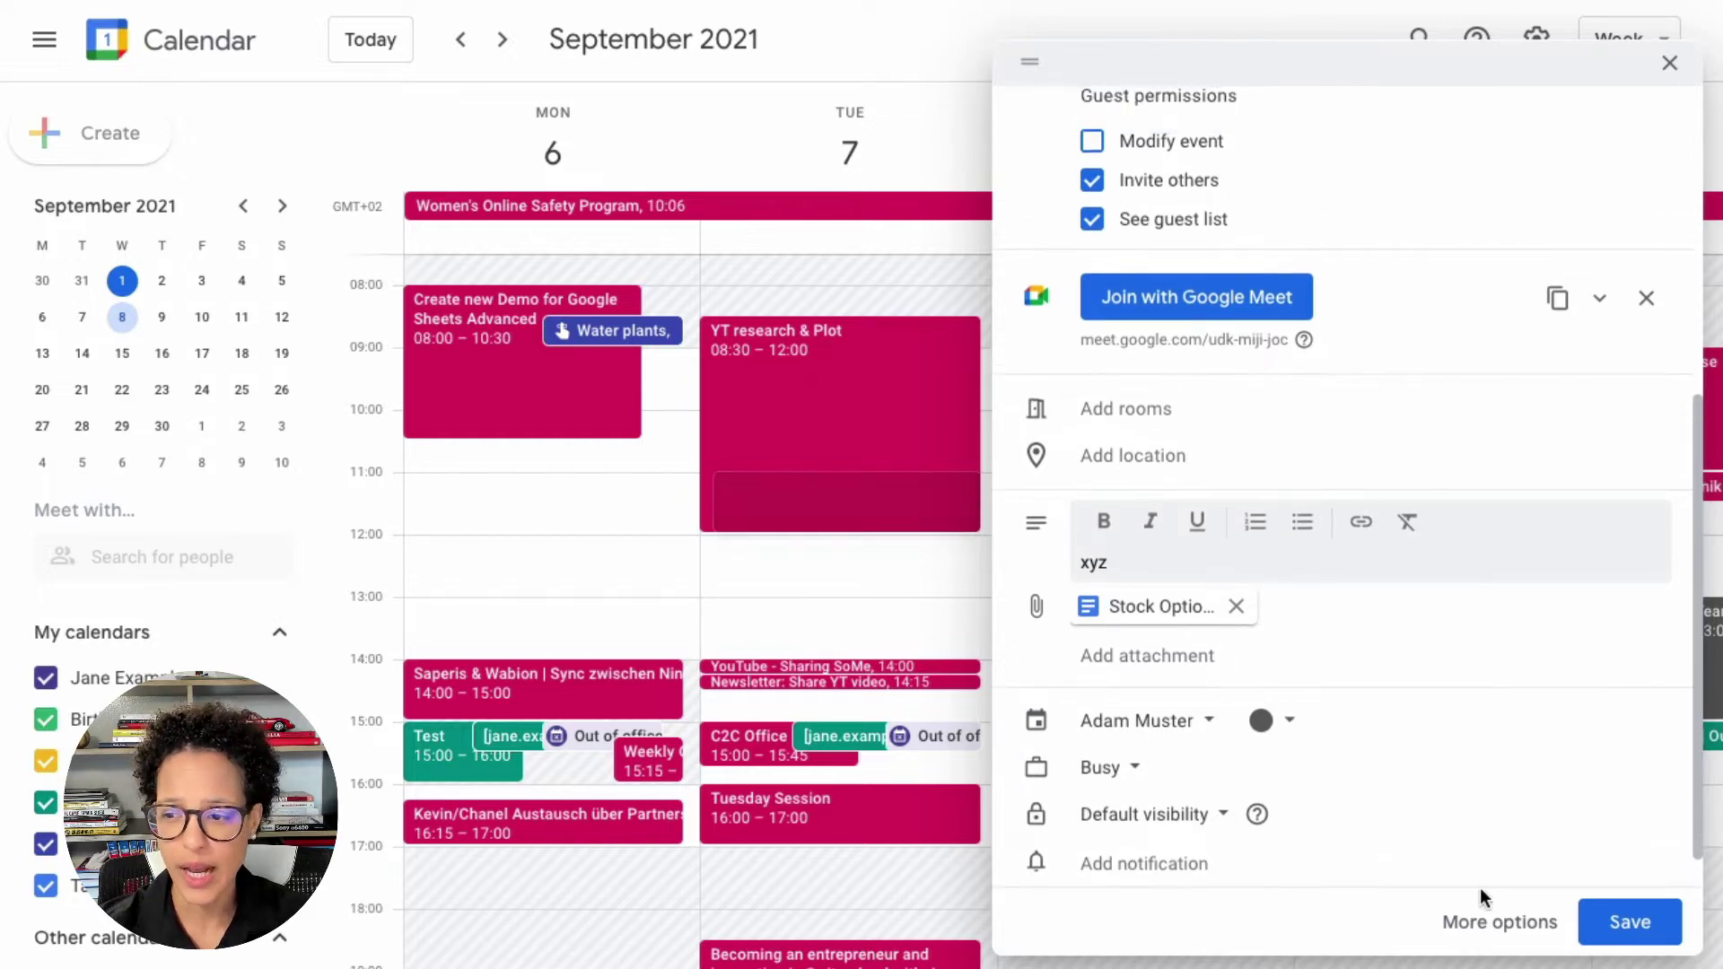
{"action": "left_click", "coordinate": [1627, 924]}
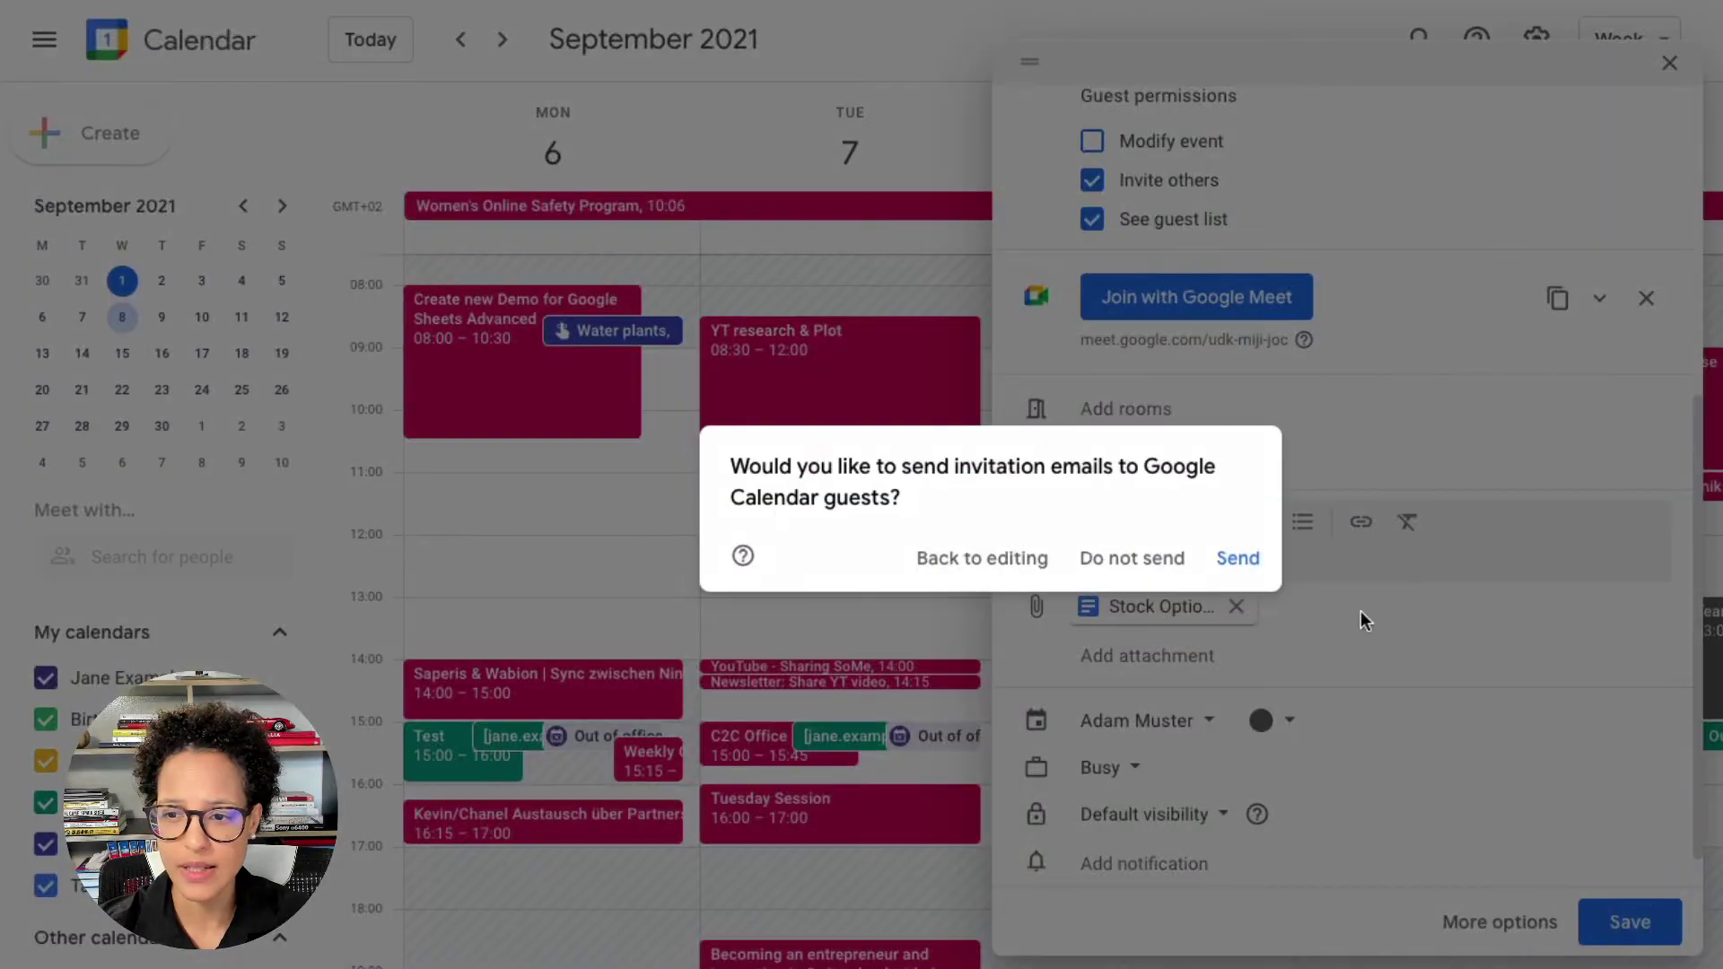
Email the invitations to the guests and open the Demo about product event's details
{"action": "left_click", "coordinate": [1238, 559]}
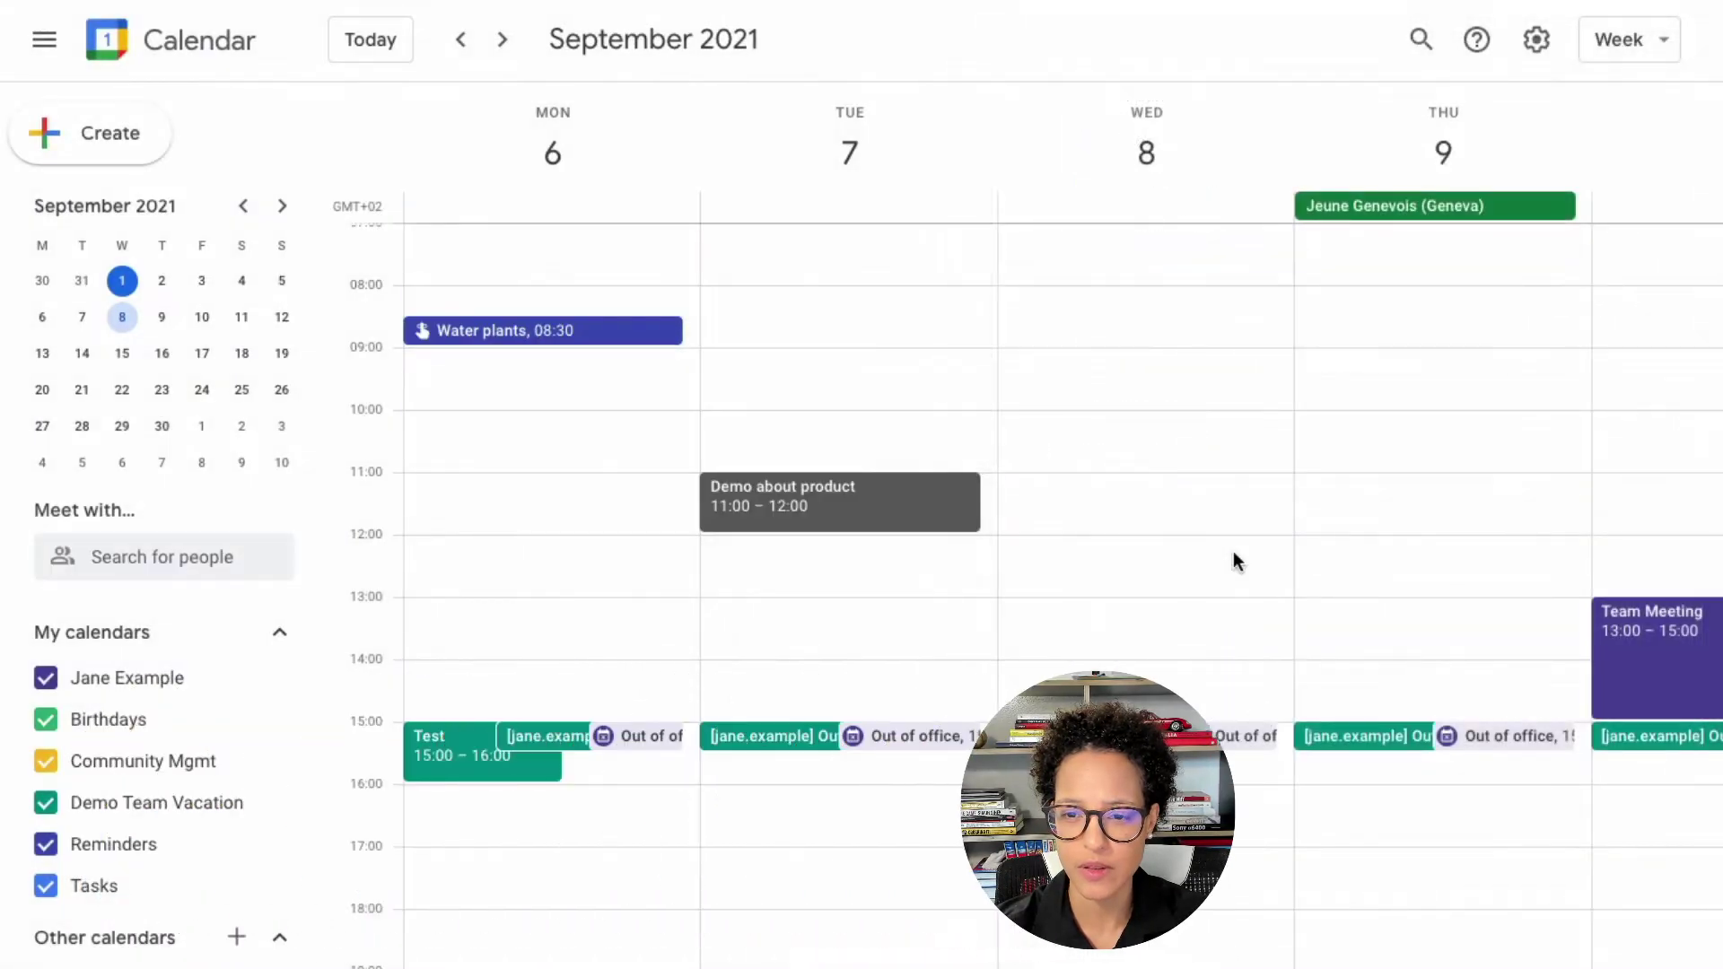
{"action": "left_click", "coordinate": [866, 513]}
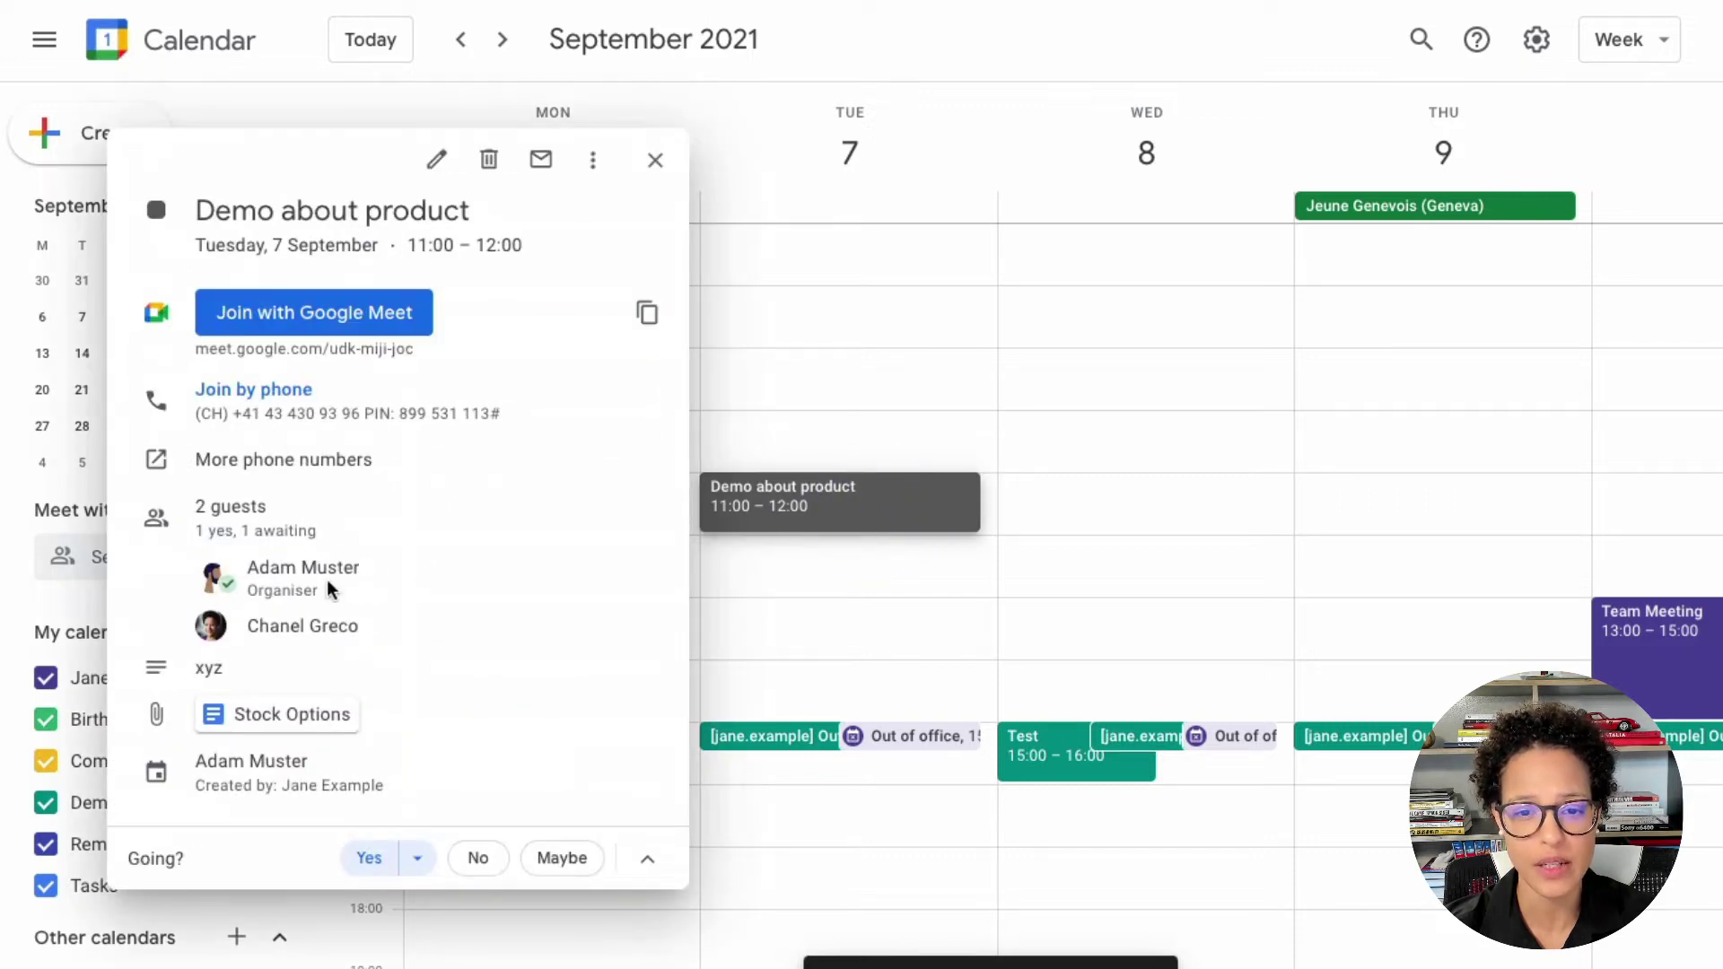
{"action": "mouse_move", "coordinate": [373, 583]}
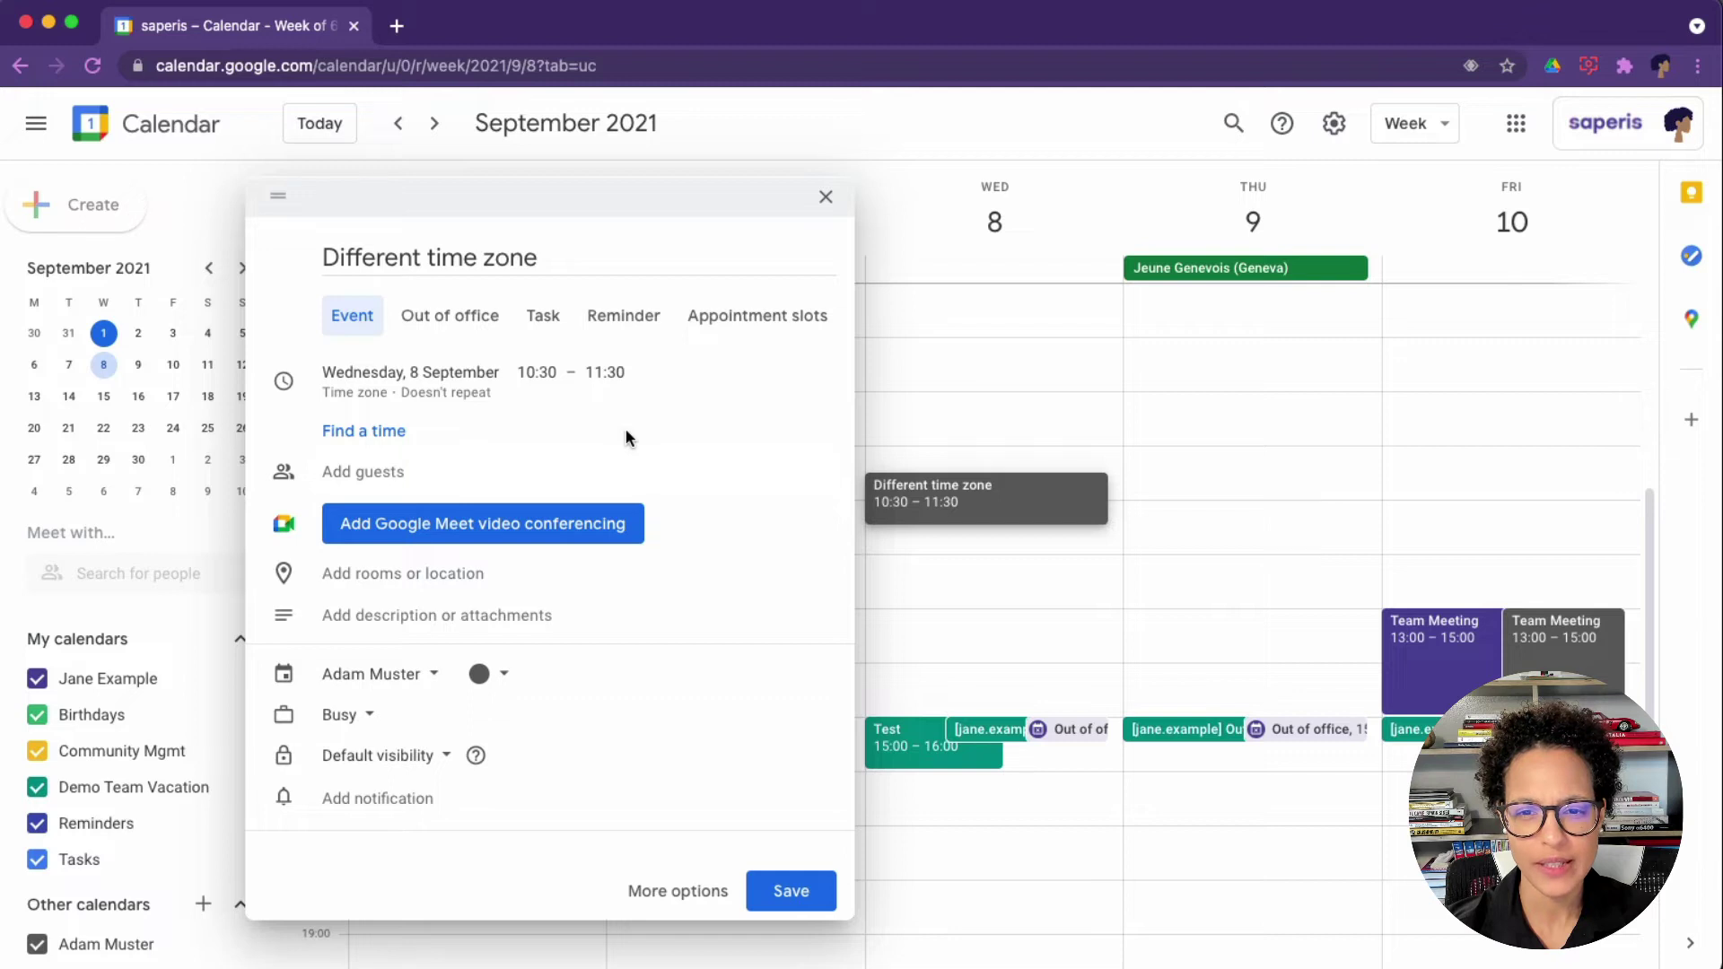
Set the event's start time zone to (GMT+04:00) Seychelles Time and save it
{"action": "left_click", "coordinate": [338, 400]}
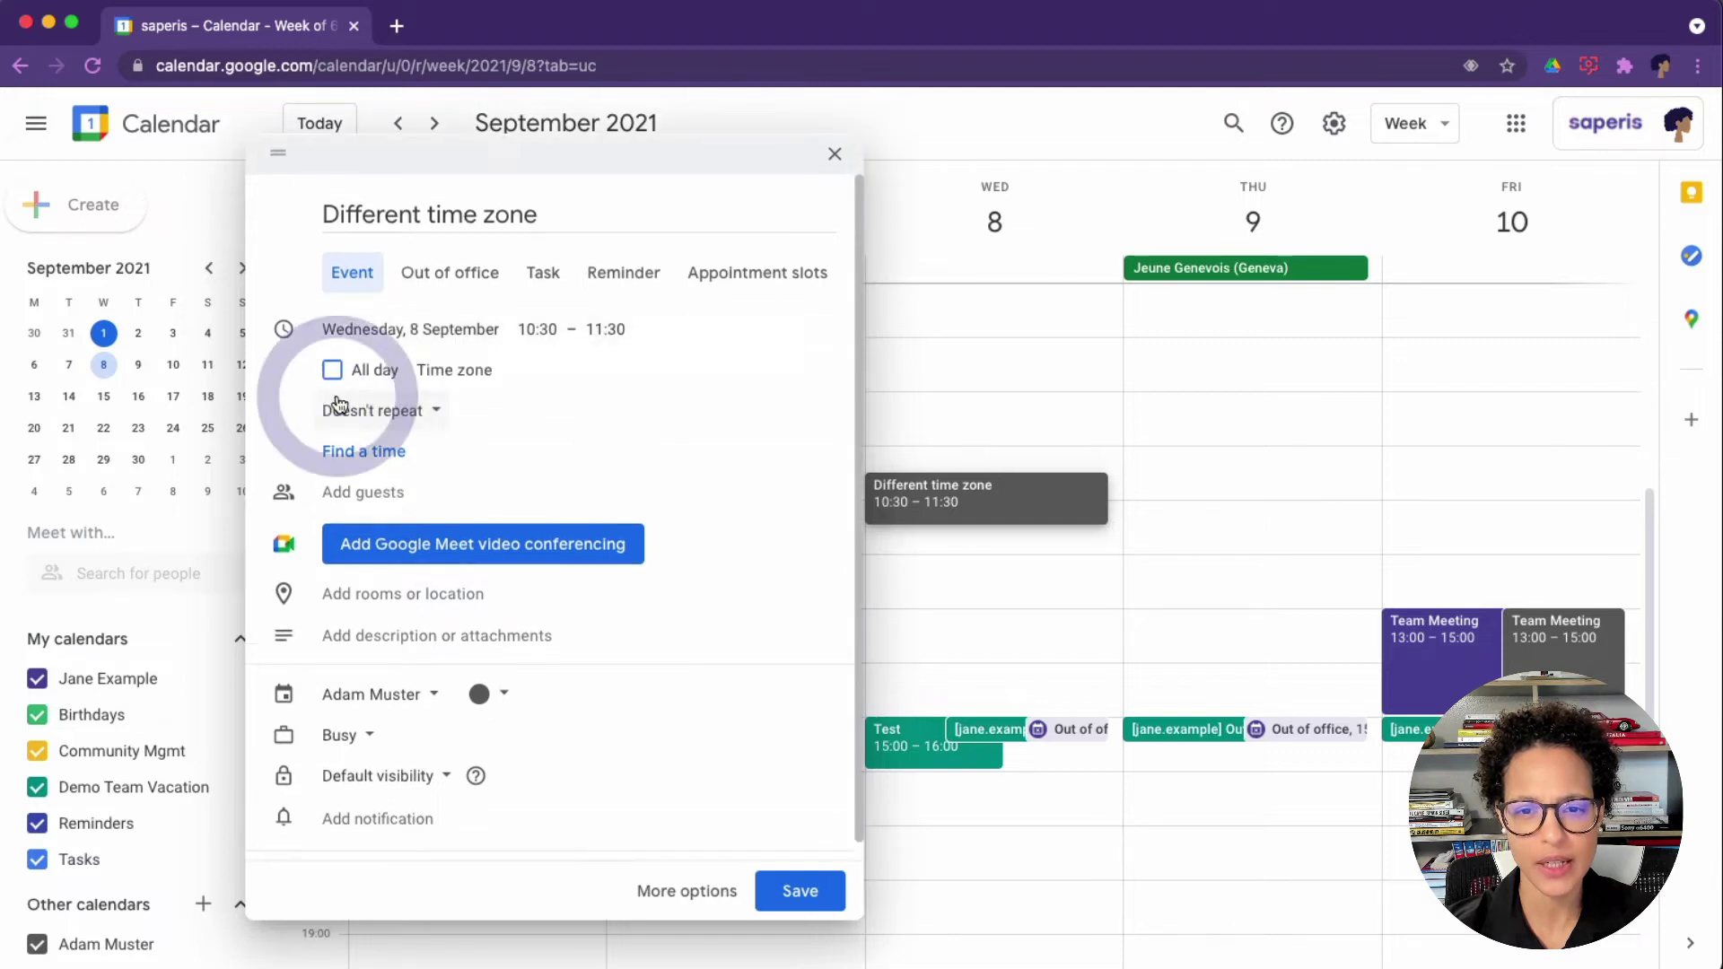
{"action": "left_click", "coordinate": [462, 374]}
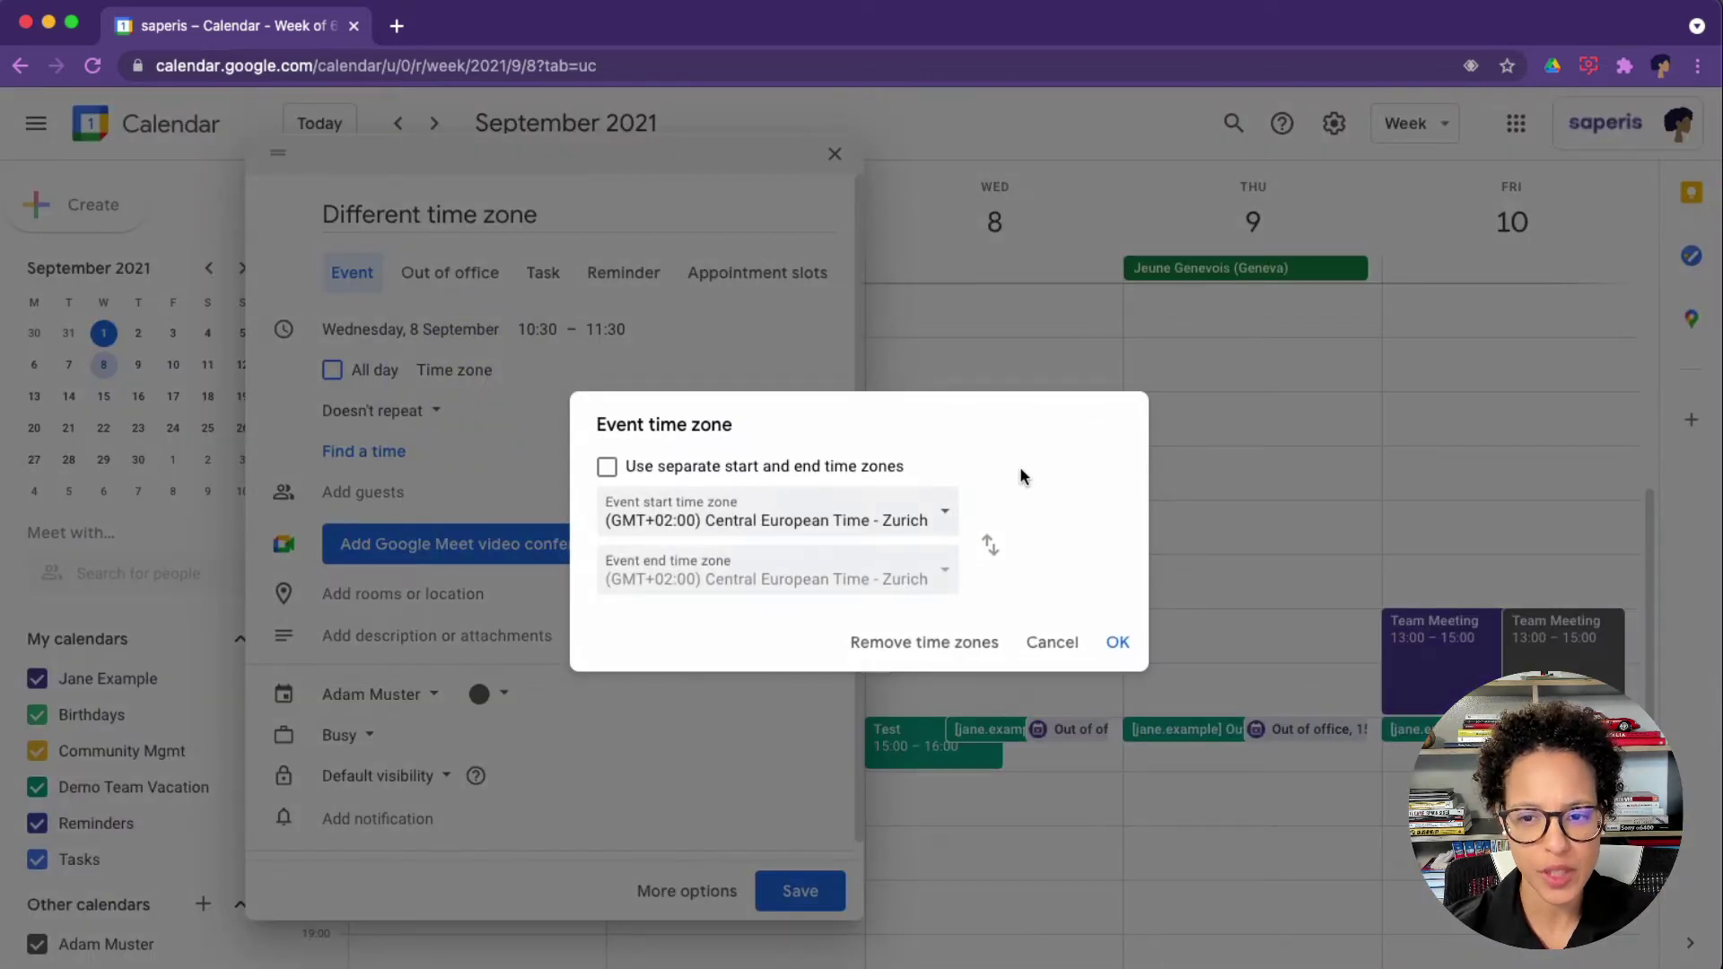
{"action": "left_click", "coordinate": [764, 516]}
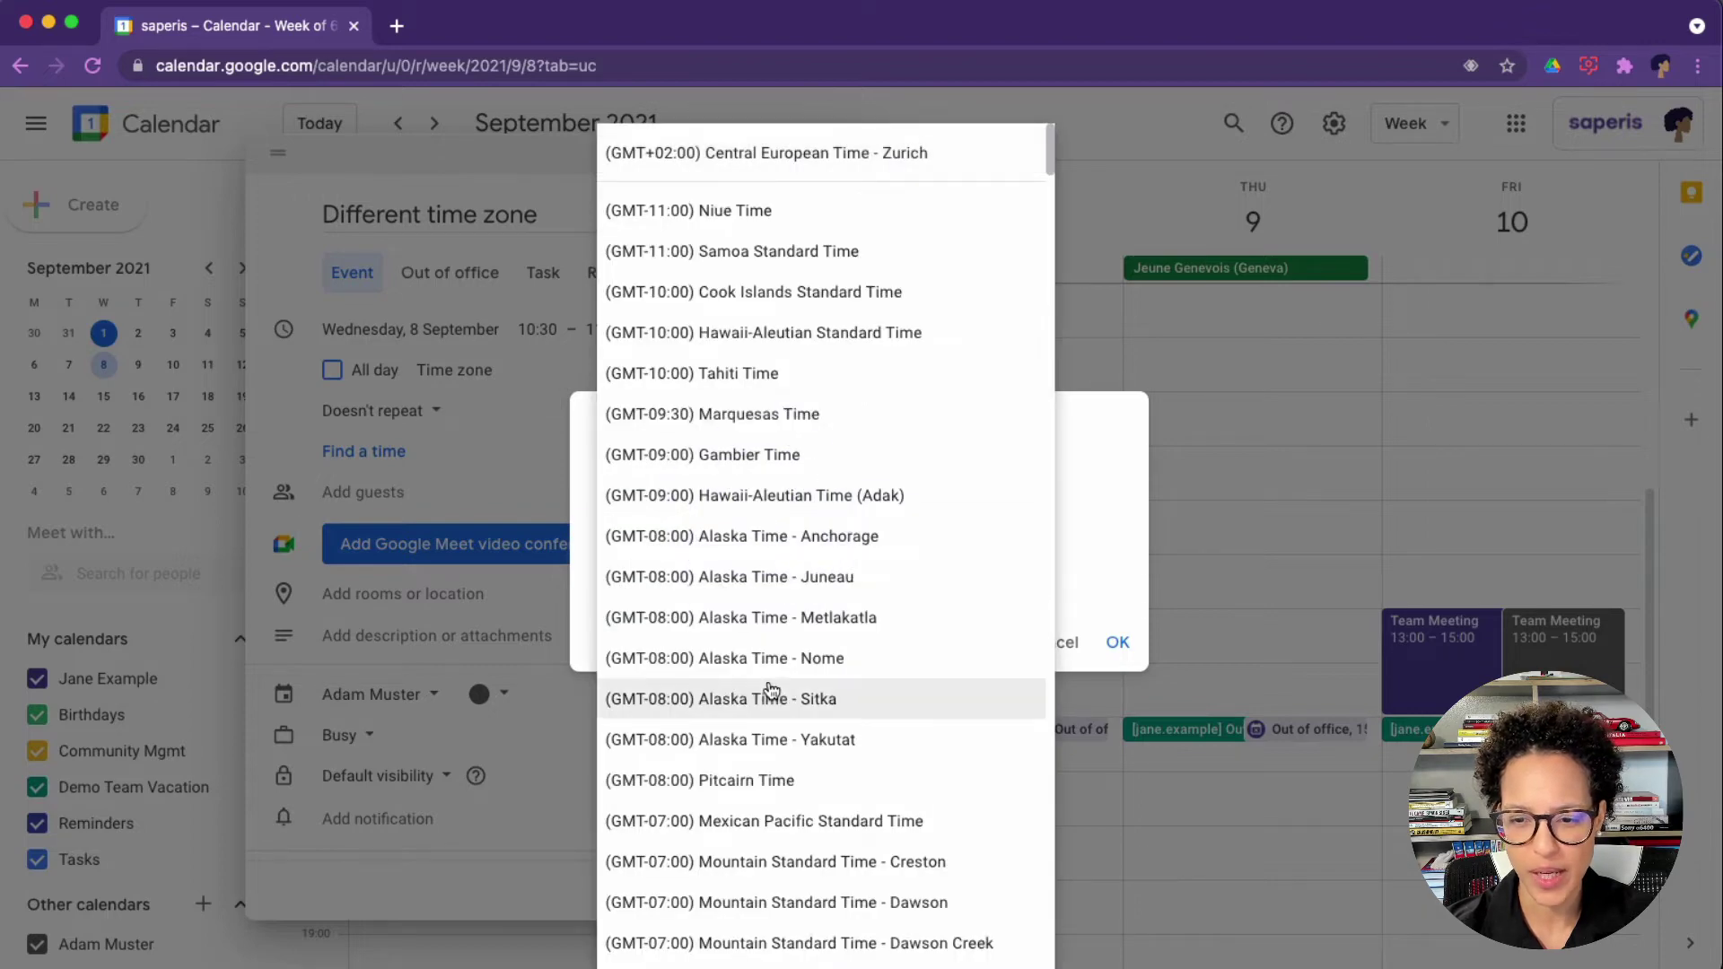
{"action": "scroll", "coordinate": [769, 696], "scroll_direction": "down", "scroll_amount": 20}
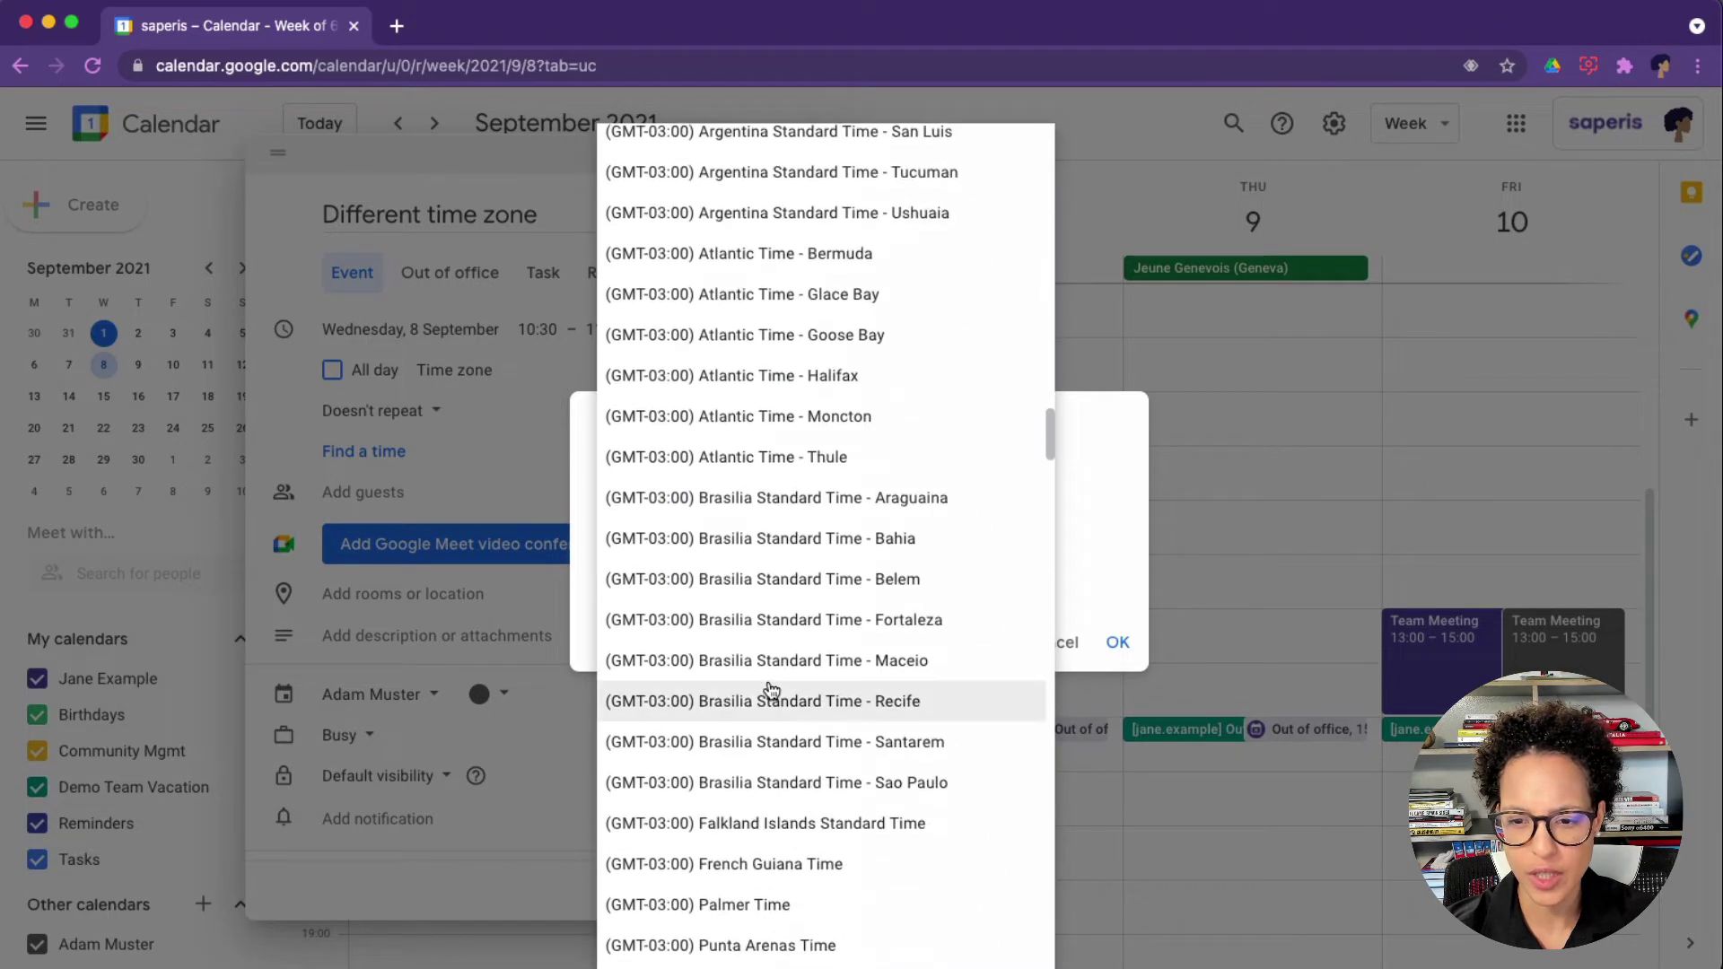
{"action": "scroll", "coordinate": [772, 691], "scroll_direction": "down", "scroll_amount": 20}
{"action": "scroll", "coordinate": [771, 691], "scroll_direction": "down", "scroll_amount": 20}
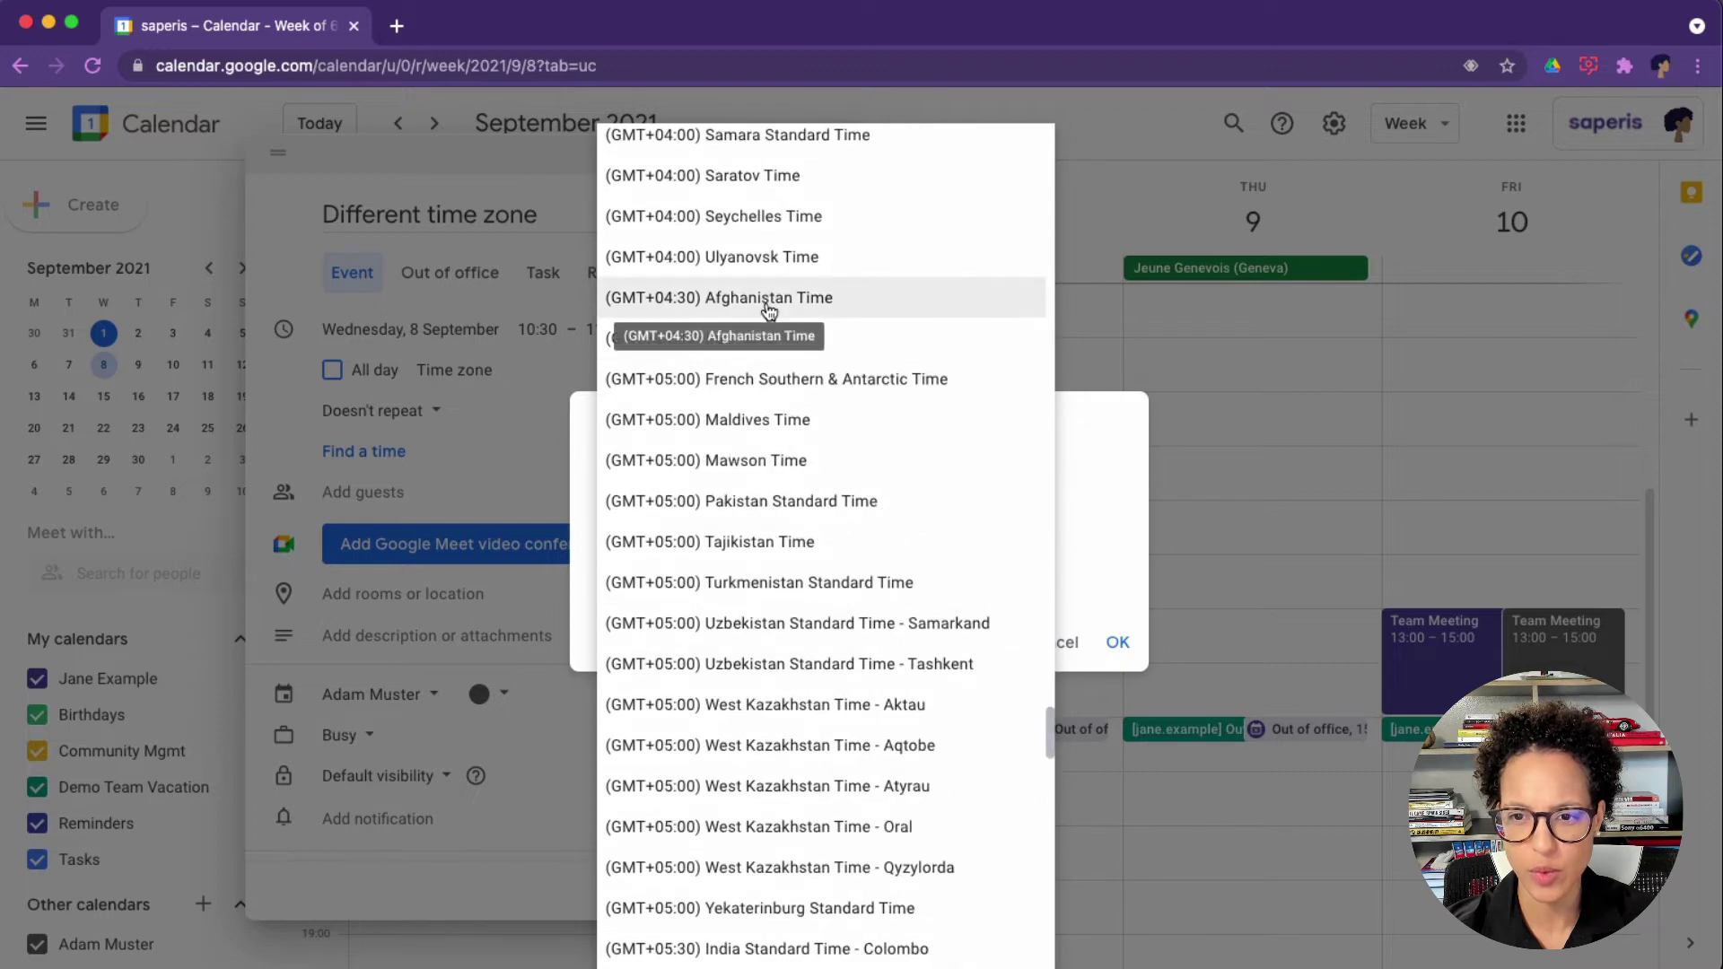
{"action": "left_click", "coordinate": [765, 218]}
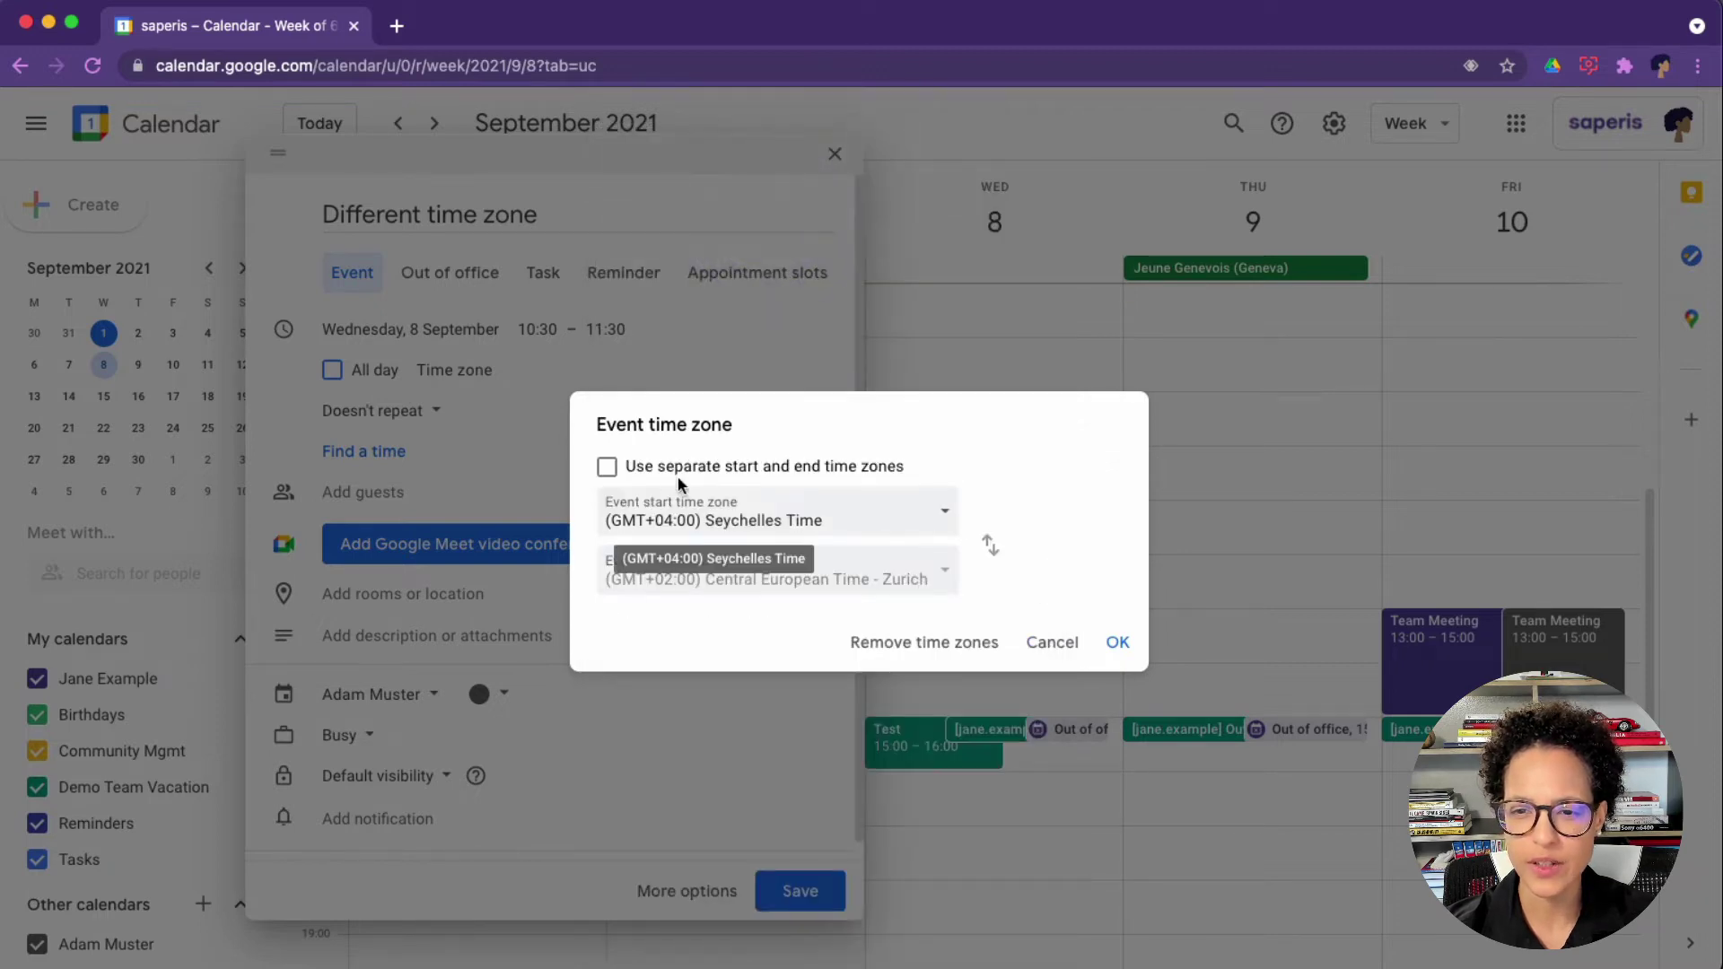
{"action": "left_click", "coordinate": [1117, 642]}
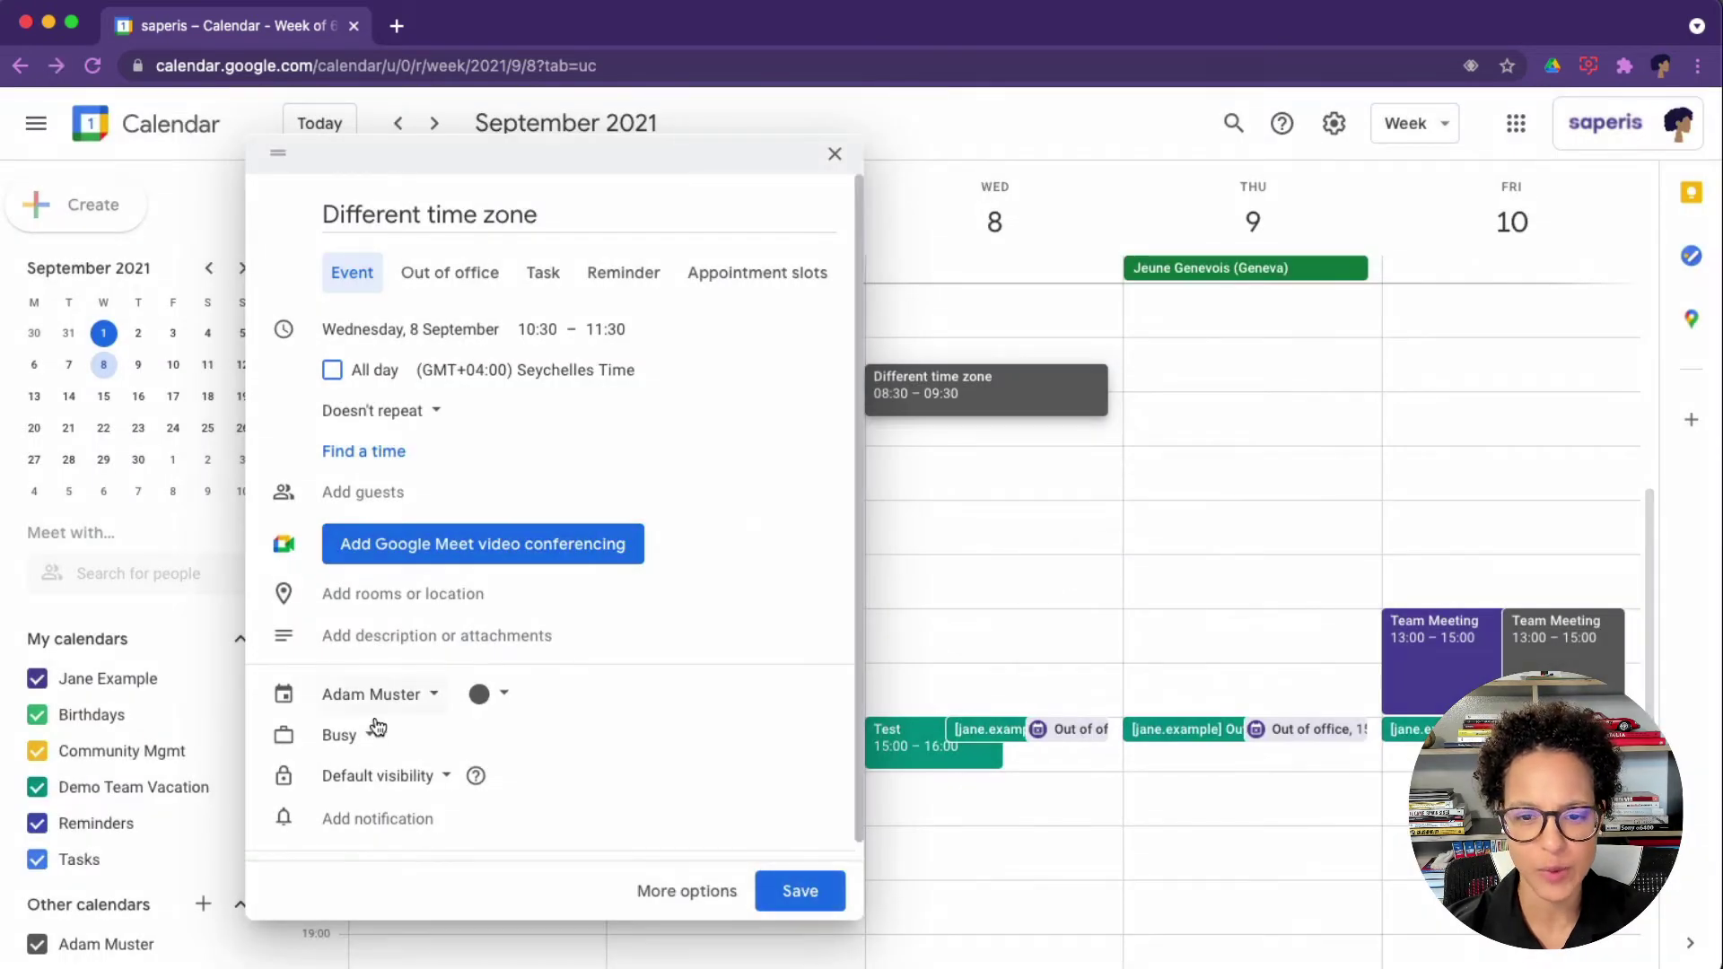
{"action": "left_click", "coordinate": [801, 892]}
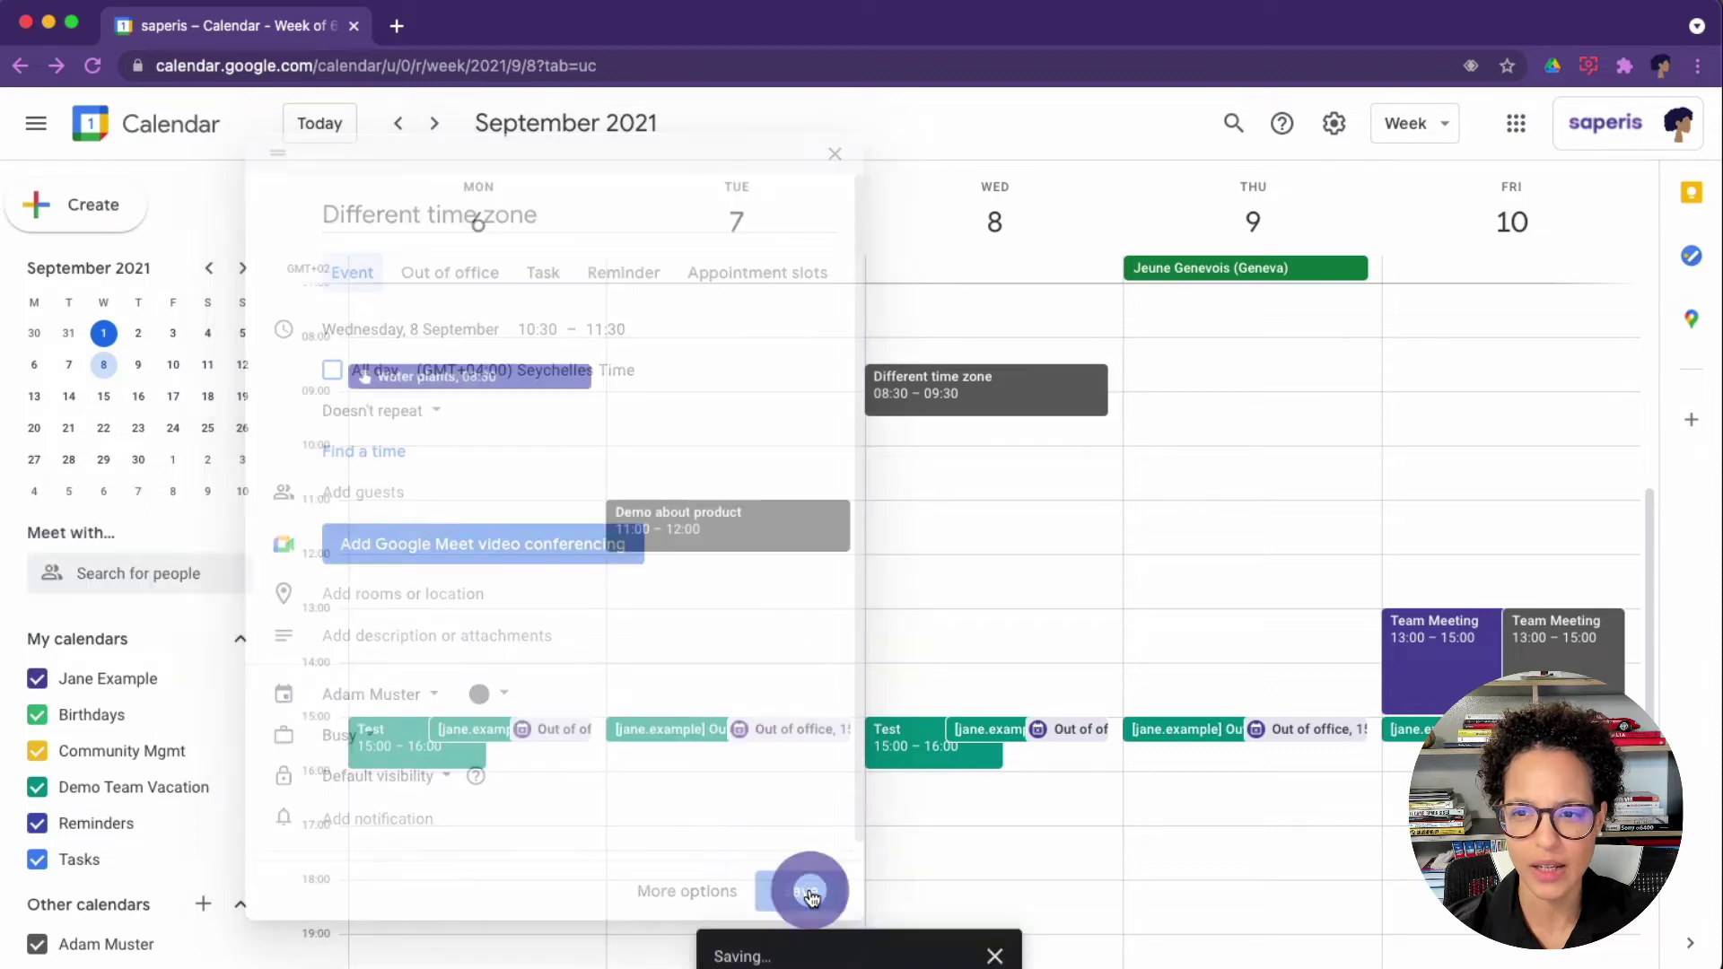
{"action": "left_click", "coordinate": [1031, 395]}
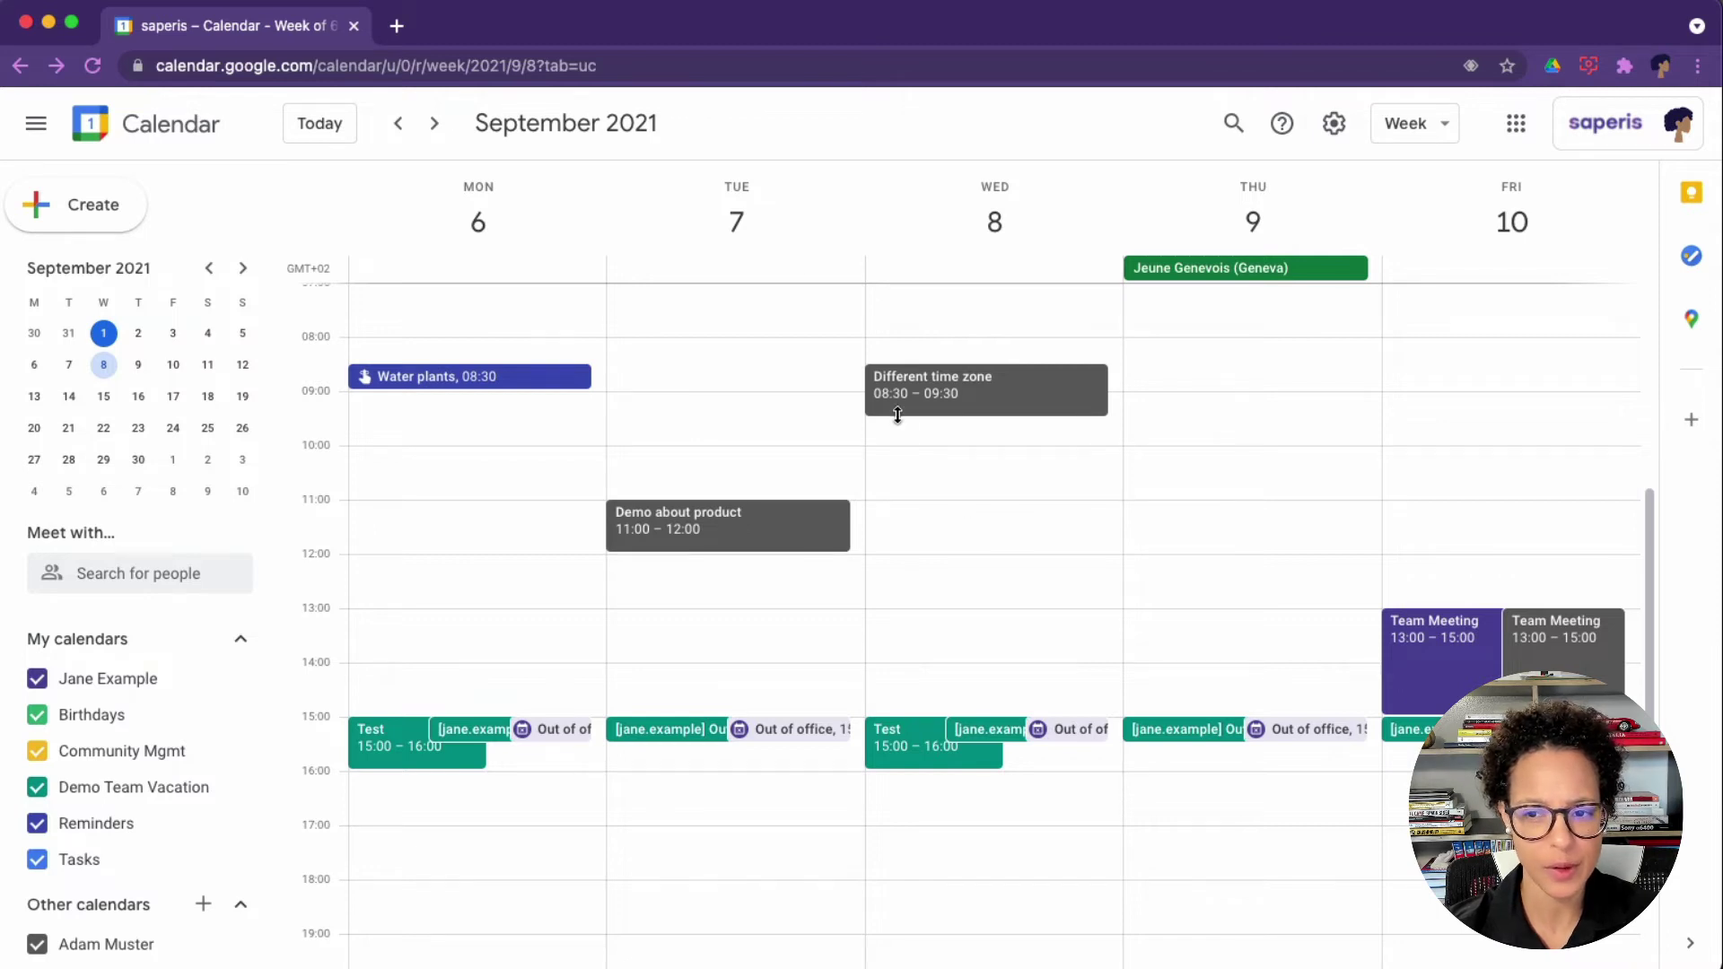
{"action": "left_click", "coordinate": [987, 393]}
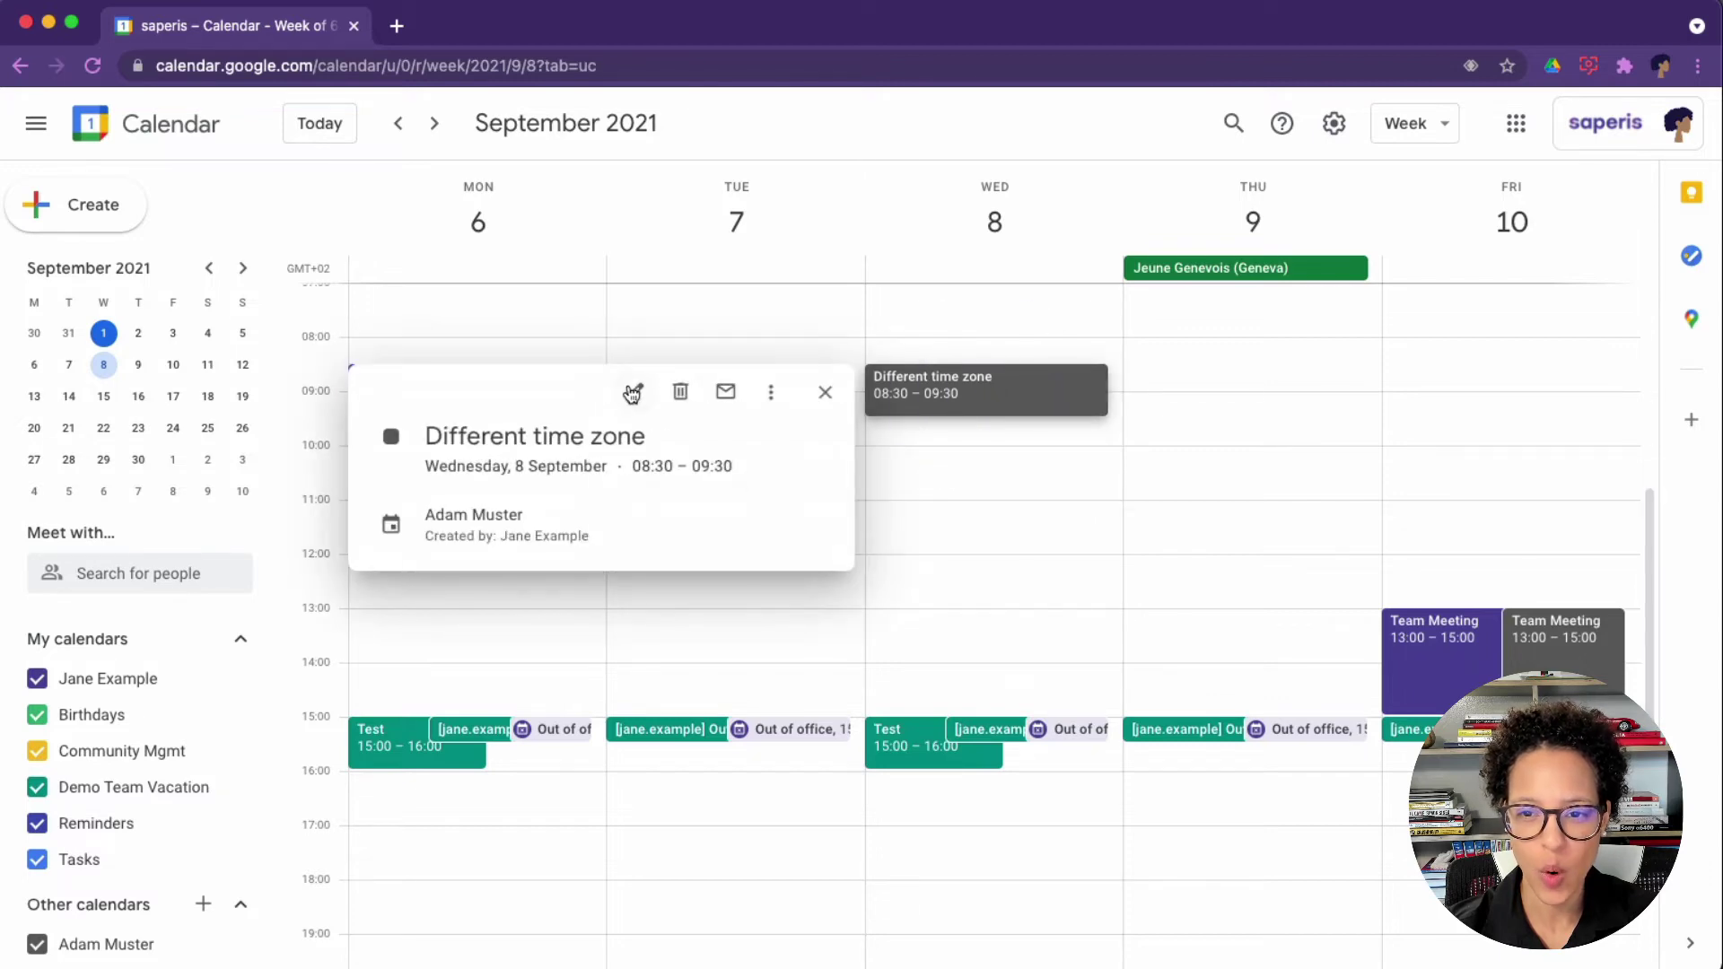
{"action": "left_click", "coordinate": [634, 393]}
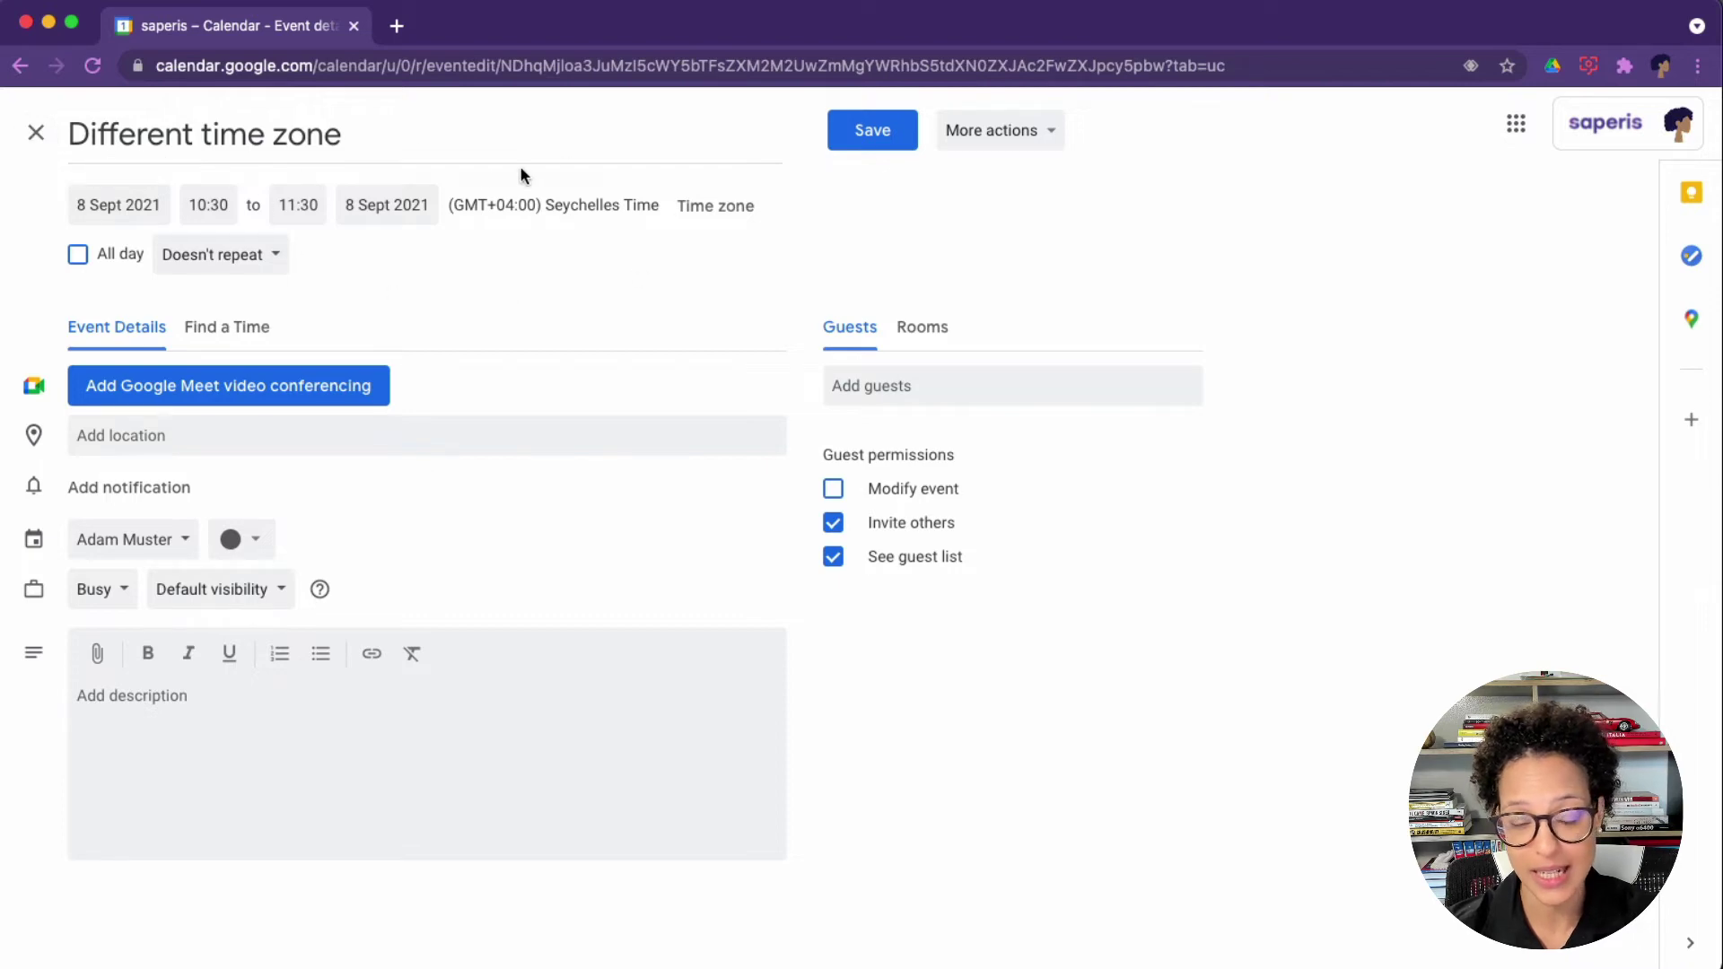
{"action": "left_click", "coordinate": [38, 135]}
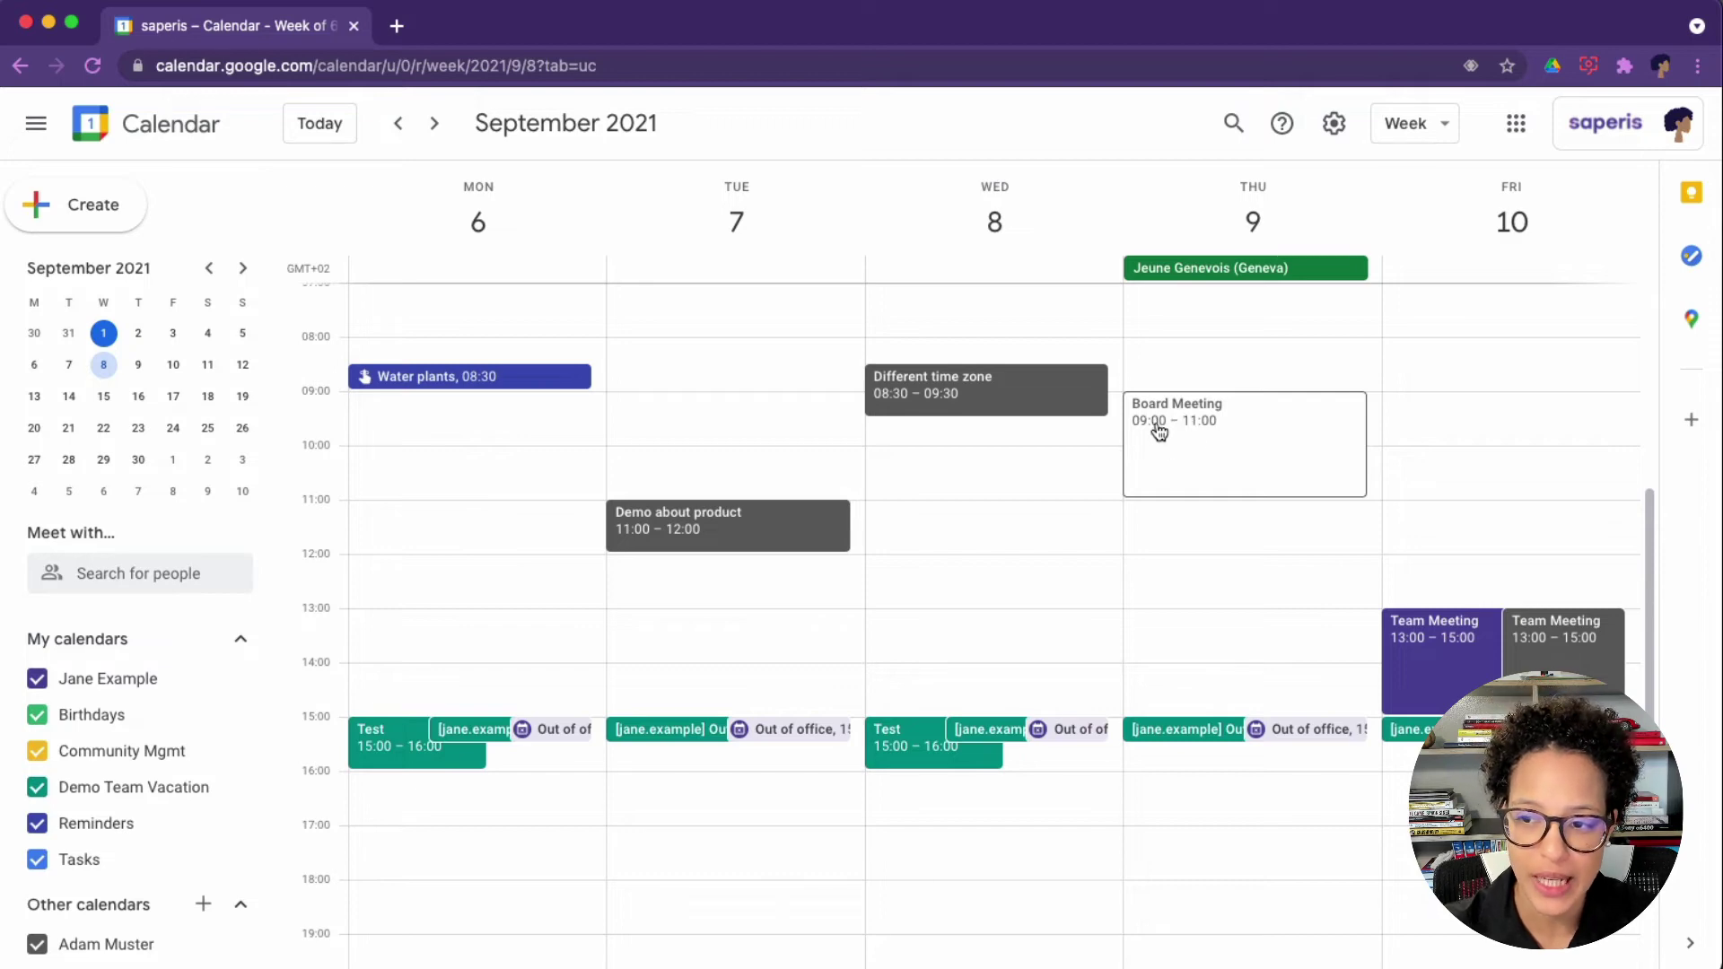
Respond to the Thursday Board Meeting invitation with 'Yes, in a meeting room'
{"action": "left_click", "coordinate": [1203, 467]}
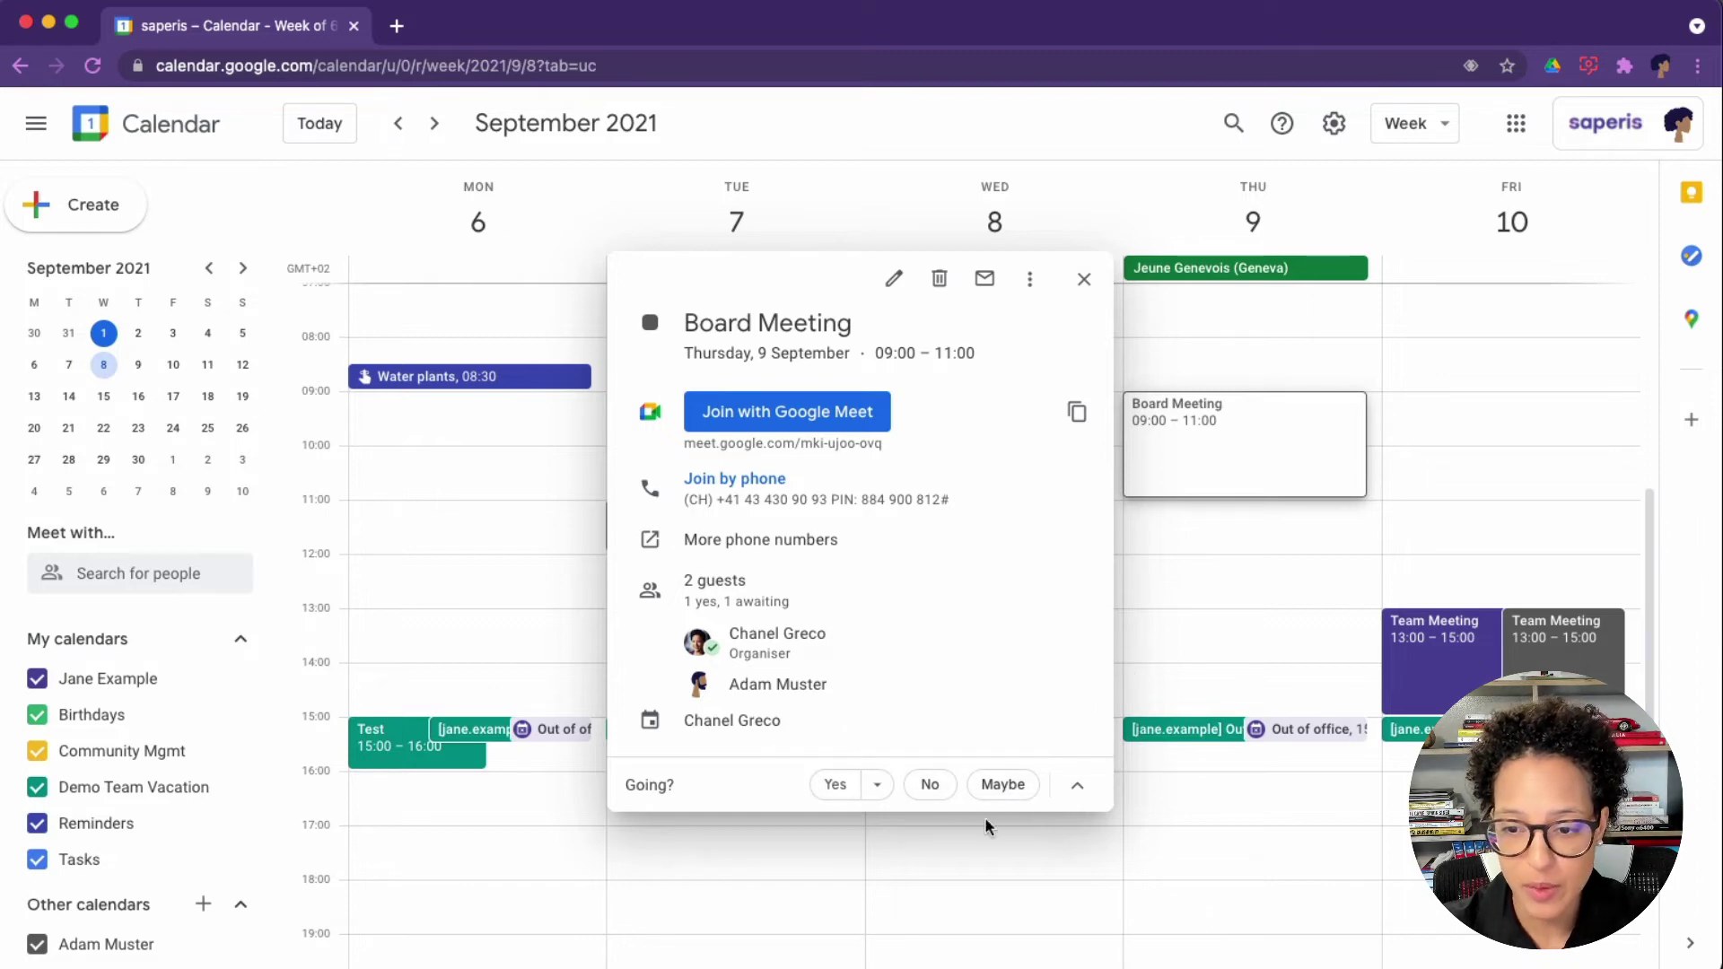
{"action": "left_click", "coordinate": [876, 787]}
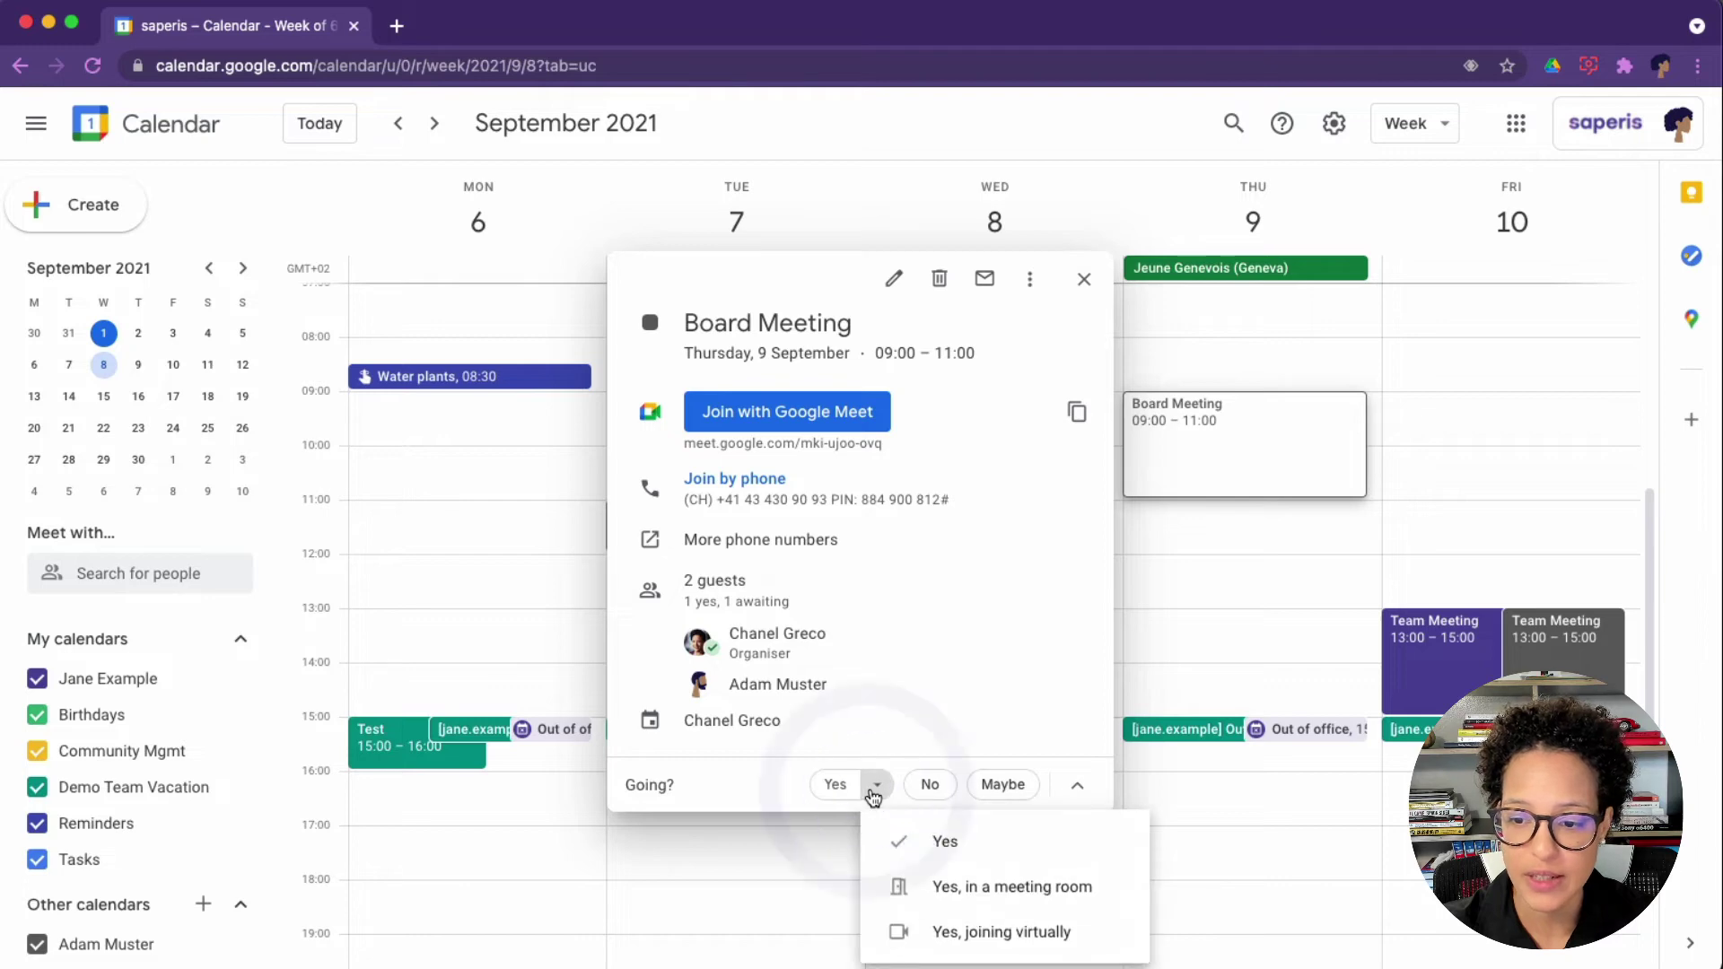
{"action": "left_click", "coordinate": [987, 887]}
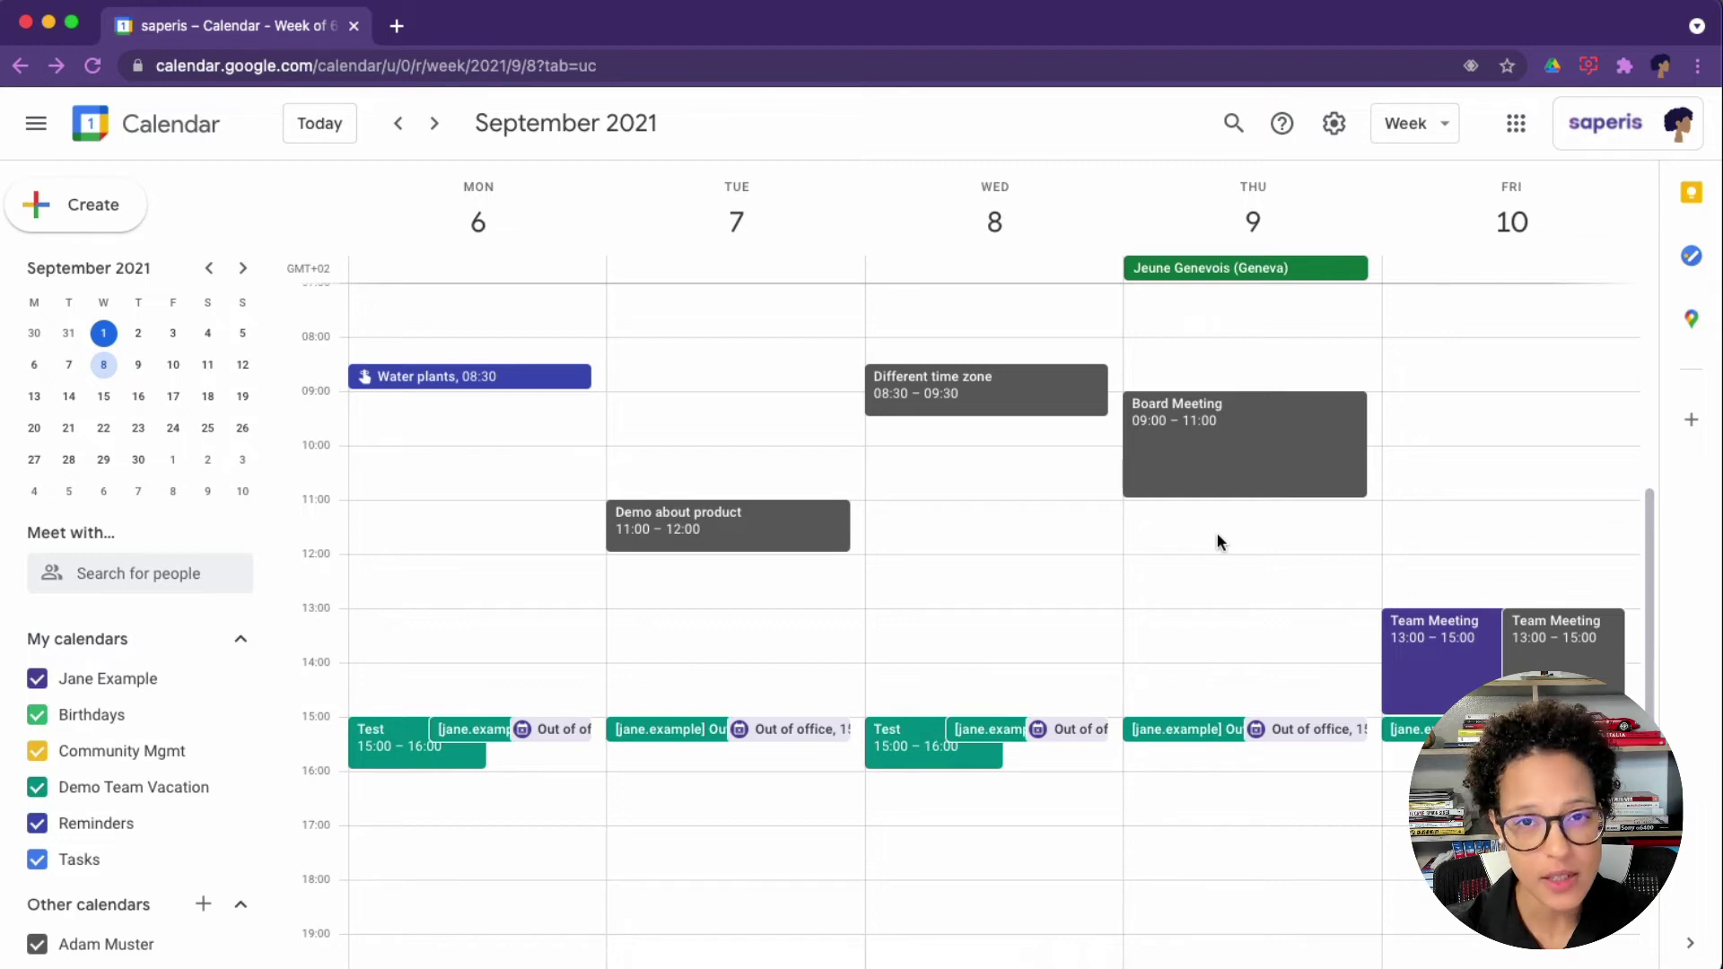
{"action": "left_click", "coordinate": [1334, 123]}
Open the managed colleague's calendar settings at the Other notifications section
{"action": "left_click", "coordinate": [1362, 186]}
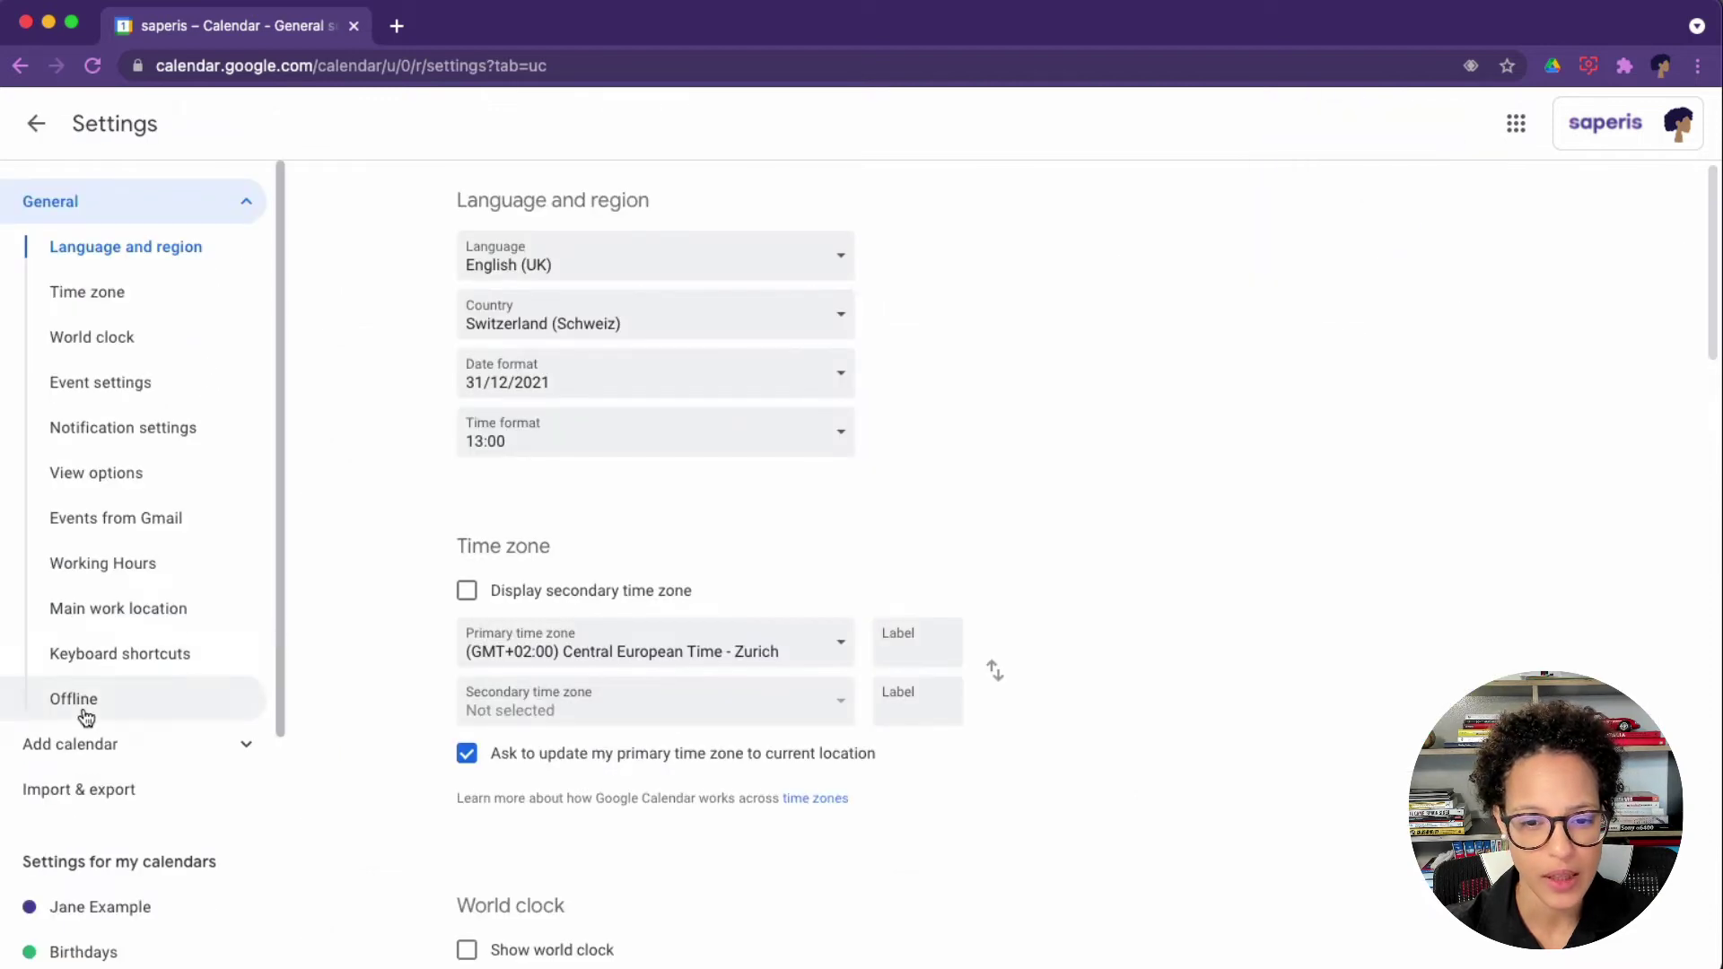
{"action": "scroll", "coordinate": [84, 711], "scroll_direction": "down", "scroll_amount": 4}
{"action": "left_click", "coordinate": [110, 831]}
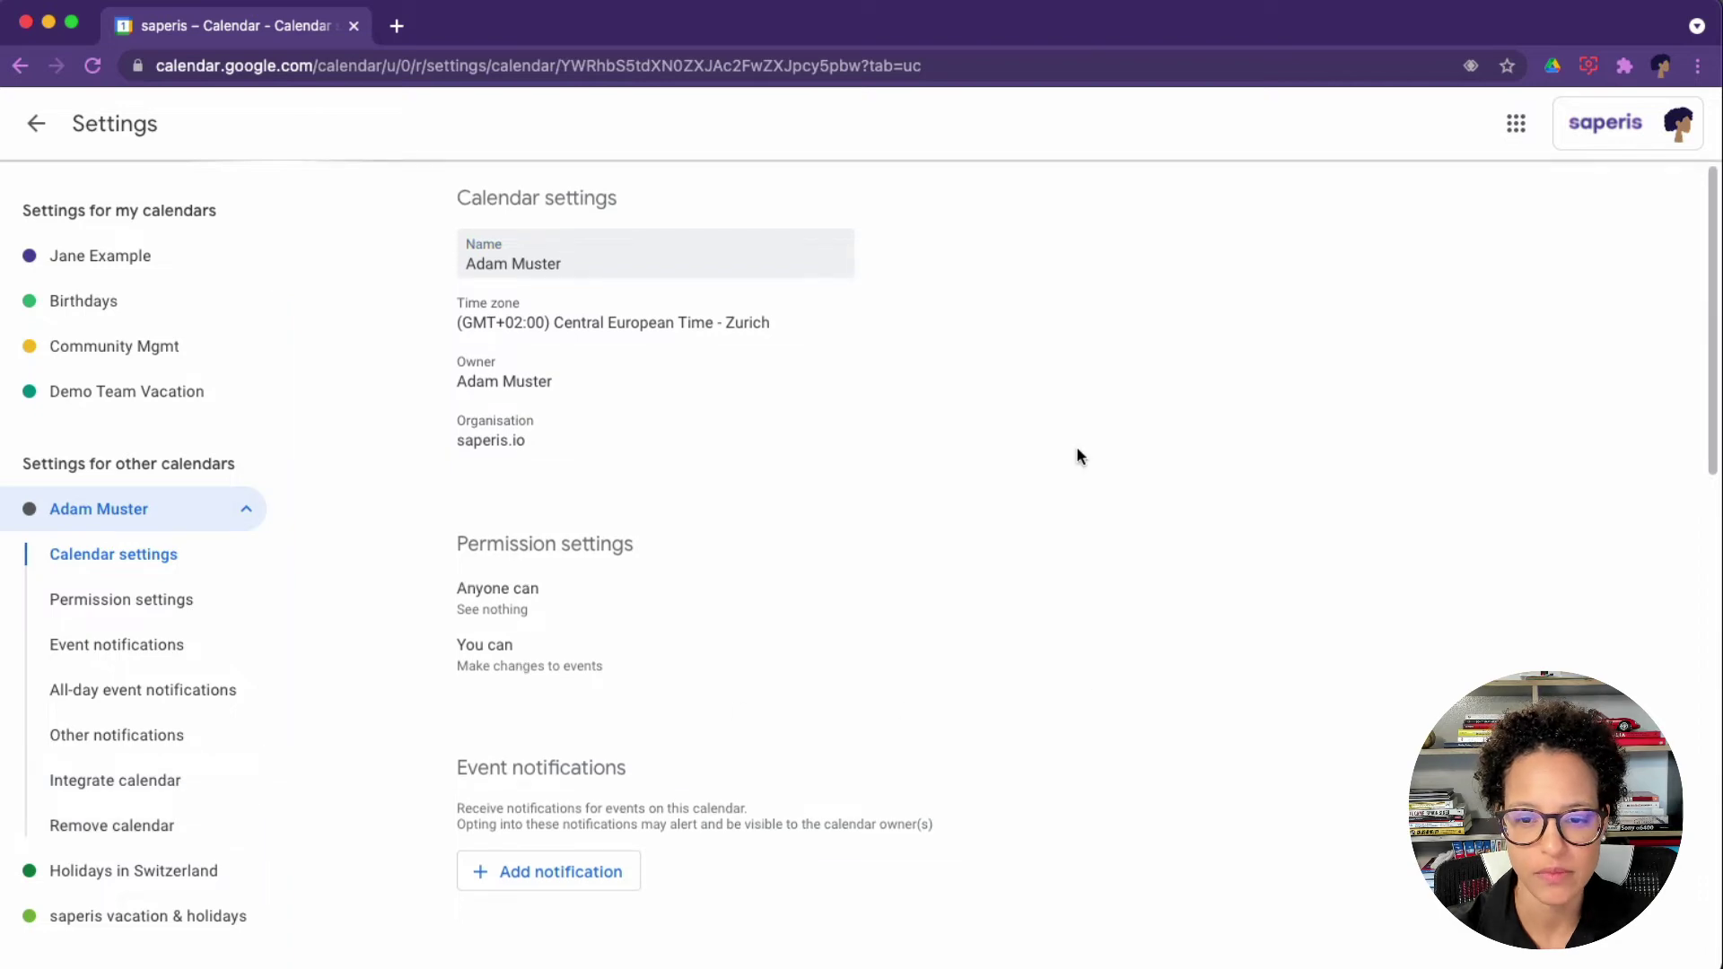
{"action": "scroll", "coordinate": [1075, 445], "scroll_direction": "down", "scroll_amount": 10}
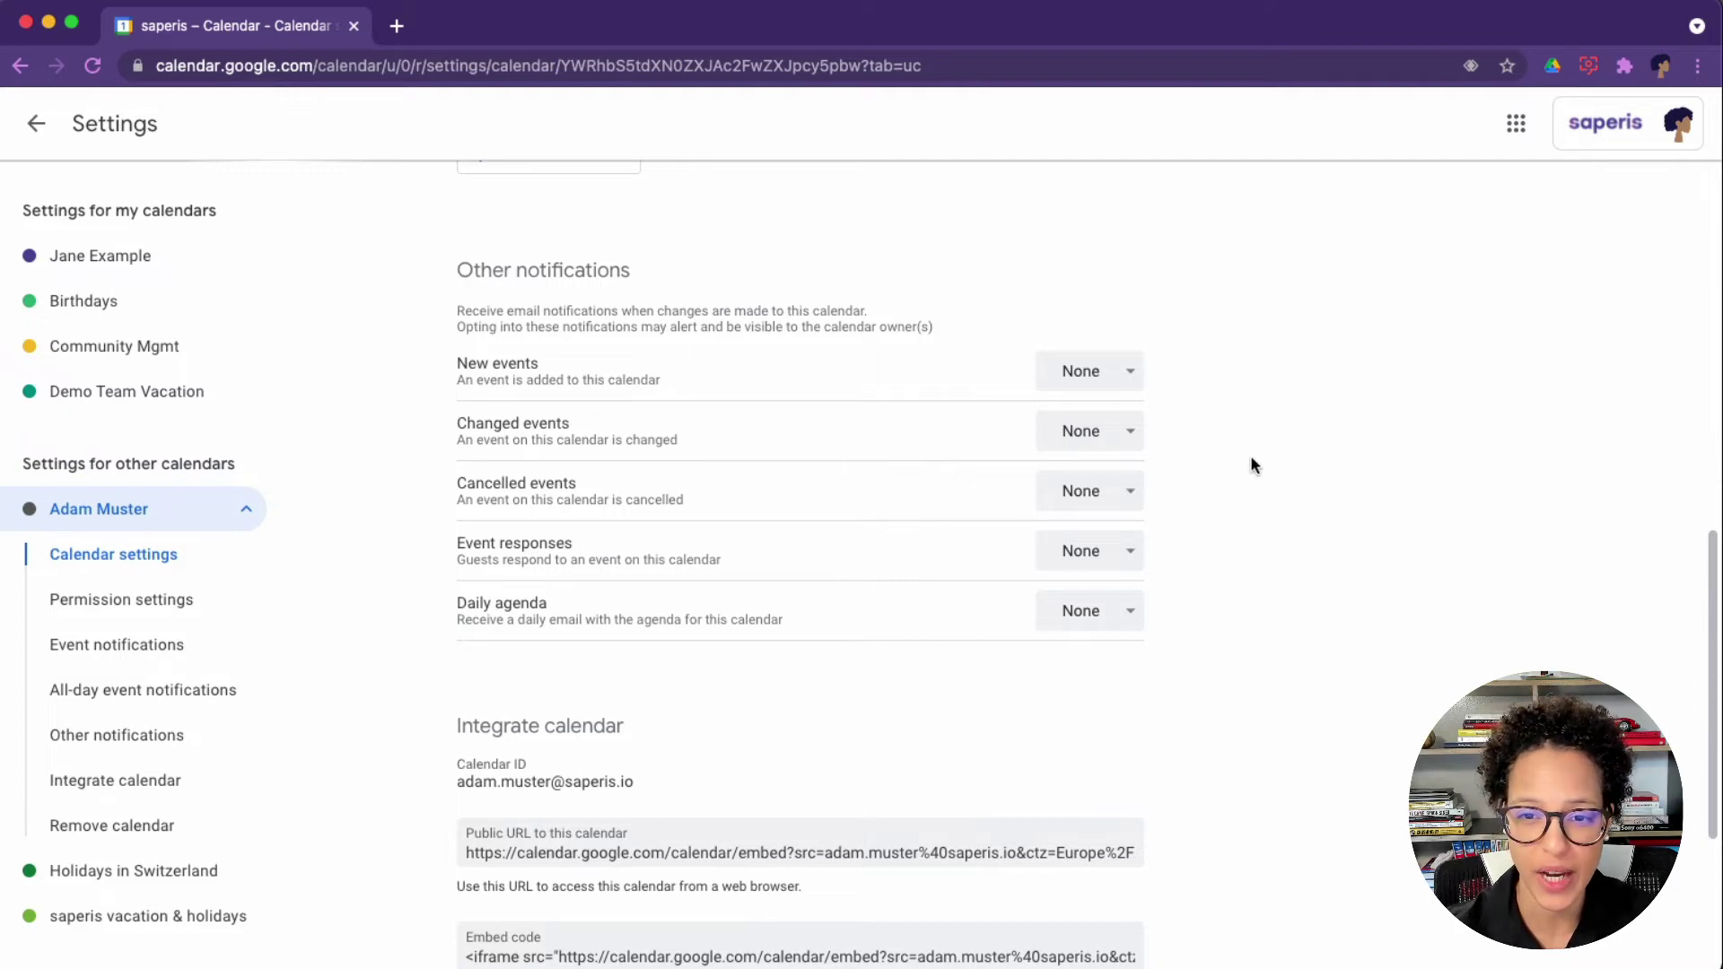
Set both the New events and Changed events notifications to Email
{"action": "left_click", "coordinate": [1086, 372]}
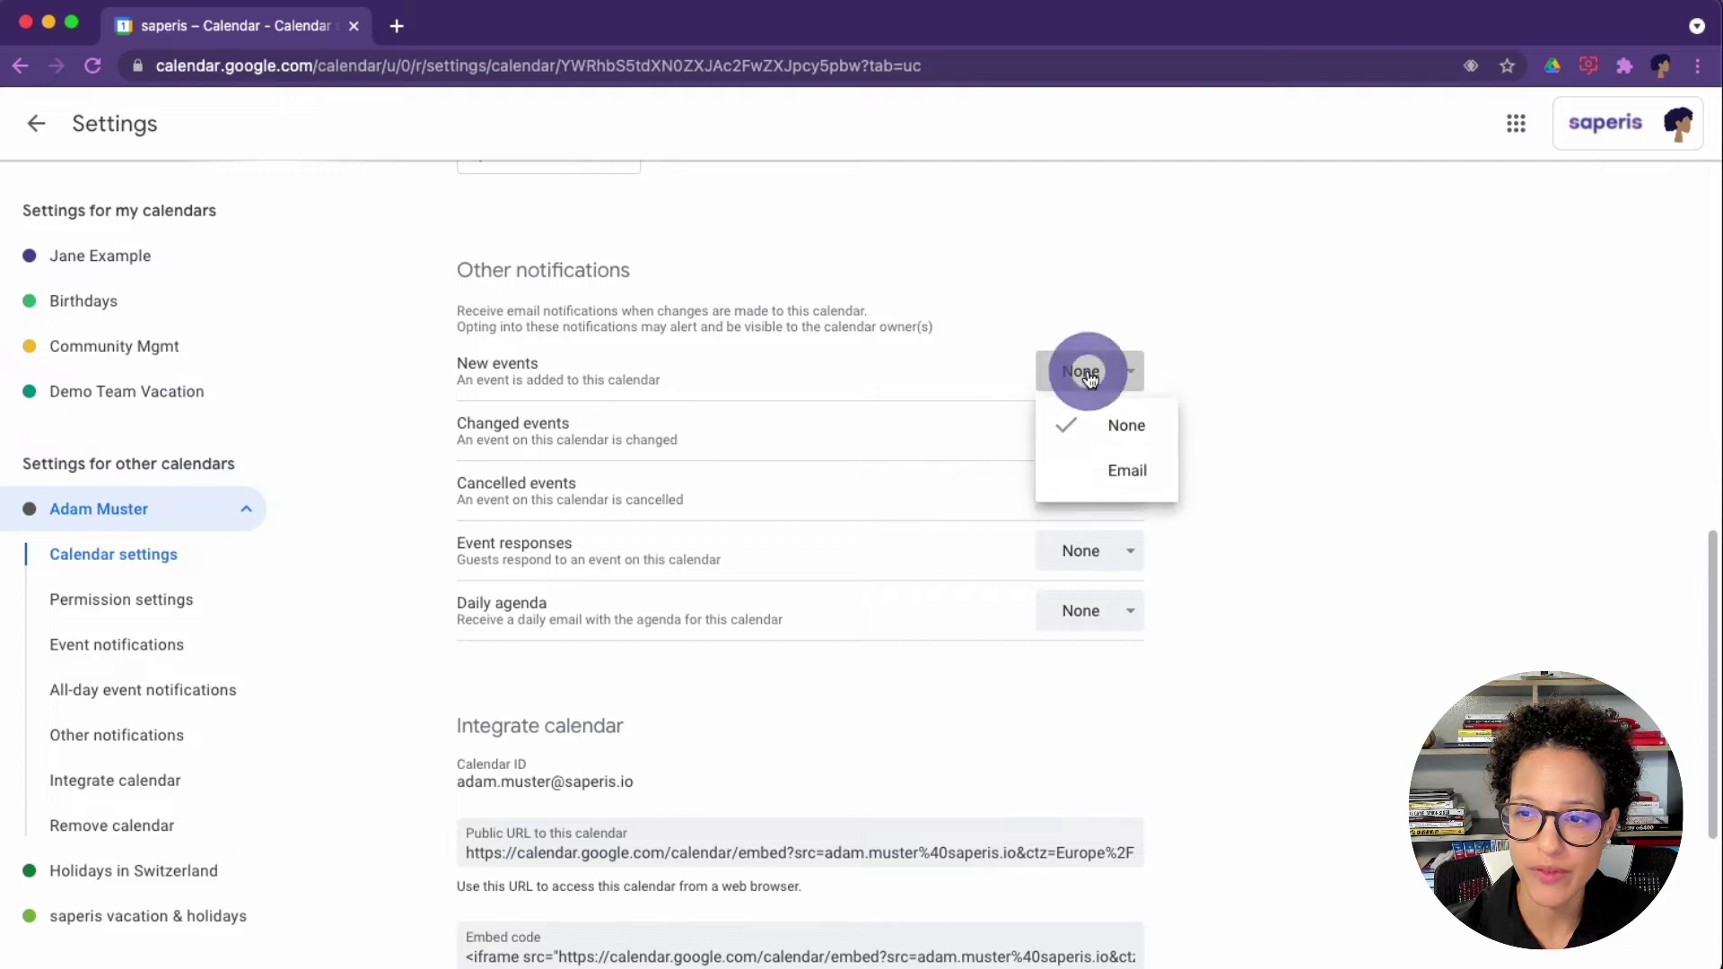
{"action": "left_click", "coordinate": [1136, 493]}
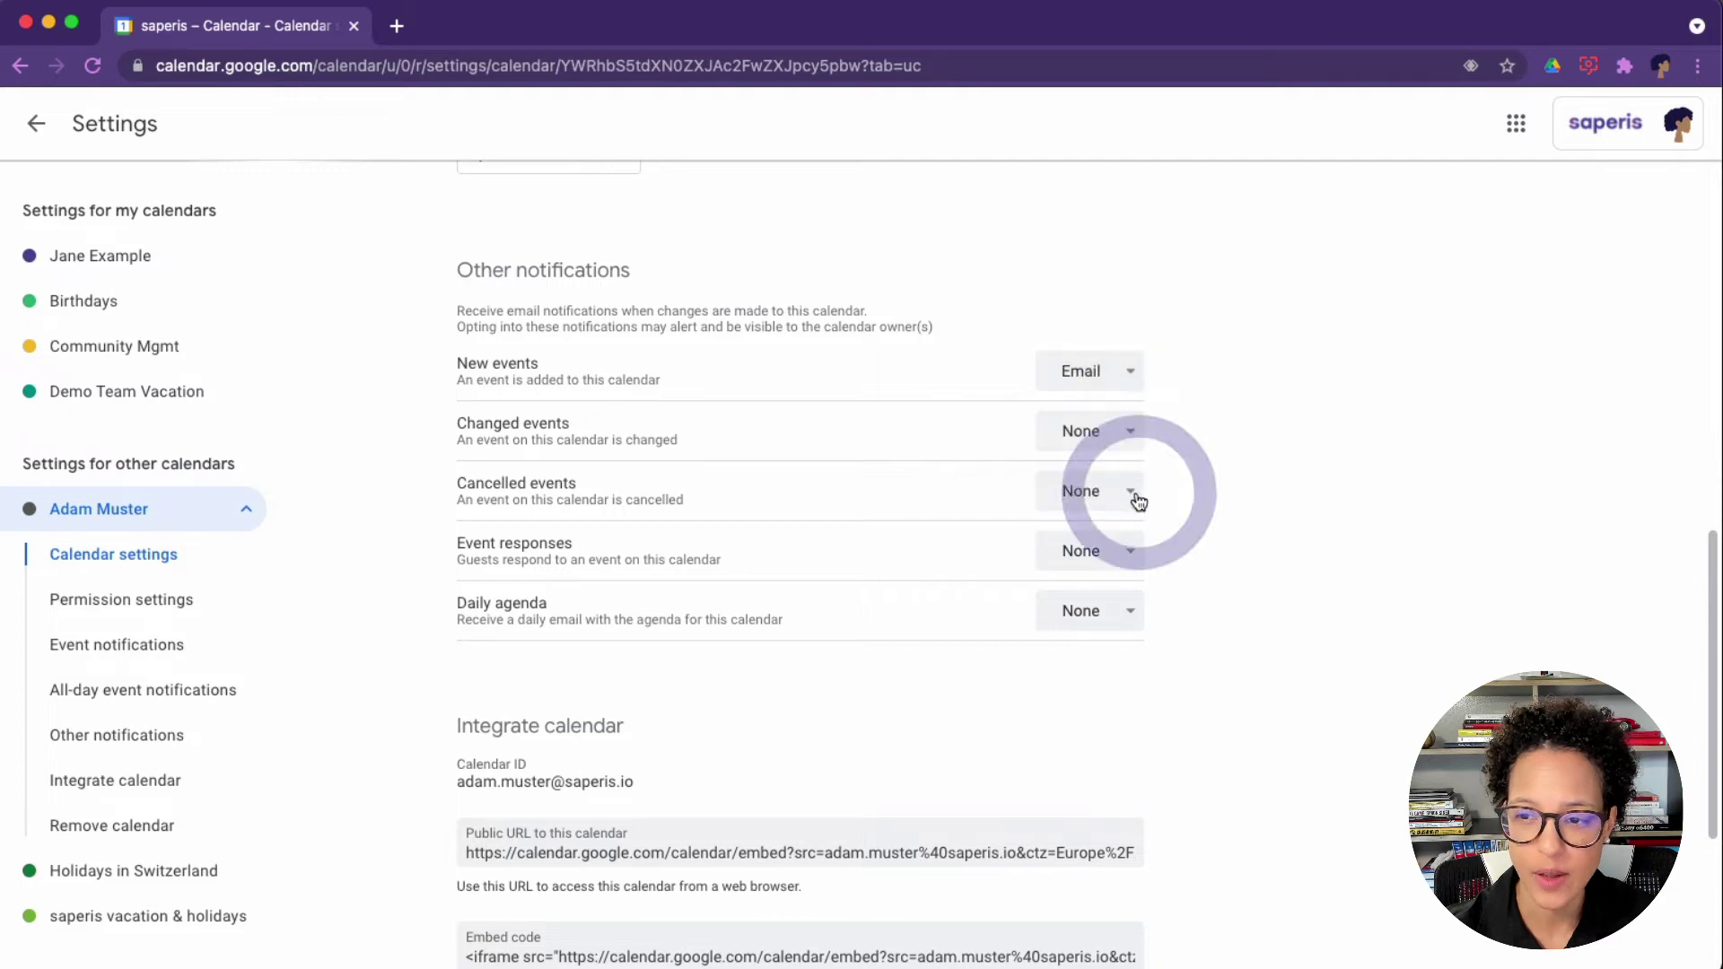
{"action": "left_click", "coordinate": [1076, 418]}
{"action": "left_click", "coordinate": [1101, 544]}
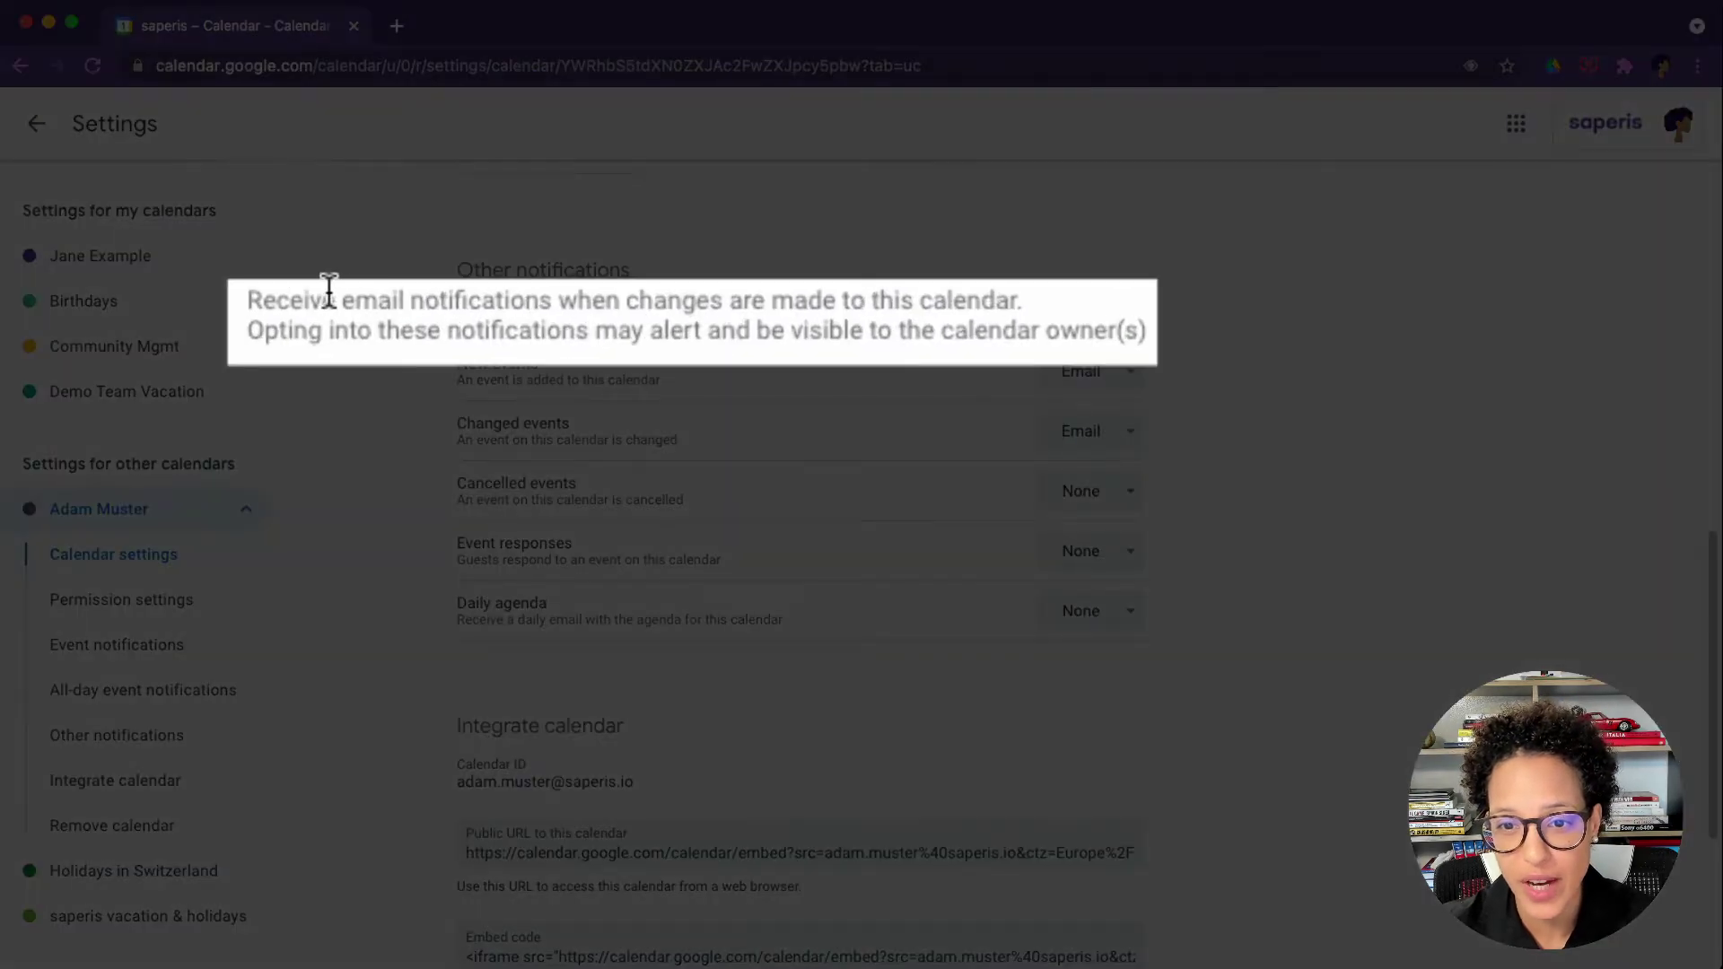
{"action": "left_click_drag", "start_coordinate": [498, 307], "coordinate": [552, 307]}
{"action": "left_click", "coordinate": [458, 296]}
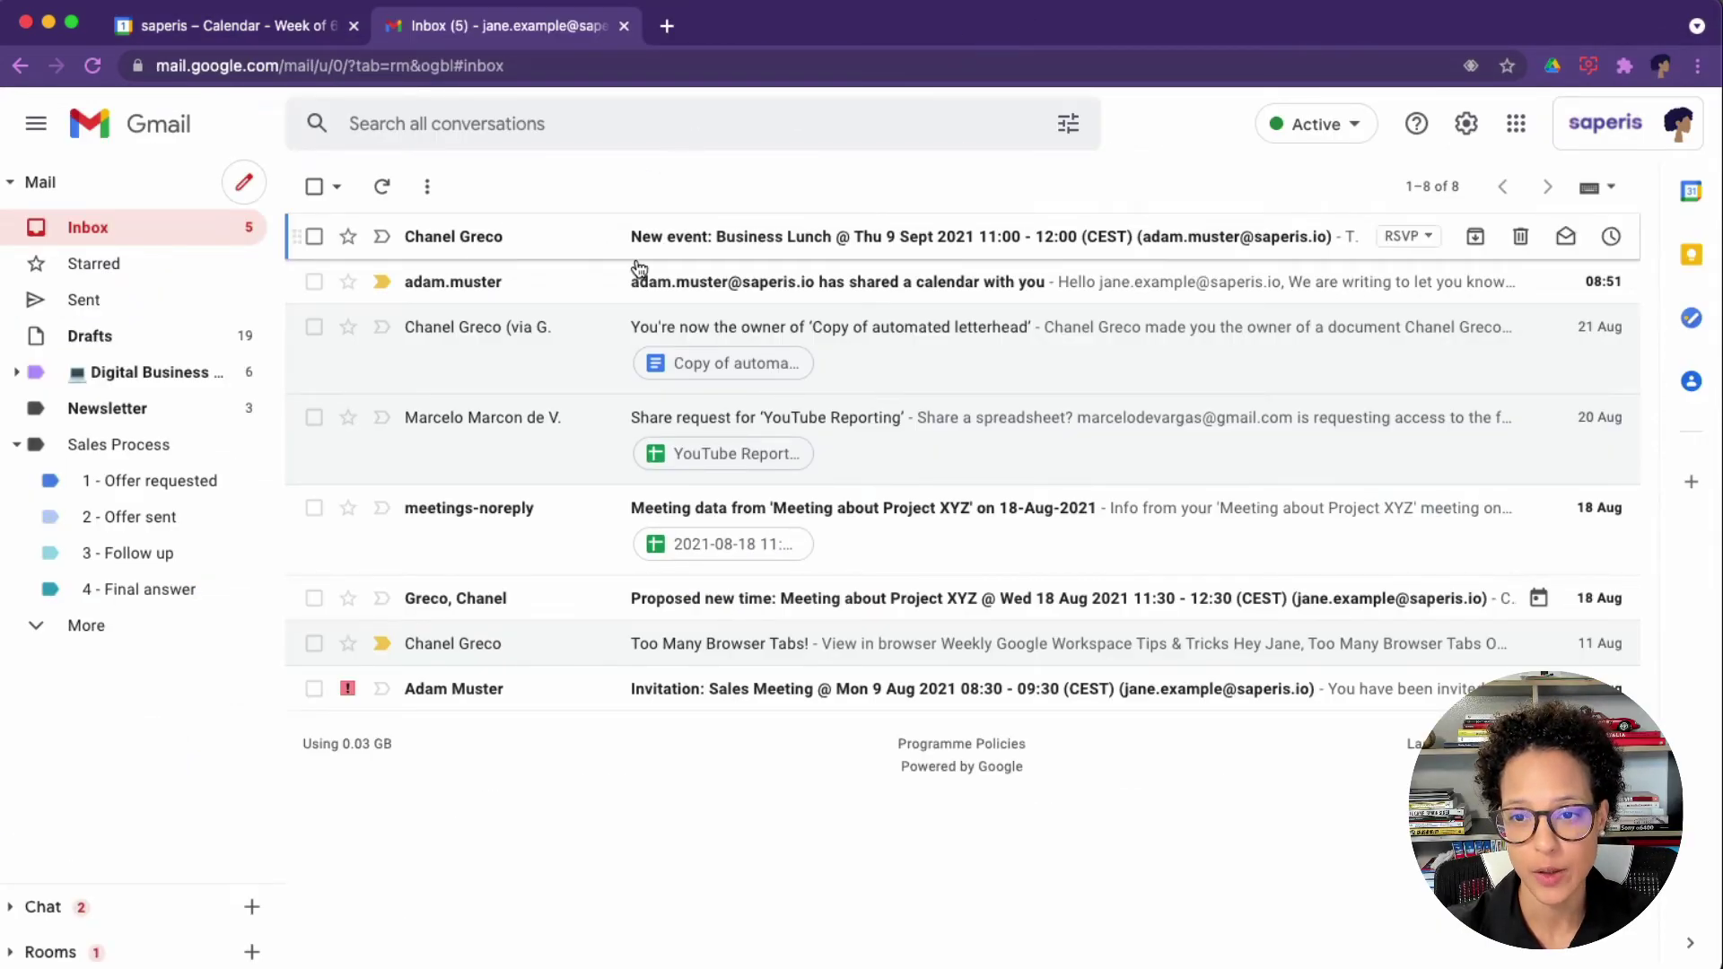
Open the 'New event: Business Lunch' email and RSVP Yes to the invitation
{"action": "left_click", "coordinate": [769, 255]}
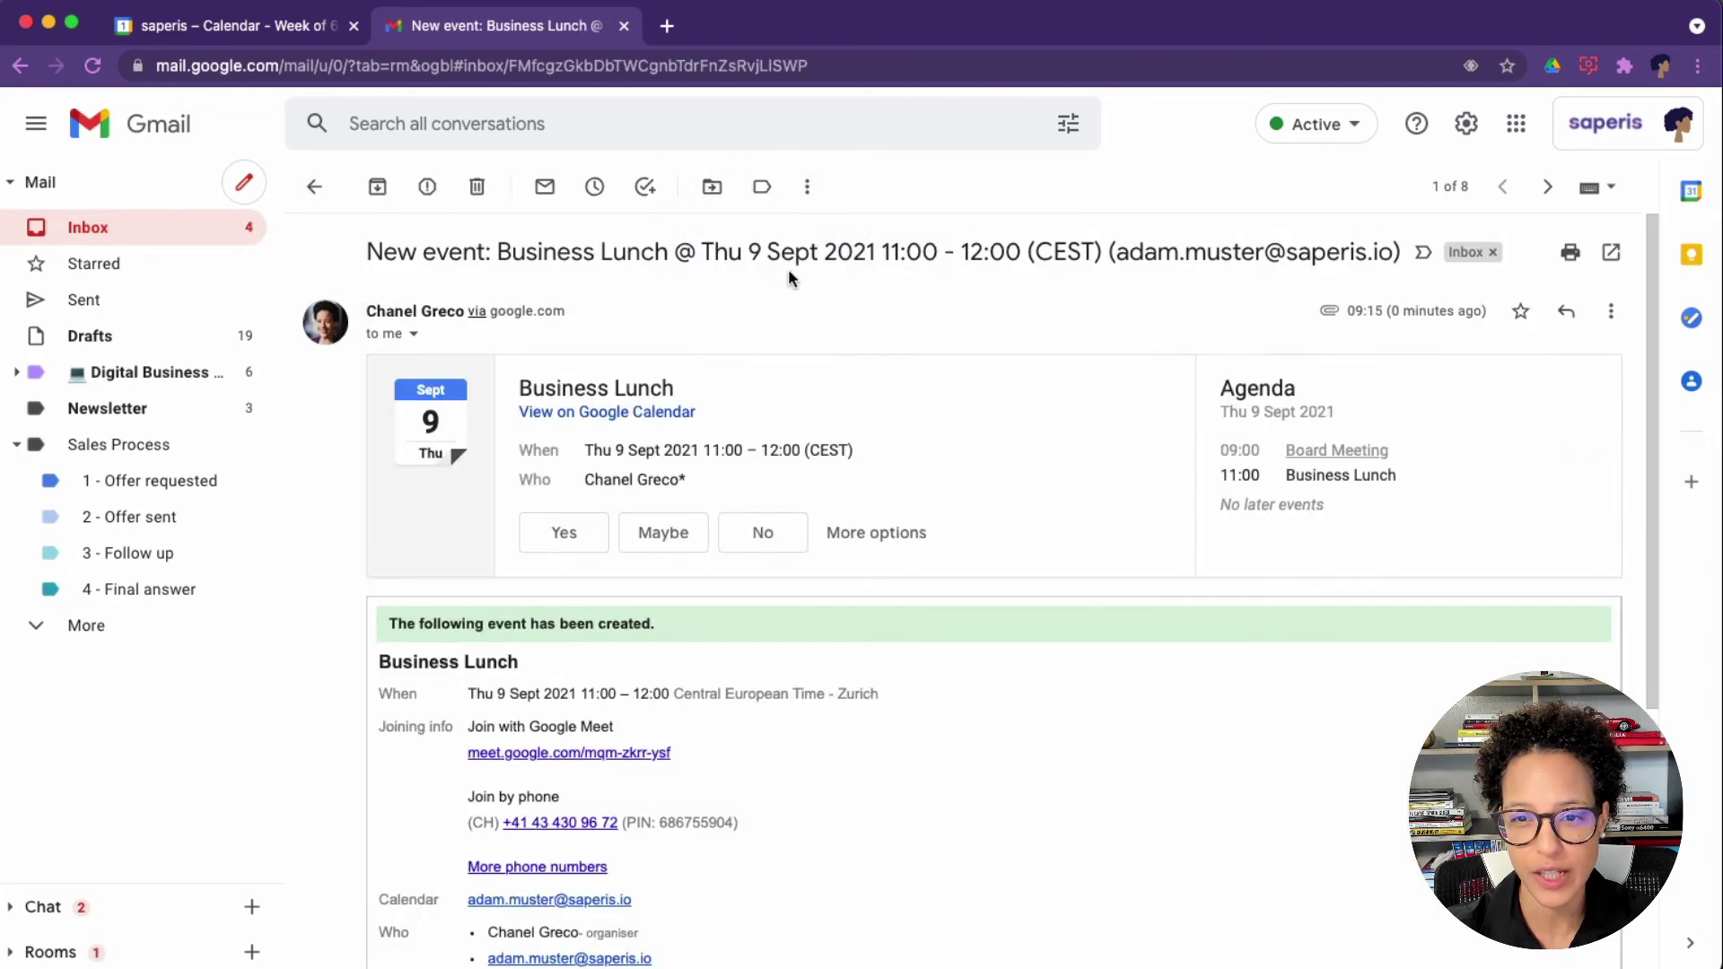
{"action": "scroll", "coordinate": [1019, 481], "scroll_direction": "down", "scroll_amount": 3}
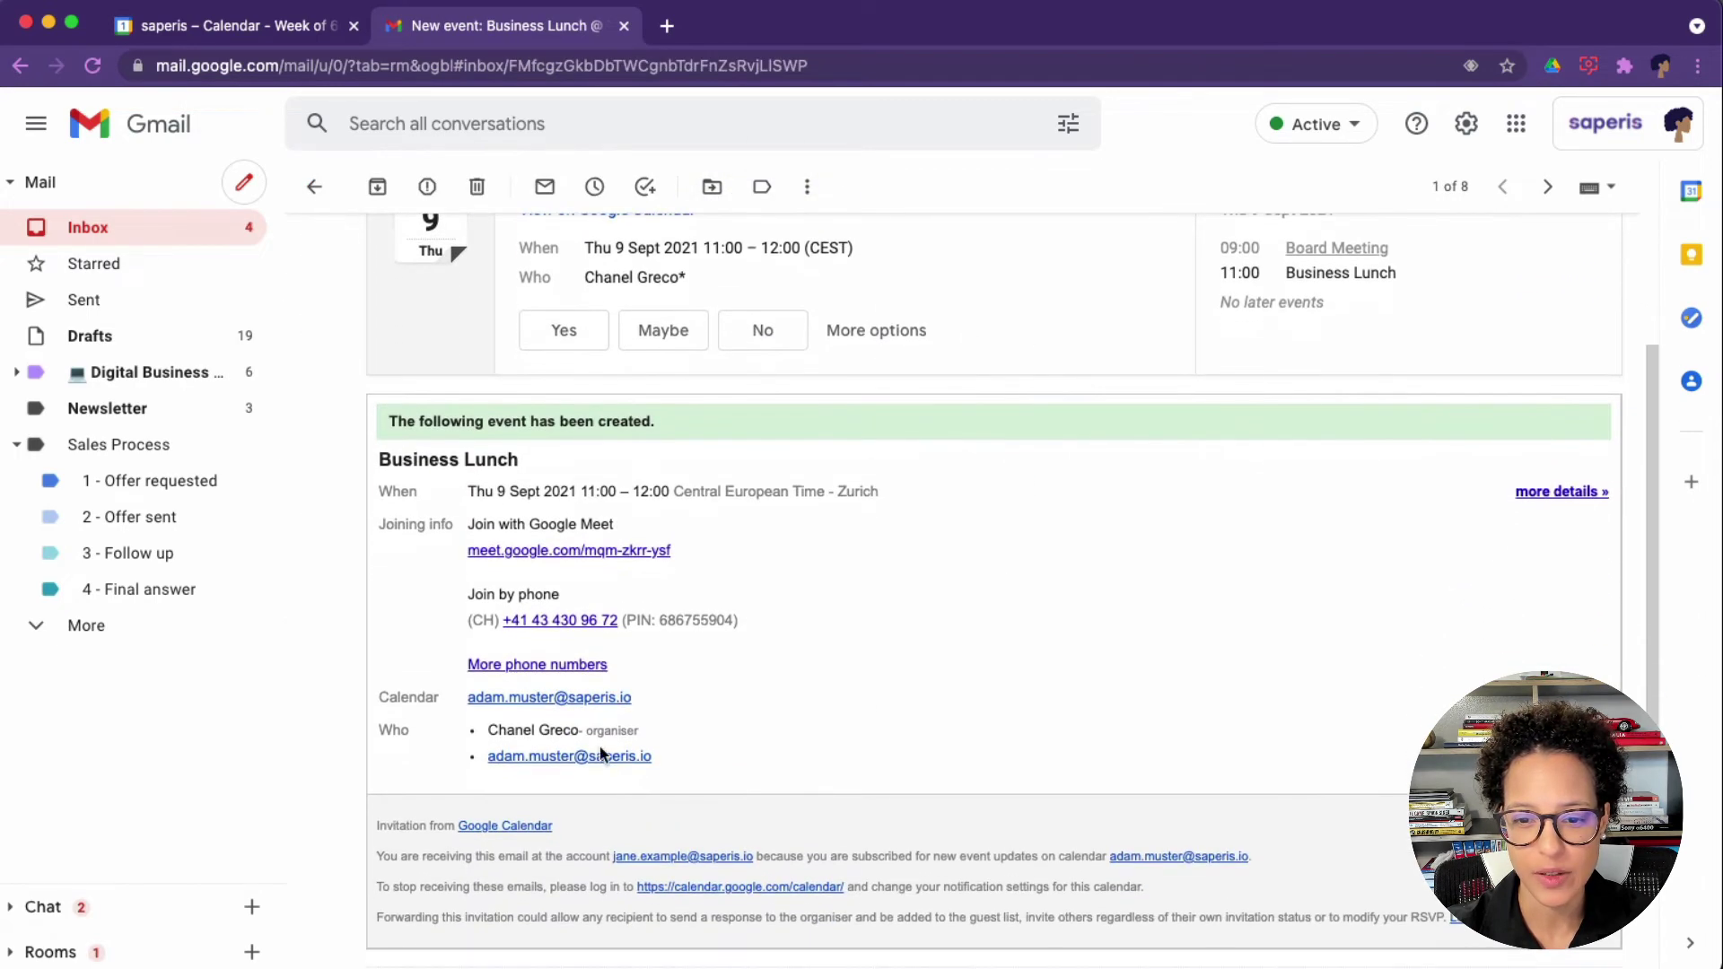
{"action": "scroll", "coordinate": [931, 675], "scroll_direction": "up", "scroll_amount": 3}
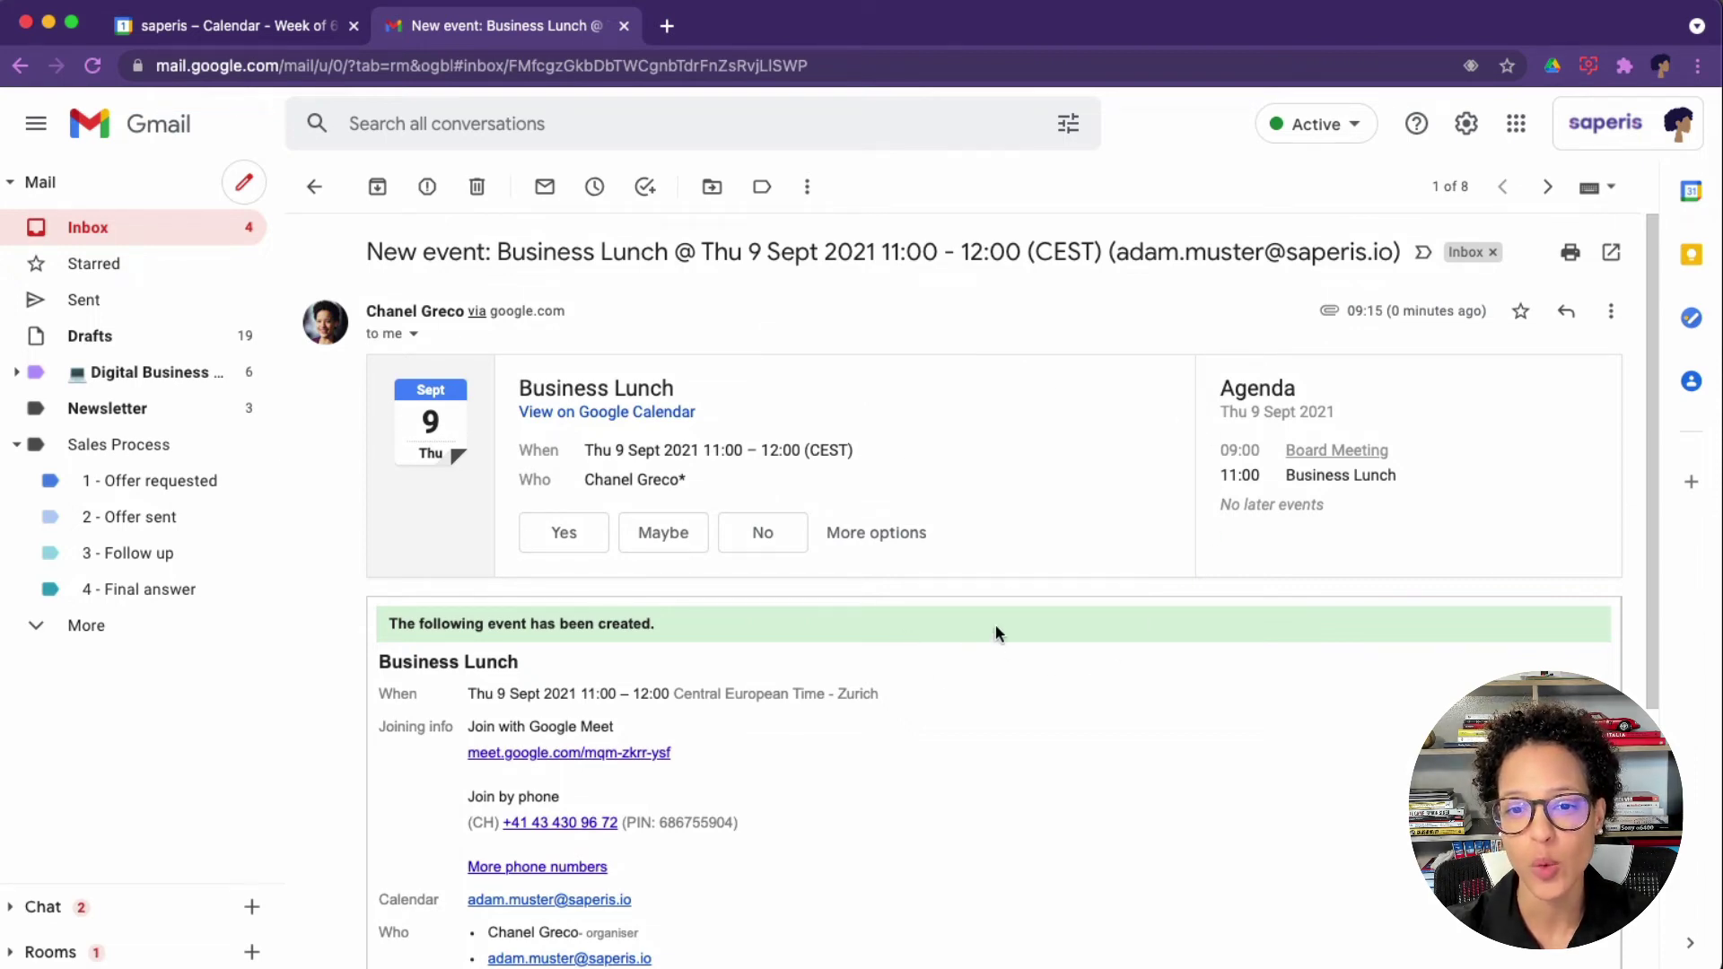
{"action": "left_click", "coordinate": [579, 542]}
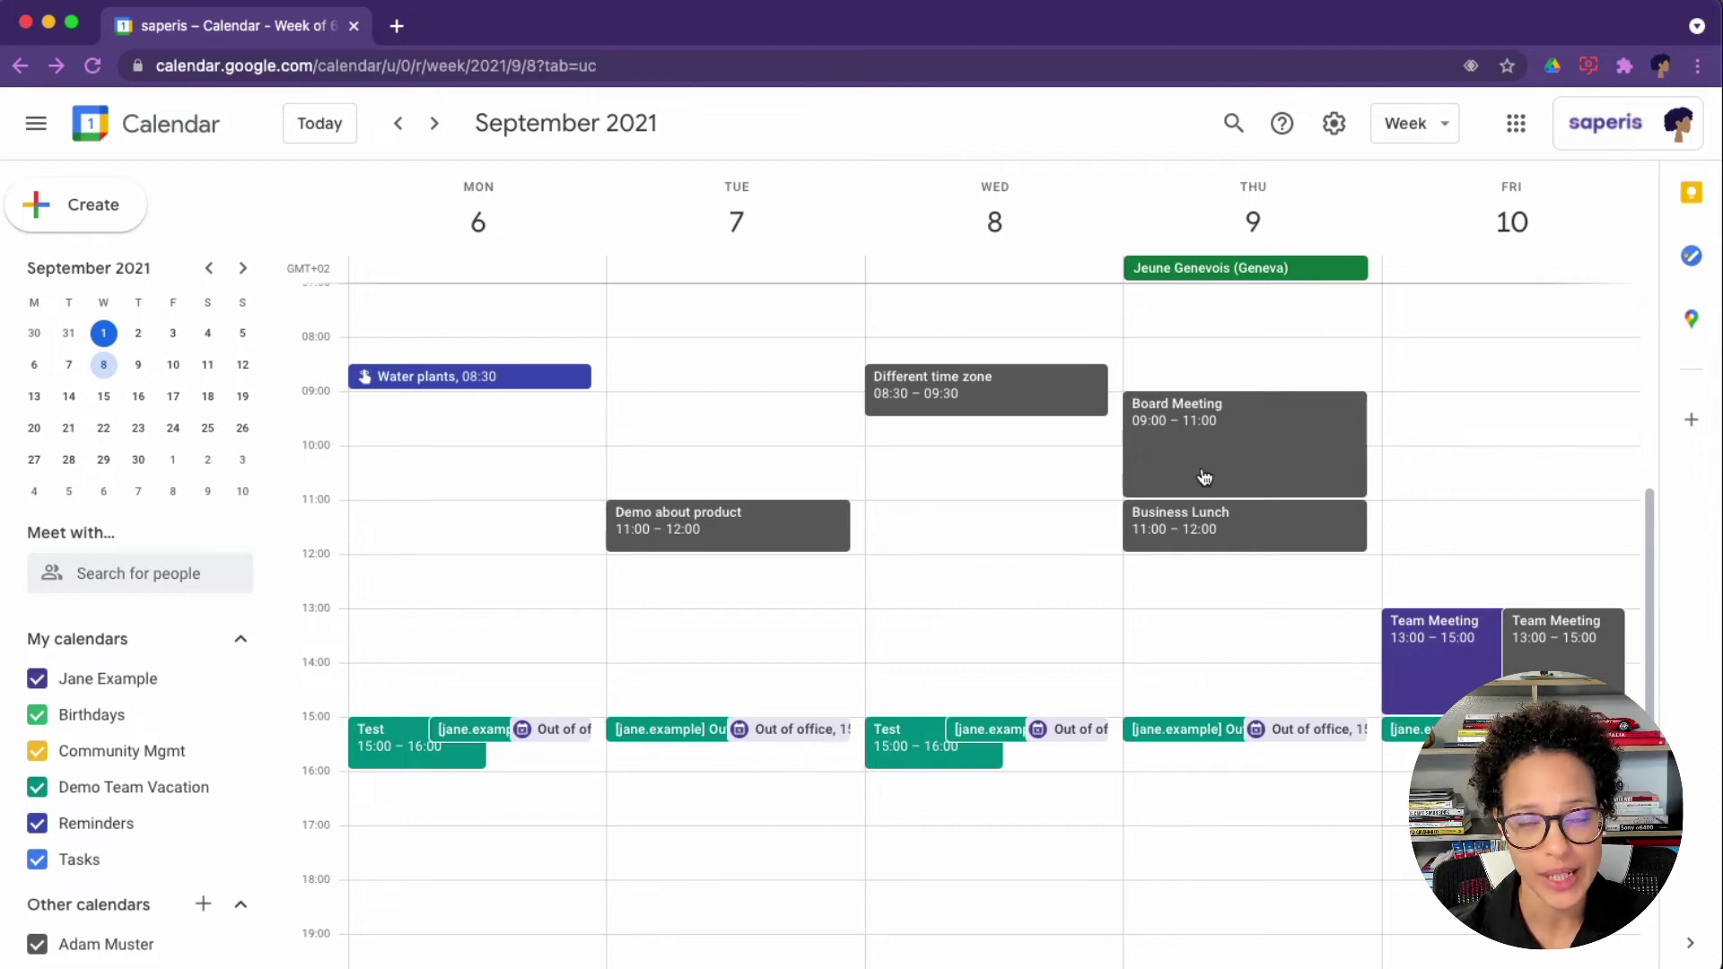
Send a Yes RSVP for Thursday's Board Meeting with the note 'Will be running late'
{"action": "left_click", "coordinate": [1204, 477]}
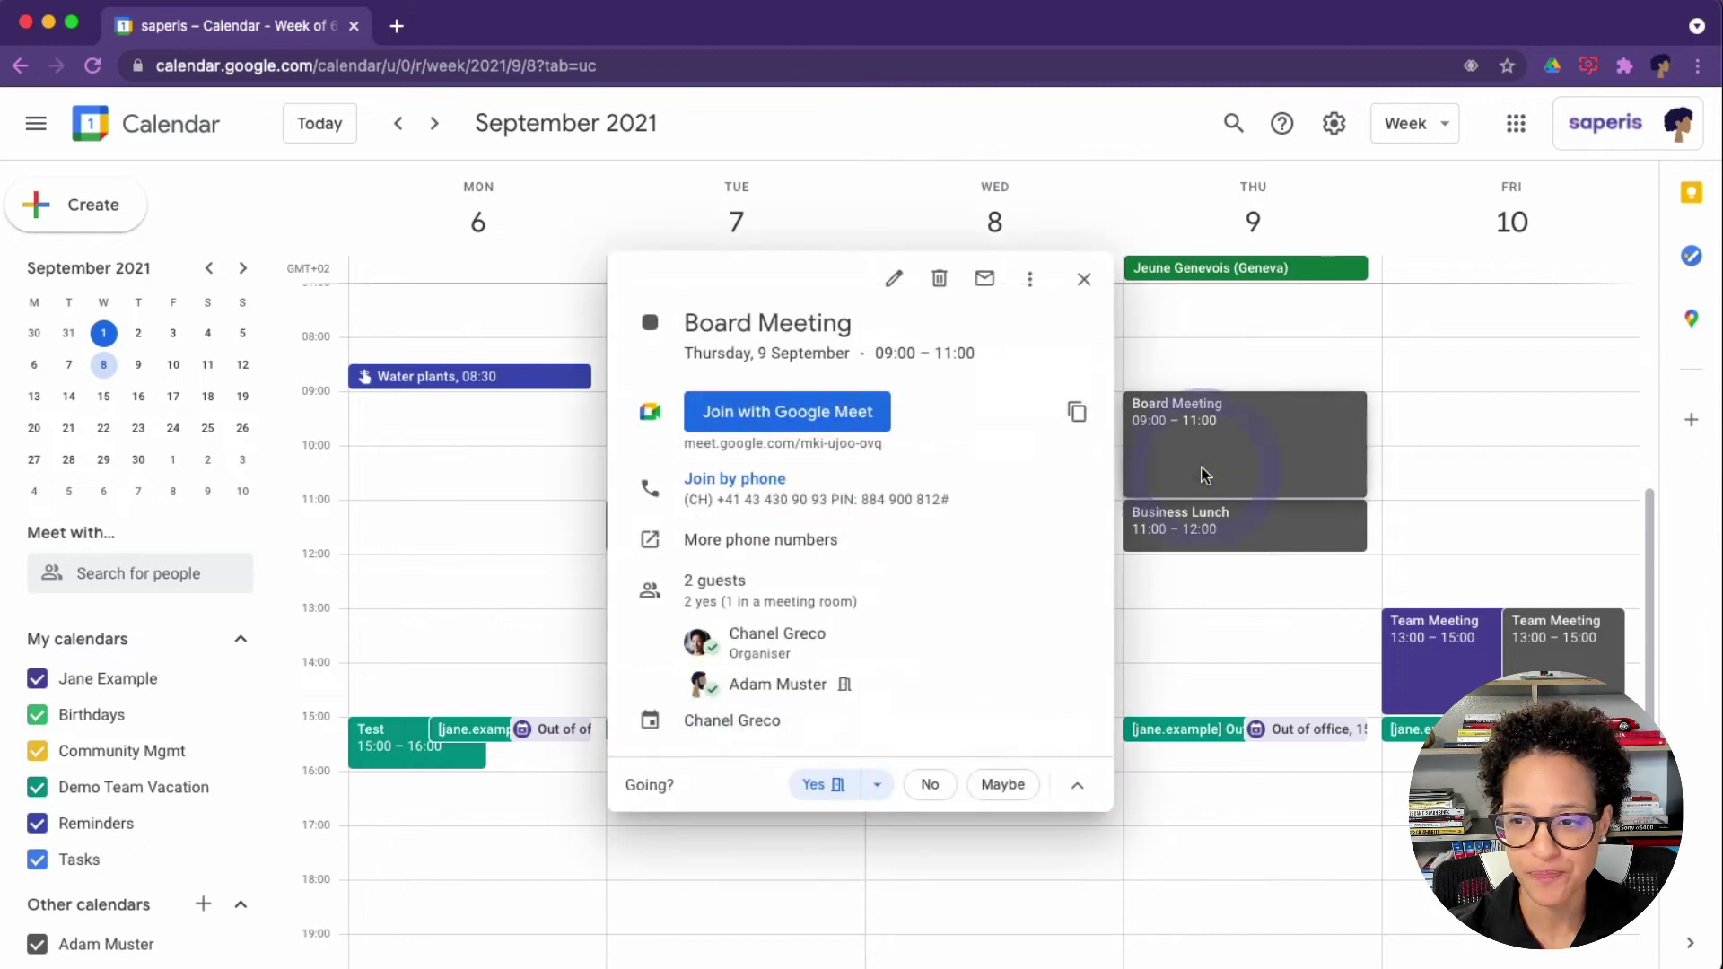
{"action": "left_click", "coordinate": [1078, 793]}
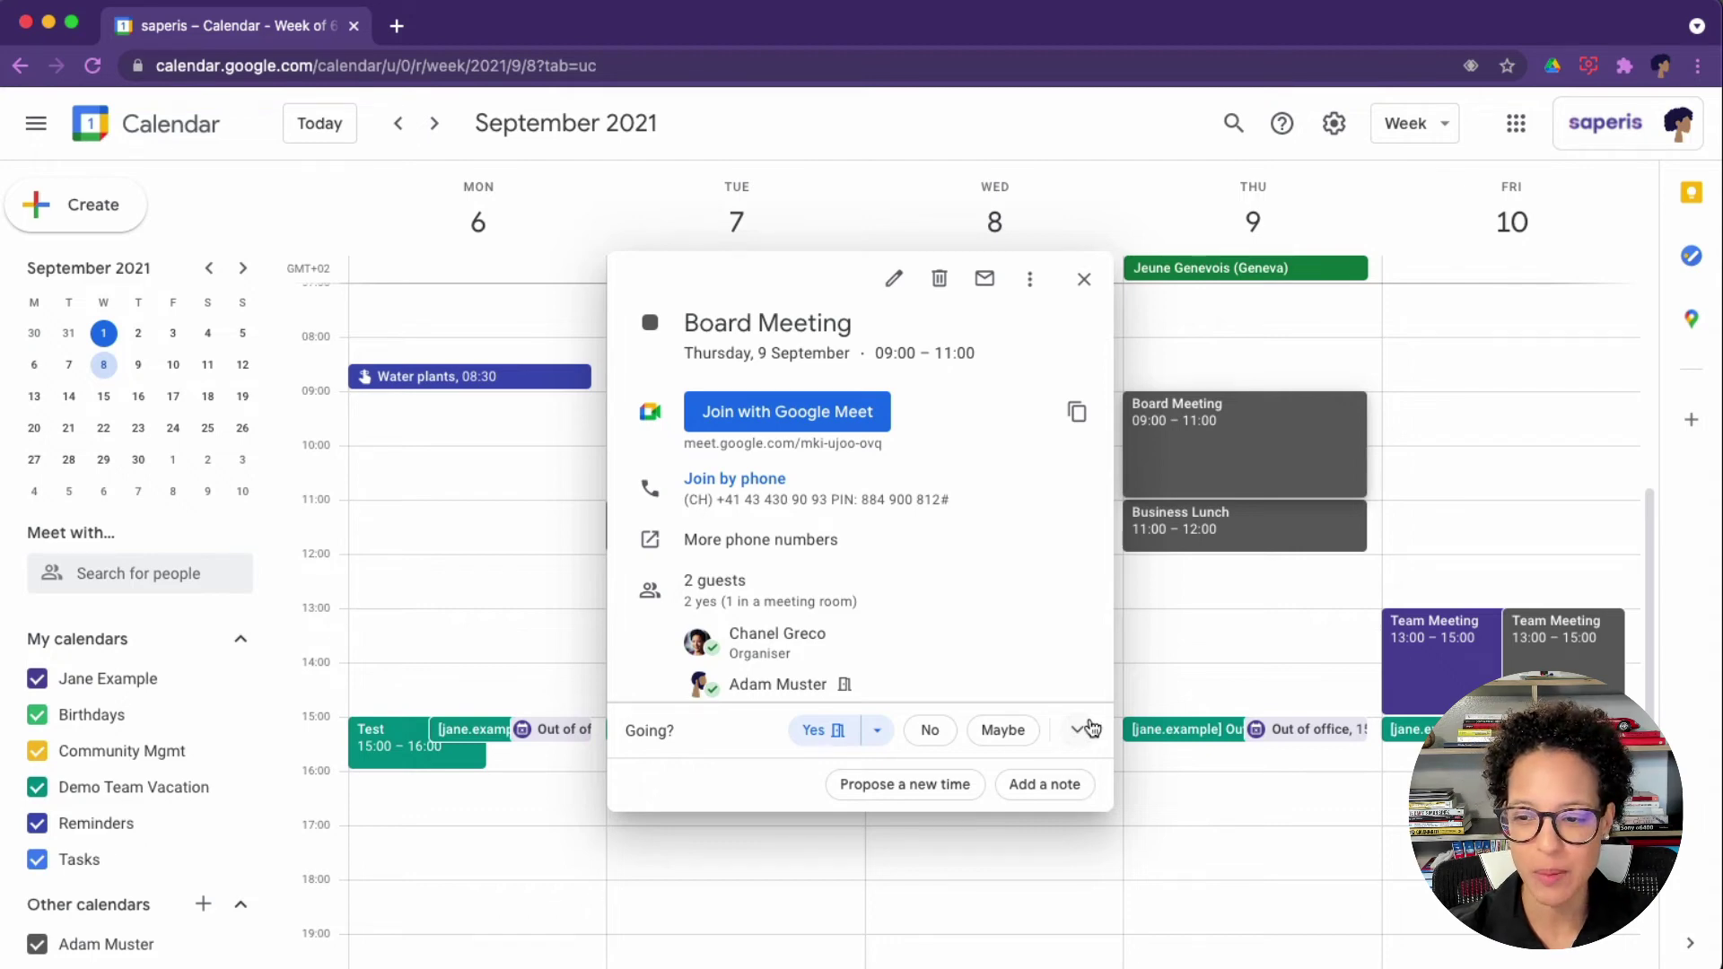
{"action": "left_click", "coordinate": [1032, 788]}
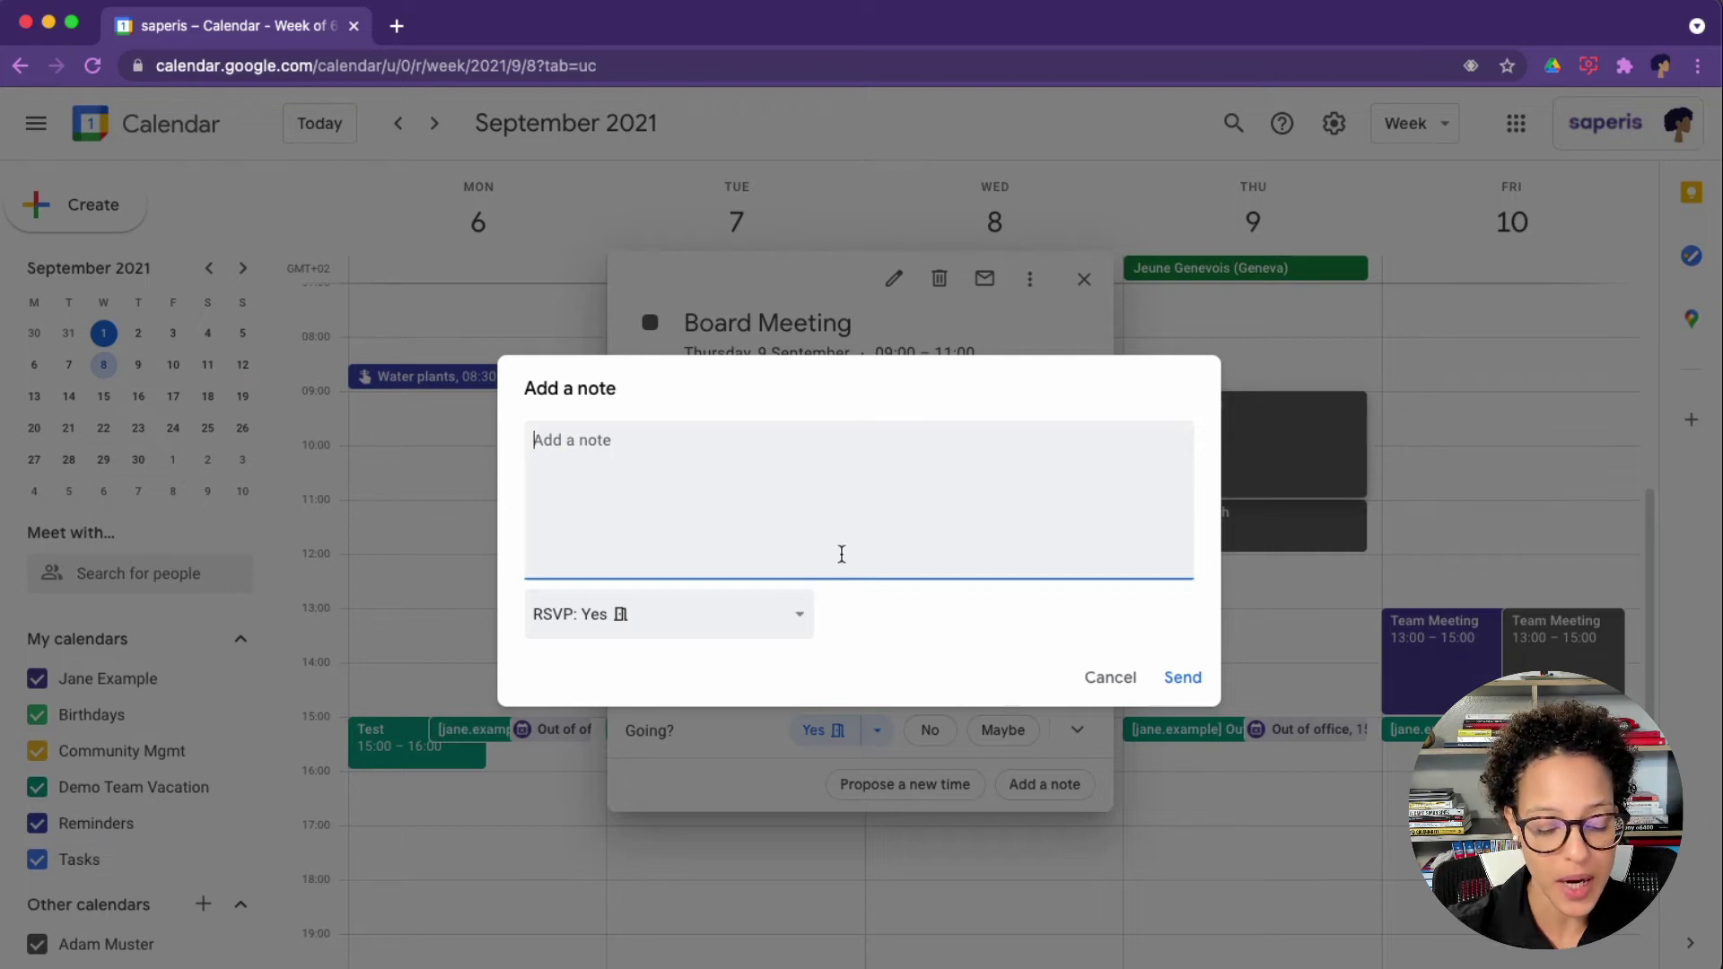
{"action": "type", "text": "Will be "}
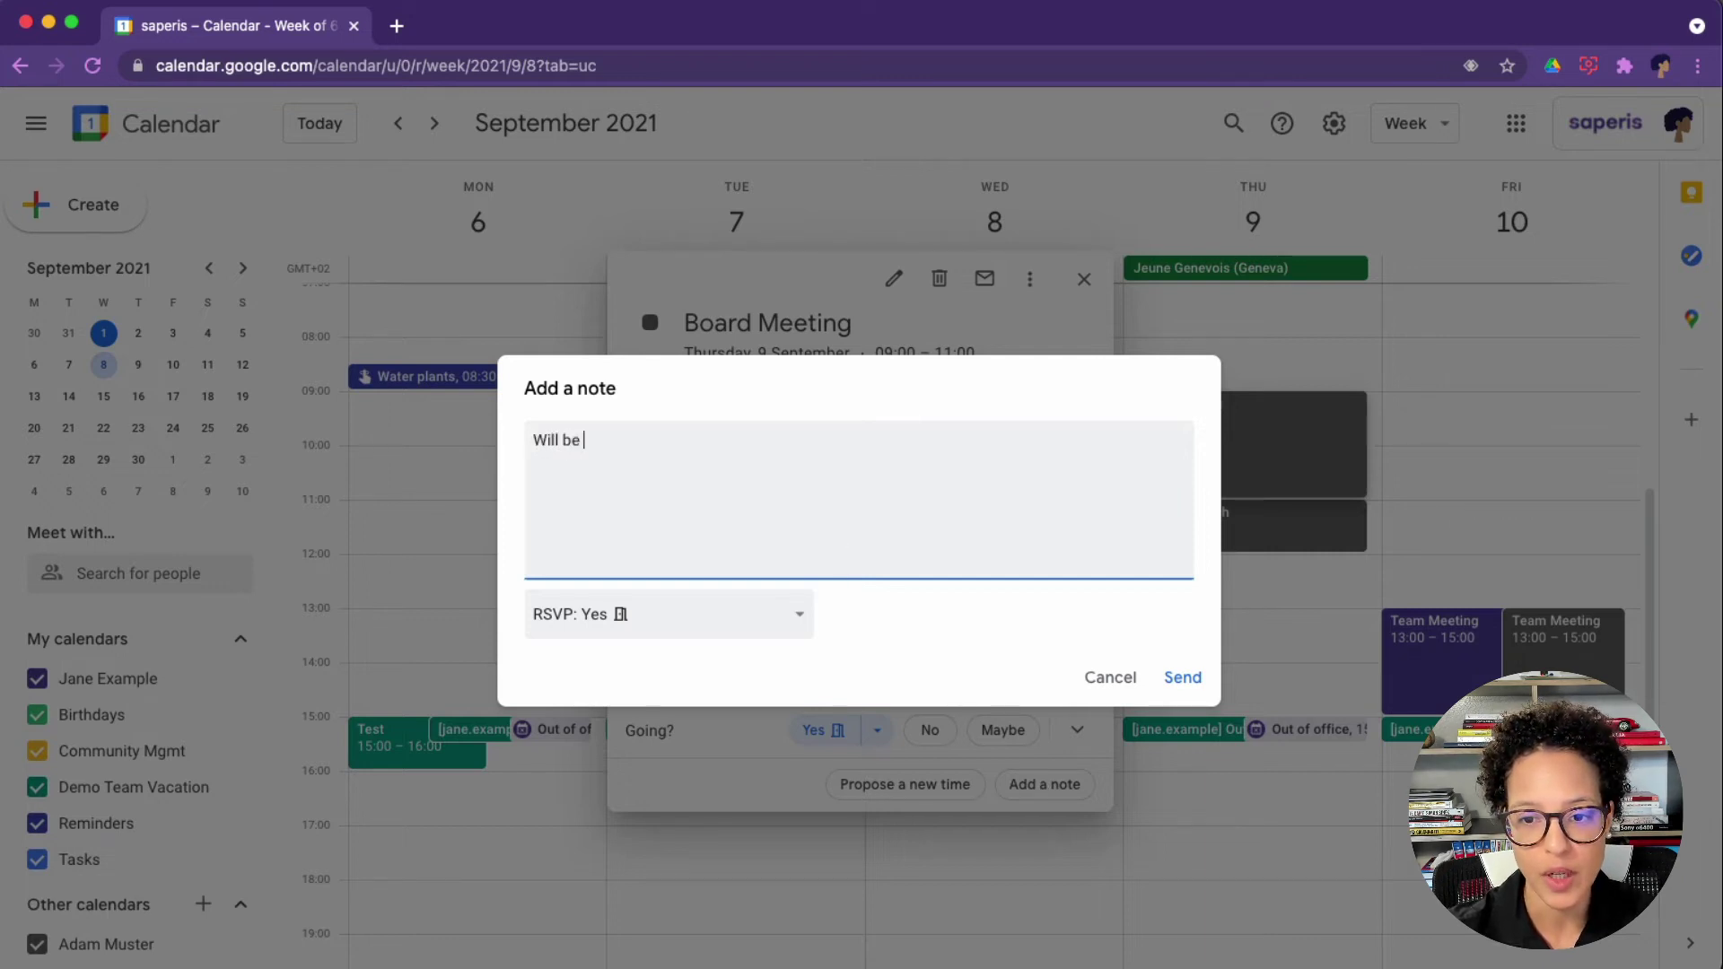
{"action": "type", "text": "running late"}
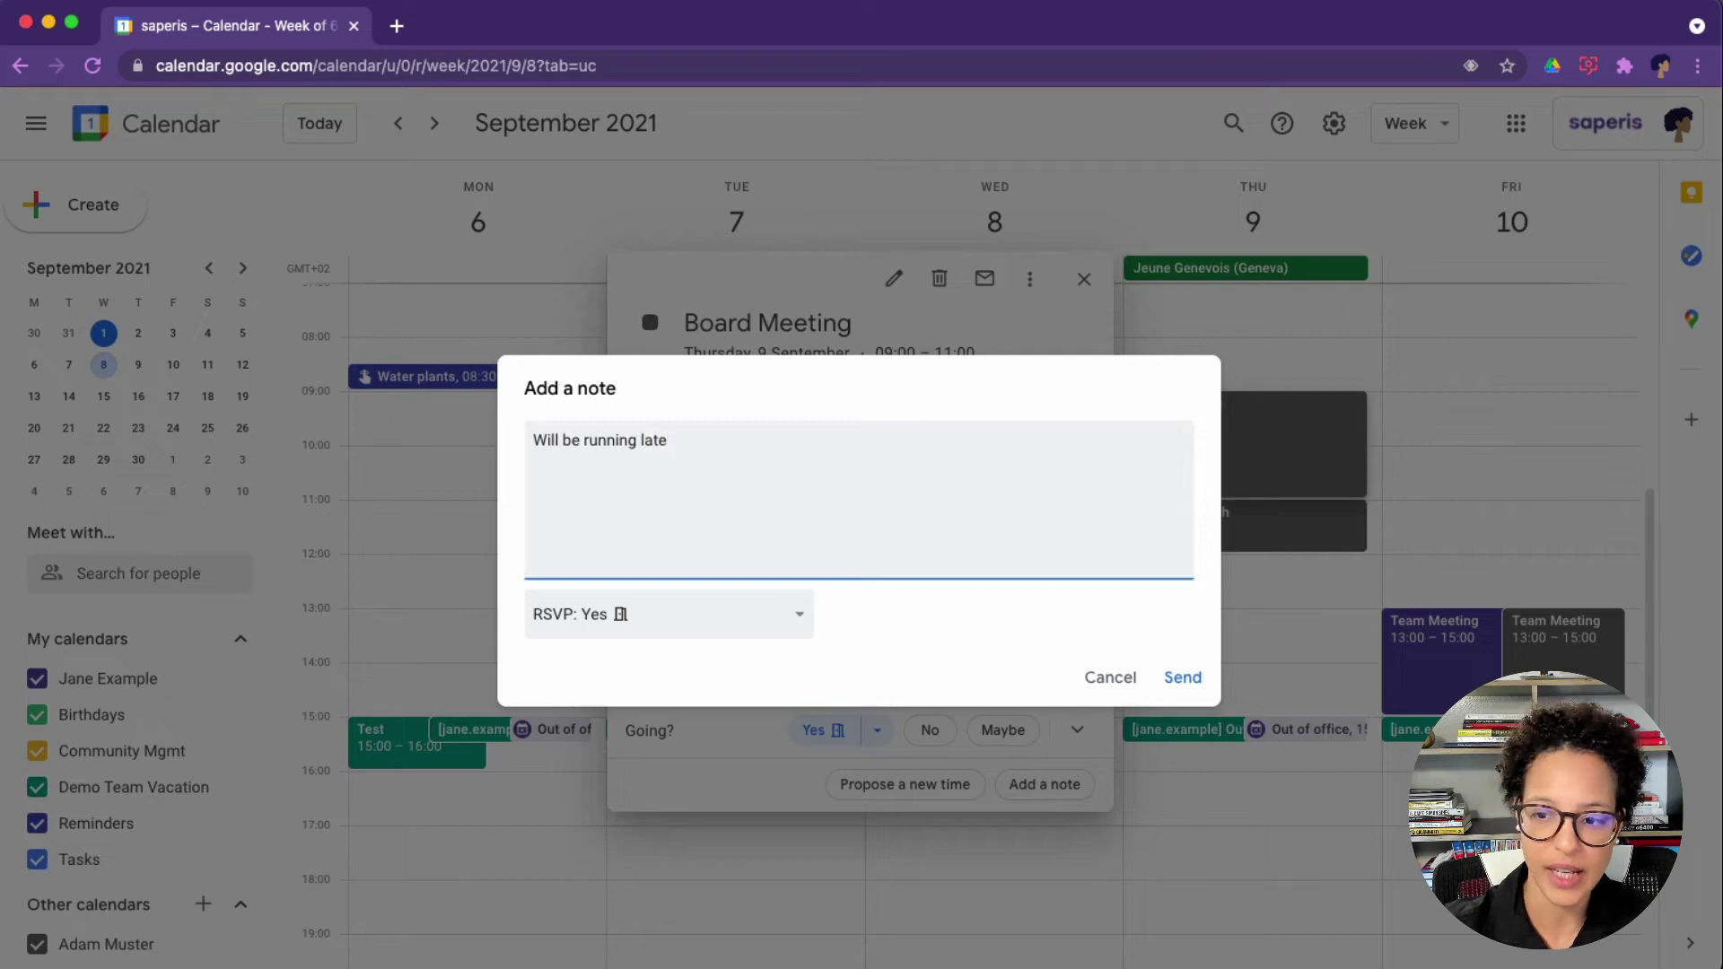
{"action": "left_click", "coordinate": [1199, 675]}
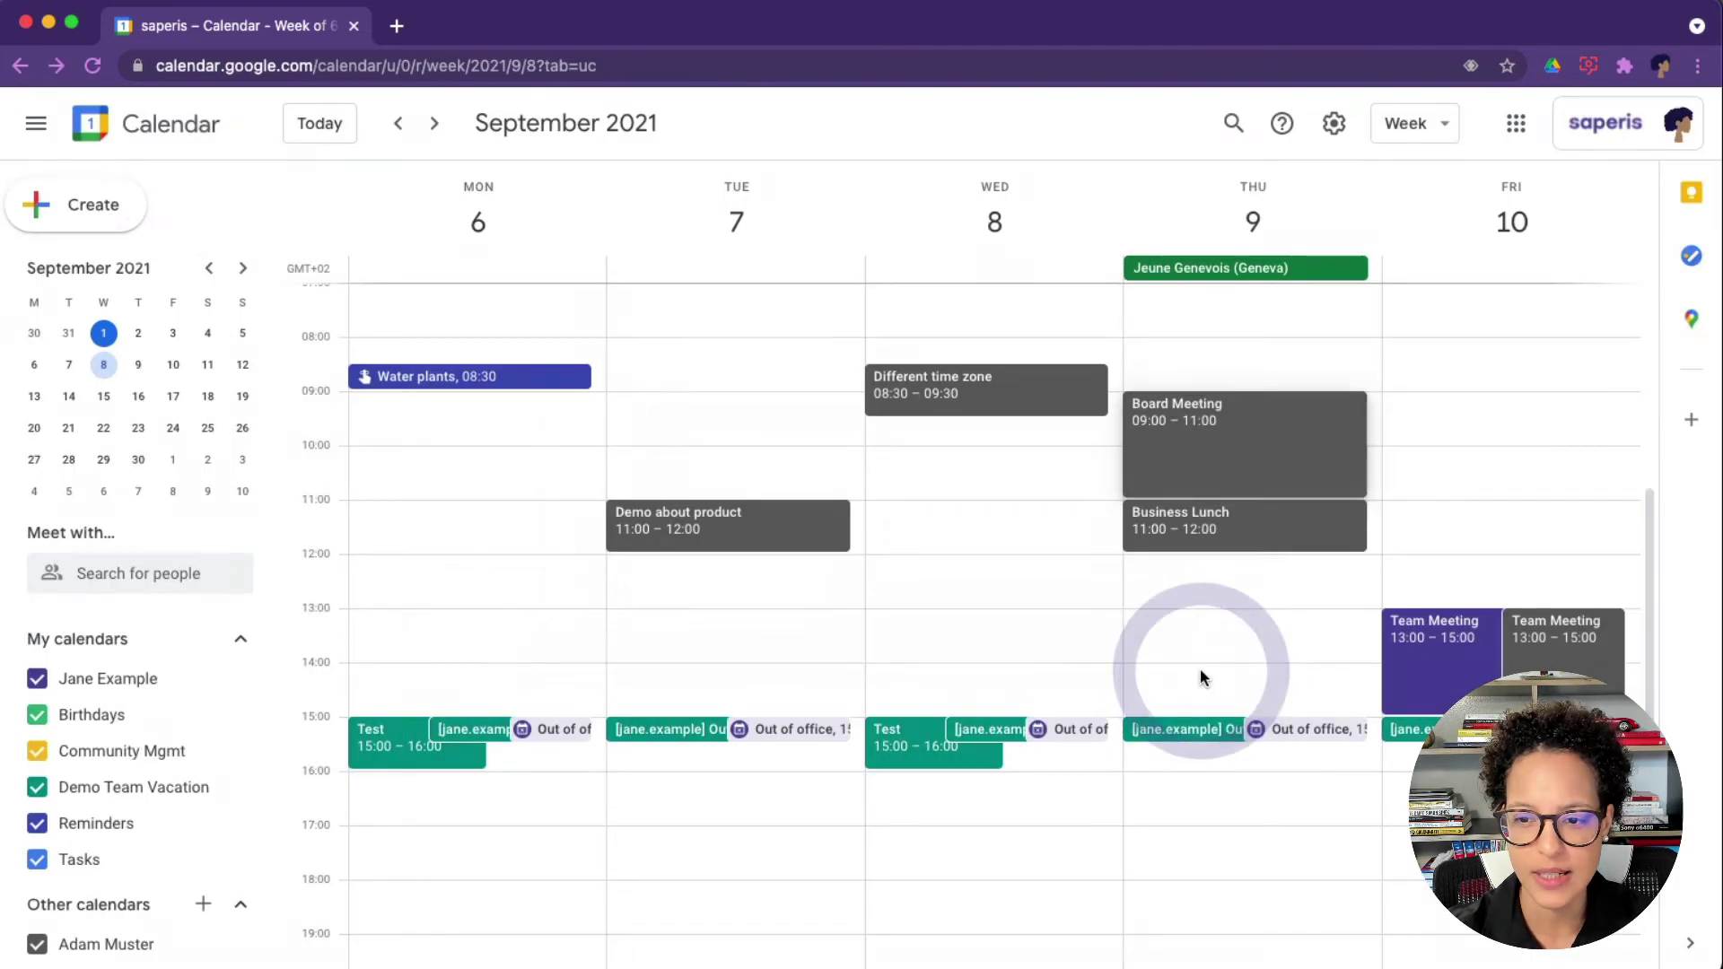
{"action": "left_click", "coordinate": [1225, 471]}
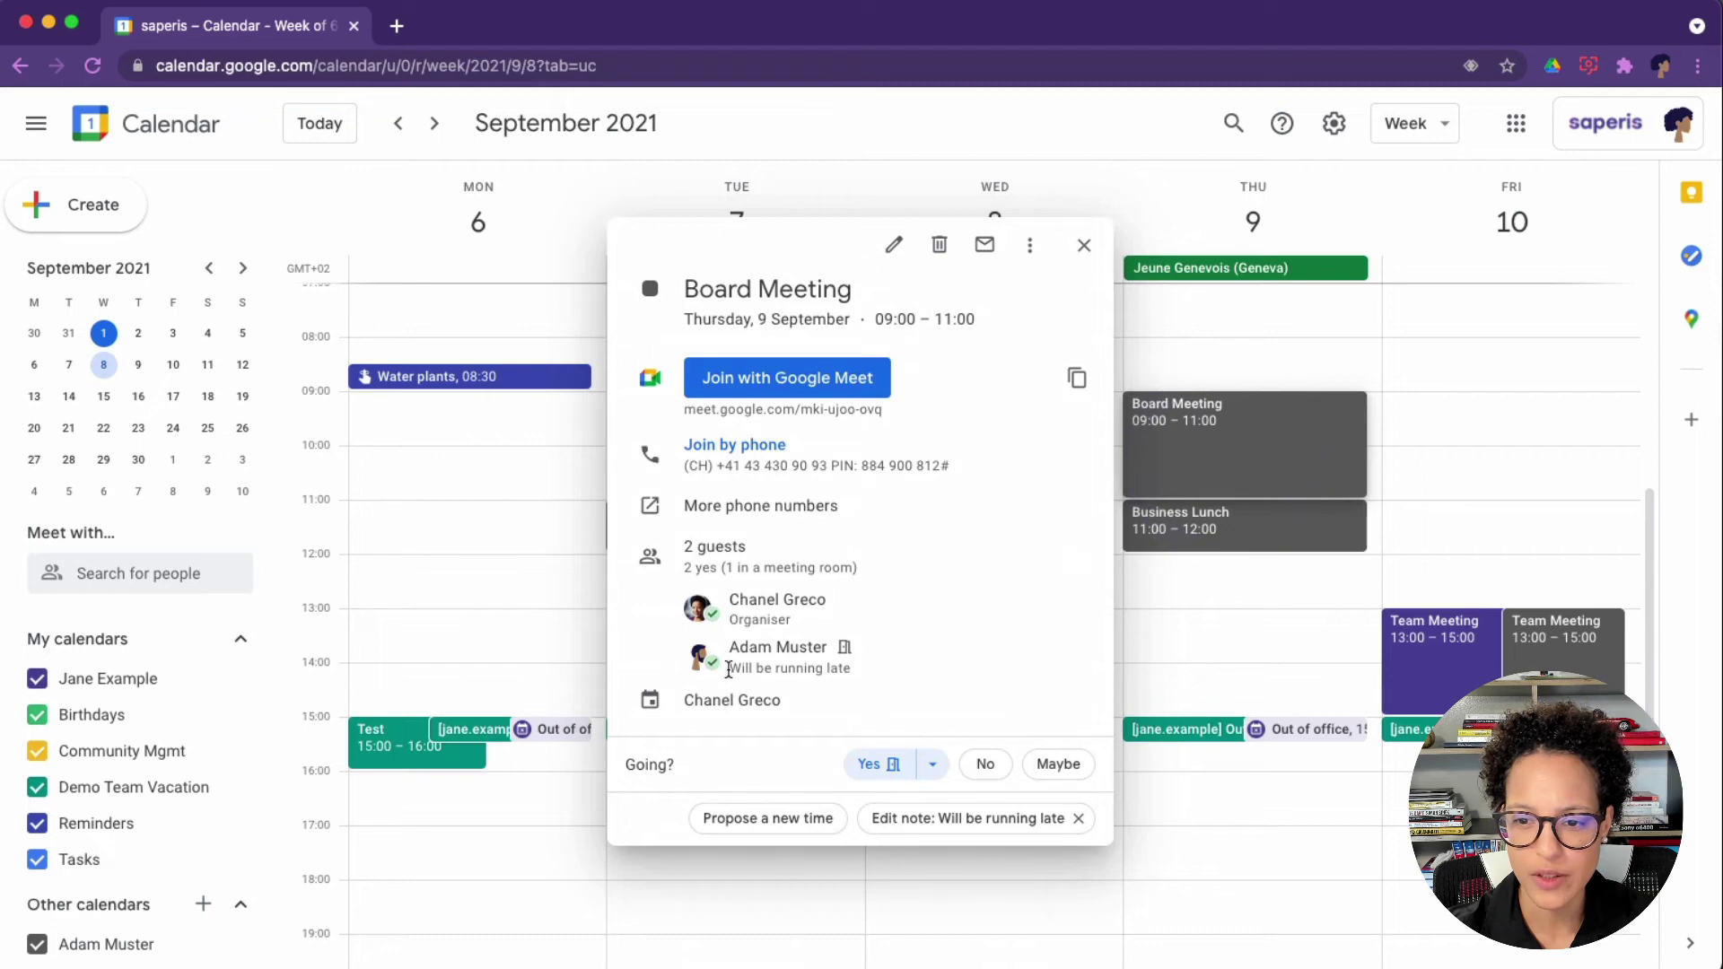
{"action": "mouse_move", "coordinate": [870, 669]}
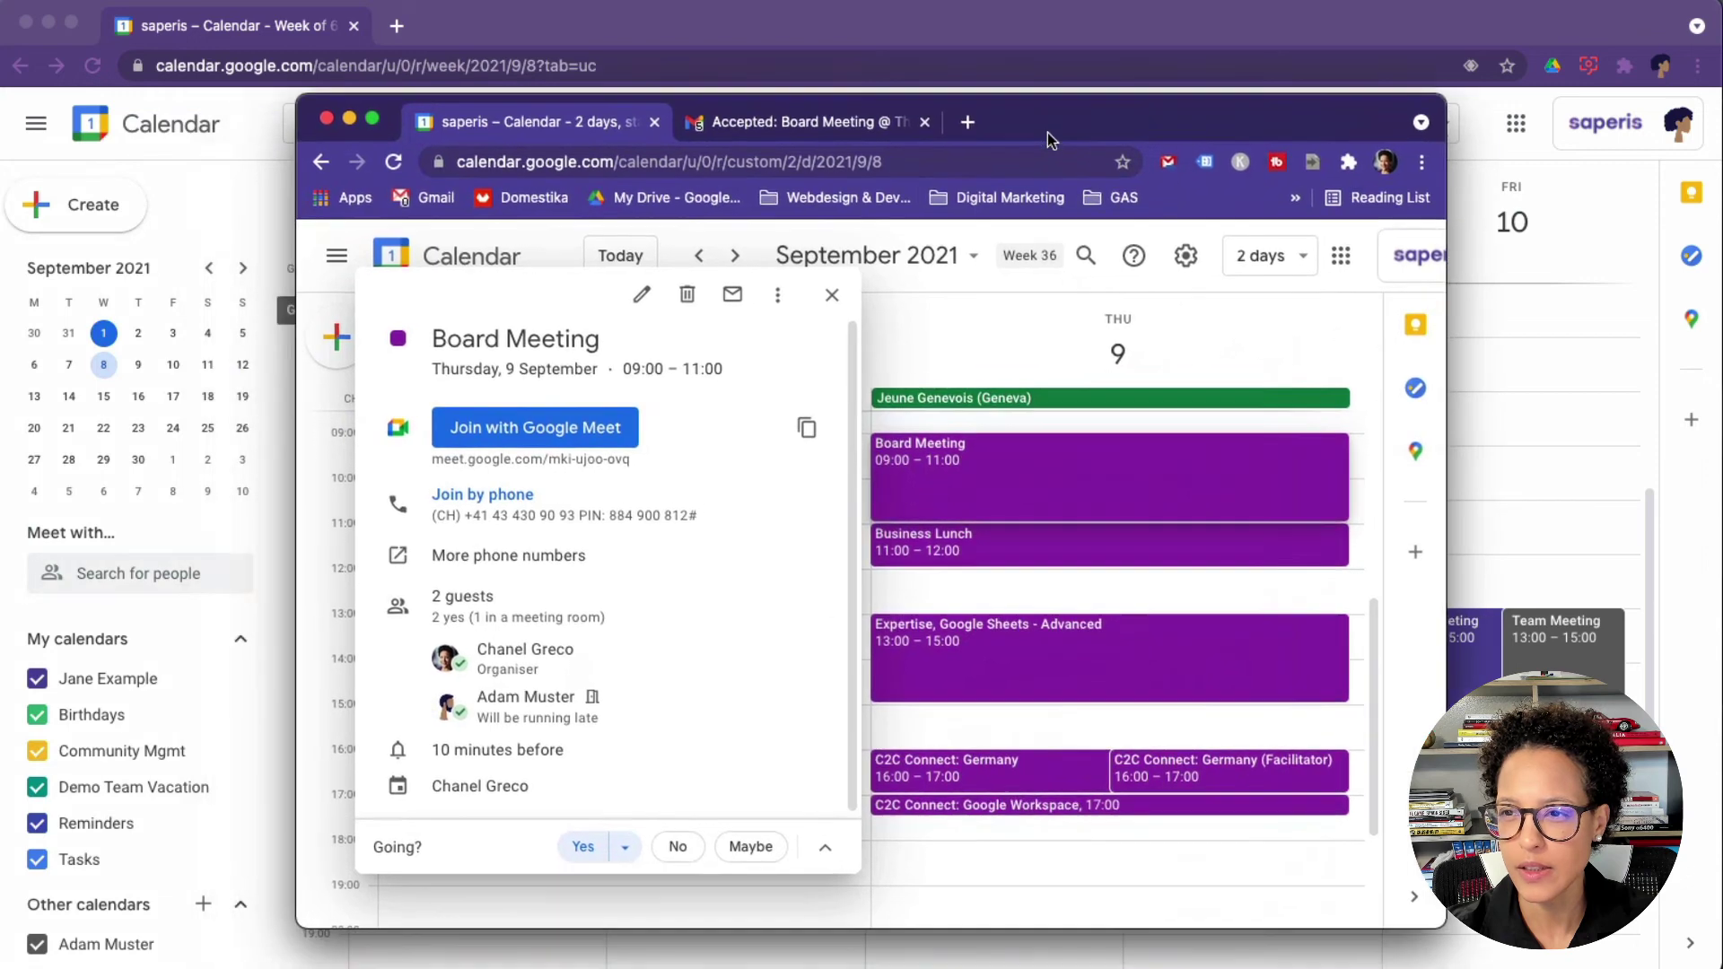
{"action": "left_click_drag", "start_coordinate": [1048, 132], "coordinate": [1047, 121]}
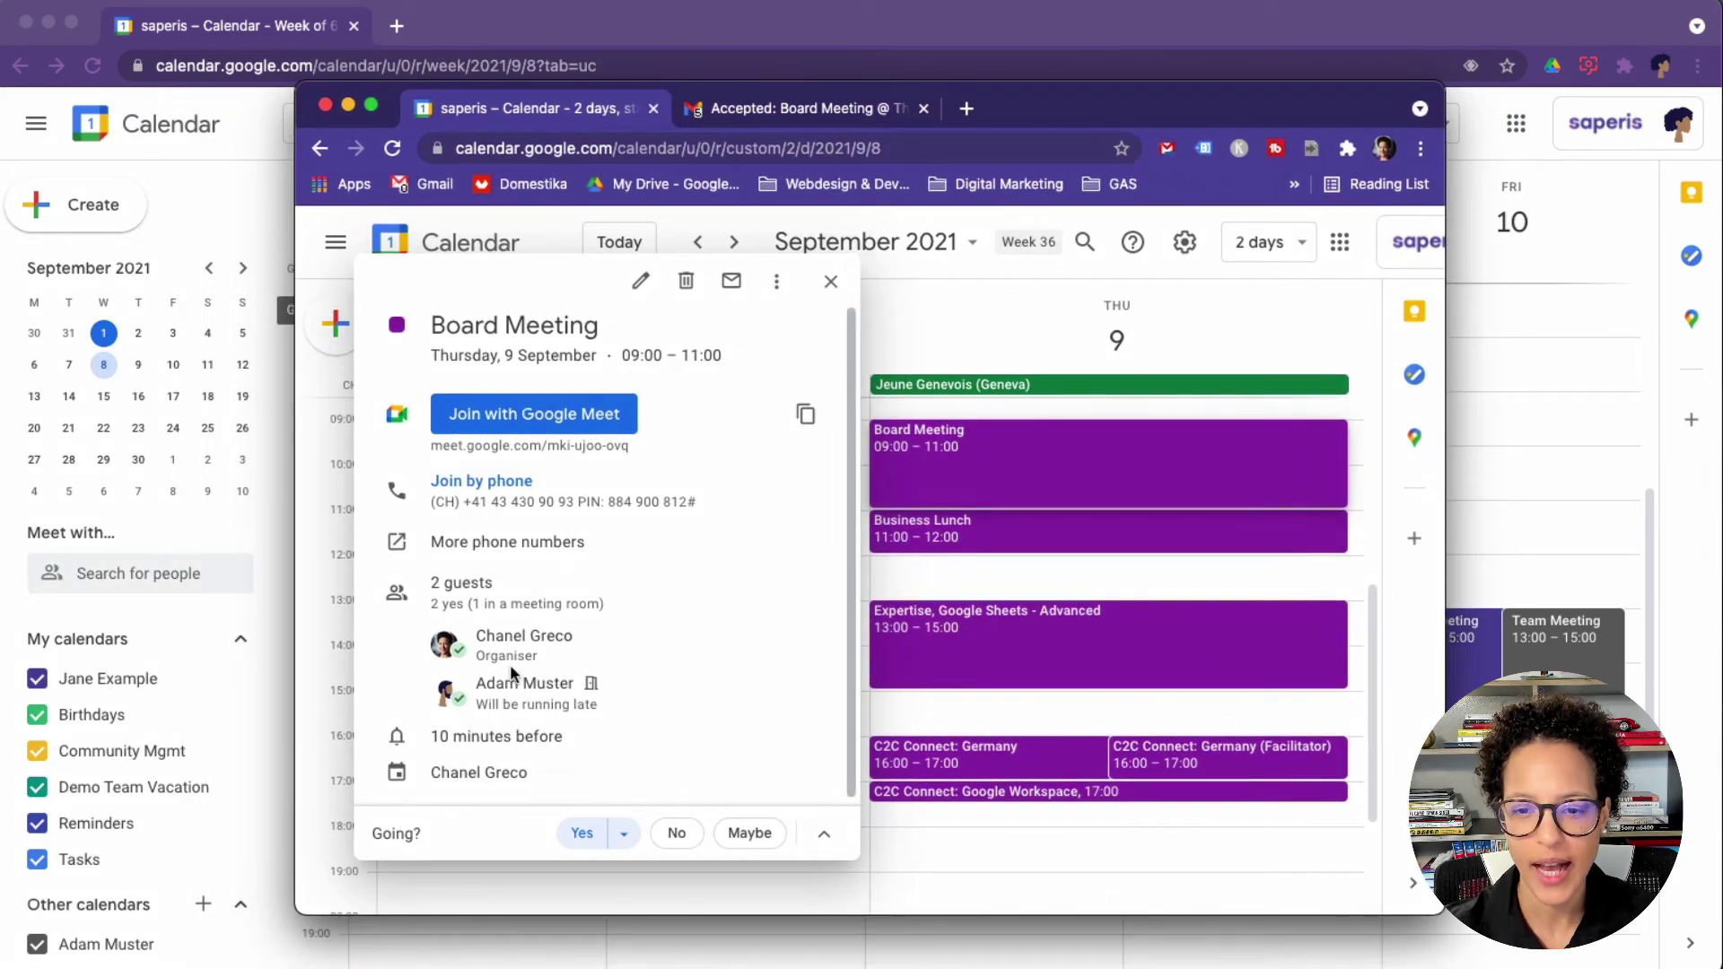
{"action": "mouse_move", "coordinate": [612, 702]}
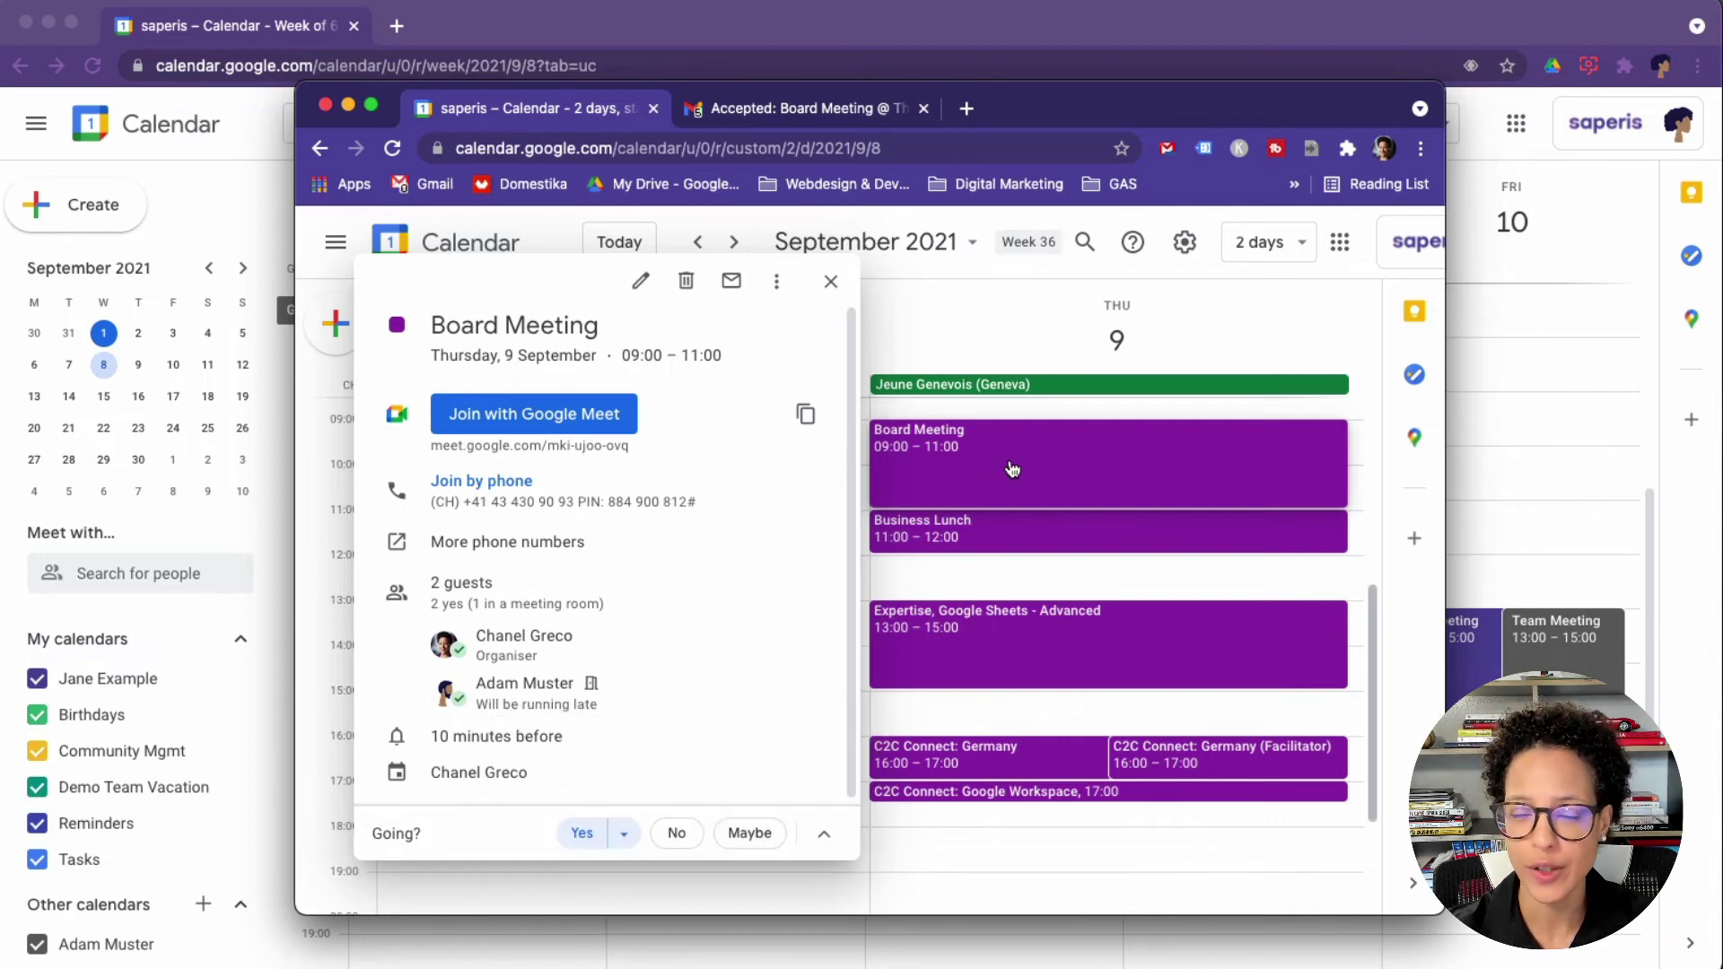
{"action": "left_click", "coordinate": [838, 107]}
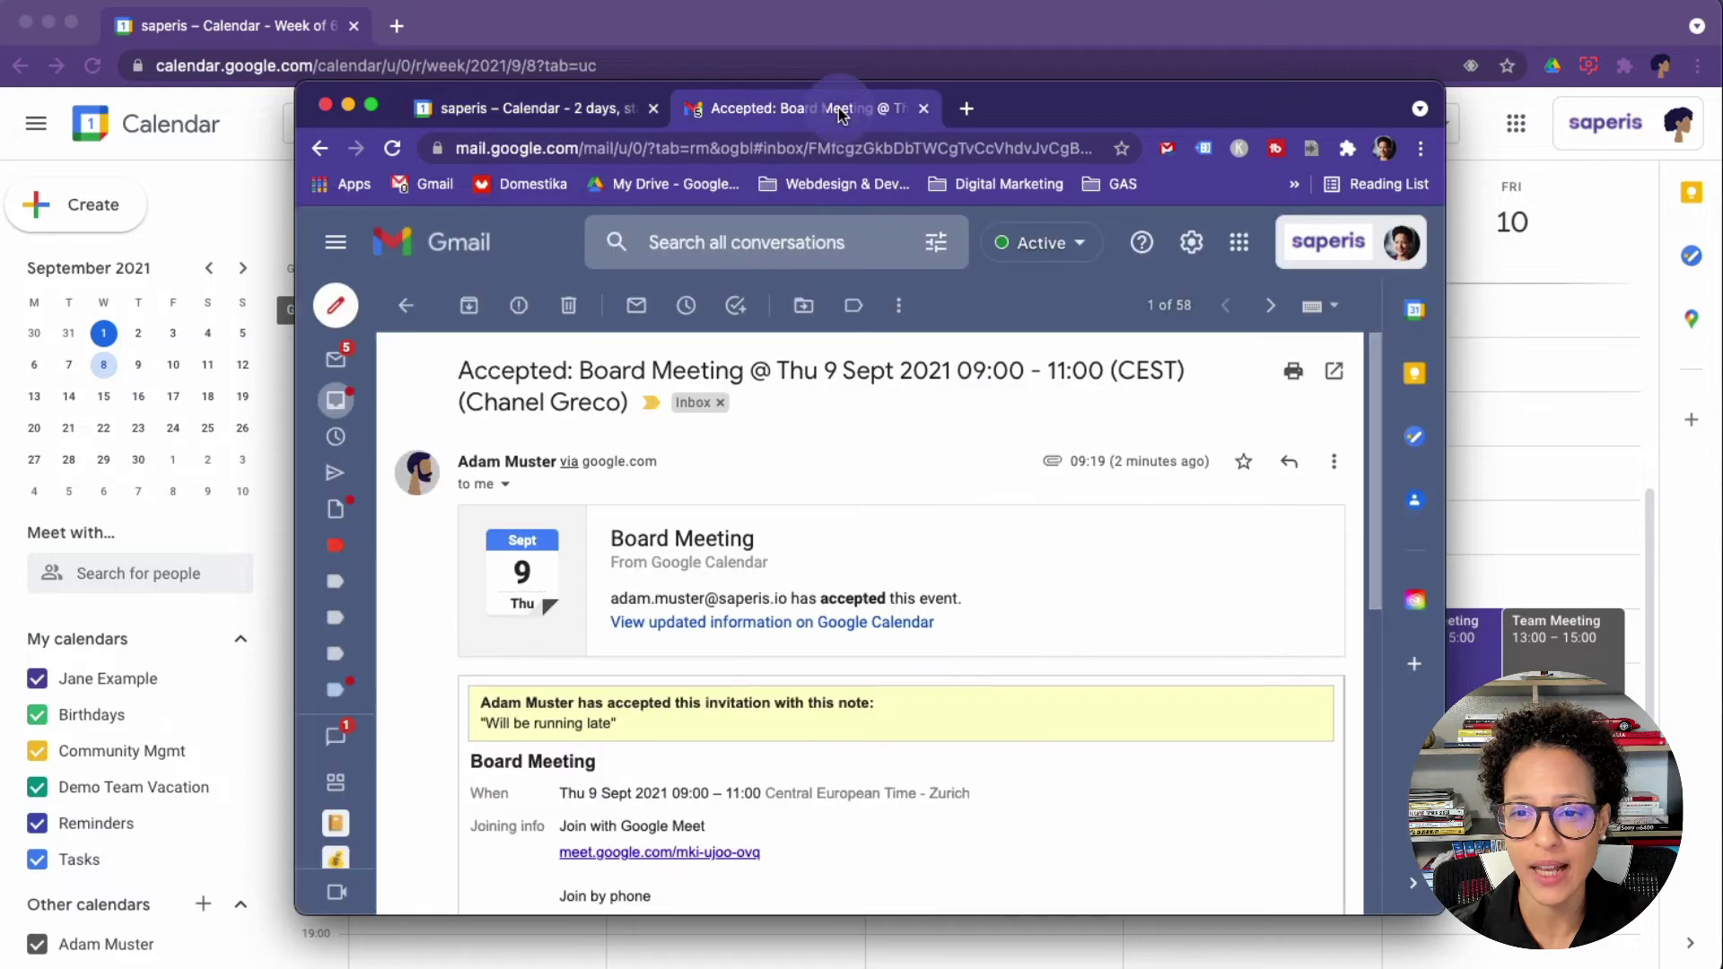
{"action": "scroll", "coordinate": [1062, 600], "scroll_direction": "down", "scroll_amount": 1}
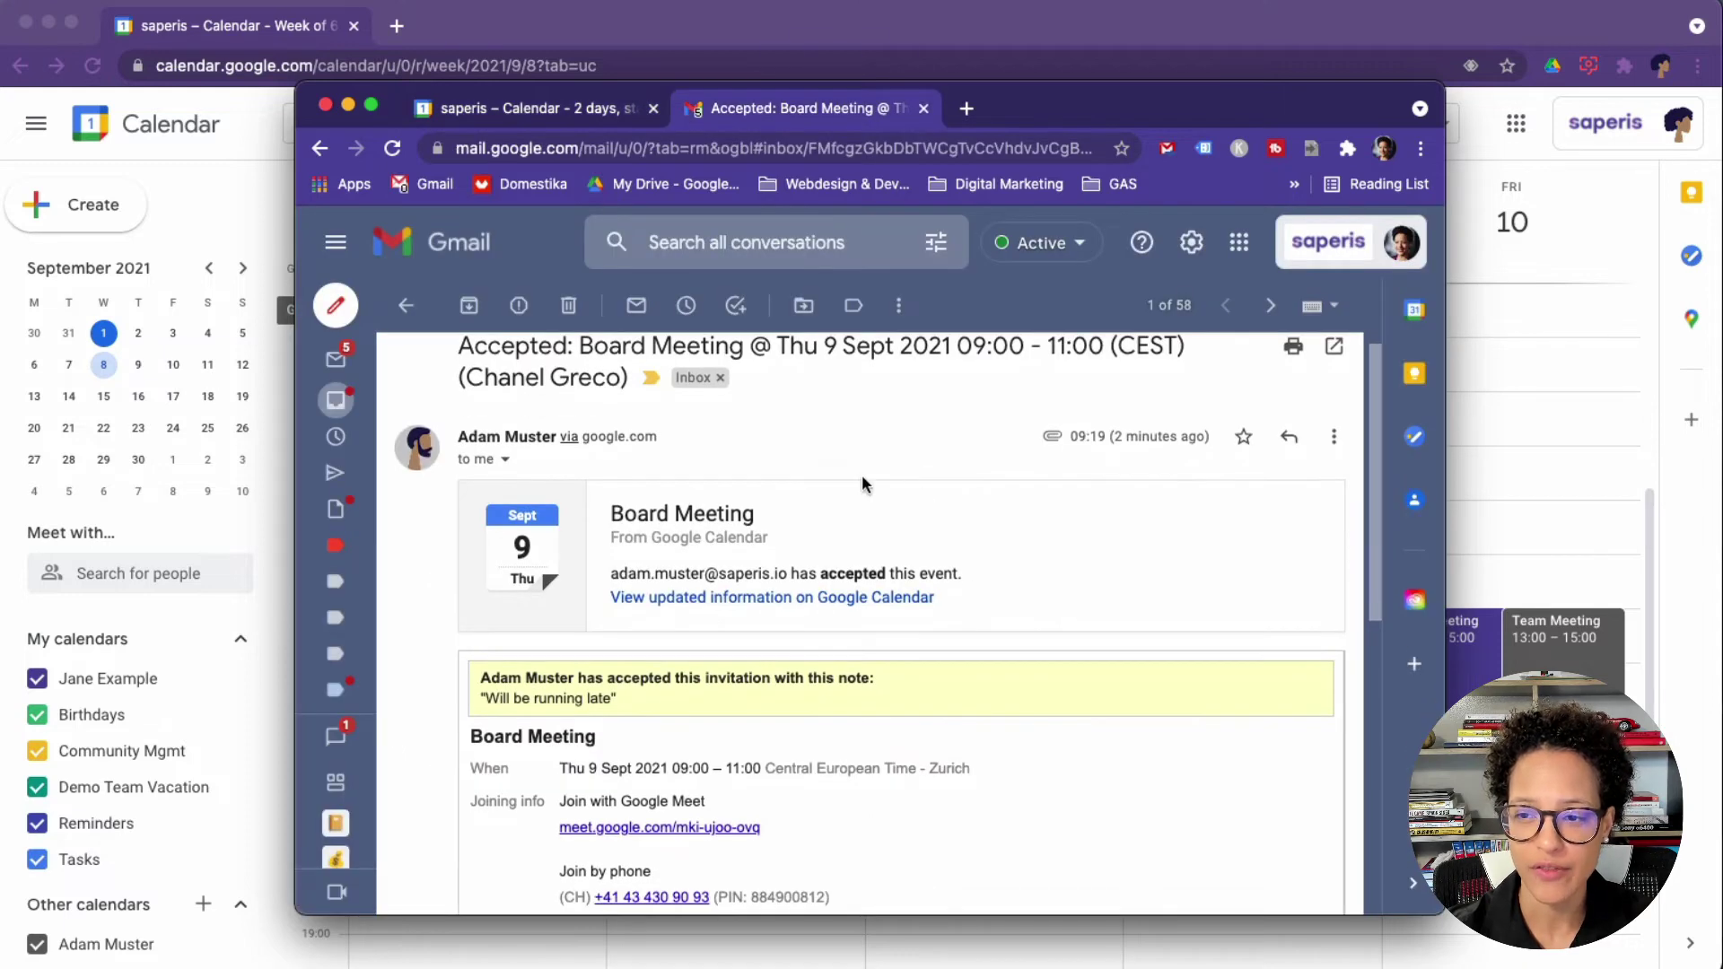
{"action": "scroll", "coordinate": [1055, 666], "scroll_direction": "down", "scroll_amount": 2}
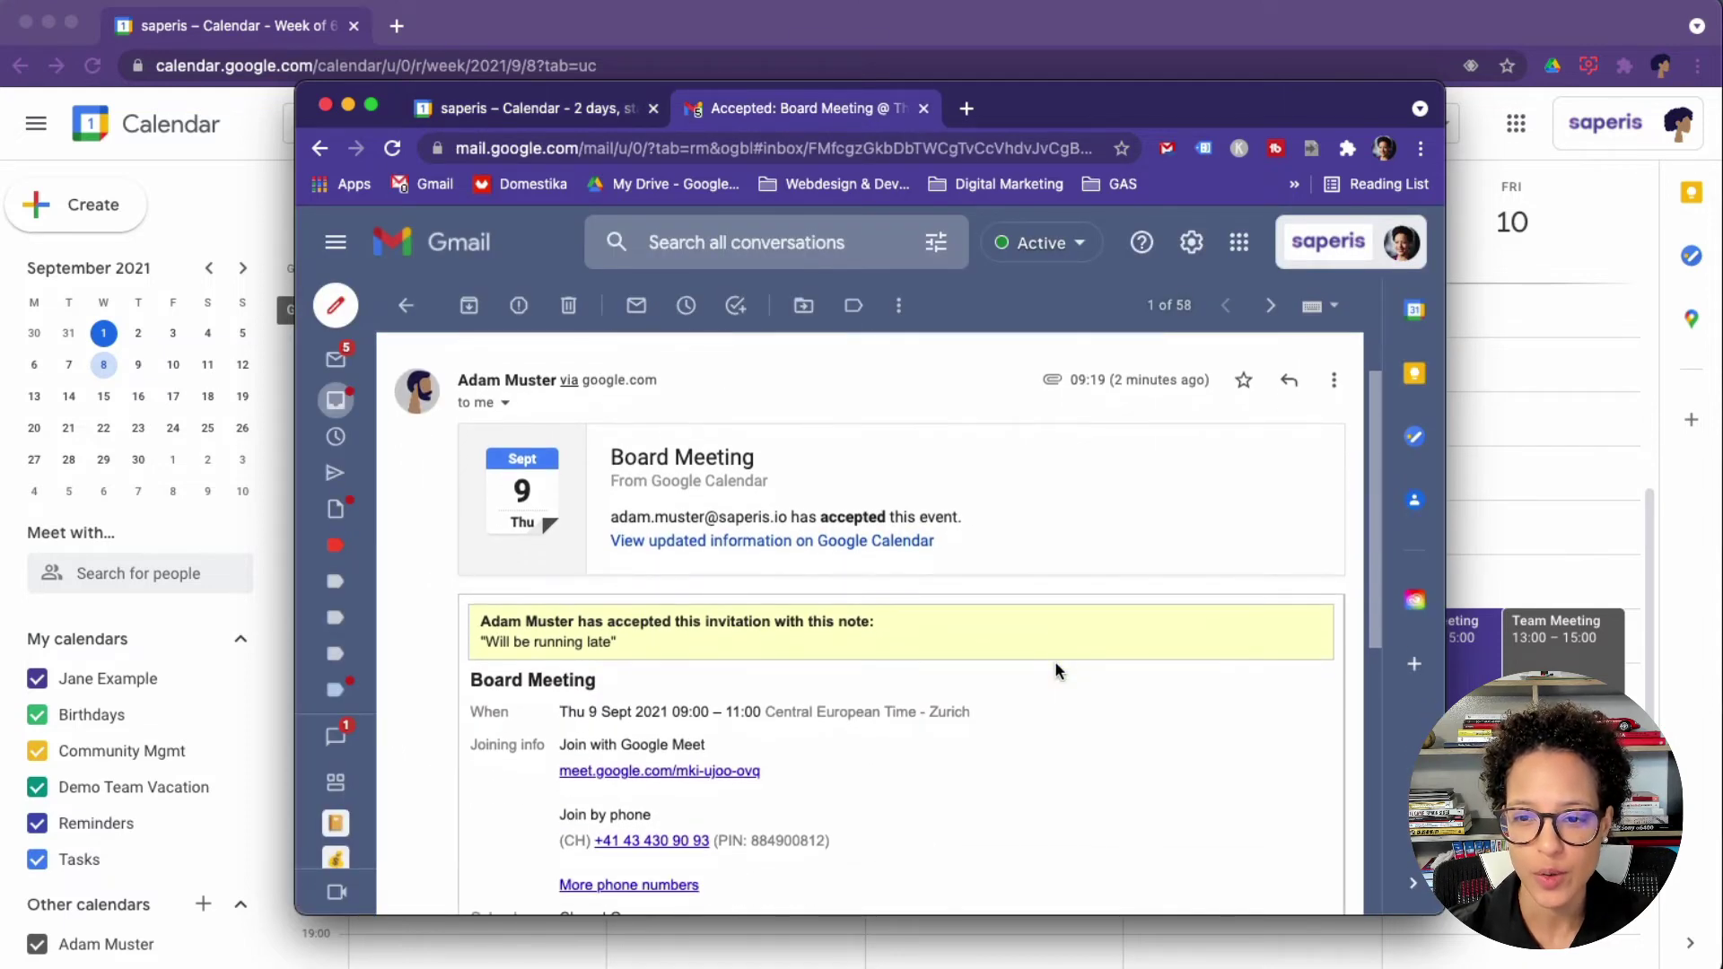
{"action": "scroll", "coordinate": [1056, 666], "scroll_direction": "up", "scroll_amount": 3}
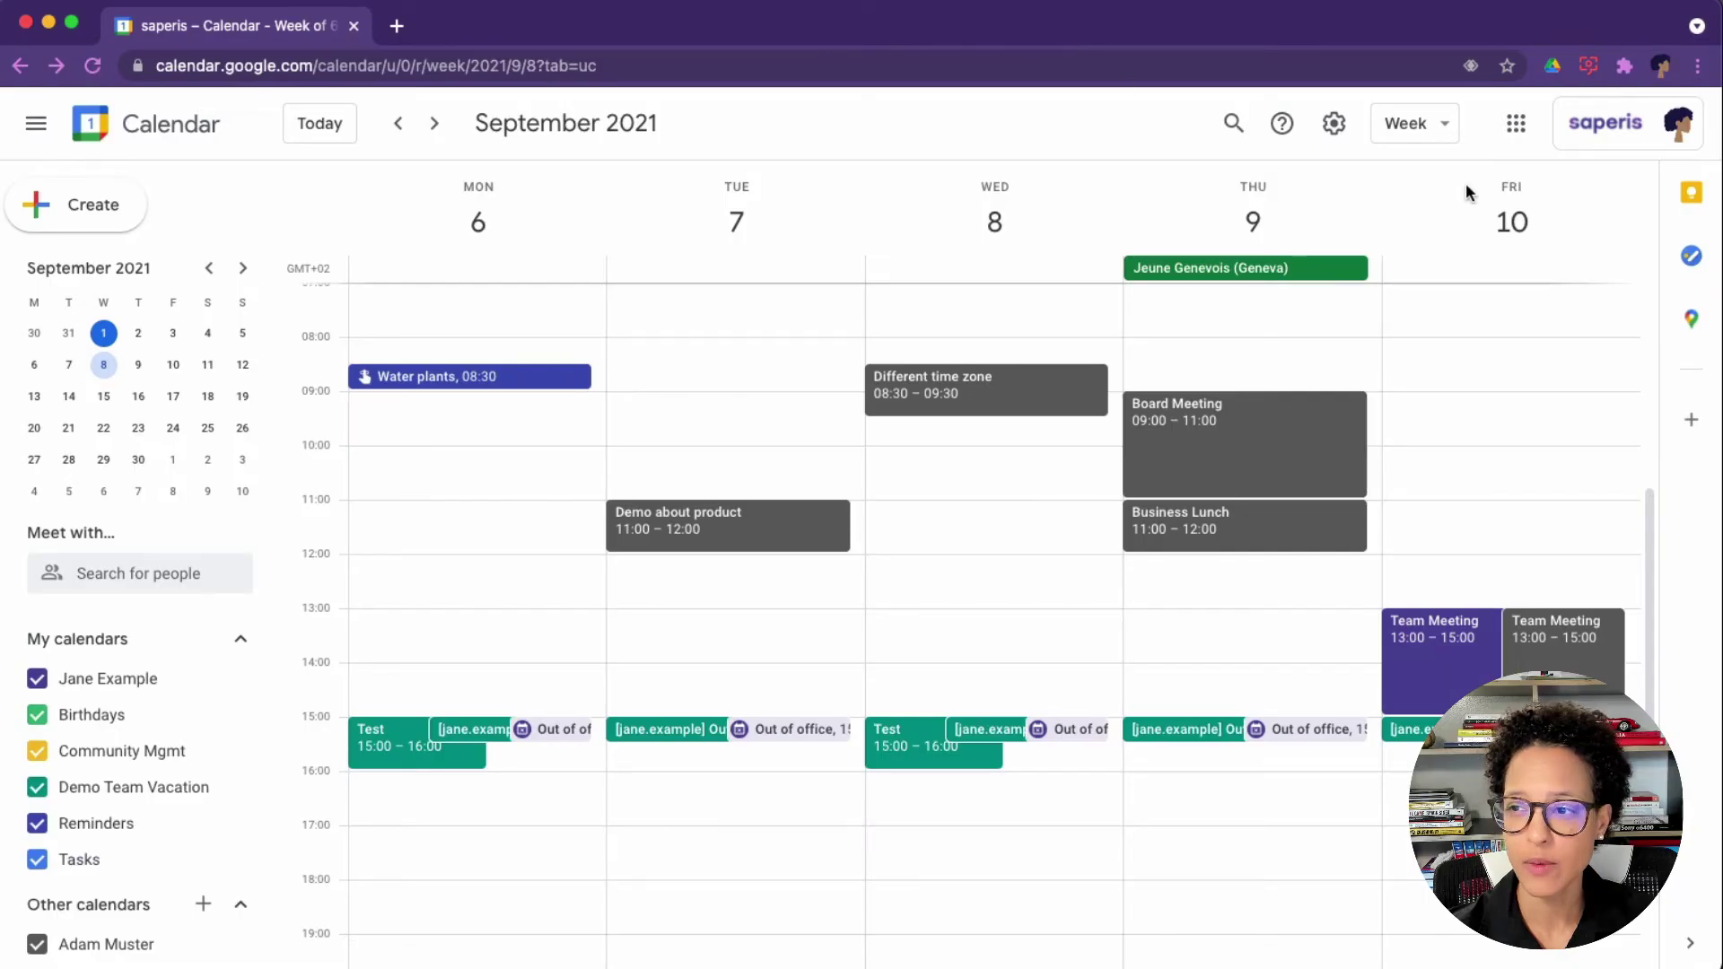
Turn on the world clock with Pacific Time - Los Angeles as its first zone
{"action": "left_click", "coordinate": [1334, 123]}
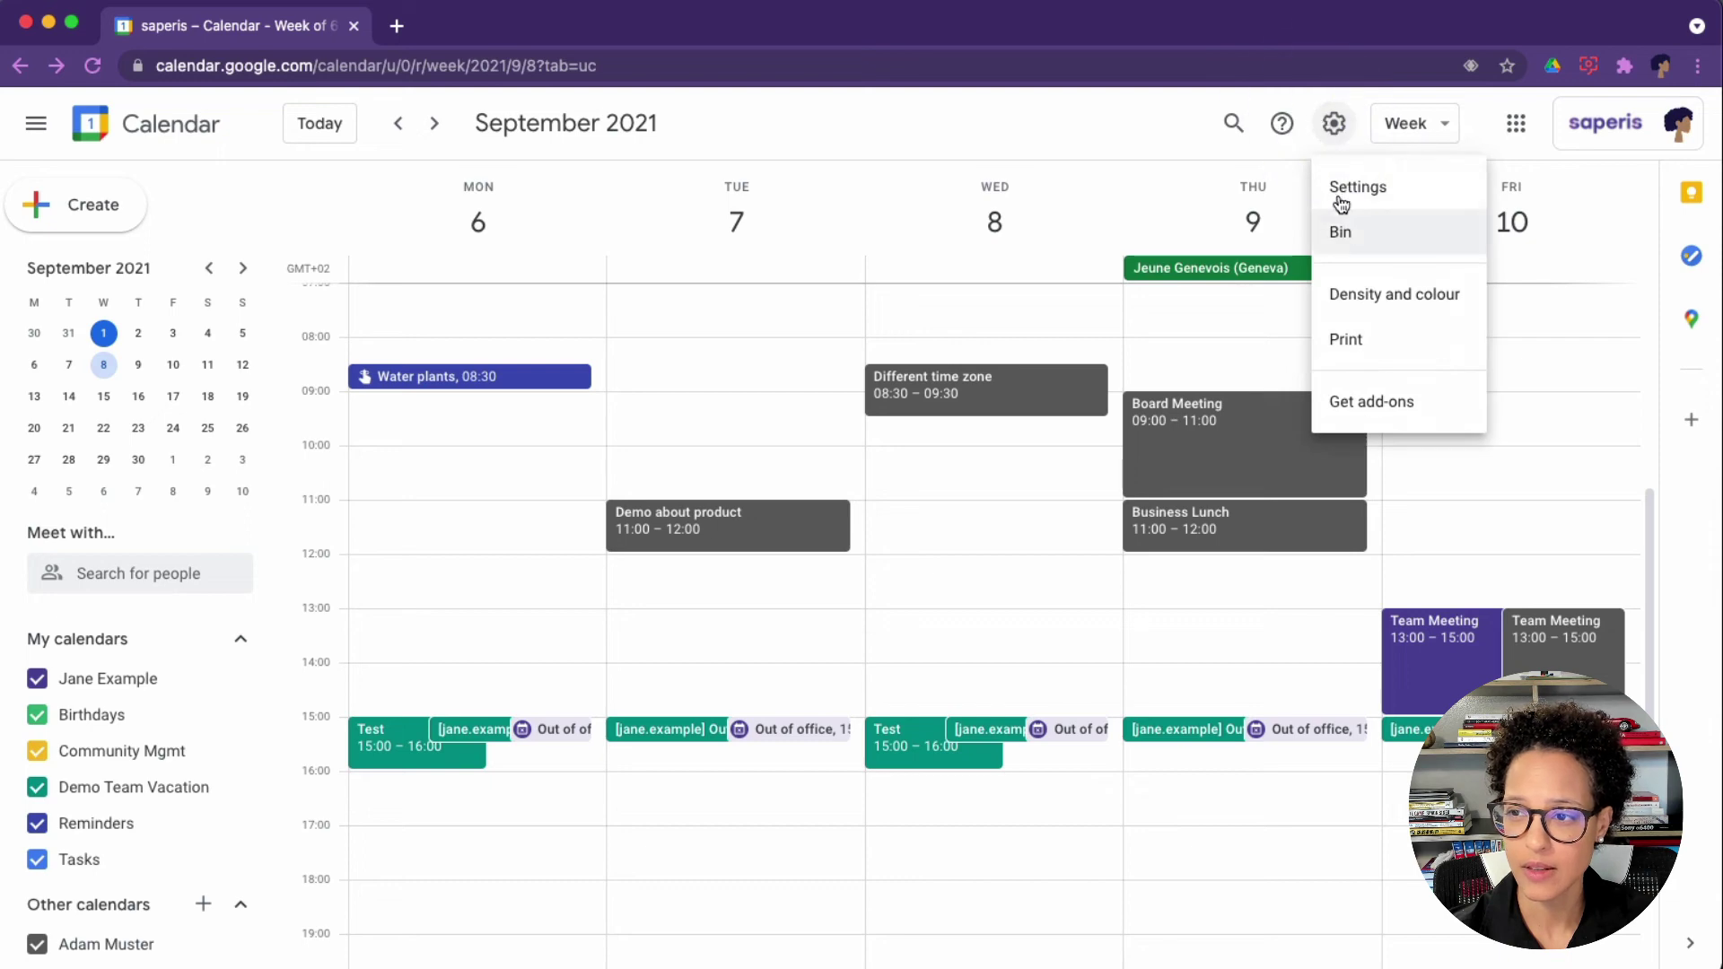
{"action": "left_click", "coordinate": [1341, 191]}
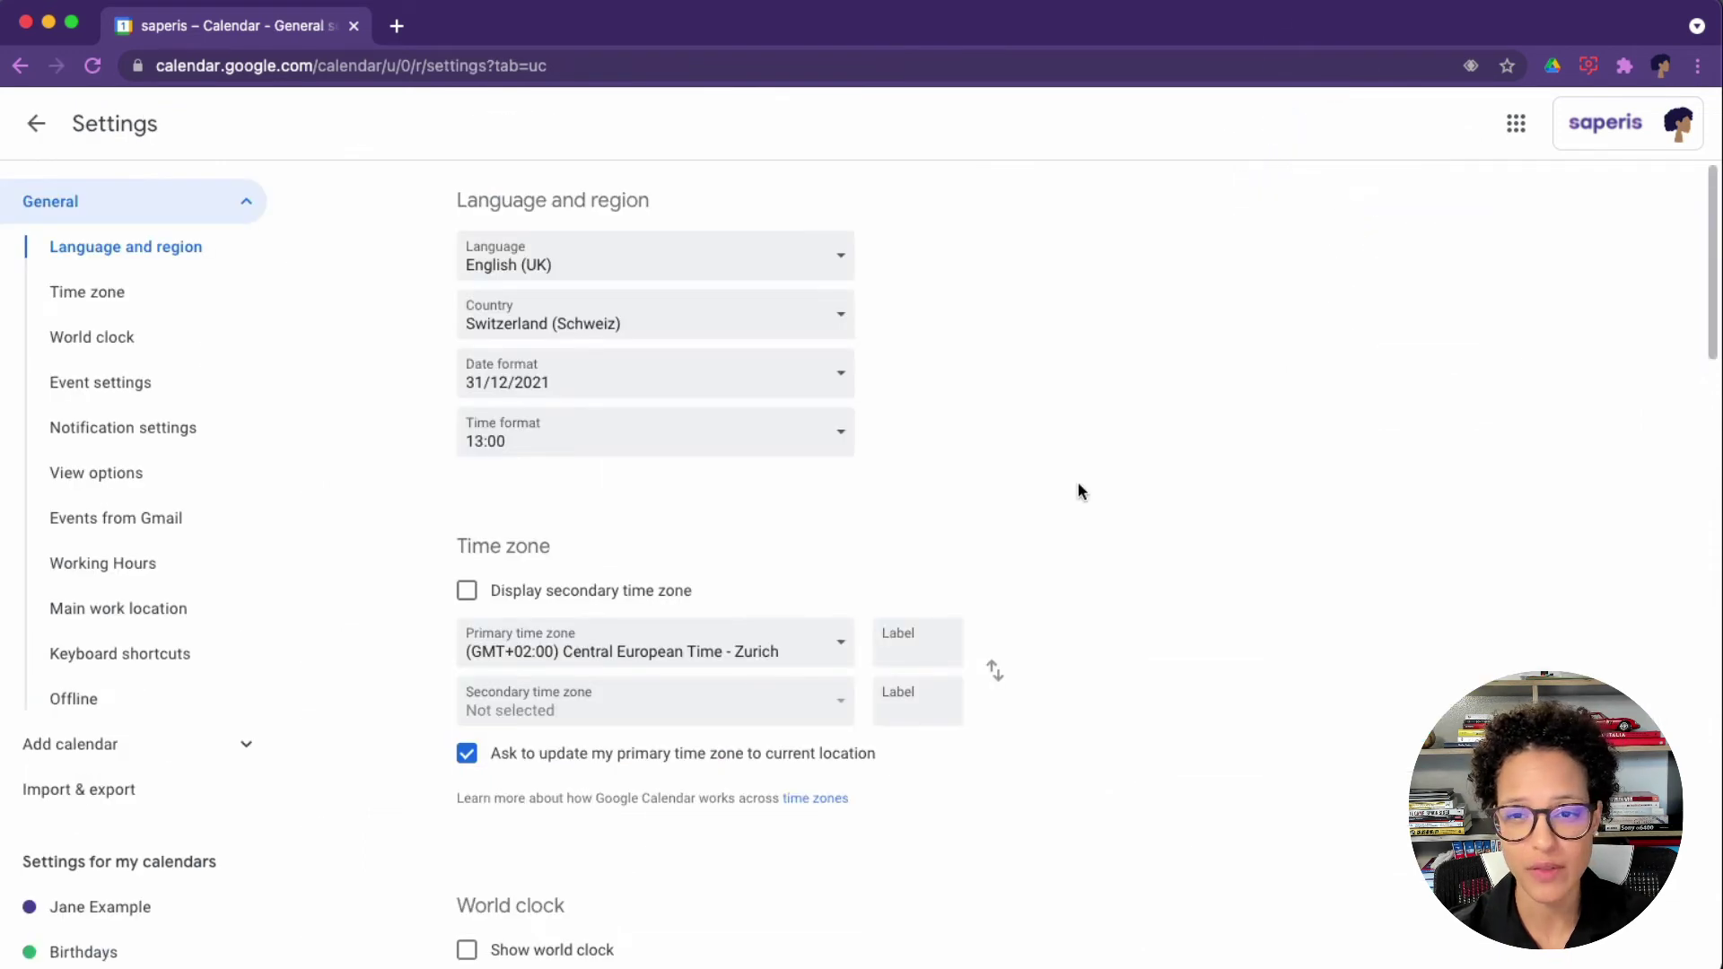
{"action": "left_click", "coordinate": [148, 338]}
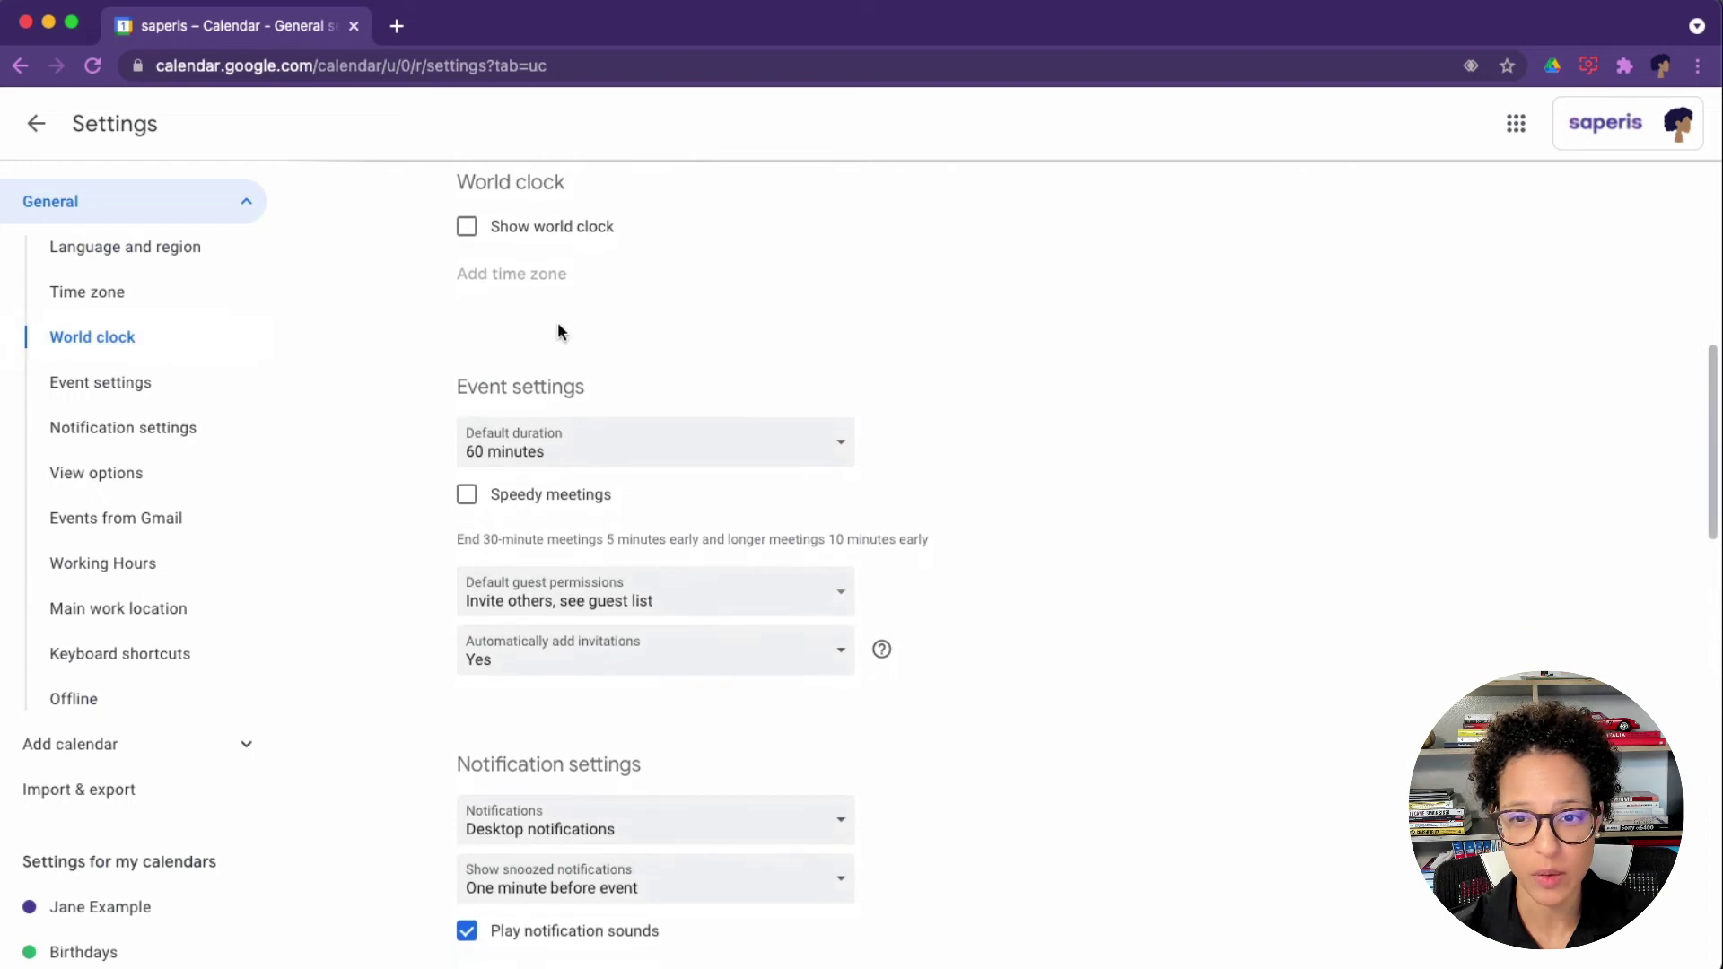
{"action": "left_click", "coordinate": [474, 229]}
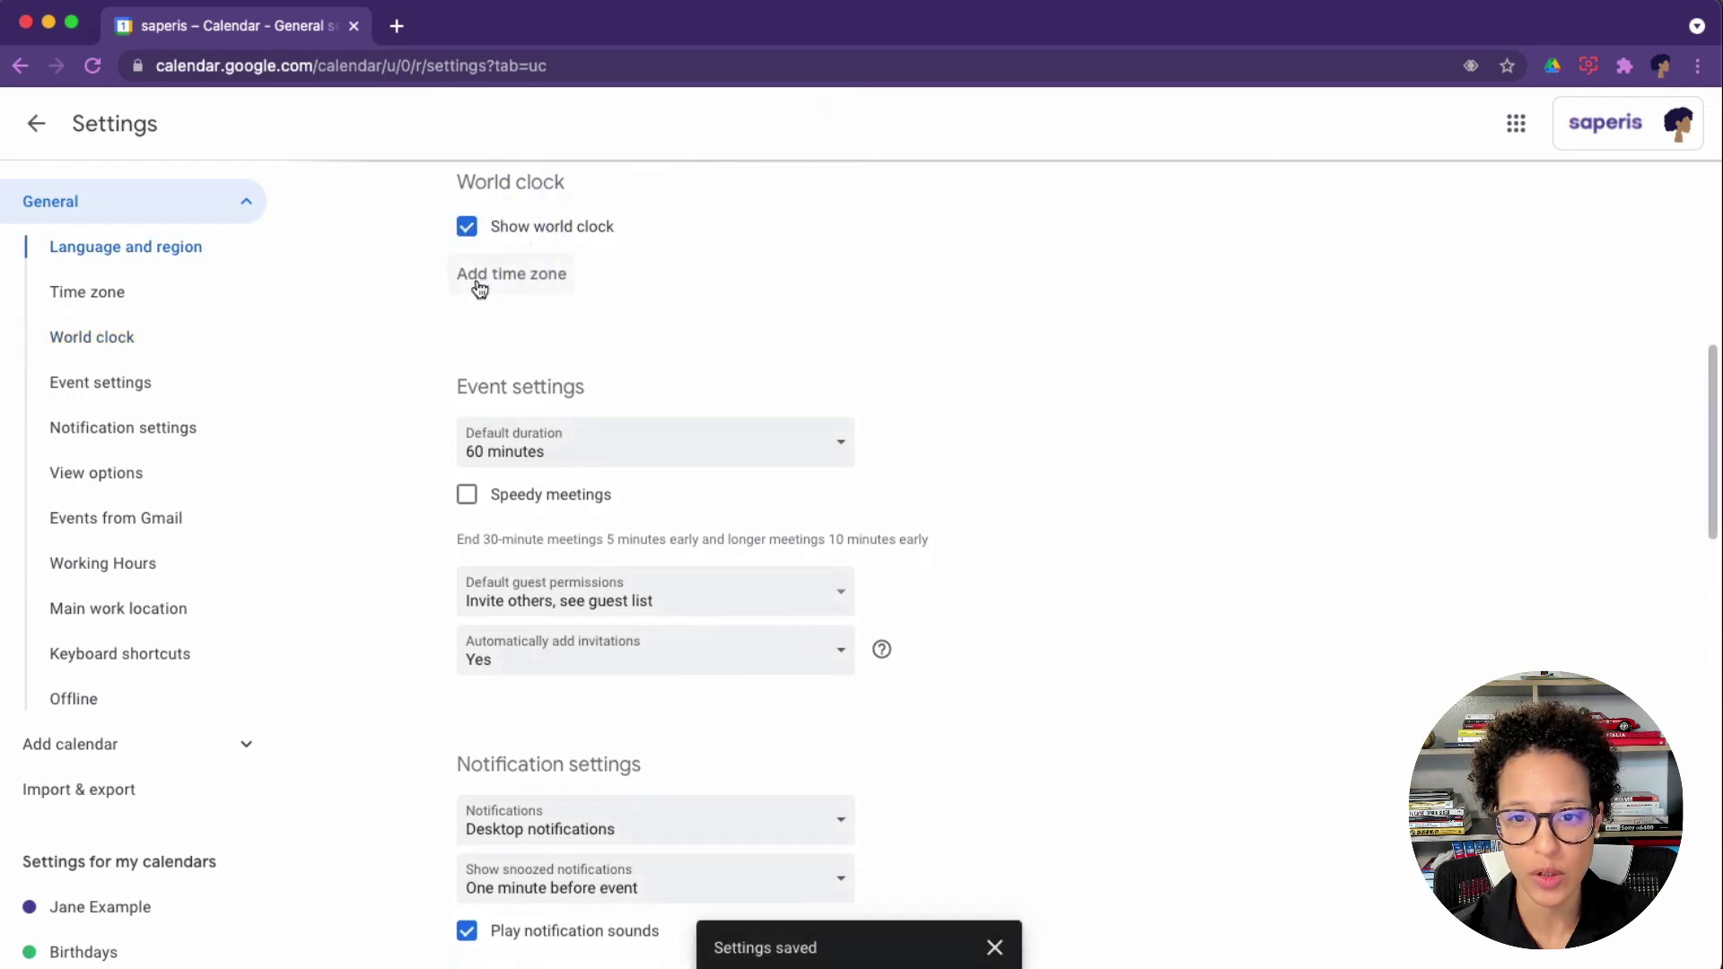
{"action": "left_click", "coordinate": [477, 278]}
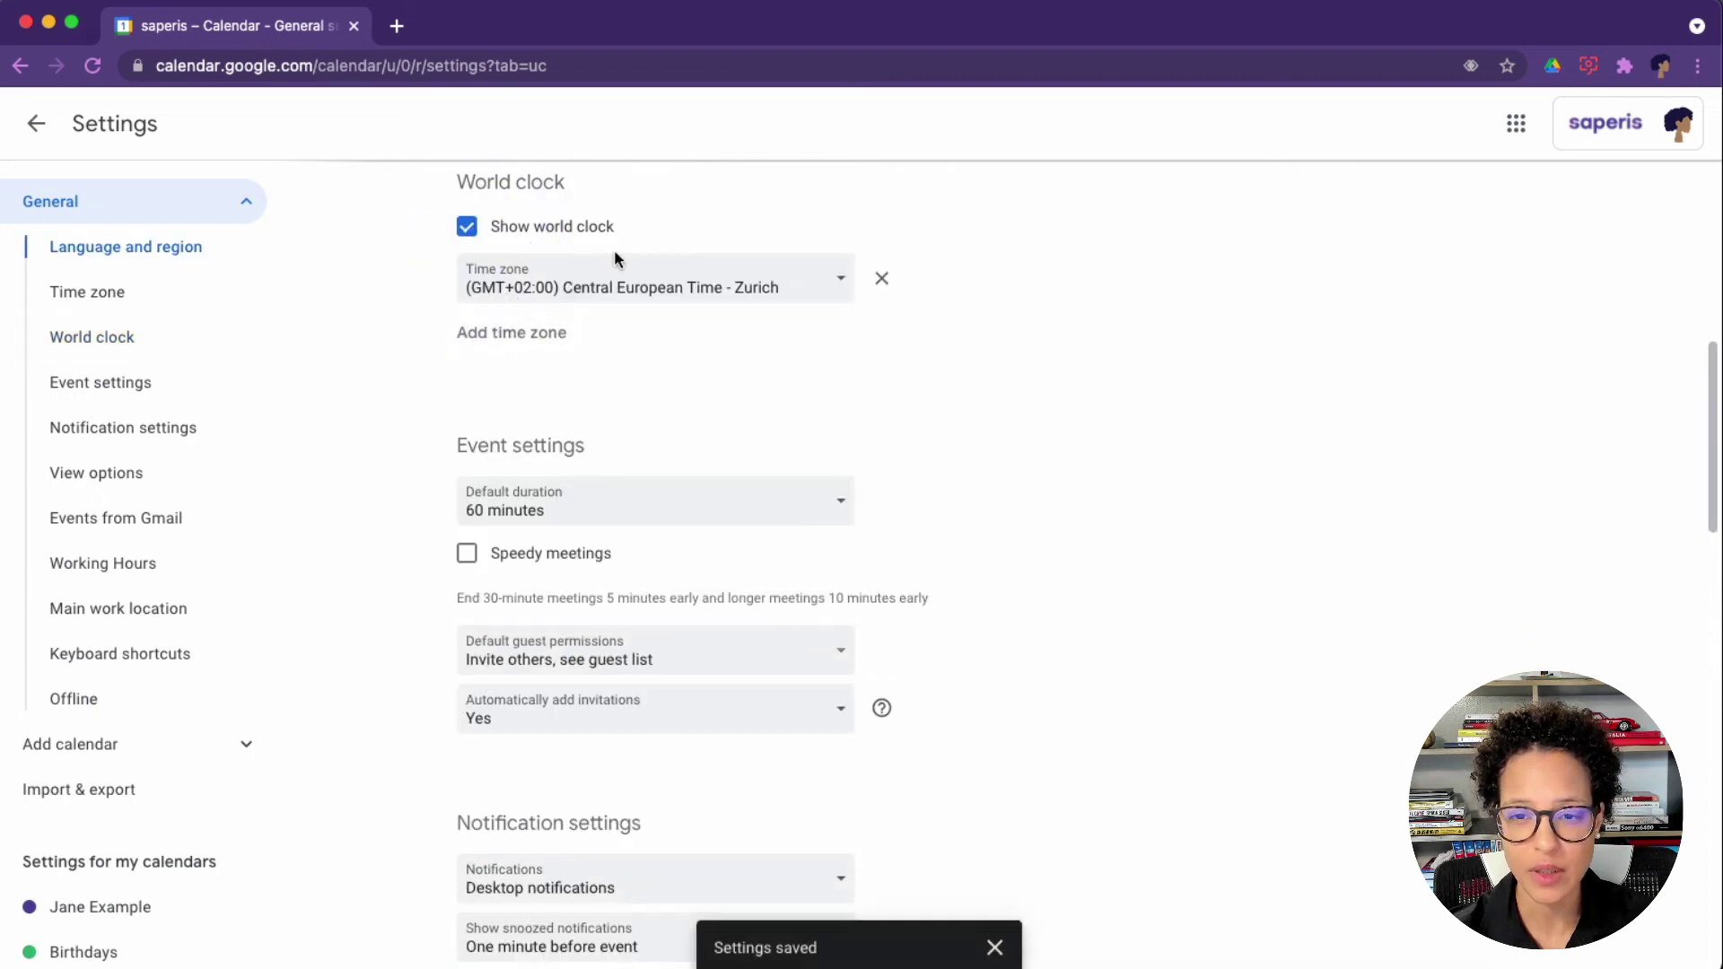
{"action": "left_click", "coordinate": [627, 287]}
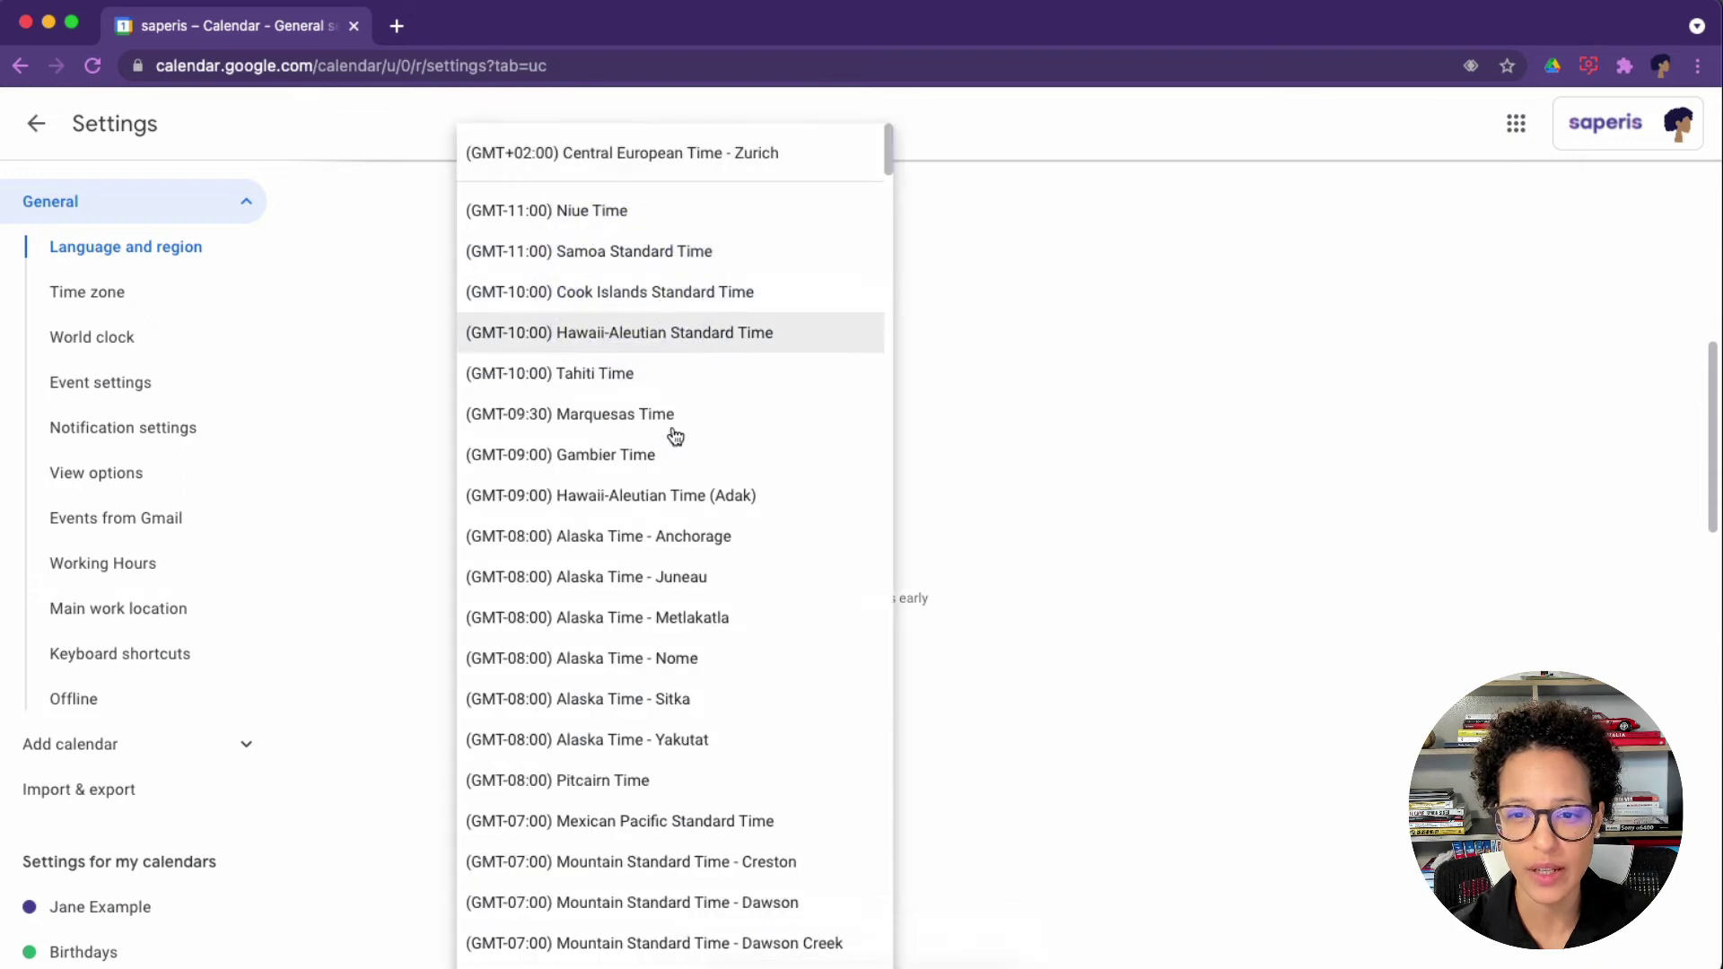
{"action": "scroll", "coordinate": [668, 466], "scroll_direction": "down", "scroll_amount": 8}
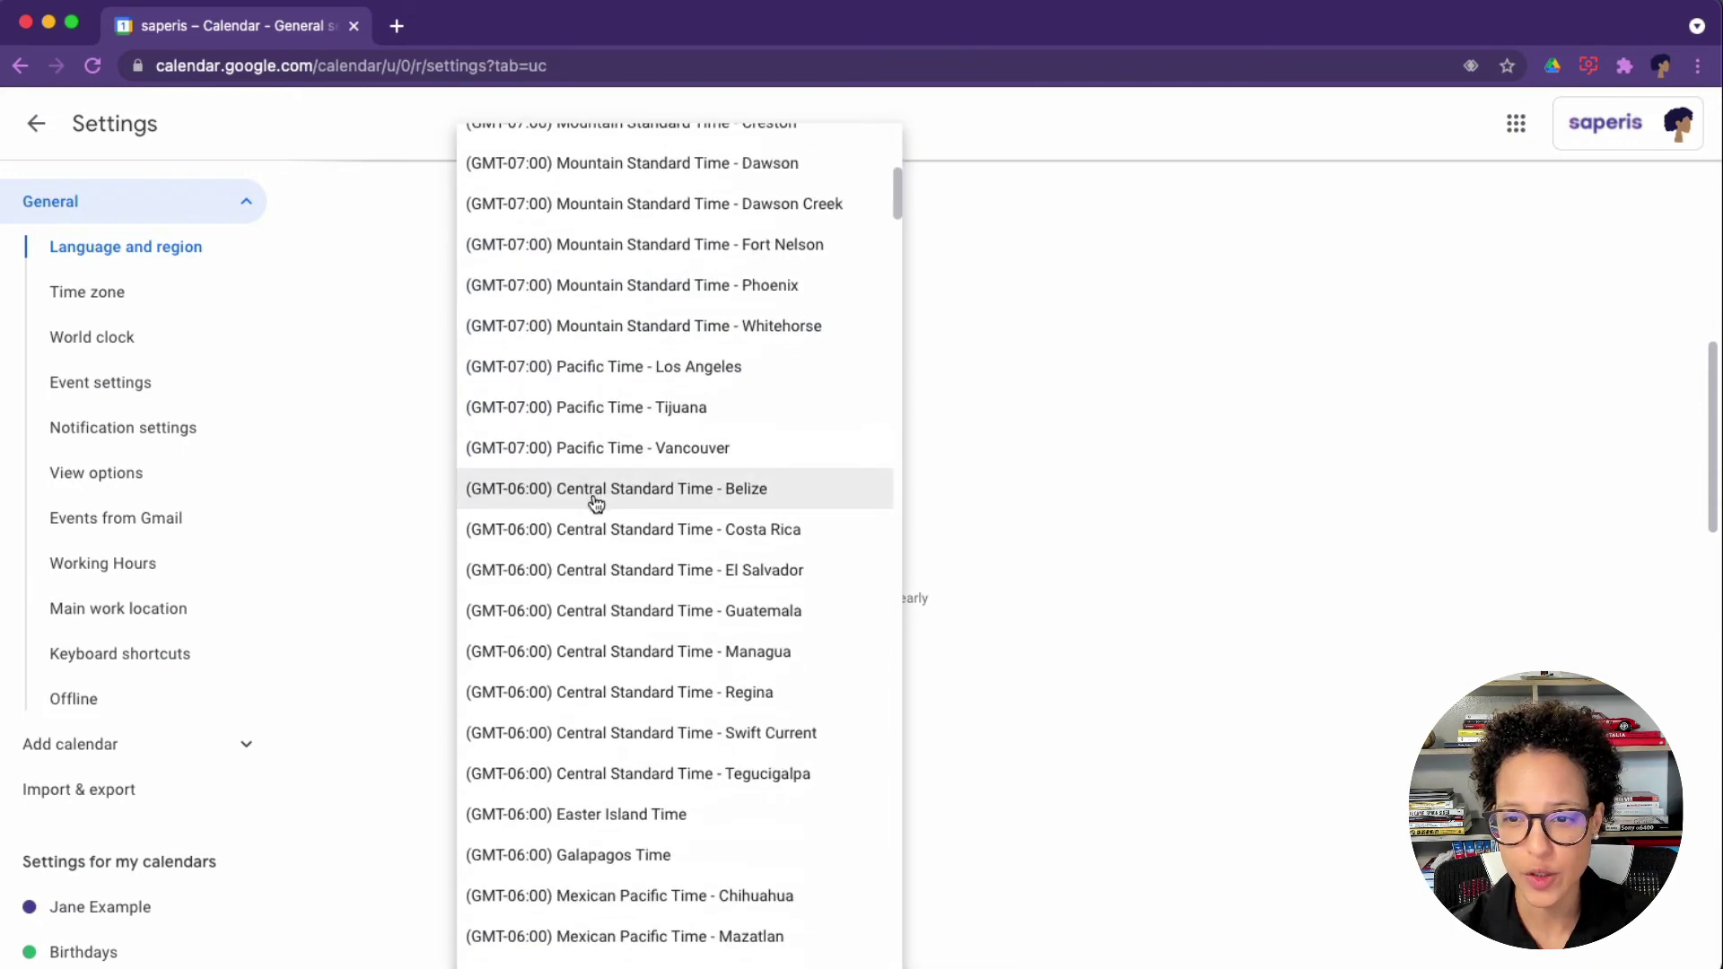
{"action": "left_click", "coordinate": [623, 388]}
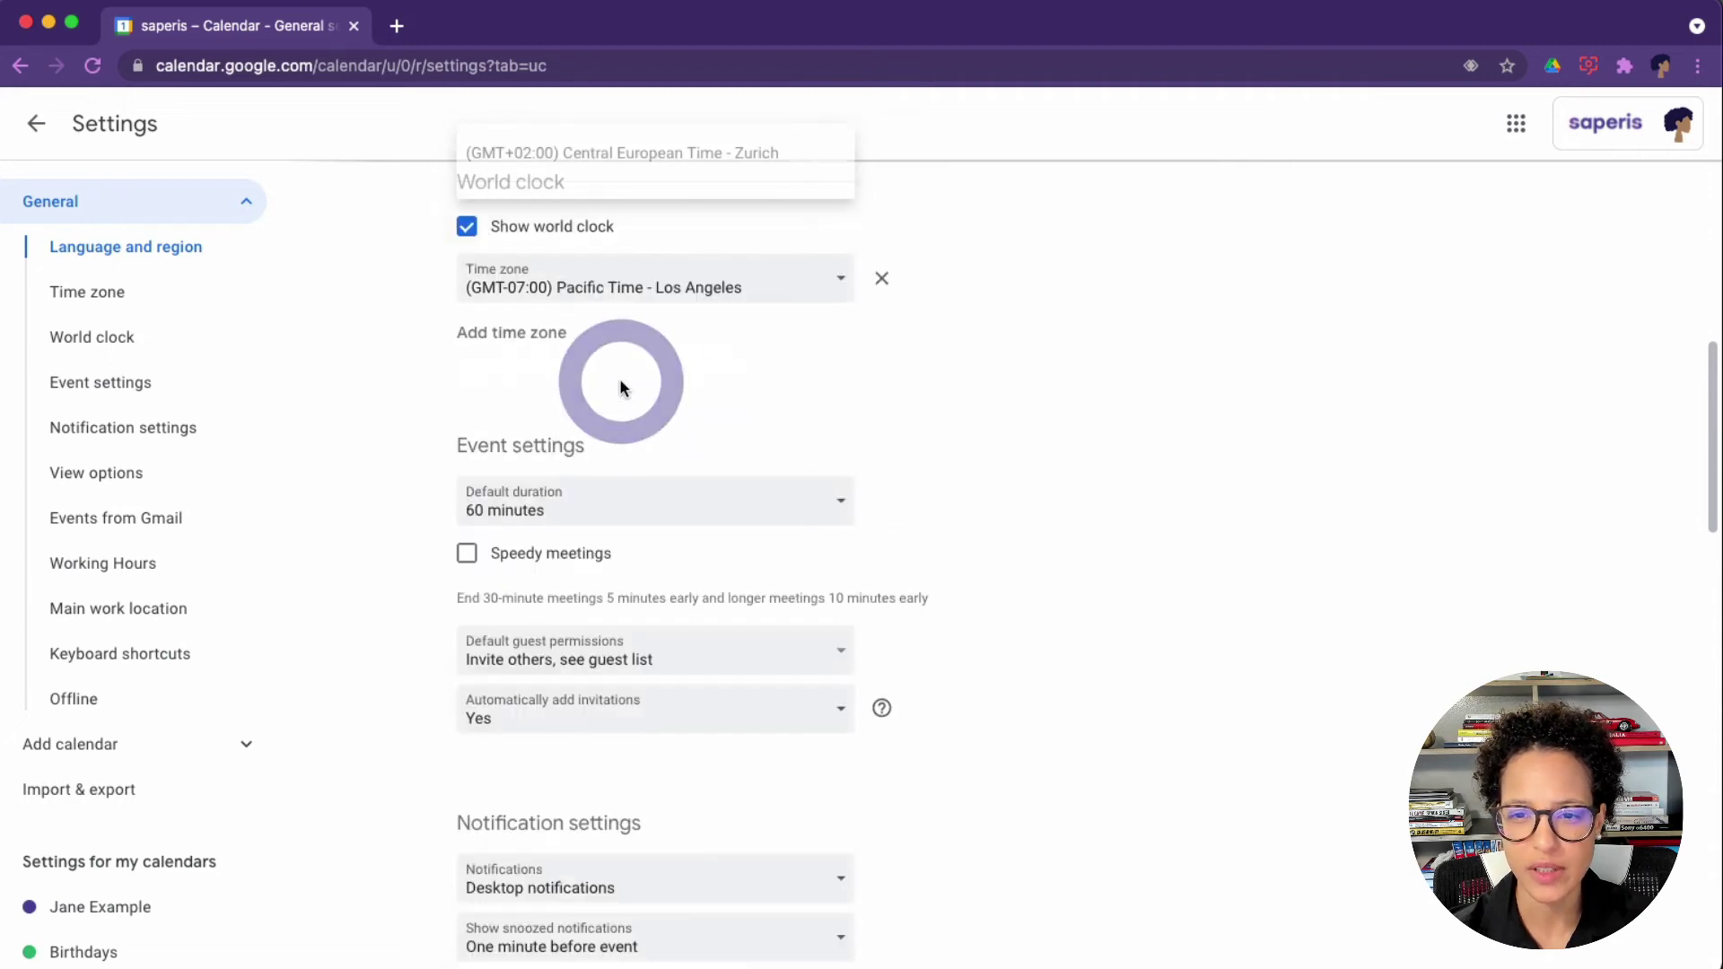
Add Western Indonesia Time - Pontianak as the second world clock zone
{"action": "left_click", "coordinate": [526, 347]}
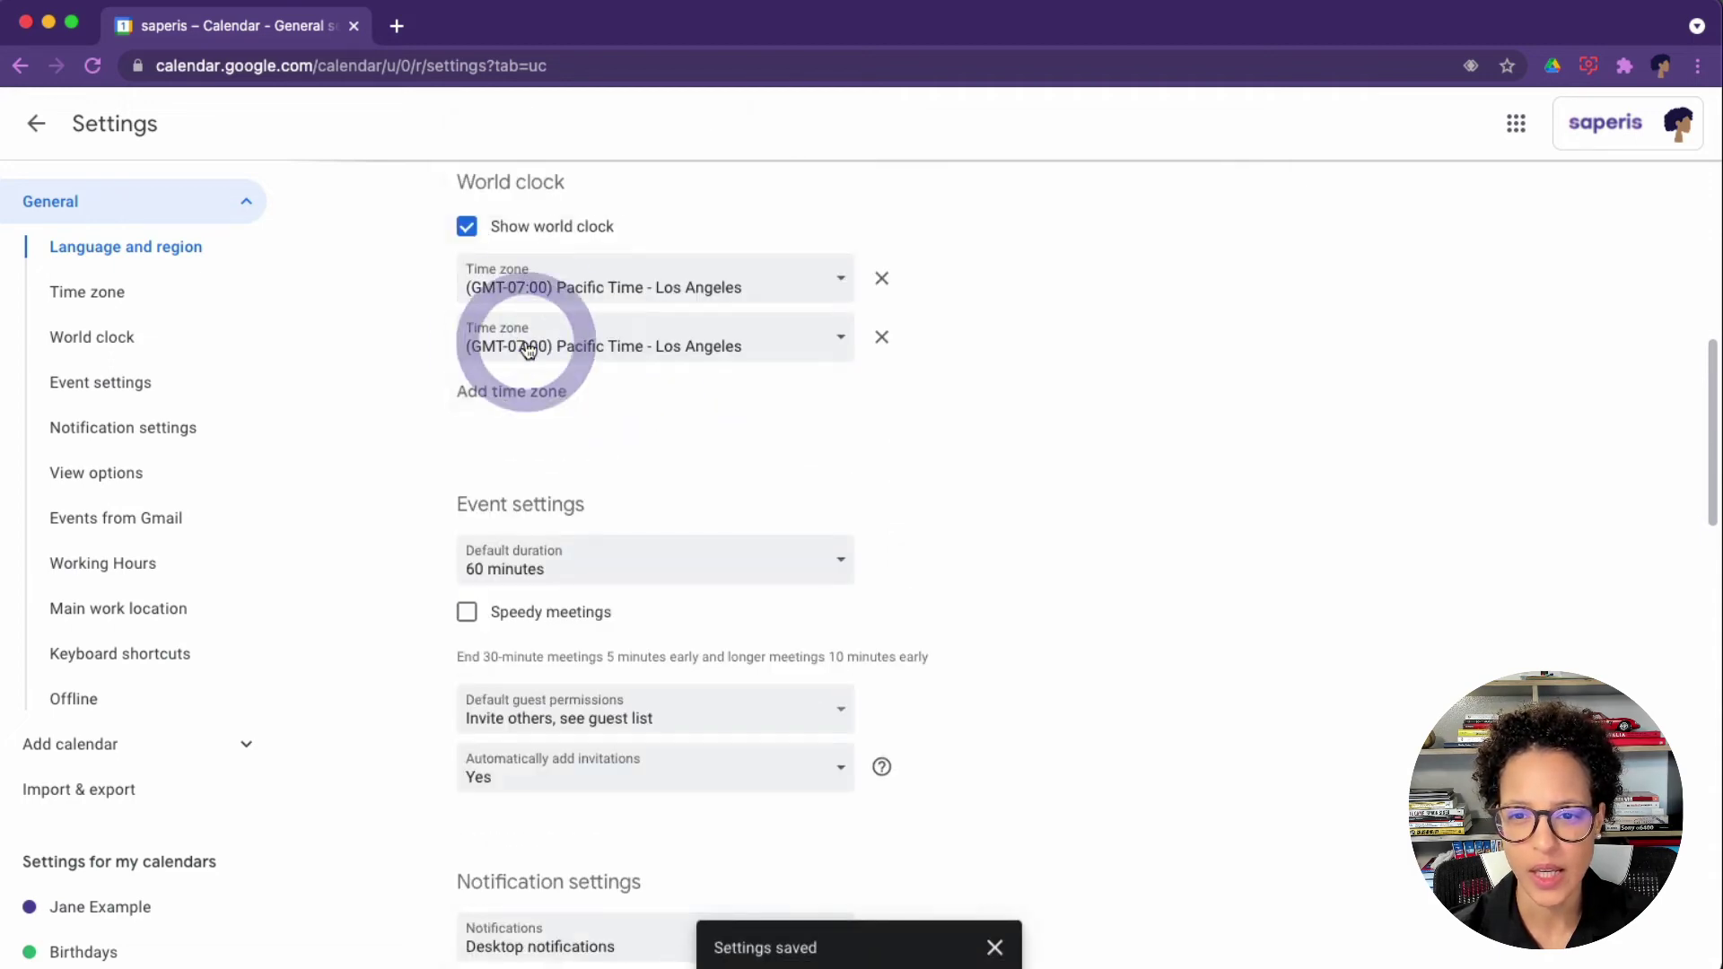
{"action": "left_click", "coordinate": [637, 348]}
{"action": "scroll", "coordinate": [689, 451], "scroll_direction": "down", "scroll_amount": 15}
{"action": "scroll", "coordinate": [689, 452], "scroll_direction": "down", "scroll_amount": 20}
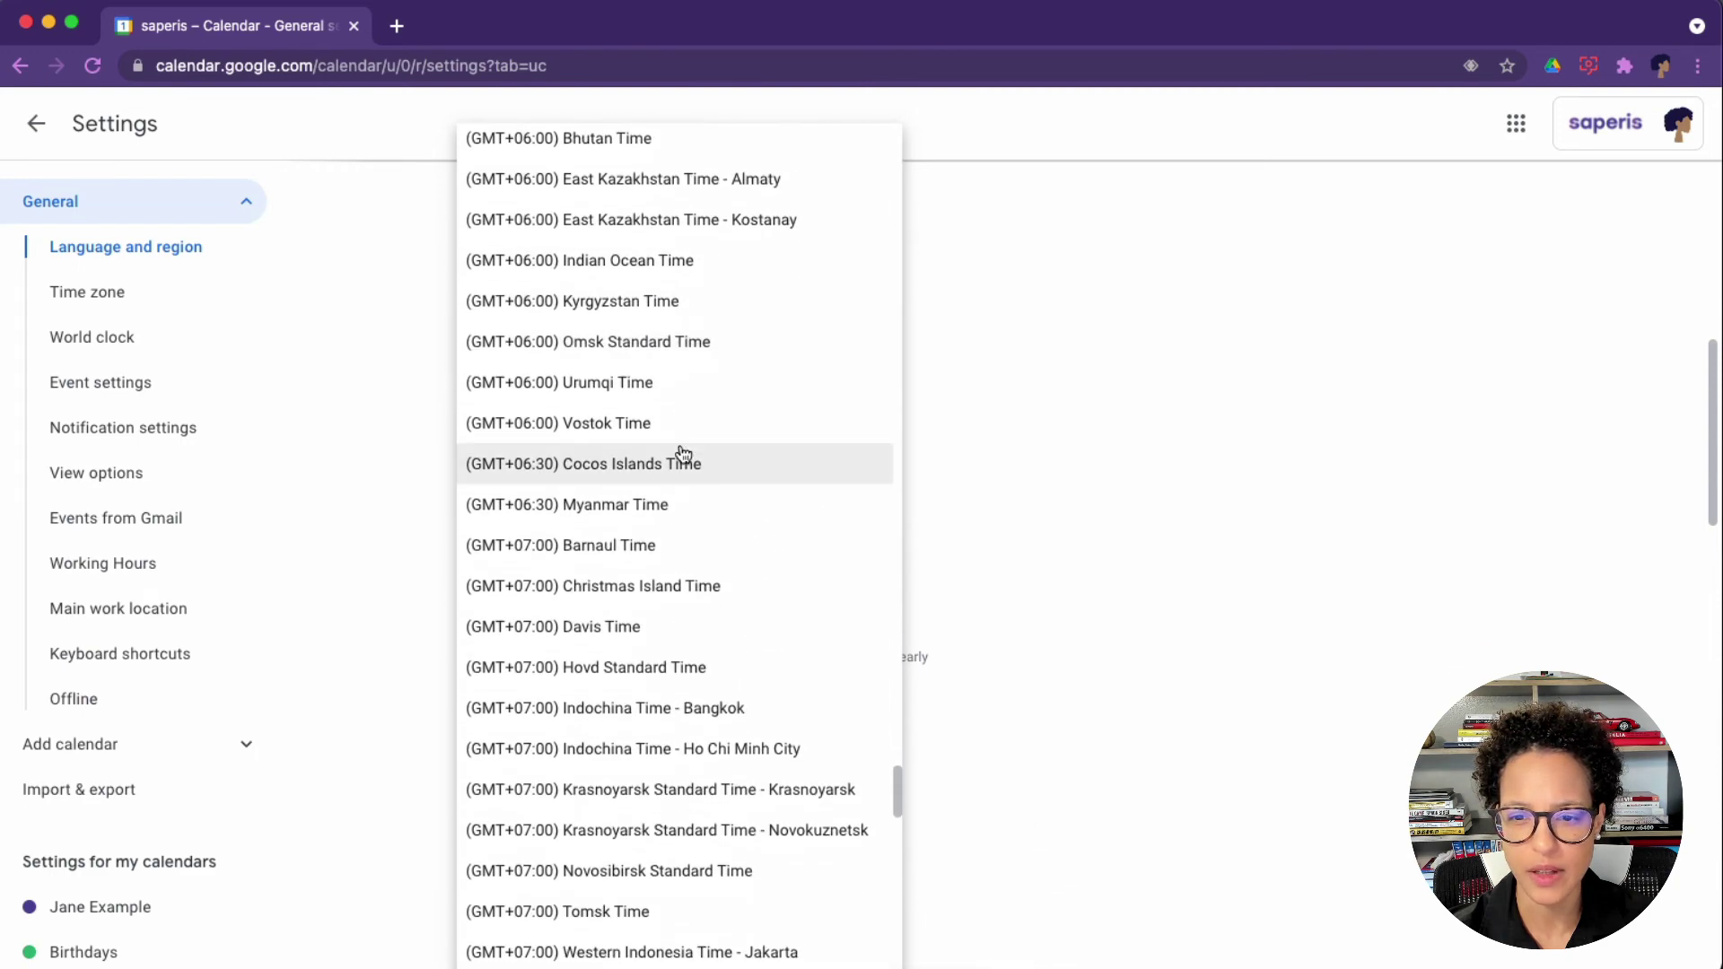
{"action": "scroll", "coordinate": [683, 454], "scroll_direction": "down", "scroll_amount": 5}
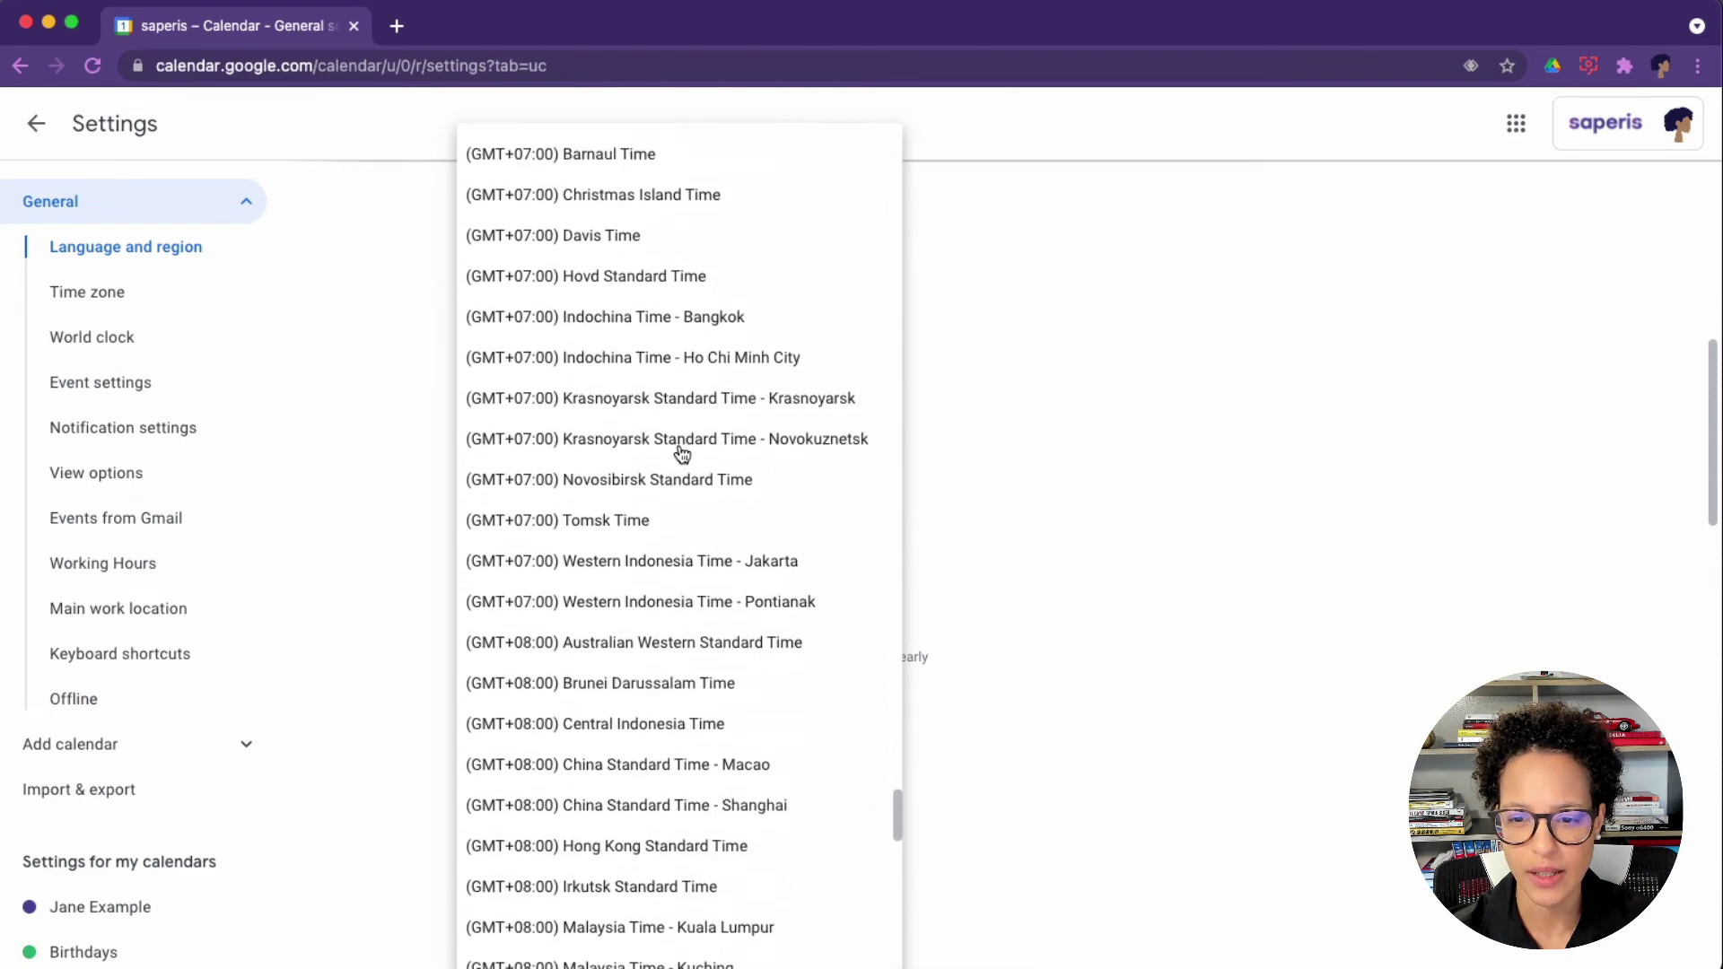
{"action": "left_click", "coordinate": [665, 603]}
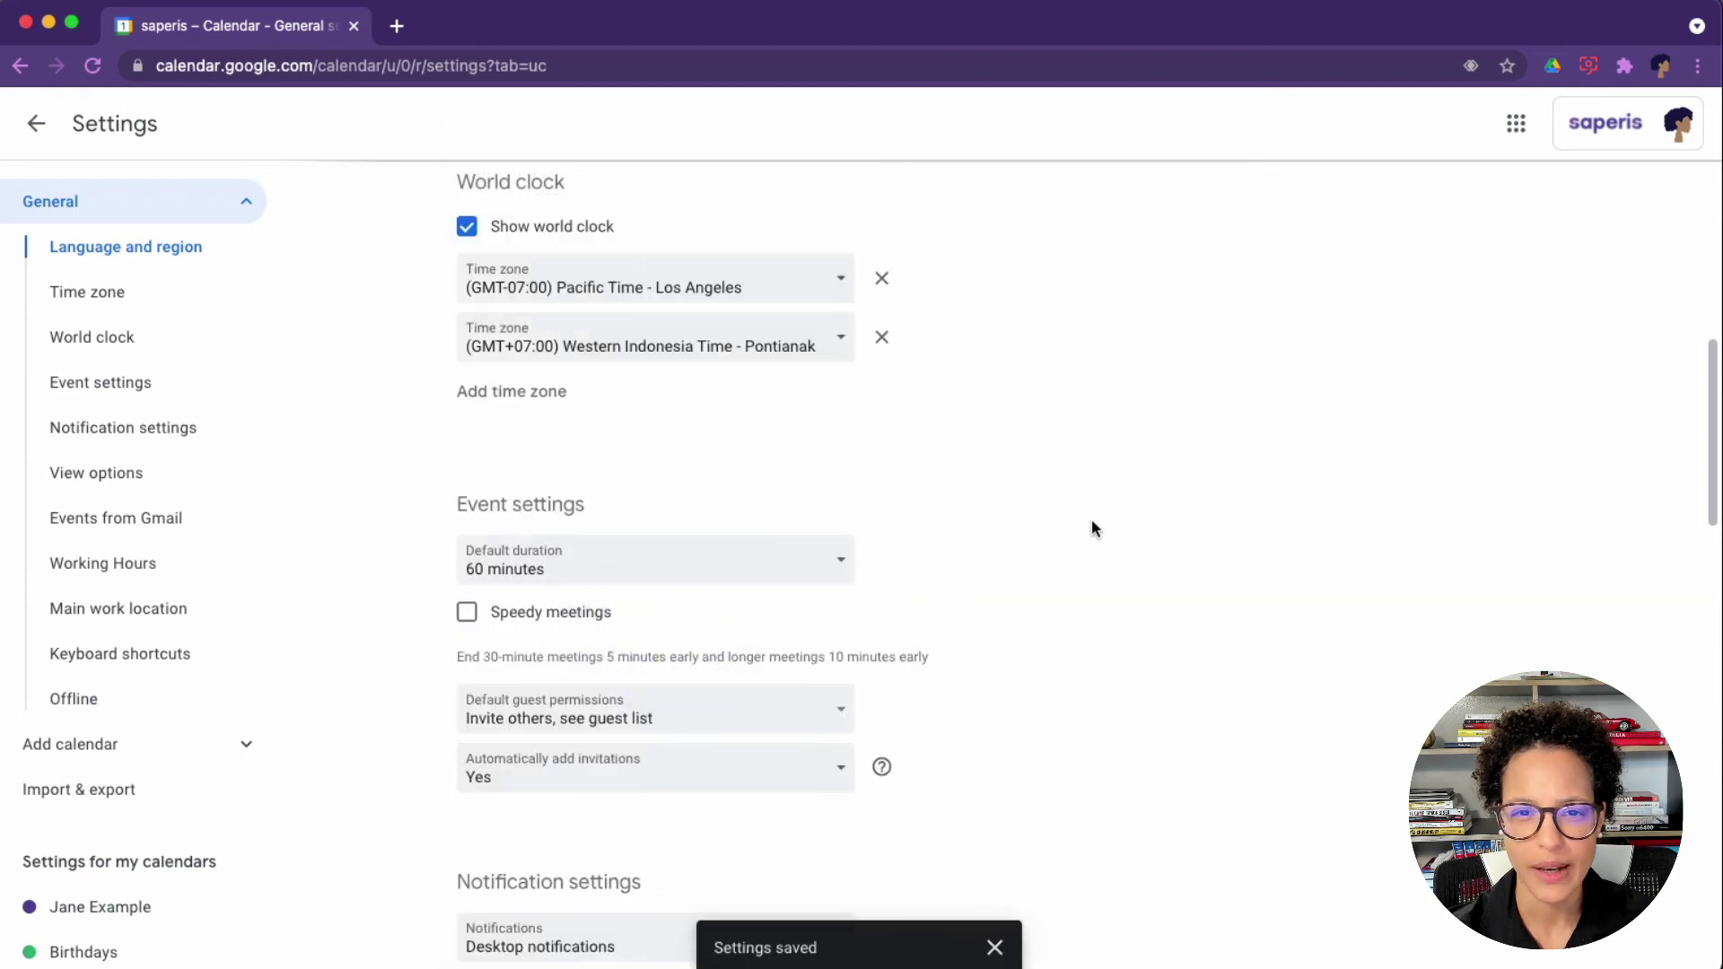
{"action": "left_click", "coordinate": [36, 123]}
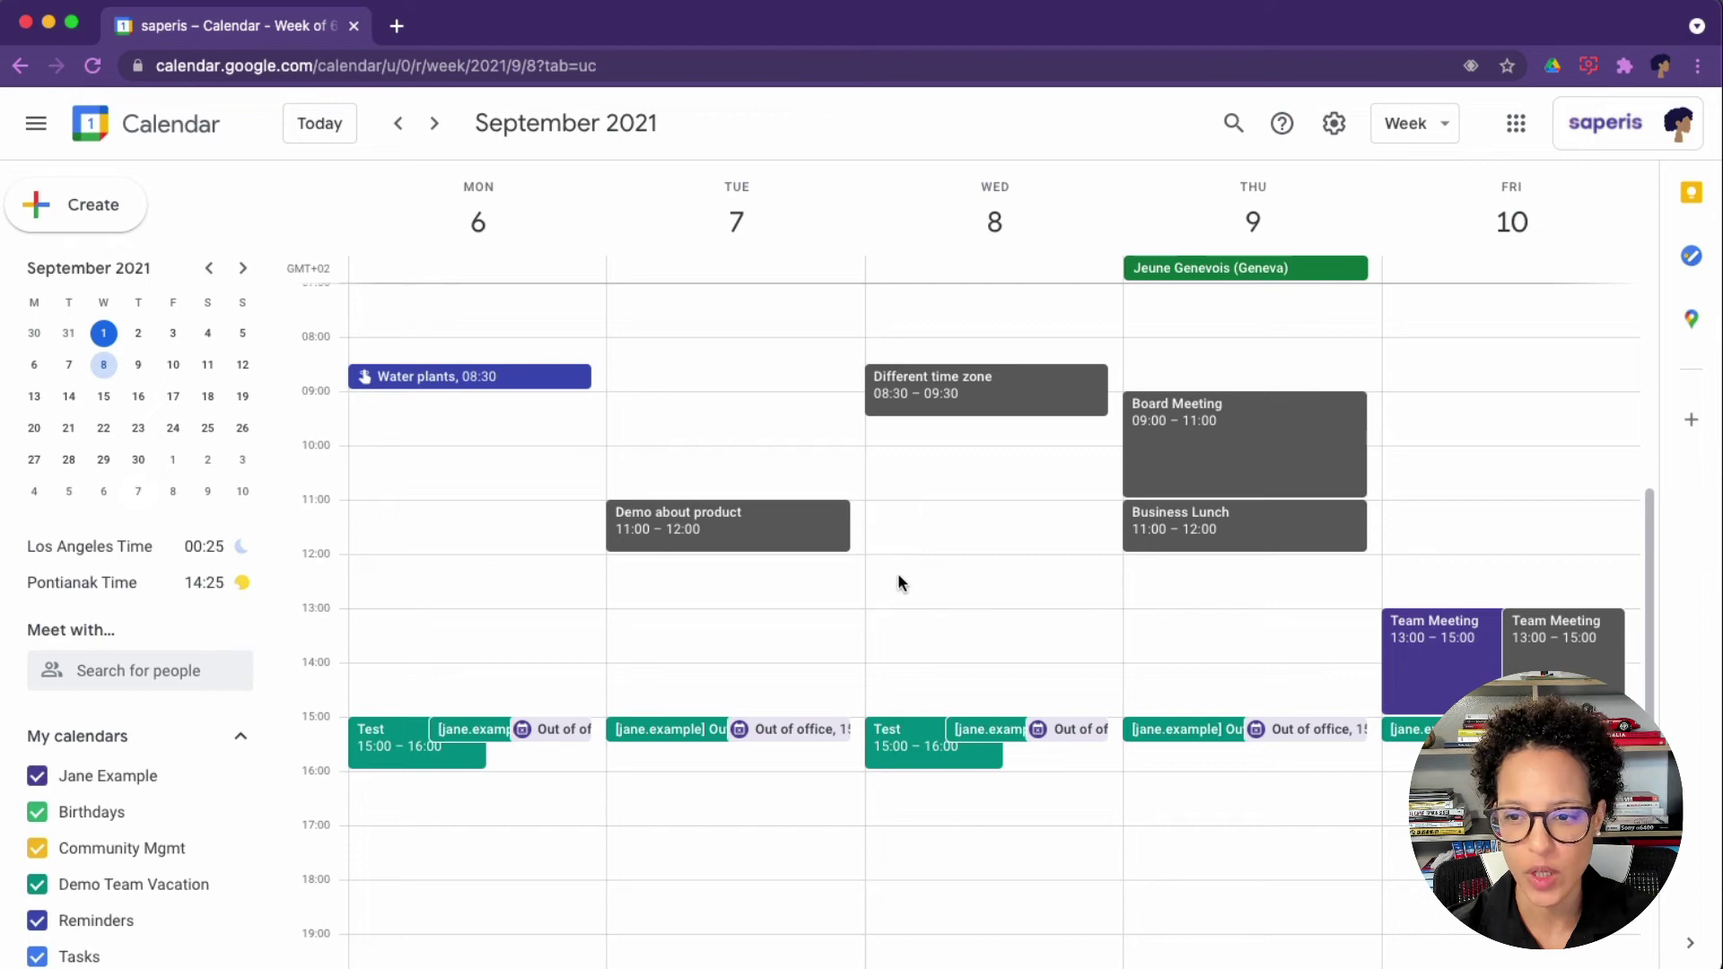
{"action": "left_click", "coordinate": [897, 579]}
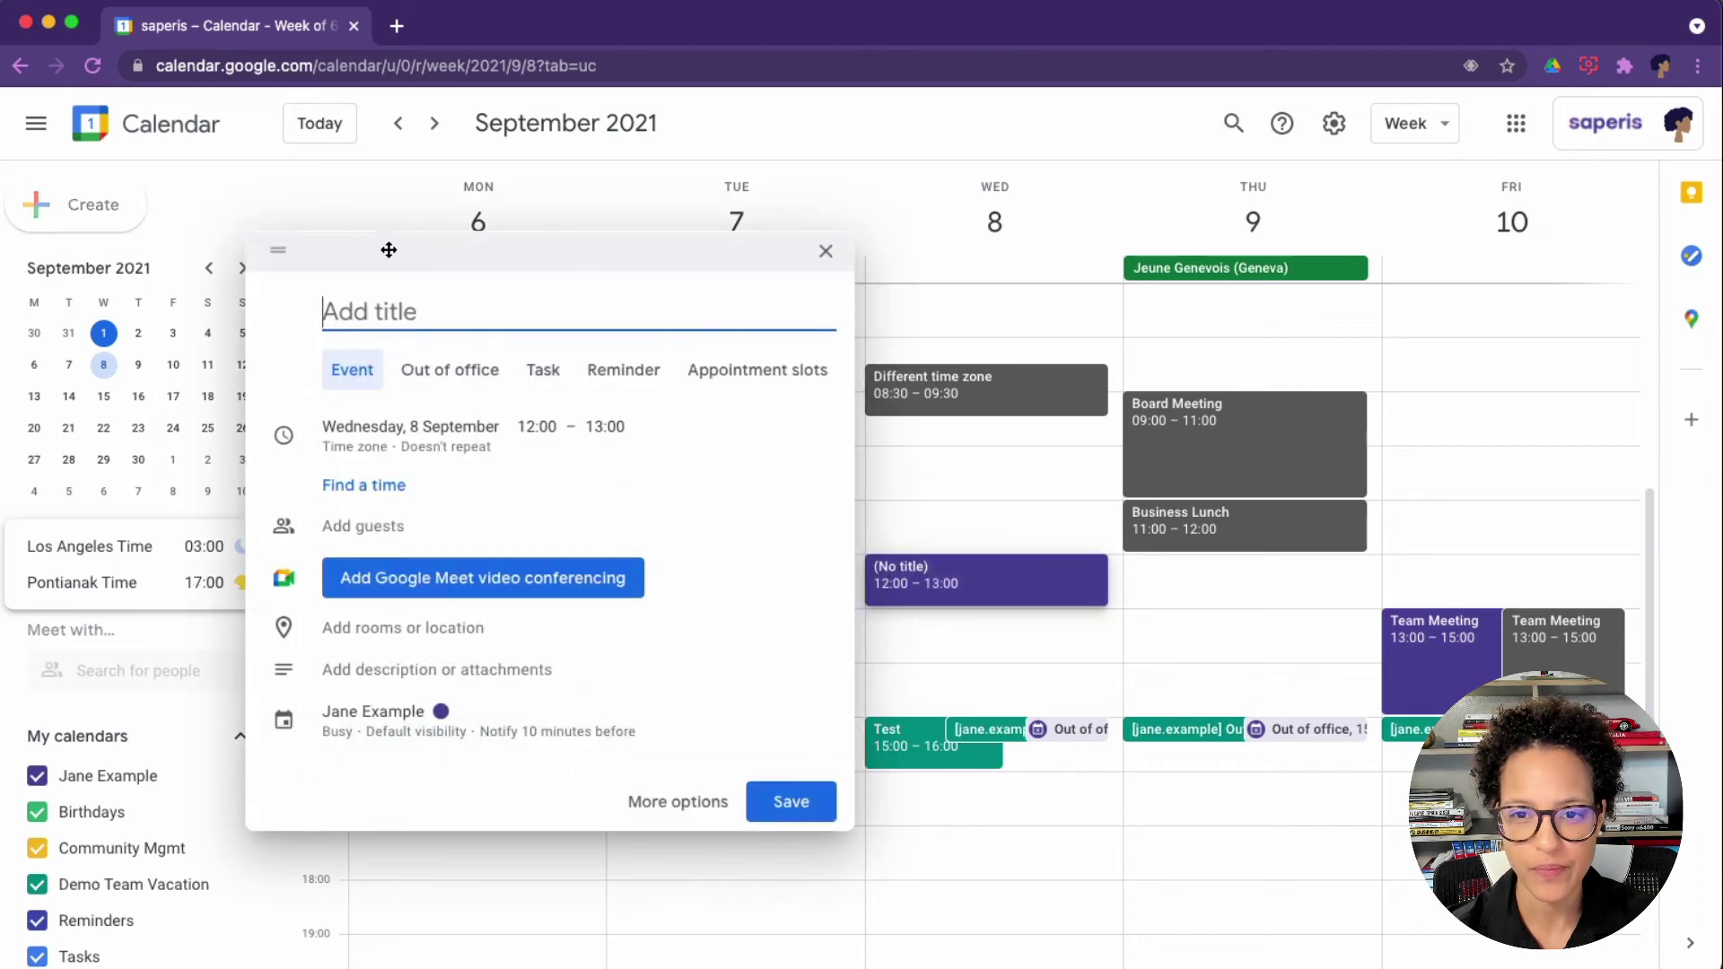
{"action": "left_click_drag", "start_coordinate": [386, 250], "coordinate": [762, 252]}
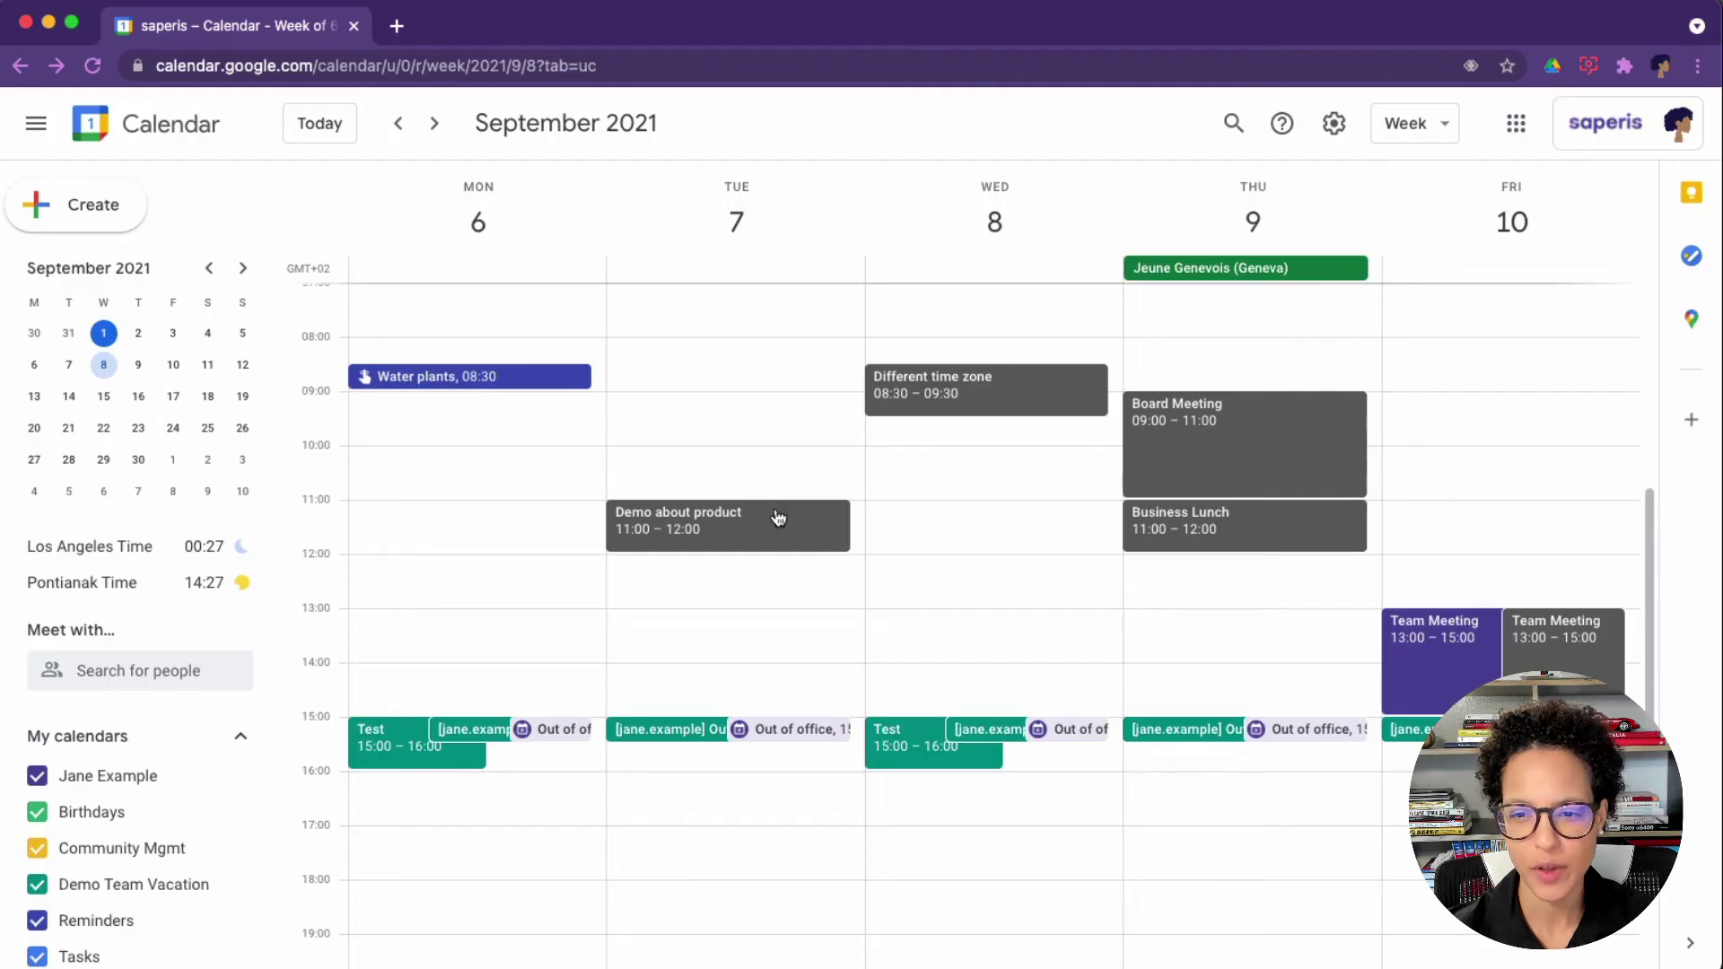
Email the Demo about product guests the message 'sdfsdfsdf'
{"action": "left_click", "coordinate": [748, 544]}
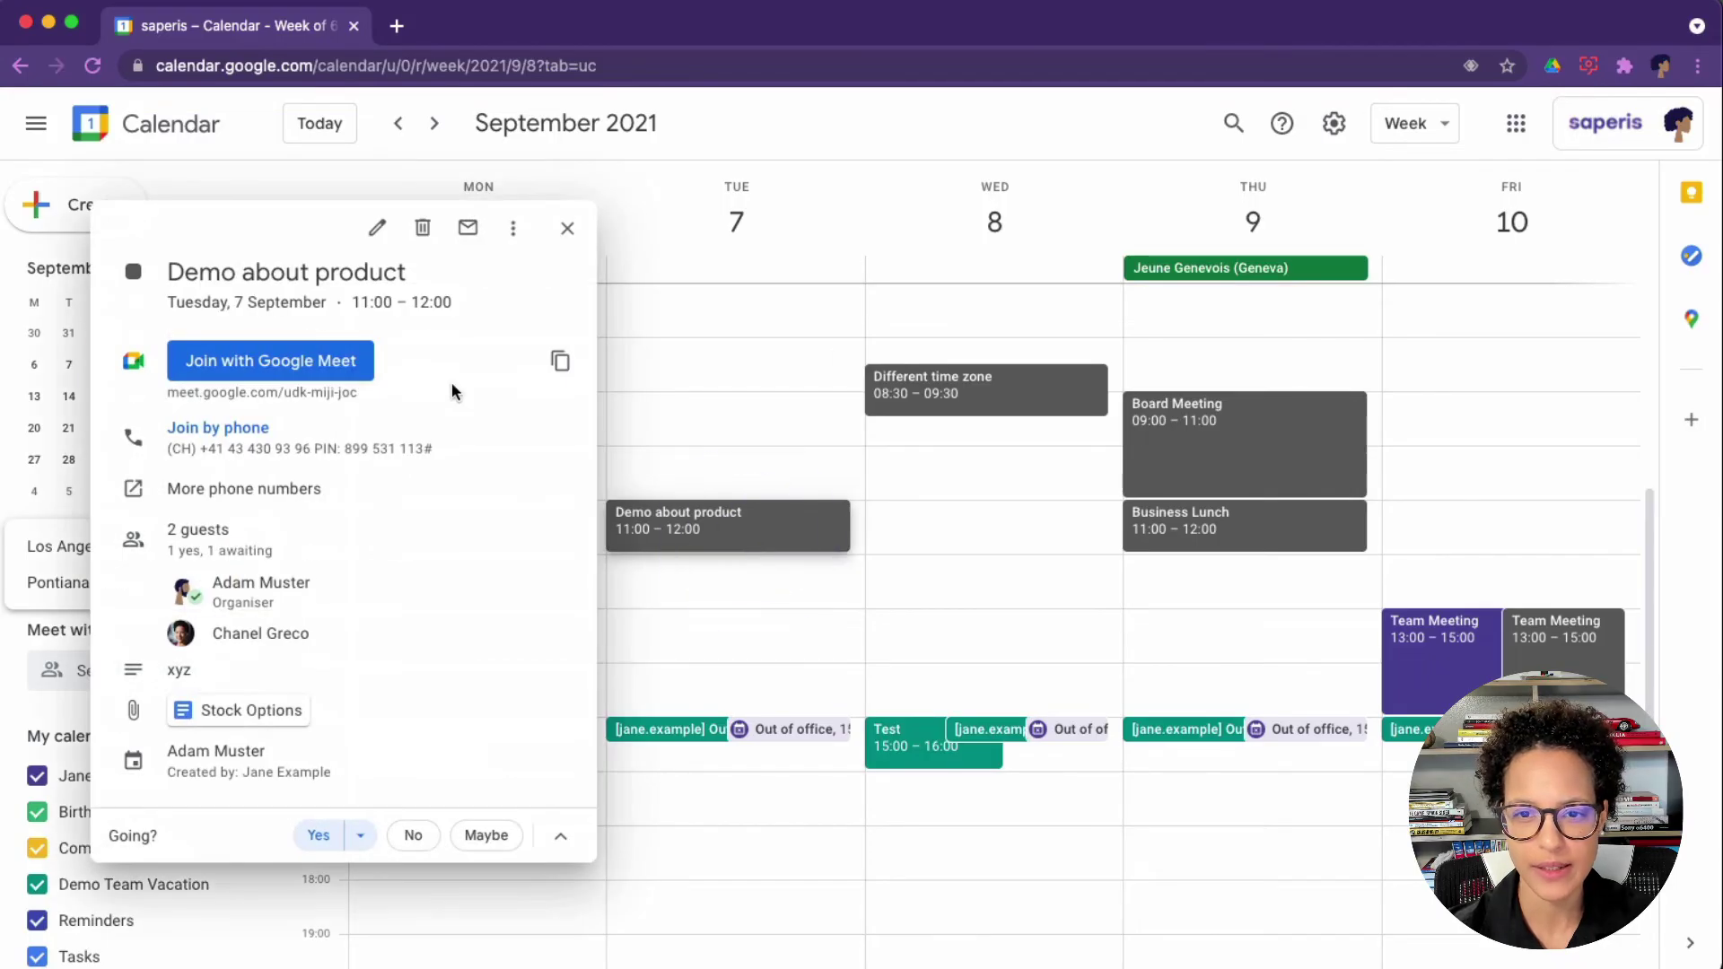
{"action": "left_click", "coordinate": [468, 227]}
{"action": "type", "text": "sdfsdfsdf"}
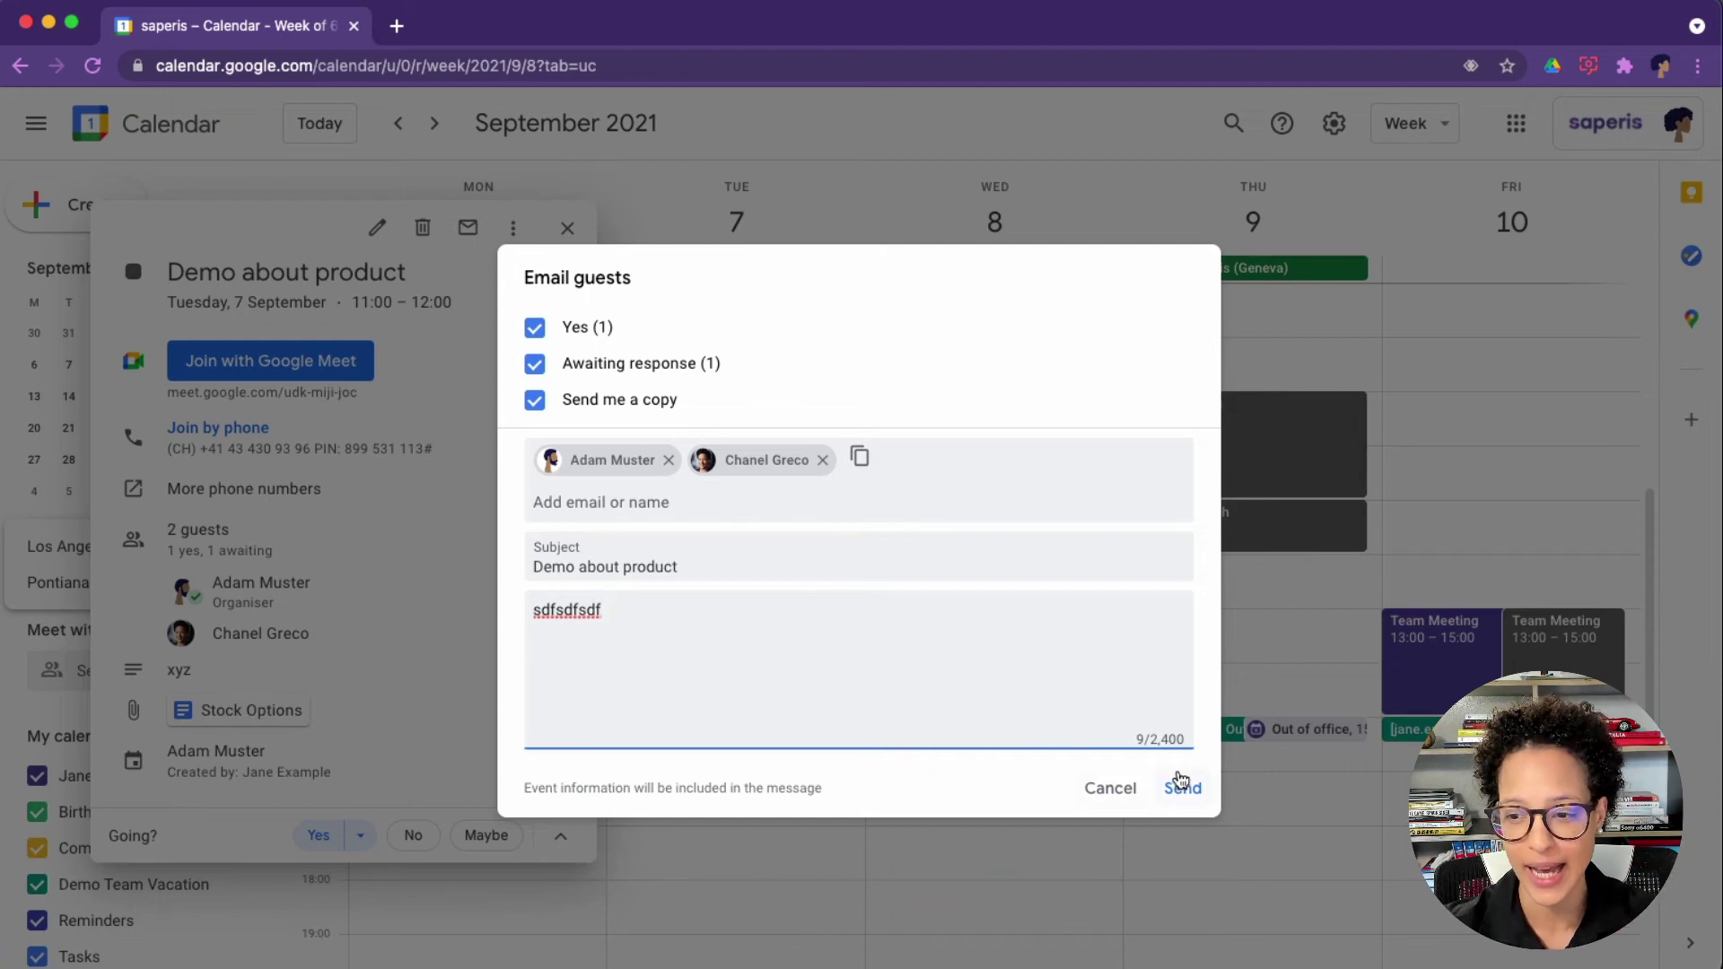
{"action": "left_click", "coordinate": [1183, 788]}
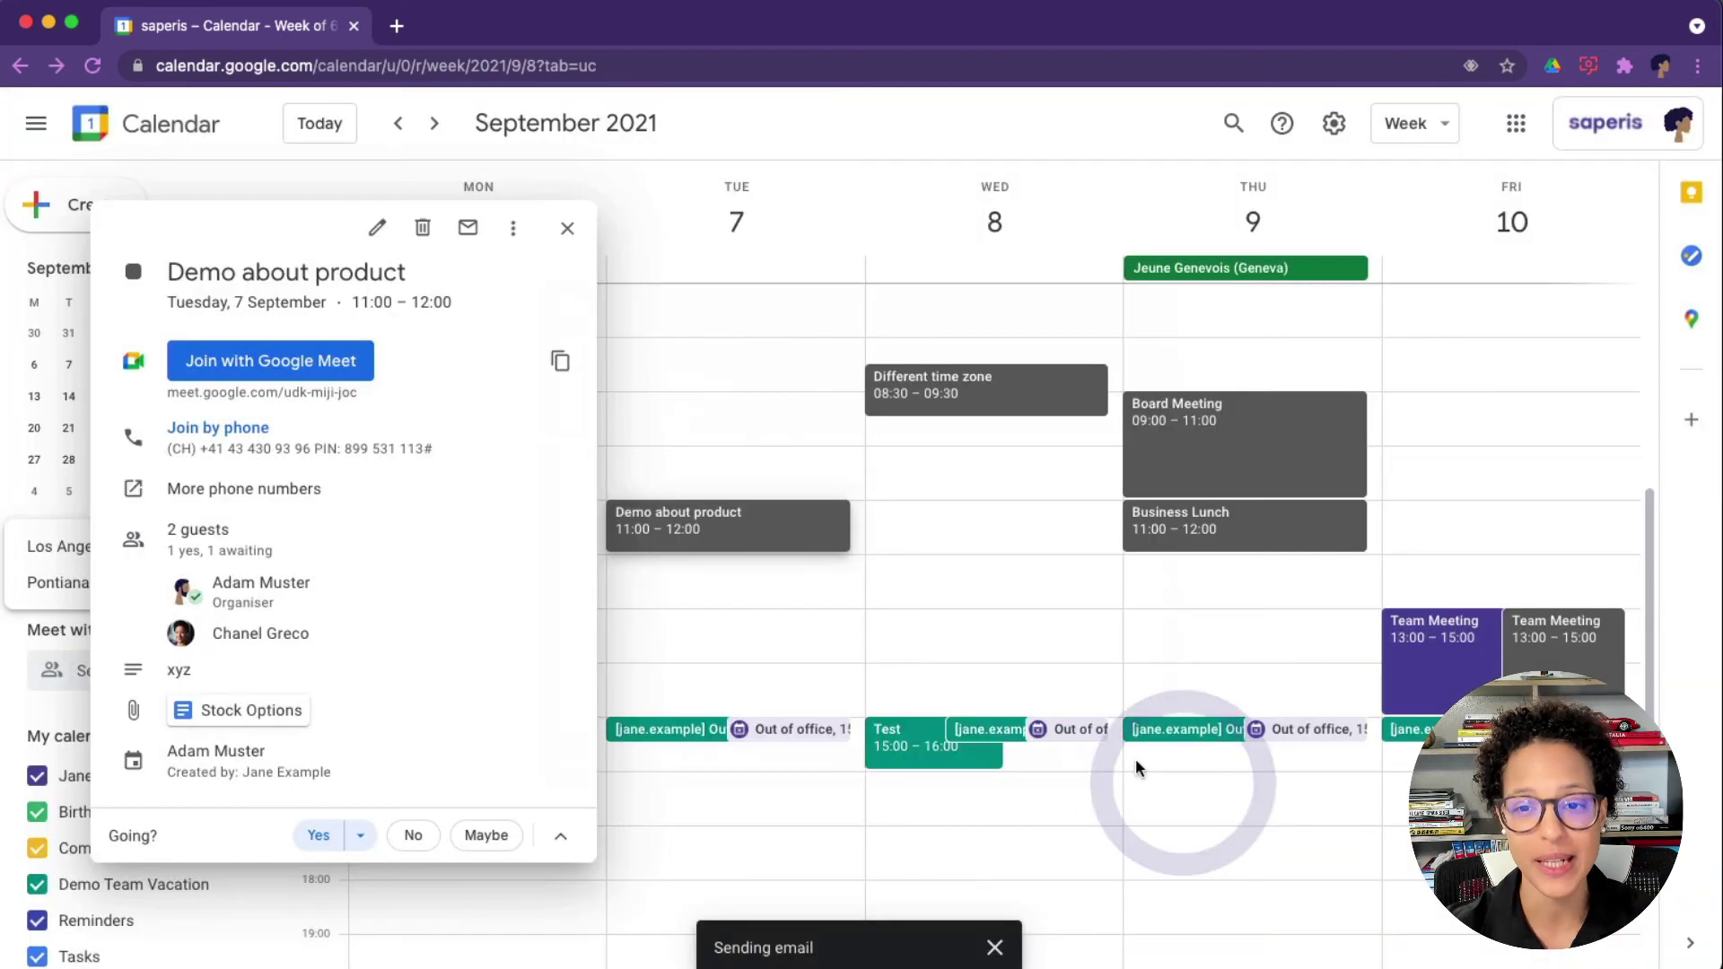
{"action": "left_click", "coordinate": [568, 228]}
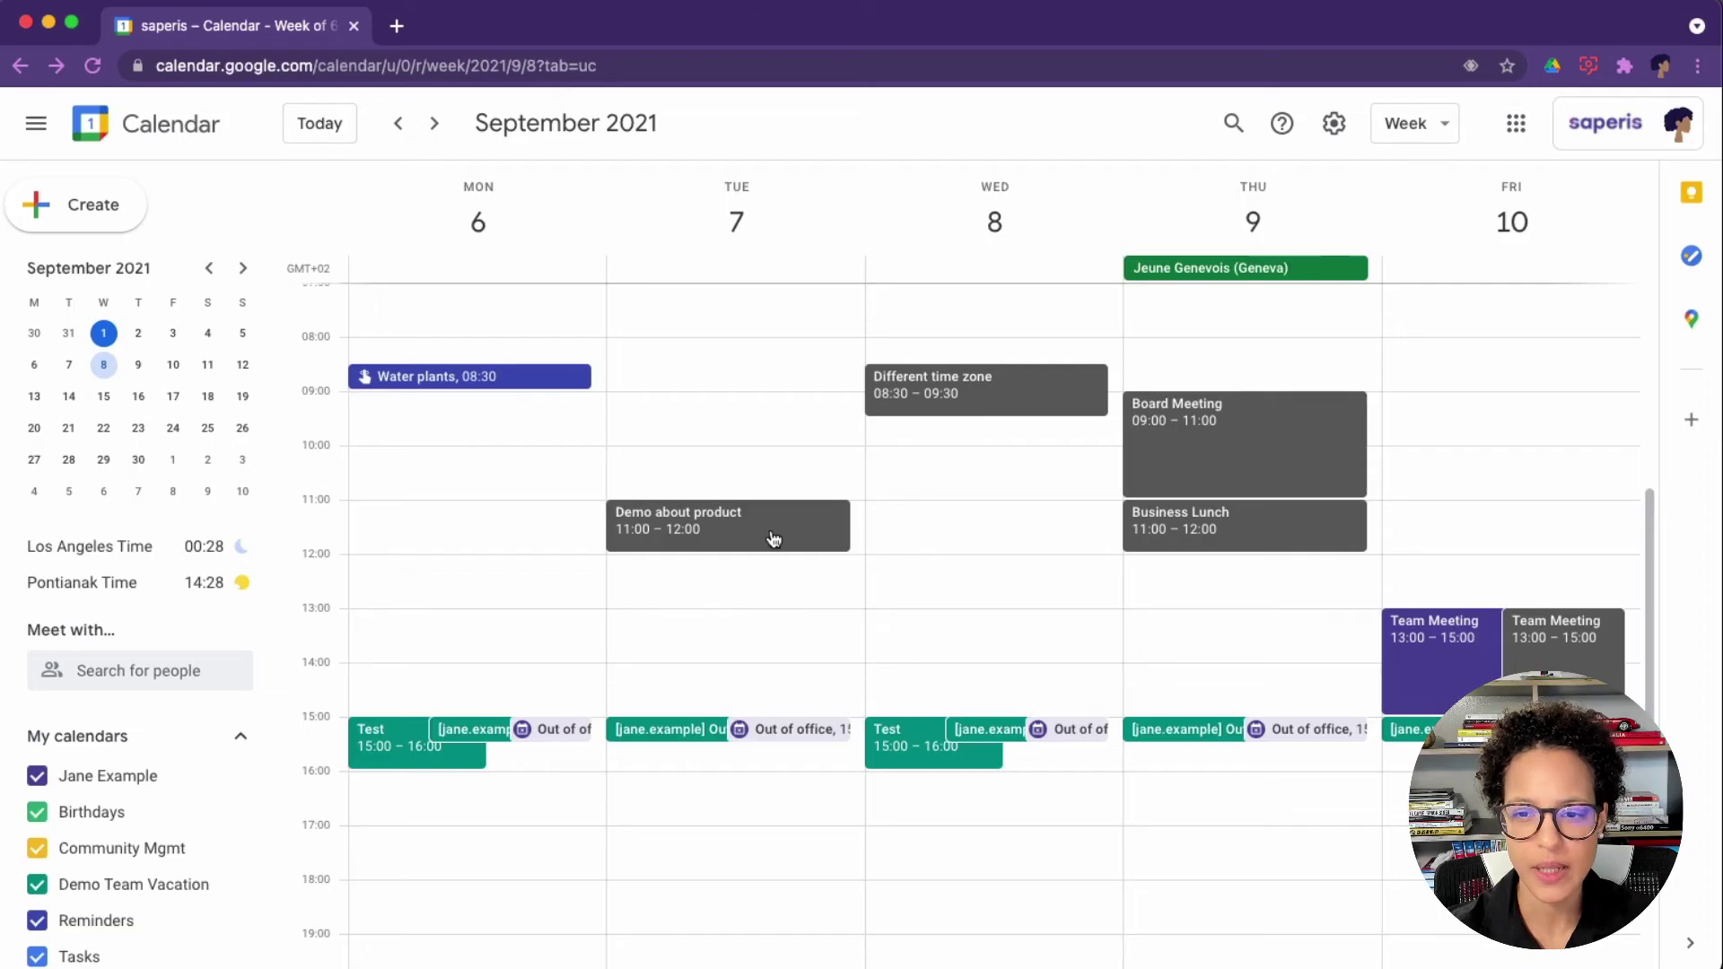
Reschedule Demo about product to start at 11:15 and save it
{"action": "left_click", "coordinate": [774, 539]}
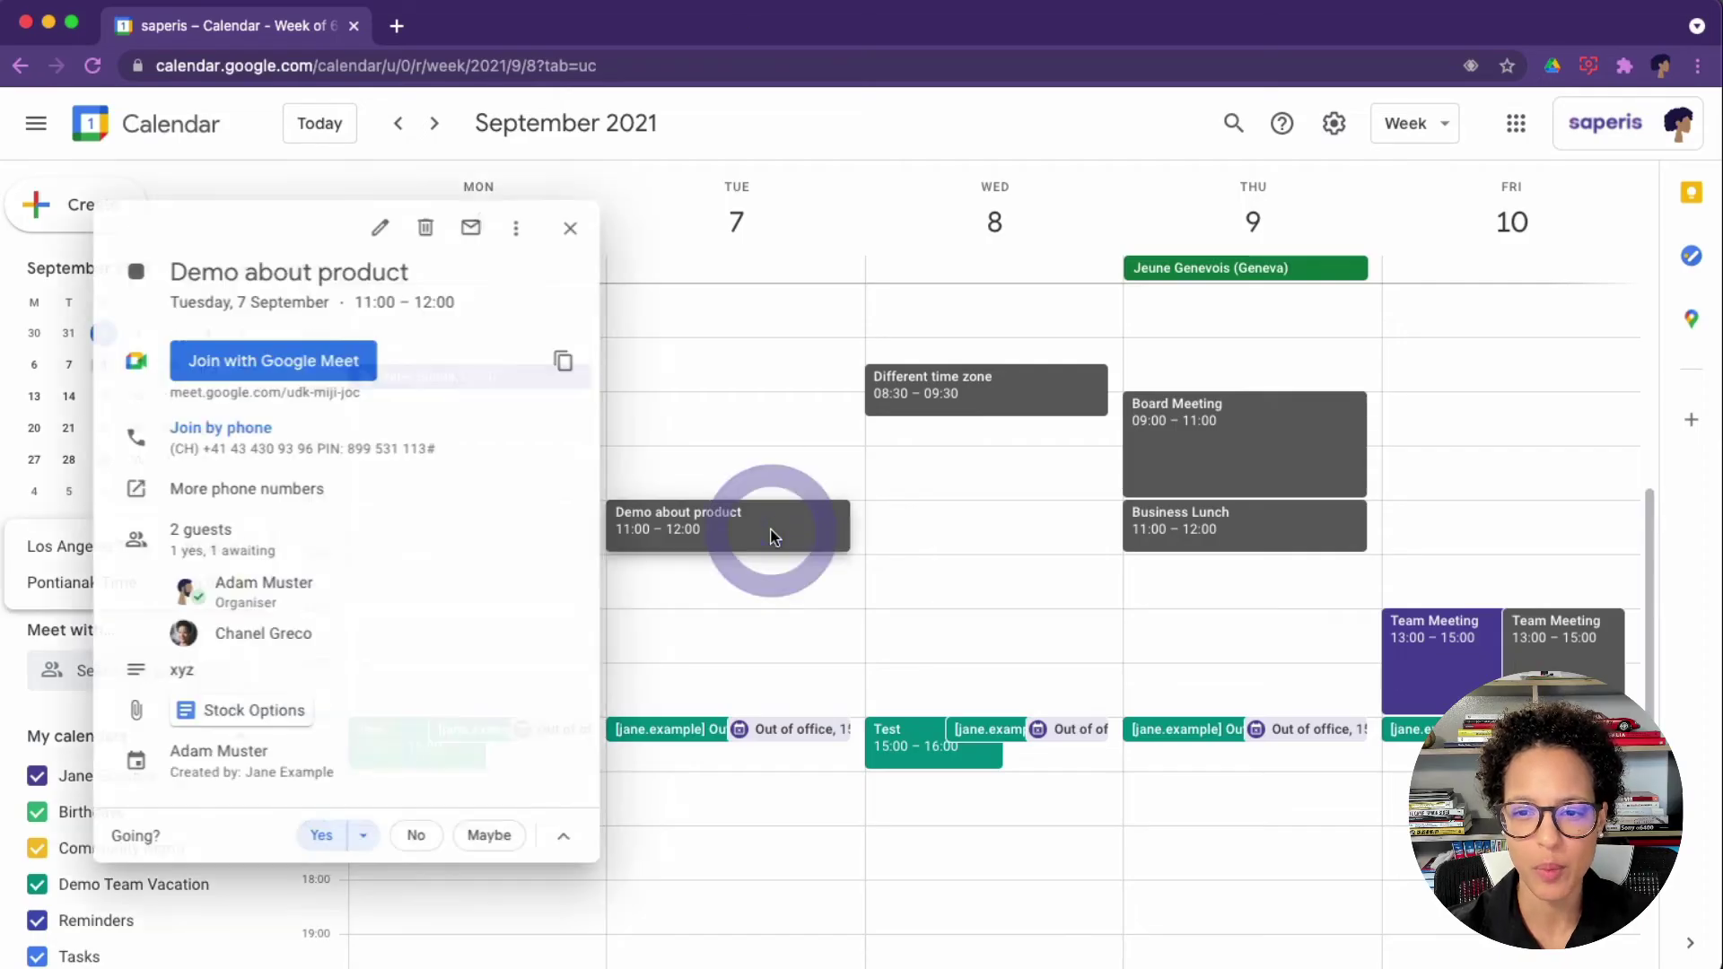
{"action": "left_click", "coordinate": [382, 232]}
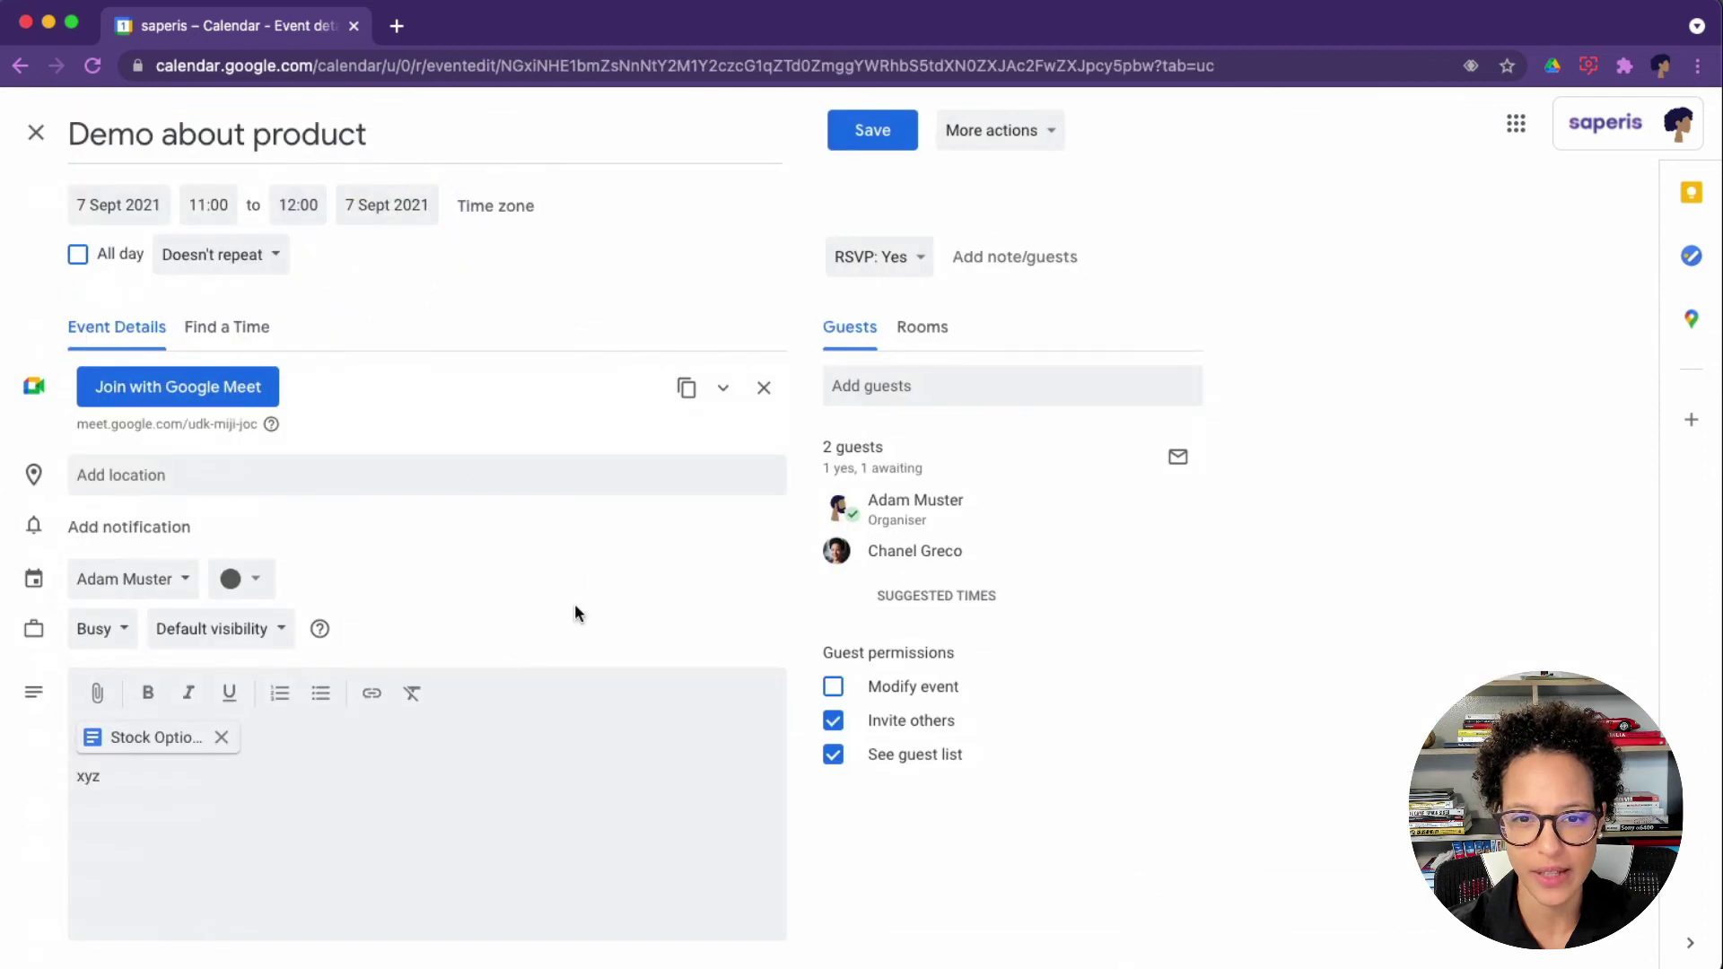
{"action": "left_click", "coordinate": [221, 216]}
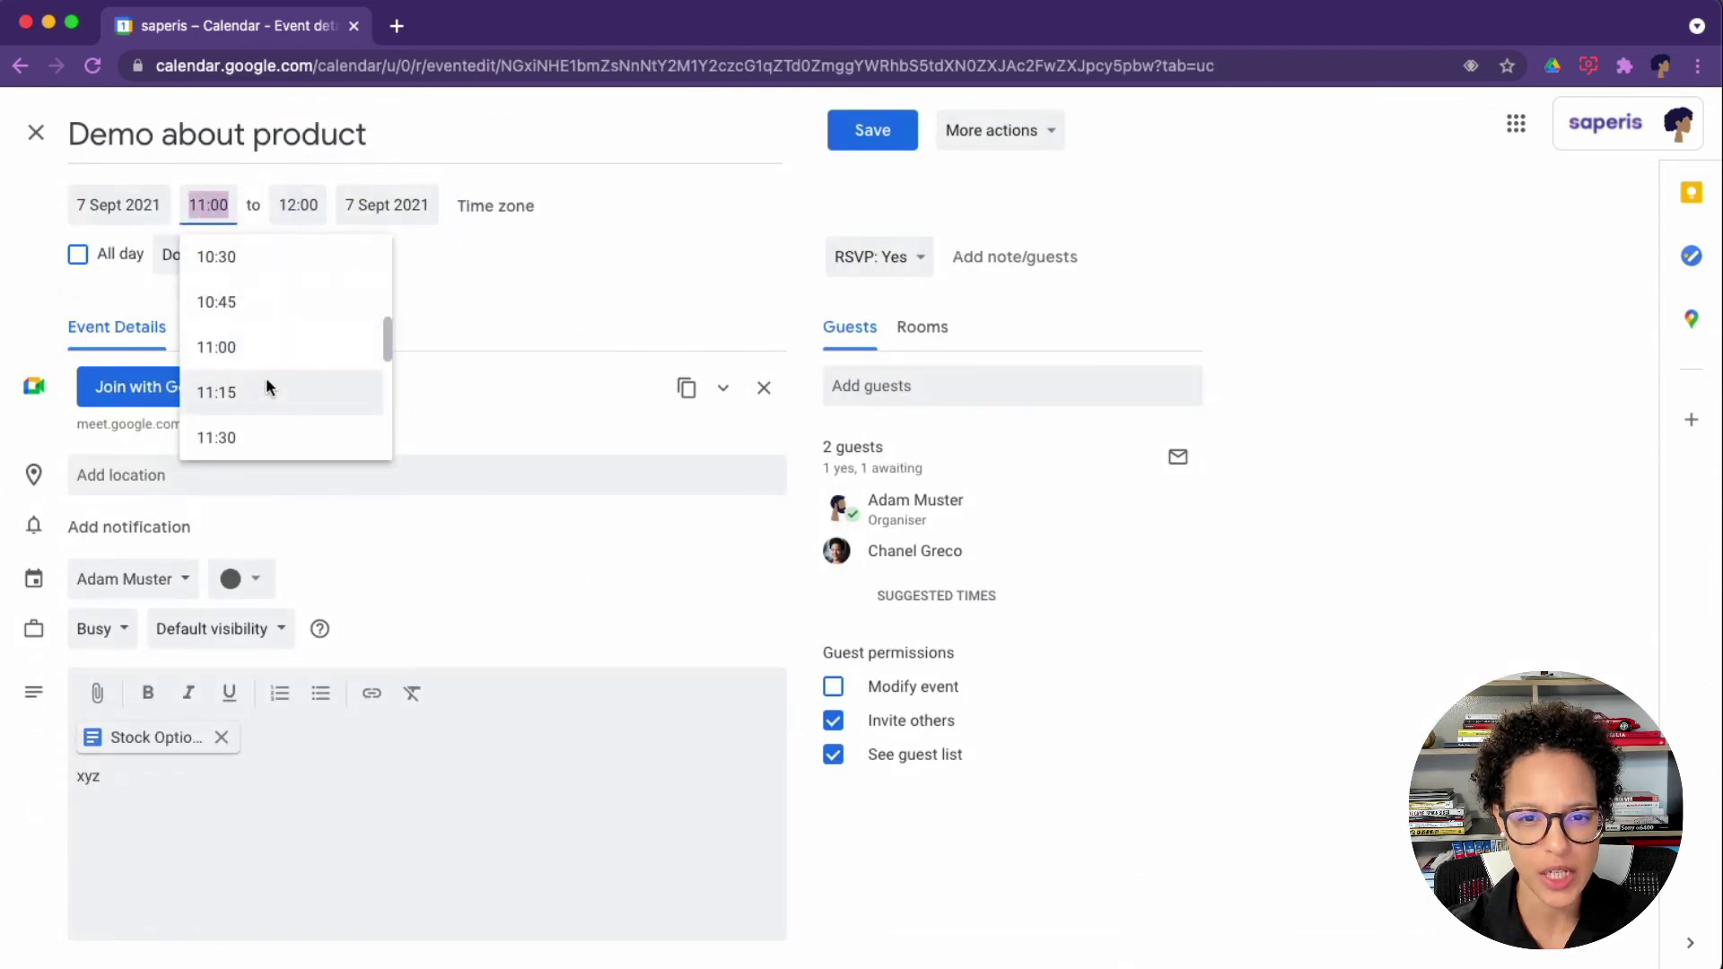
{"action": "left_click", "coordinate": [266, 392]}
{"action": "left_click", "coordinate": [876, 130]}
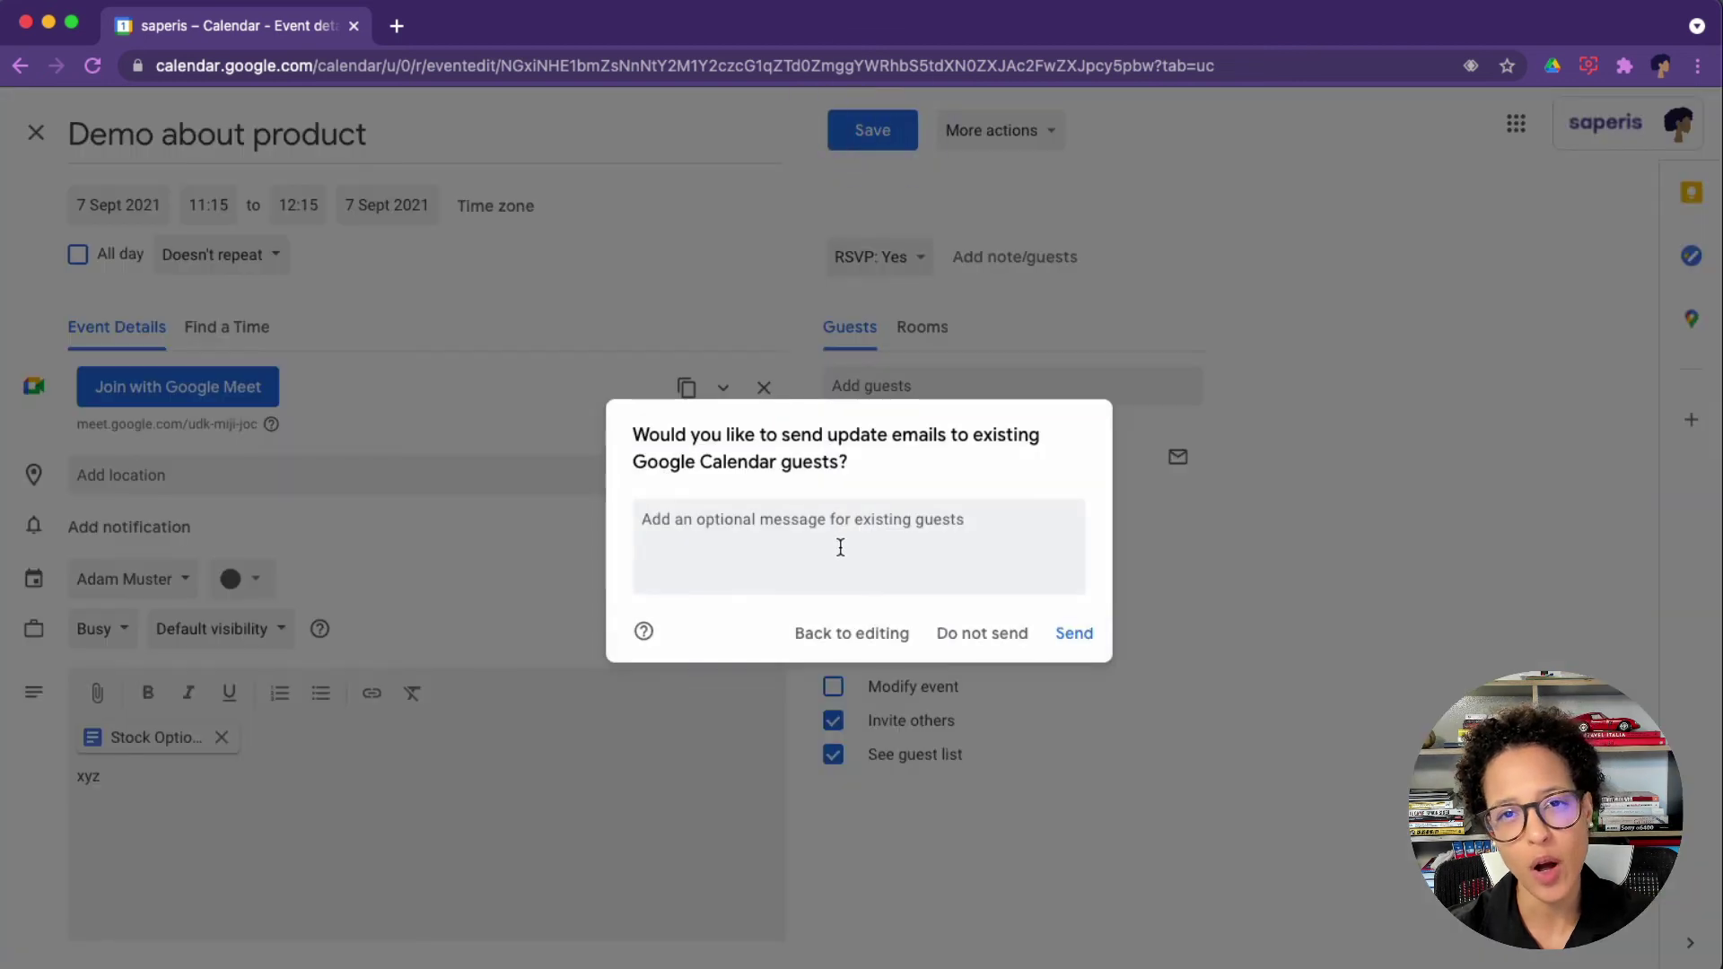
Send guests the update with the note 'the even has changed...'
{"action": "left_click", "coordinate": [841, 548]}
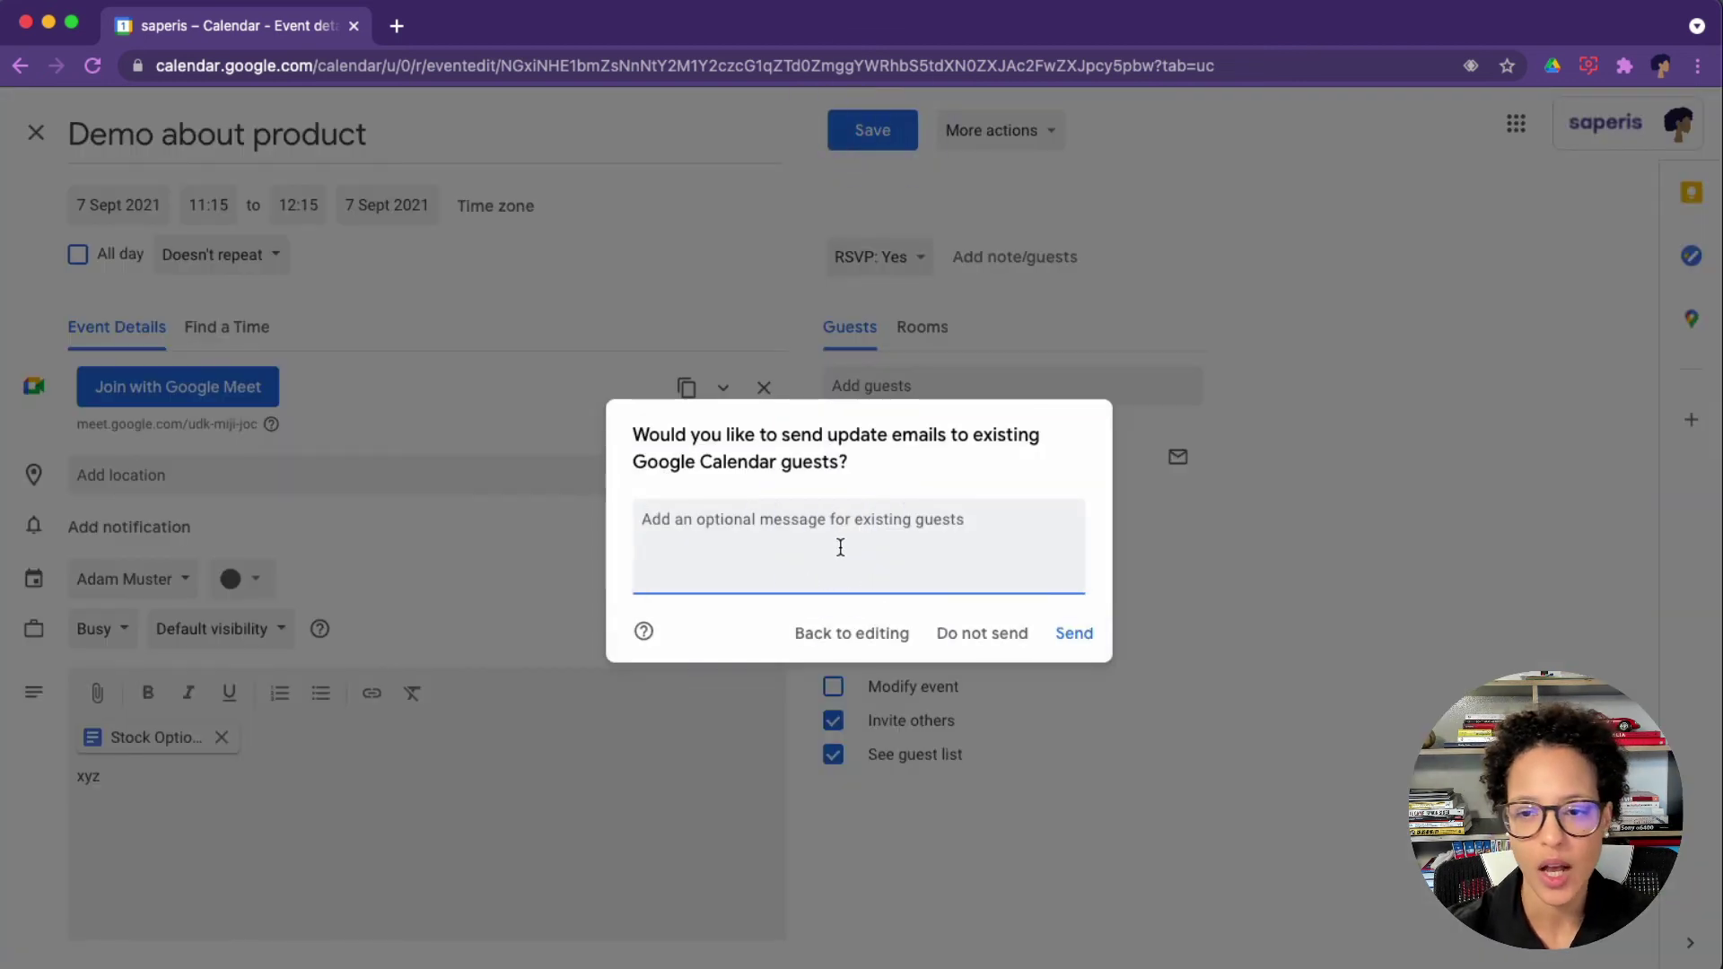
{"action": "type", "text": "the even "}
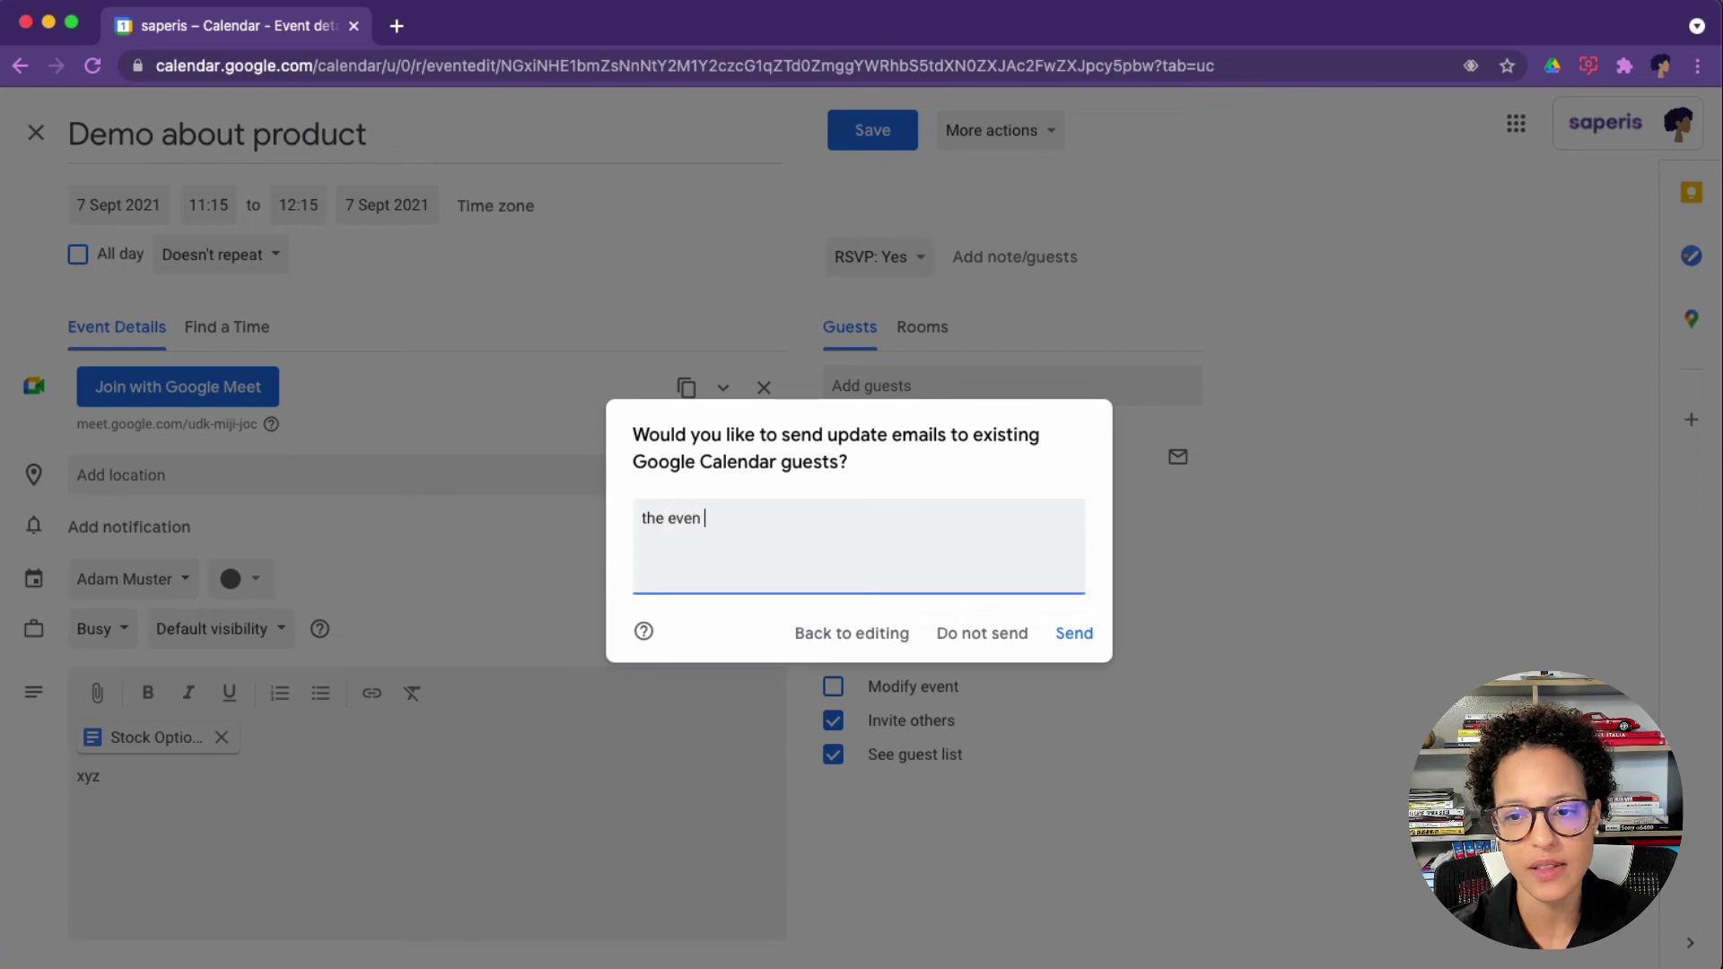
{"action": "type", "text": "has changed..."}
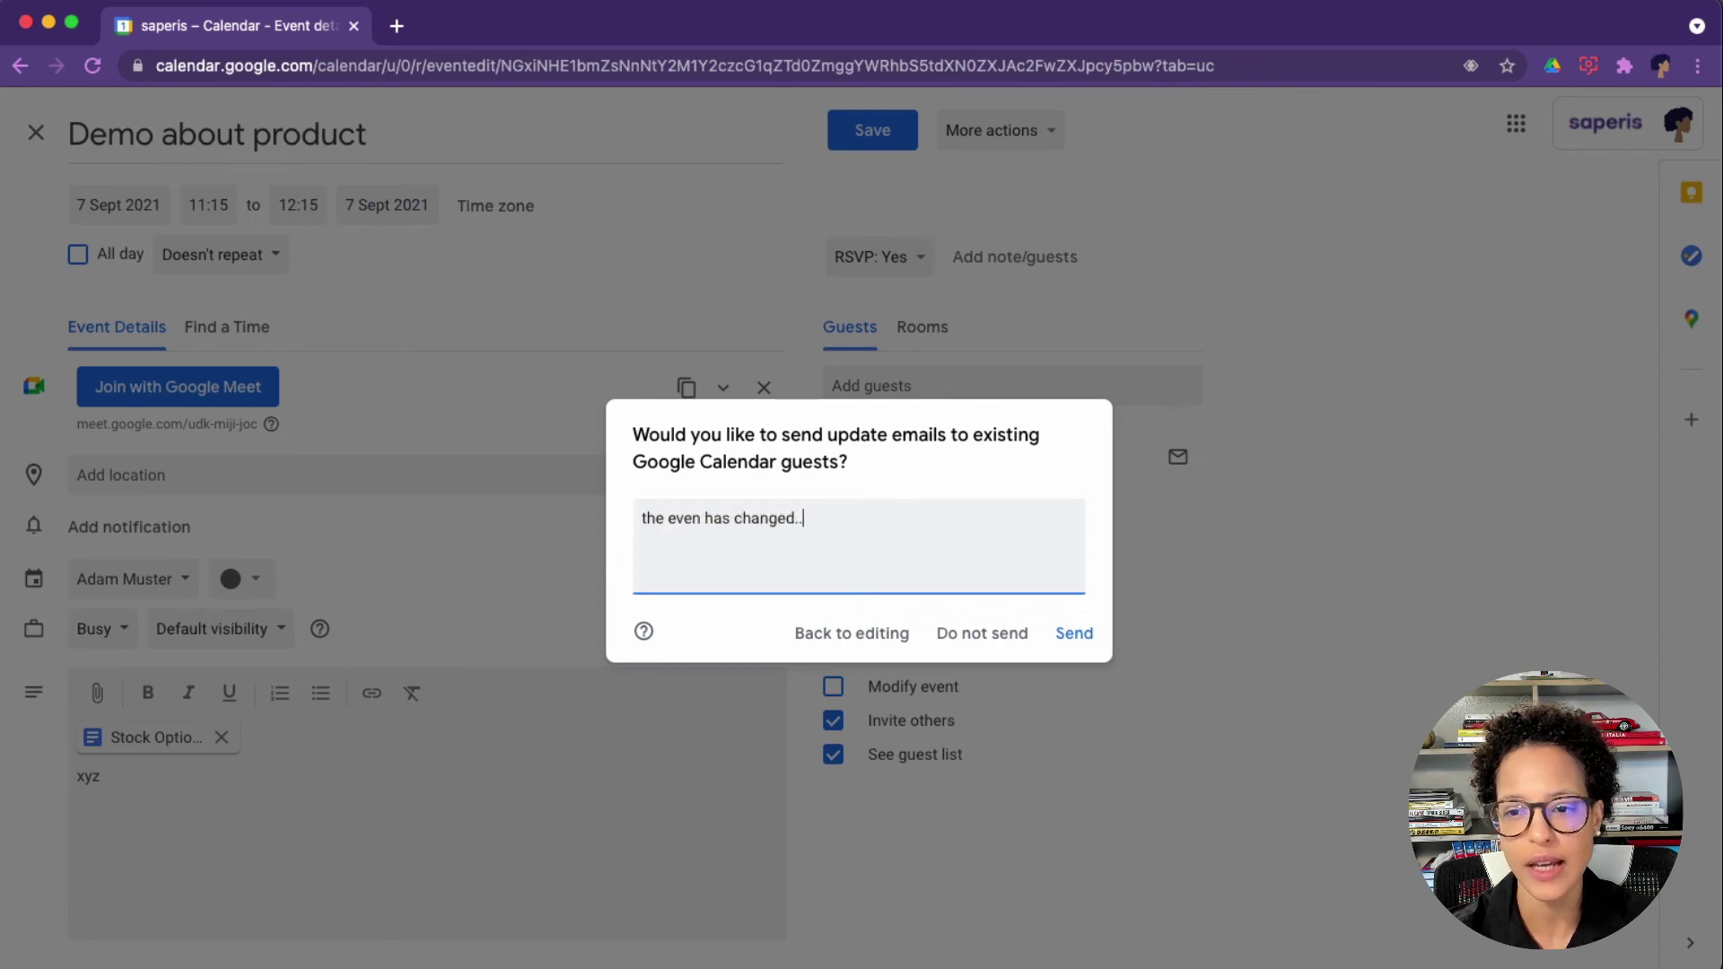
{"action": "left_click", "coordinate": [1075, 634]}
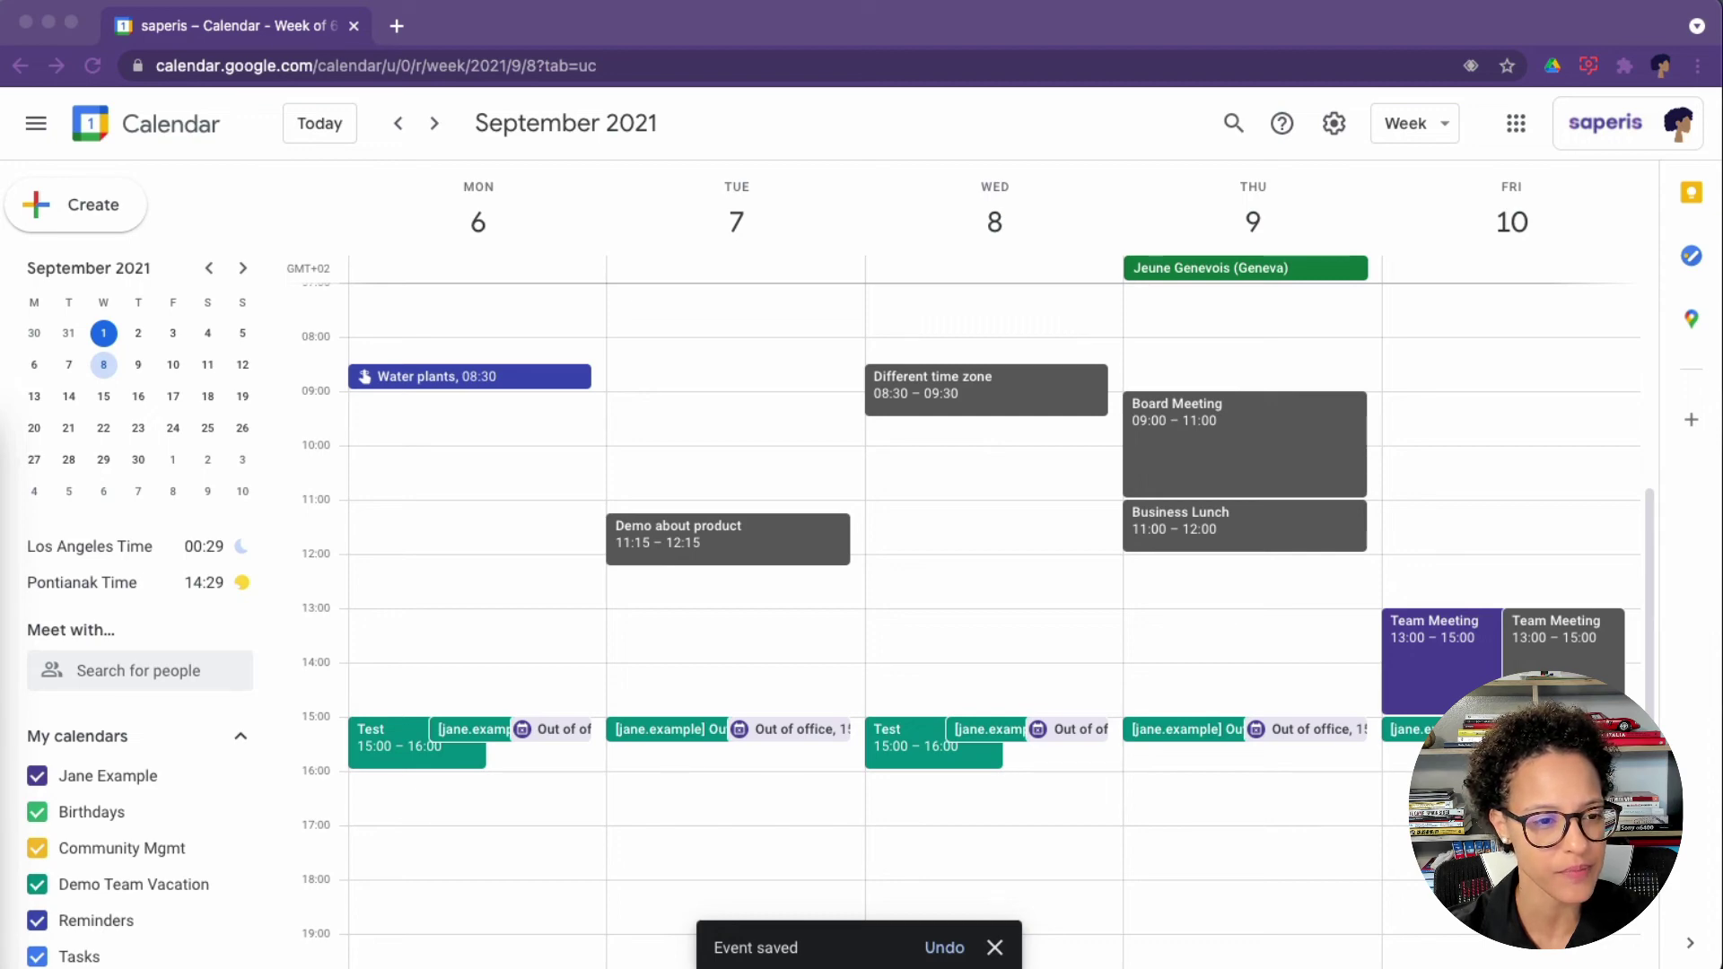
Bring the Demo about product Updated invitation email into view and select its change note
{"action": "left_click_drag", "start_coordinate": [443, 395], "coordinate": [1008, 95]}
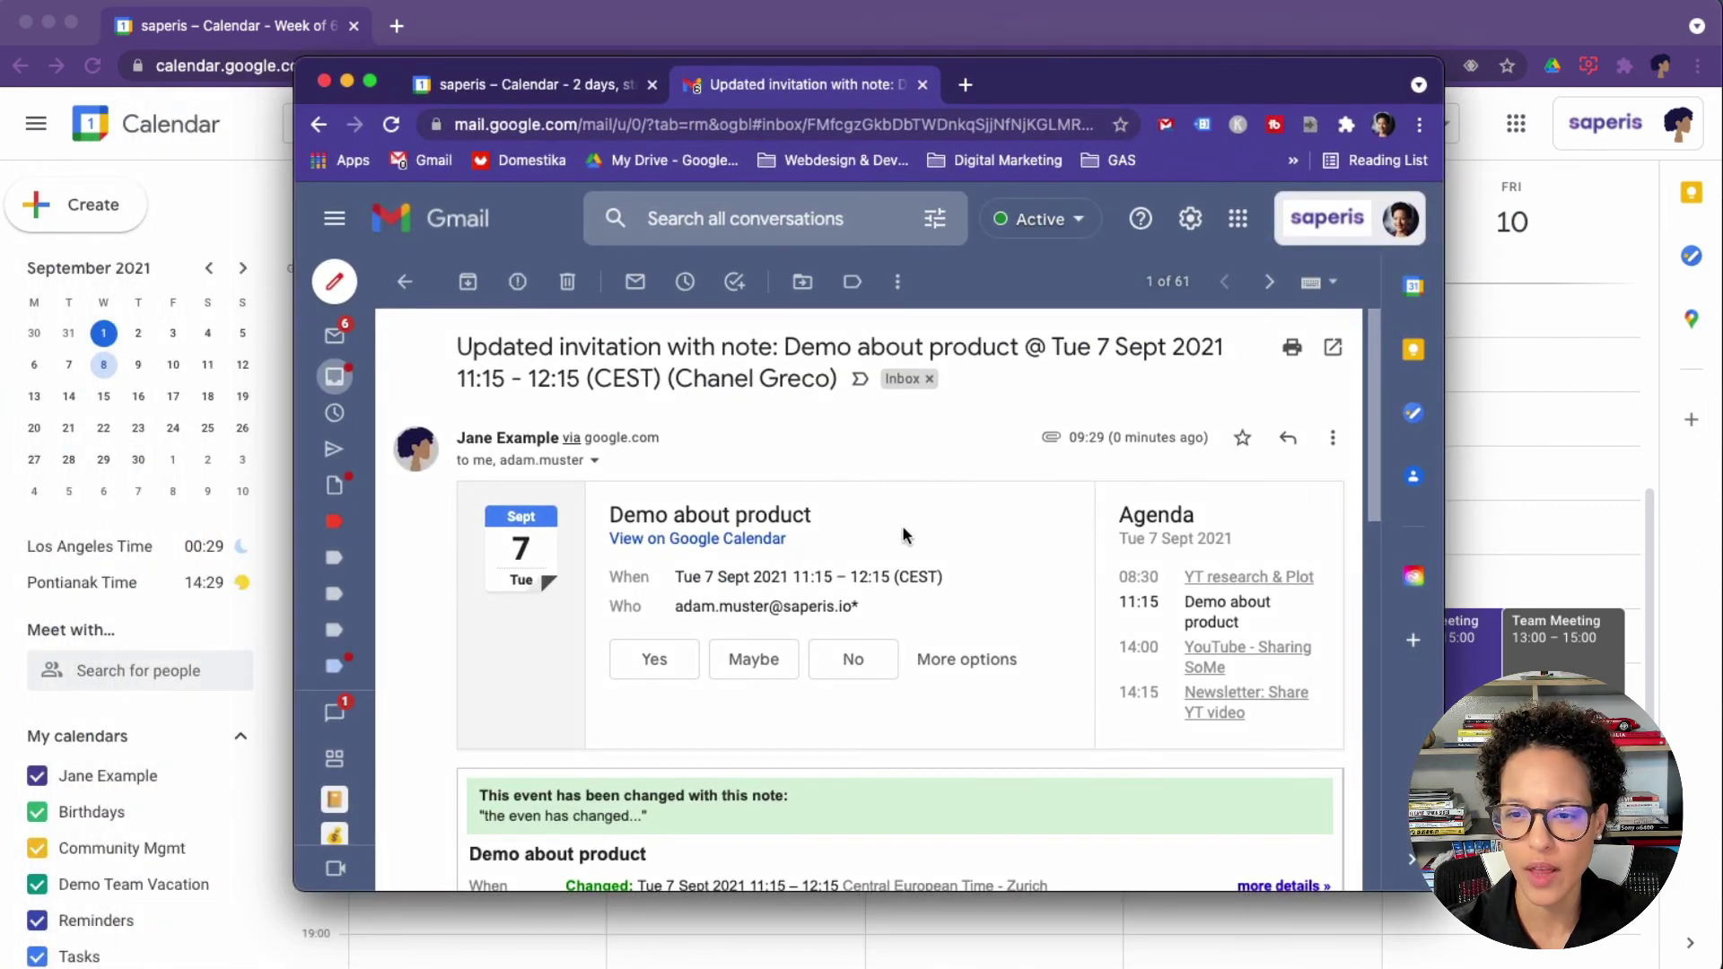
{"action": "scroll", "coordinate": [902, 529], "scroll_direction": "down", "scroll_amount": 1}
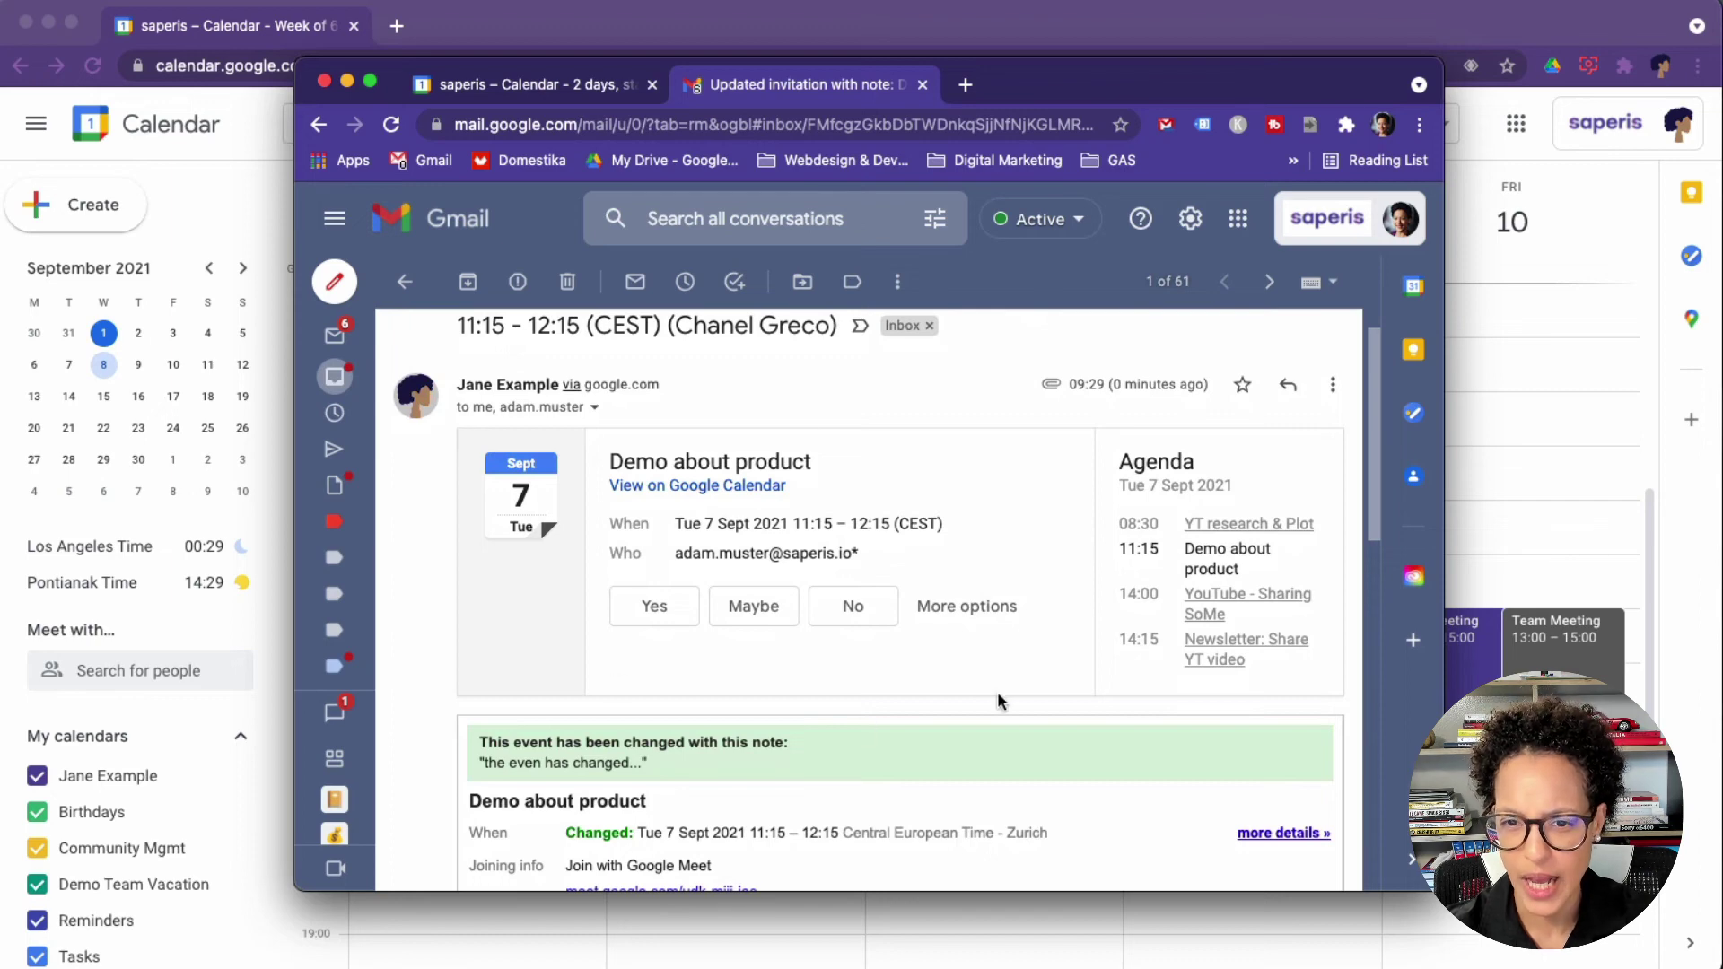
{"action": "scroll", "coordinate": [1000, 699], "scroll_direction": "down", "scroll_amount": 2}
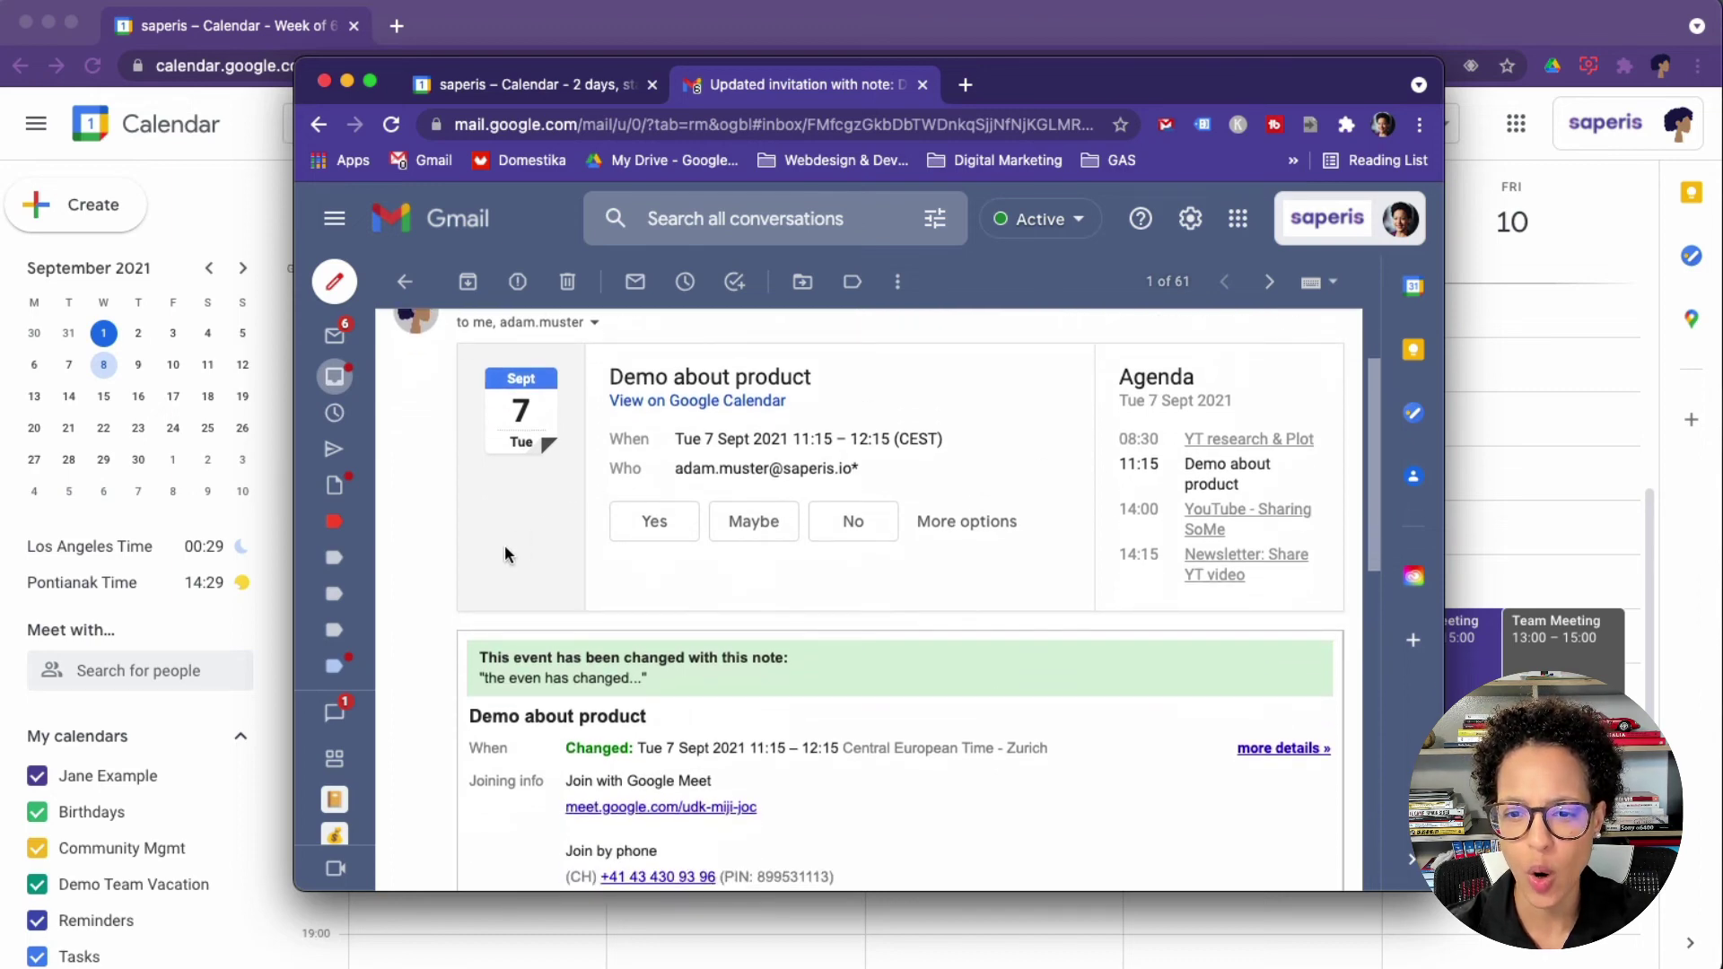
{"action": "left_click_drag", "start_coordinate": [478, 679], "coordinate": [658, 693]}
{"action": "scroll", "coordinate": [493, 525], "scroll_direction": "up", "scroll_amount": 3}
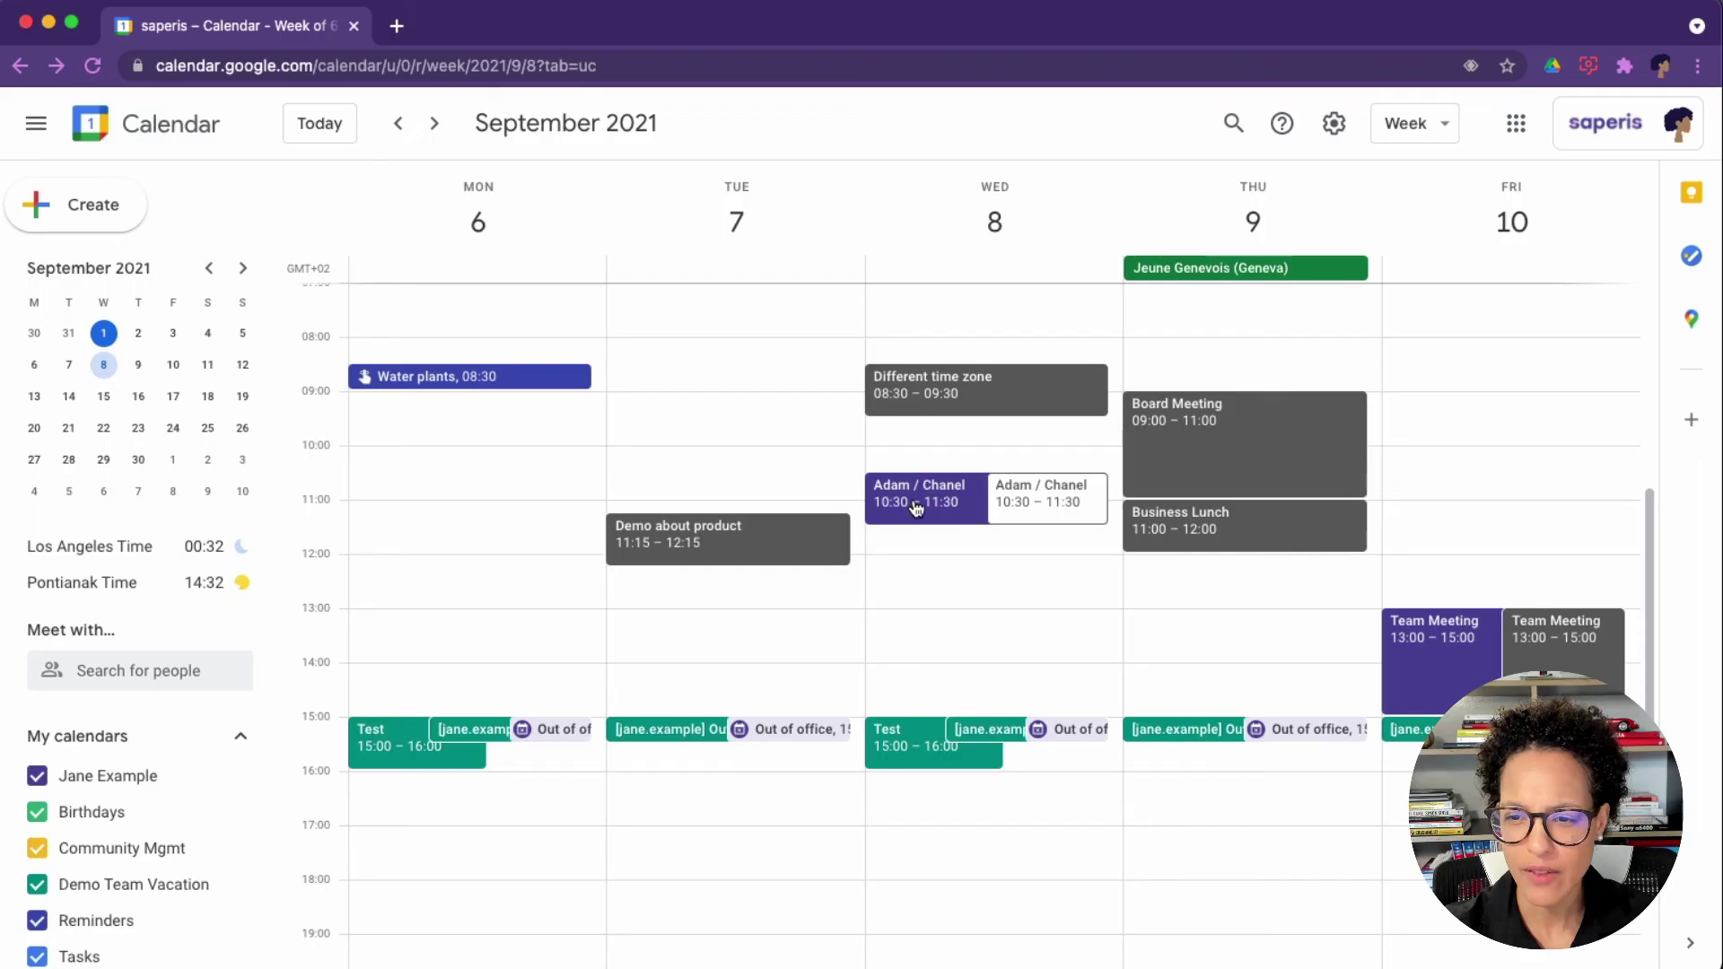
Change the owner of the Wednesday 10:30–11:30 meeting to one of its guests
{"action": "left_click", "coordinate": [916, 508]}
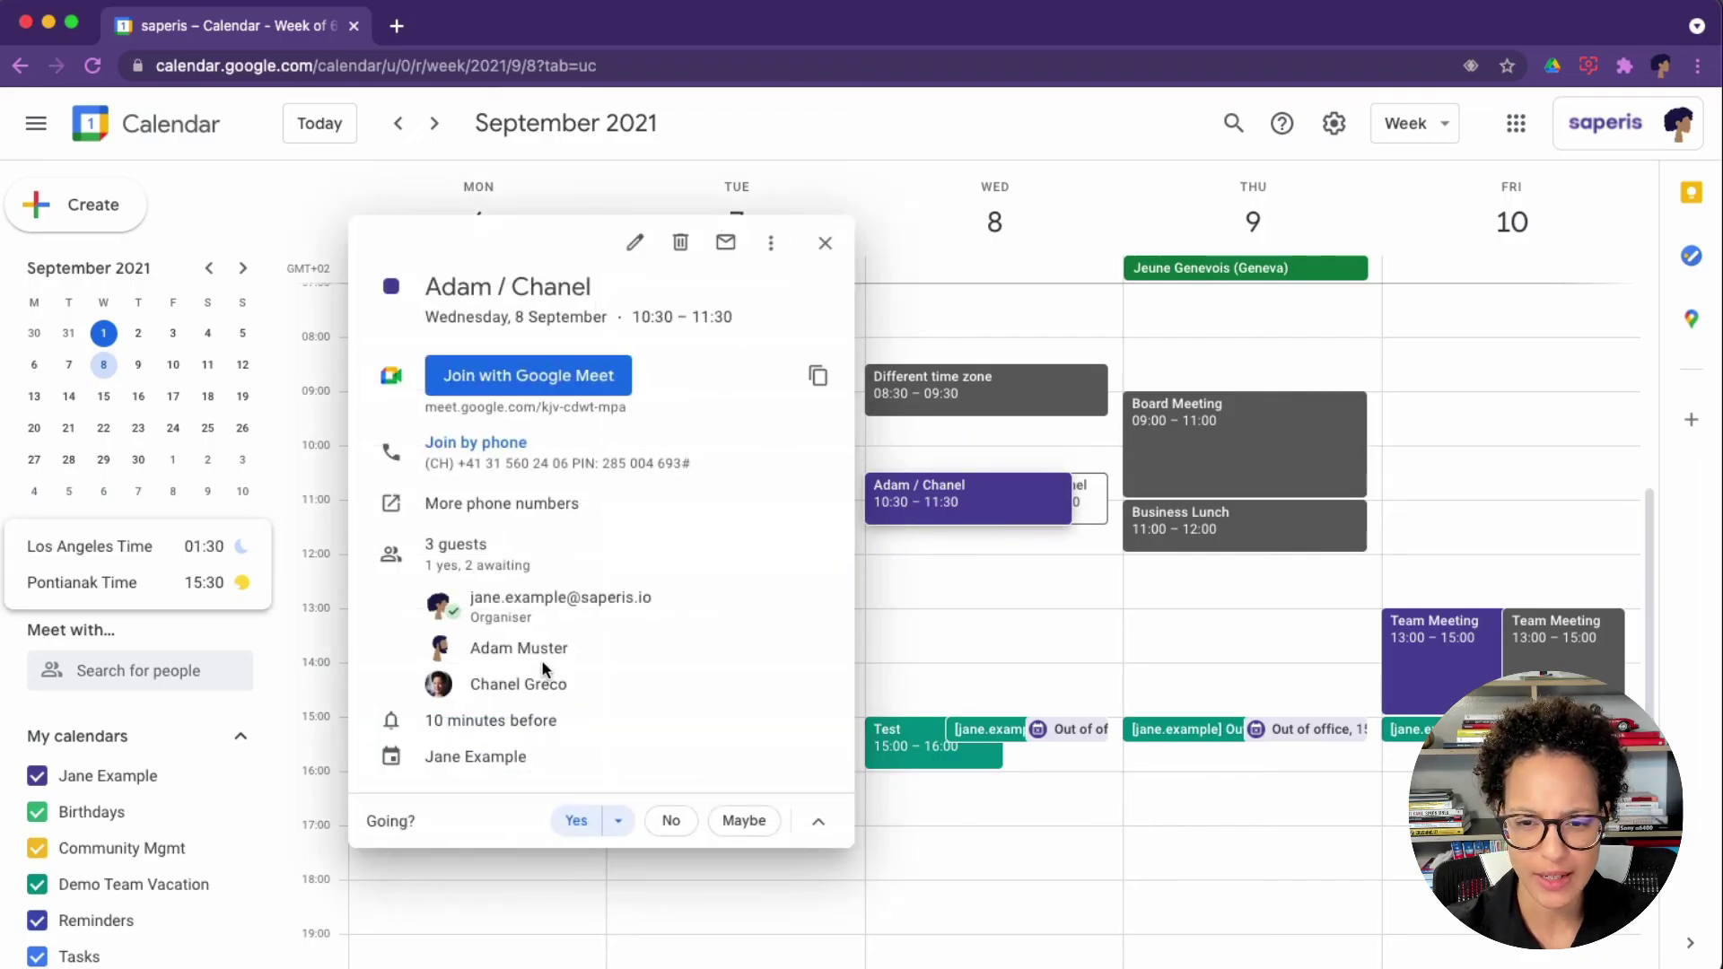
{"action": "mouse_move", "coordinate": [571, 664]}
{"action": "mouse_move", "coordinate": [491, 614]}
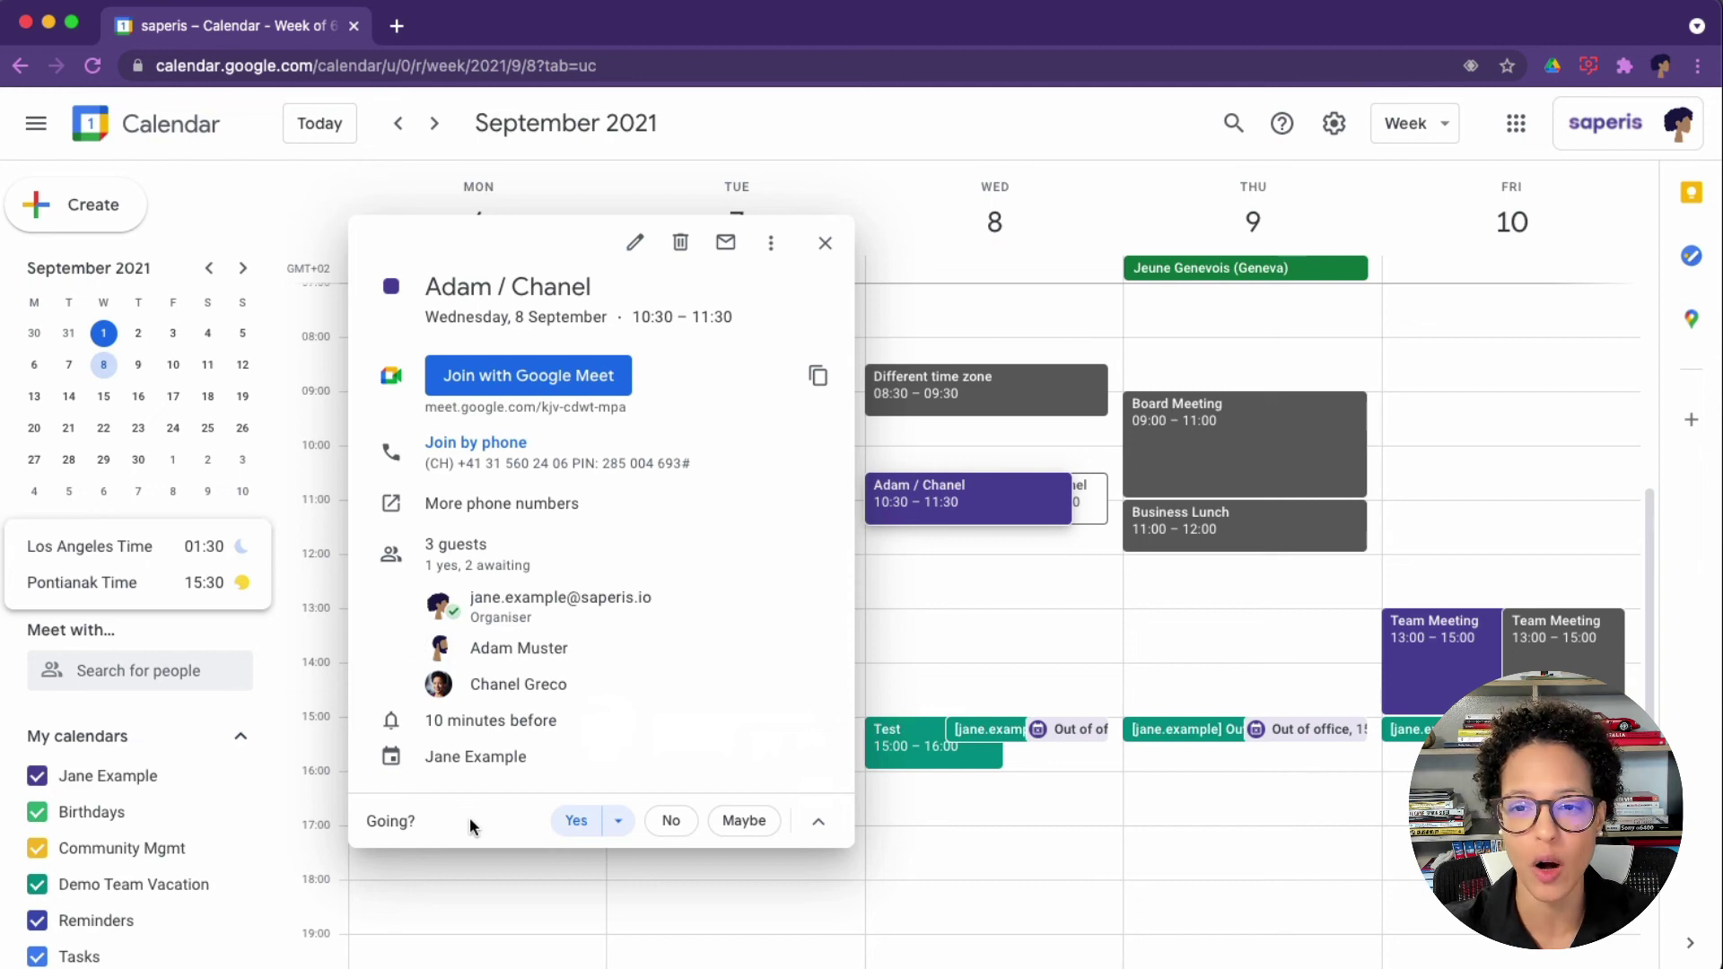
{"action": "left_click", "coordinate": [765, 240]}
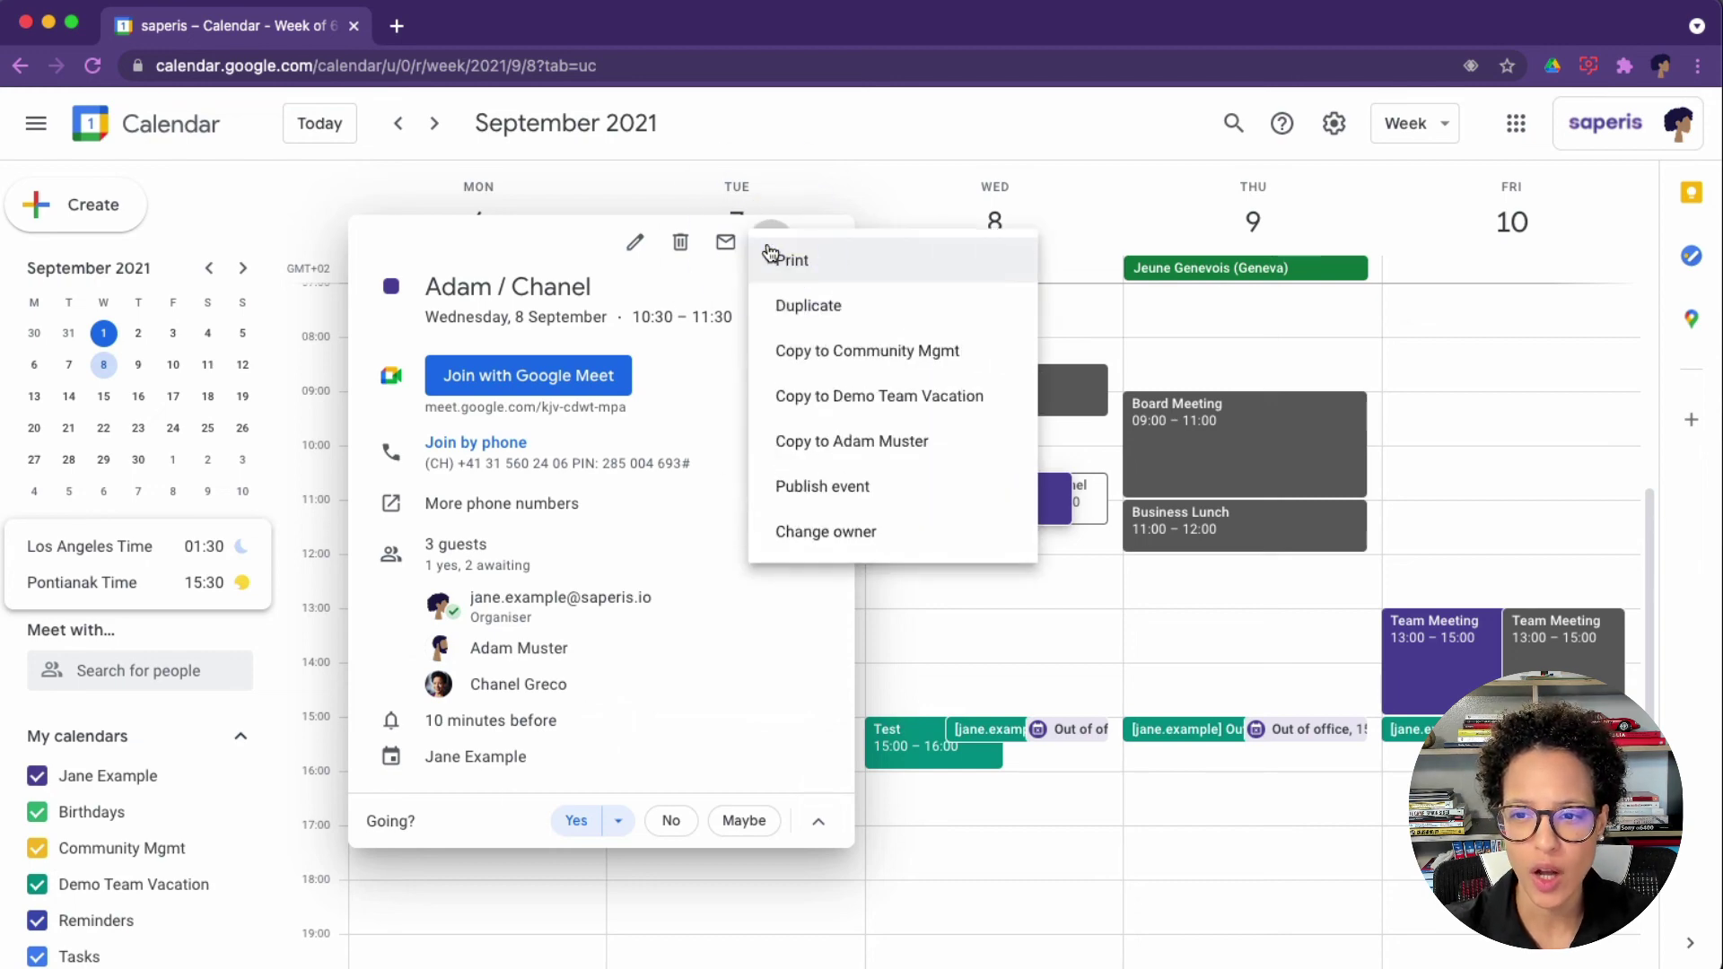
{"action": "left_click", "coordinate": [821, 548]}
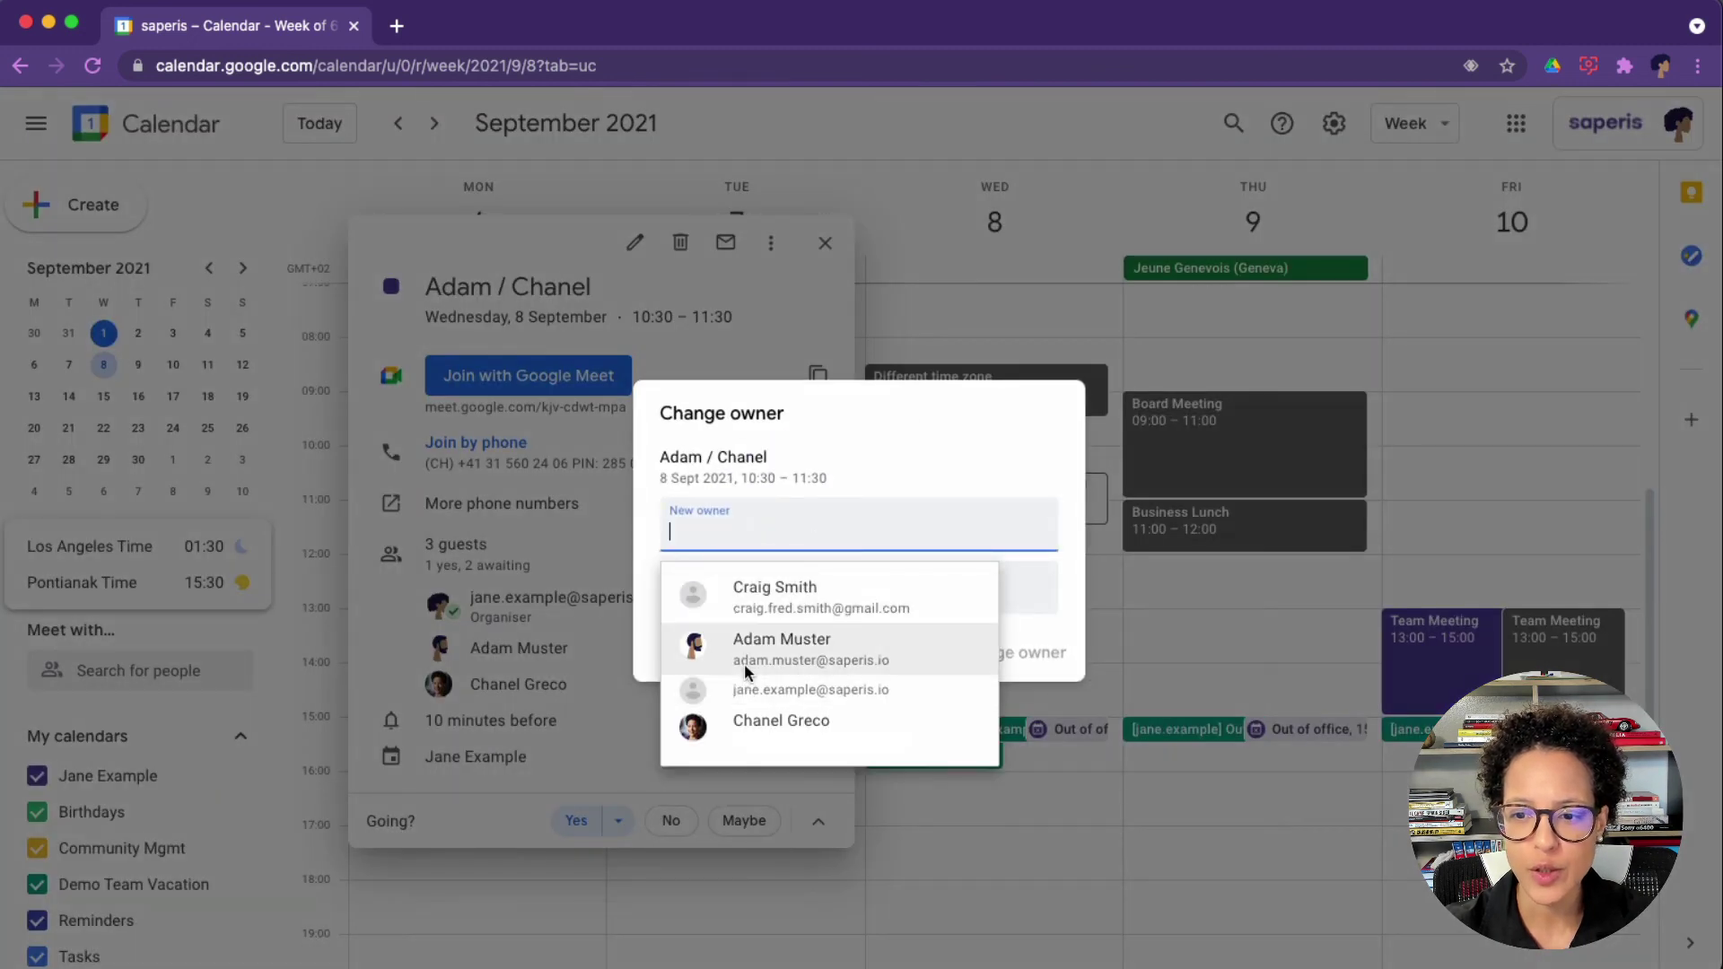
{"action": "left_click", "coordinate": [744, 661]}
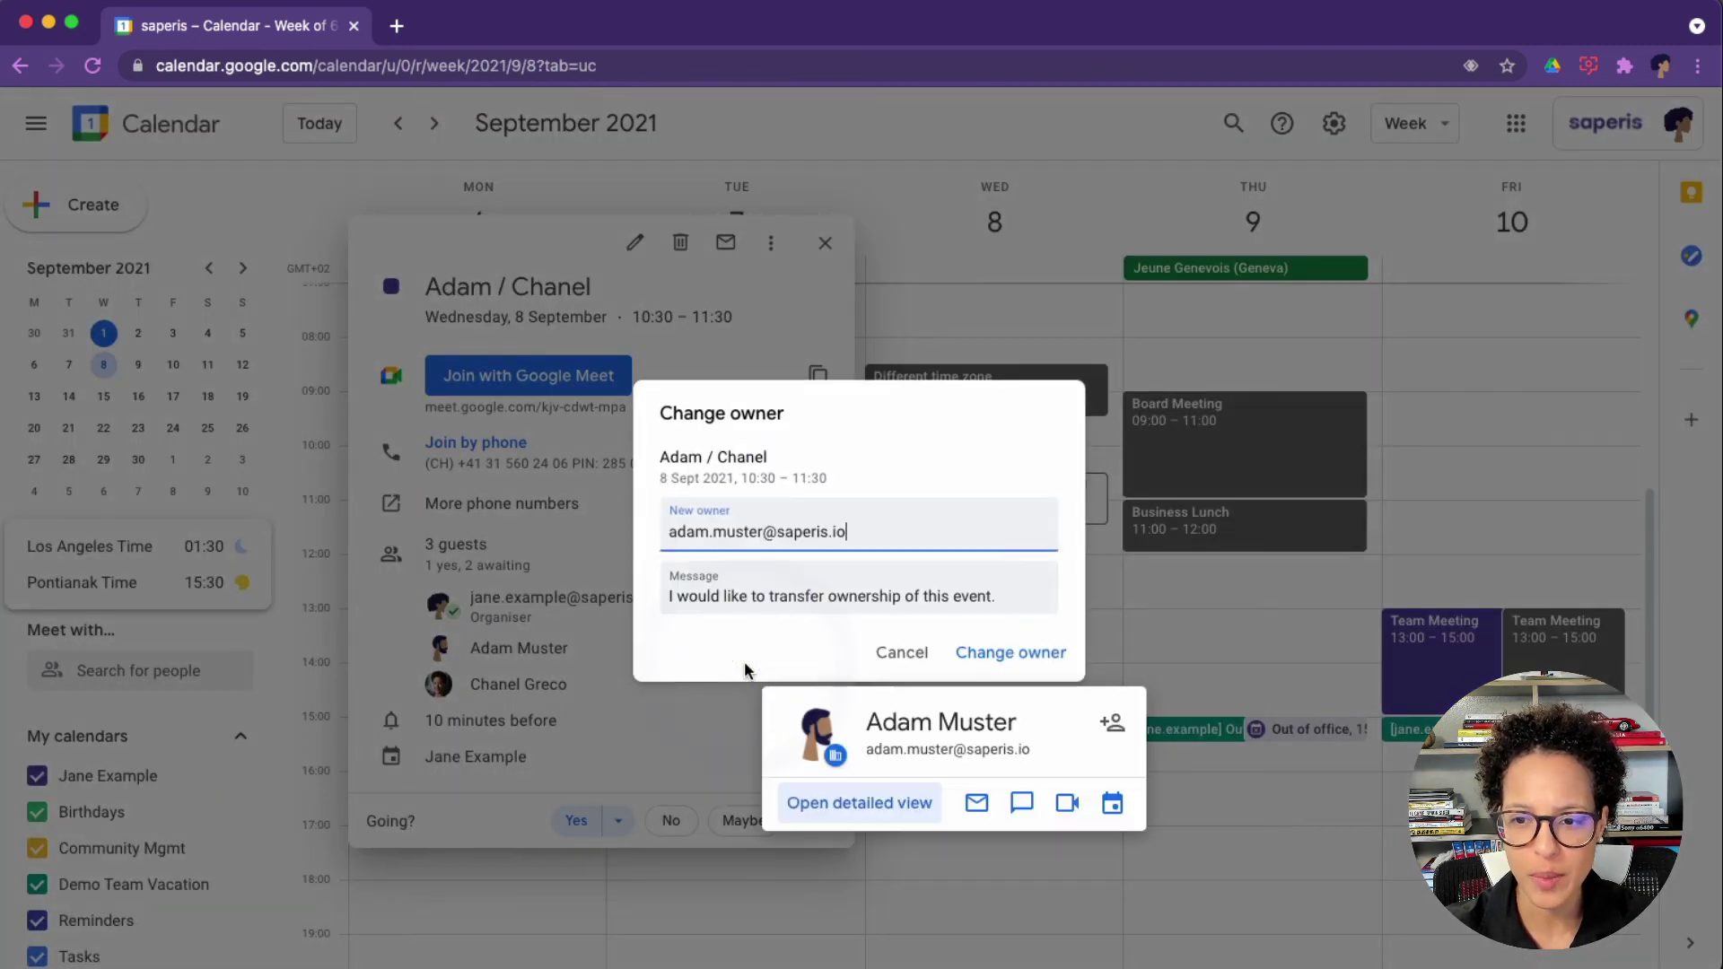
{"action": "left_click", "coordinate": [1021, 650]}
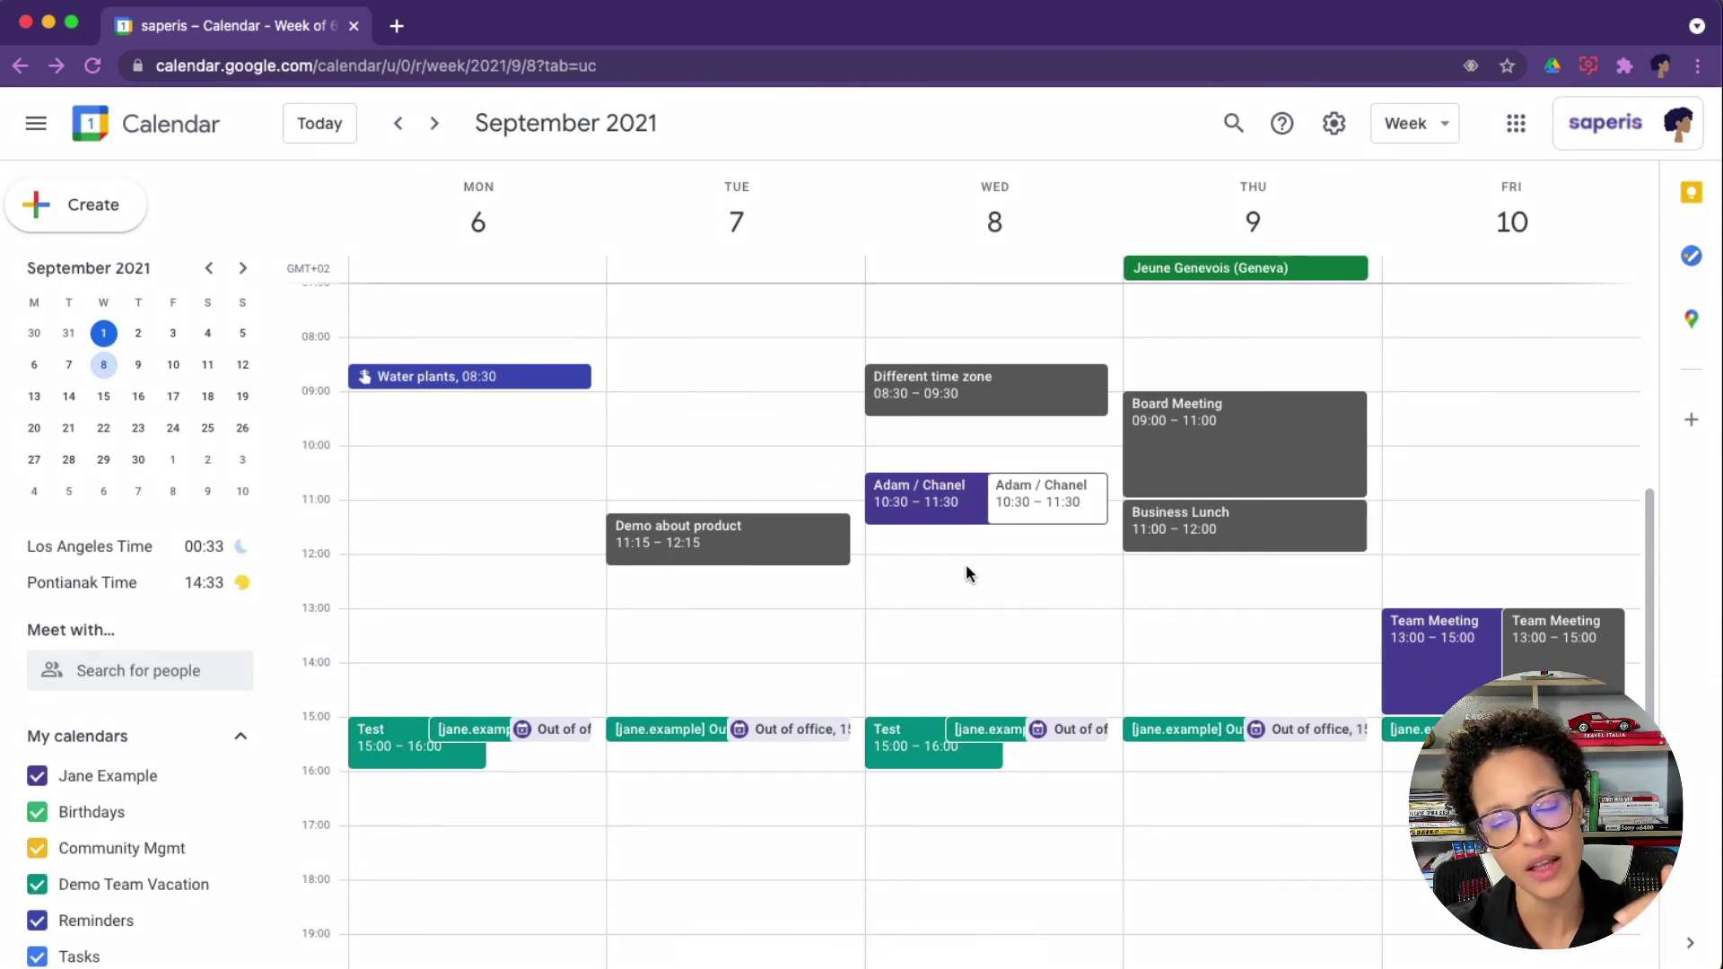
{"action": "left_click", "coordinate": [910, 492]}
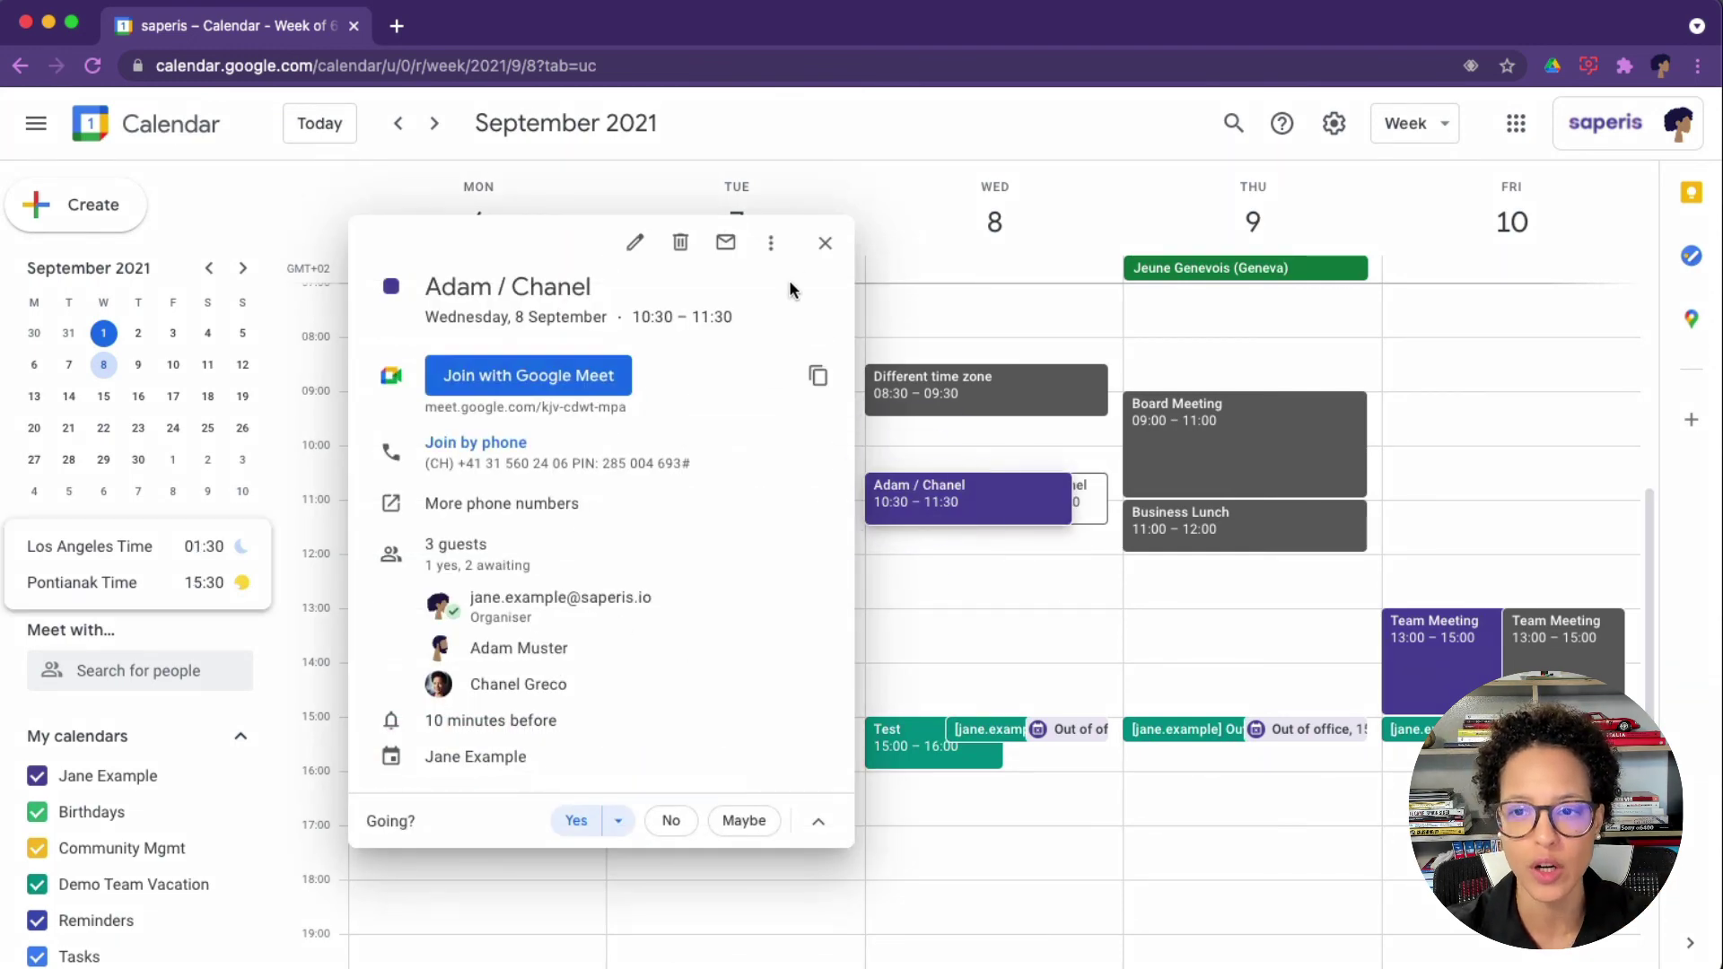
{"action": "left_click", "coordinate": [818, 241]}
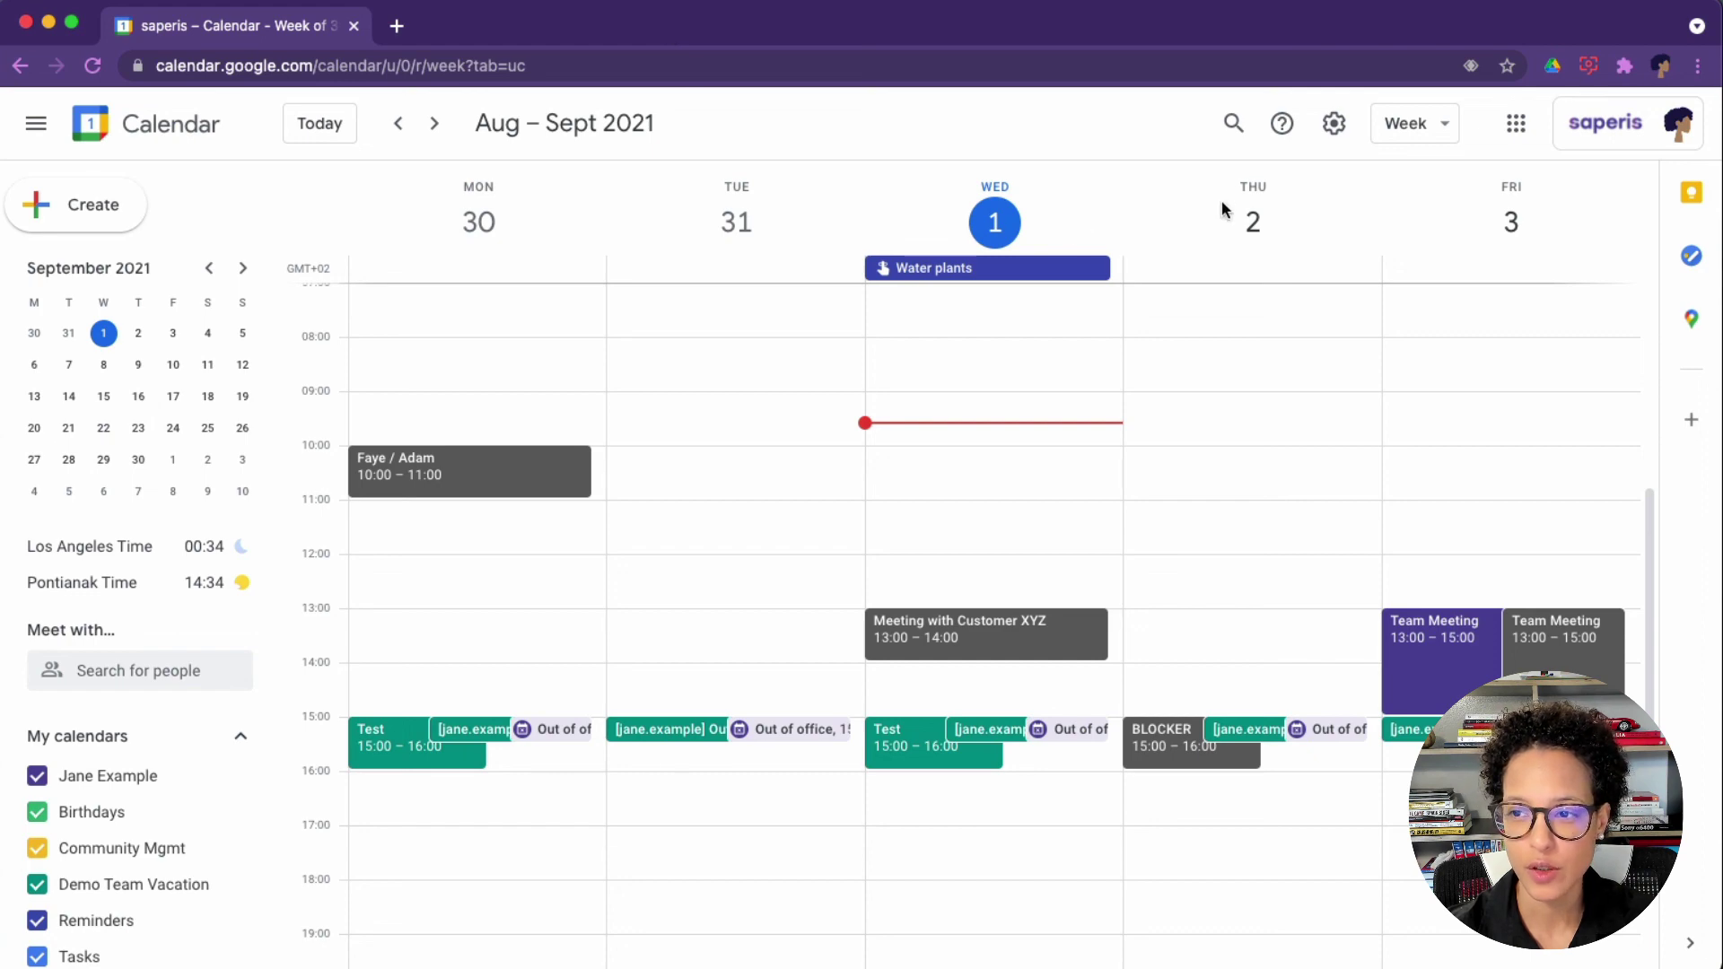
Search events for 'demo' and open the Demo about product result
{"action": "left_click", "coordinate": [1234, 123]}
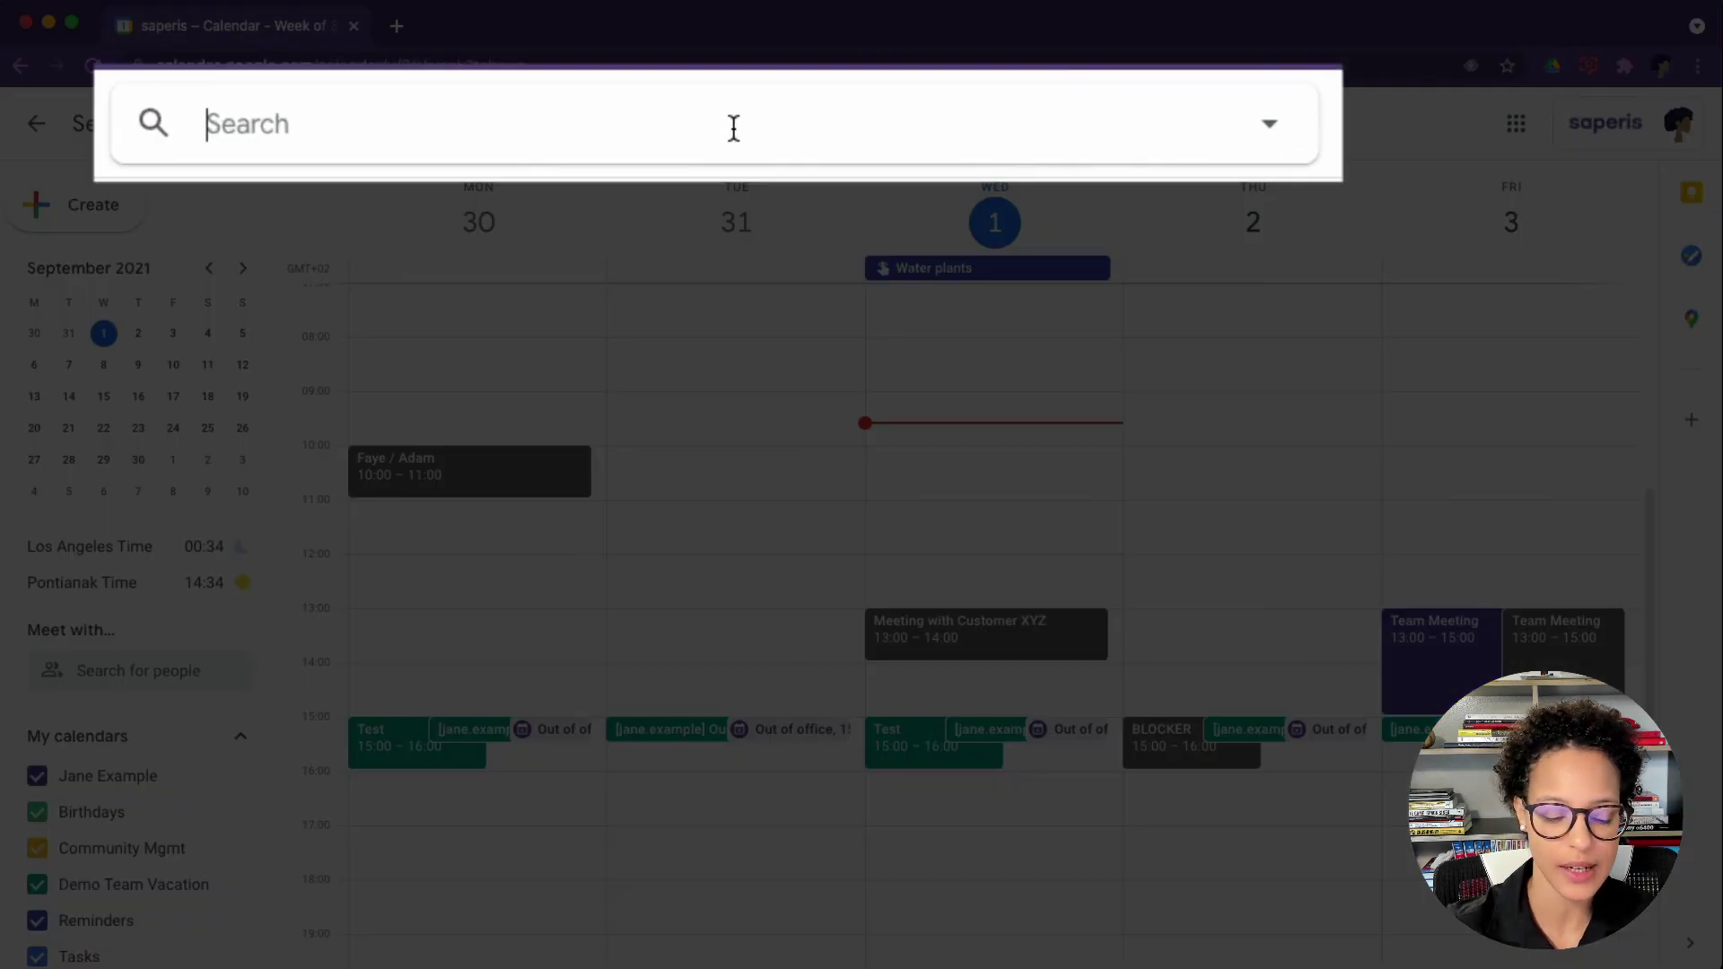
{"action": "type", "text": "demo"}
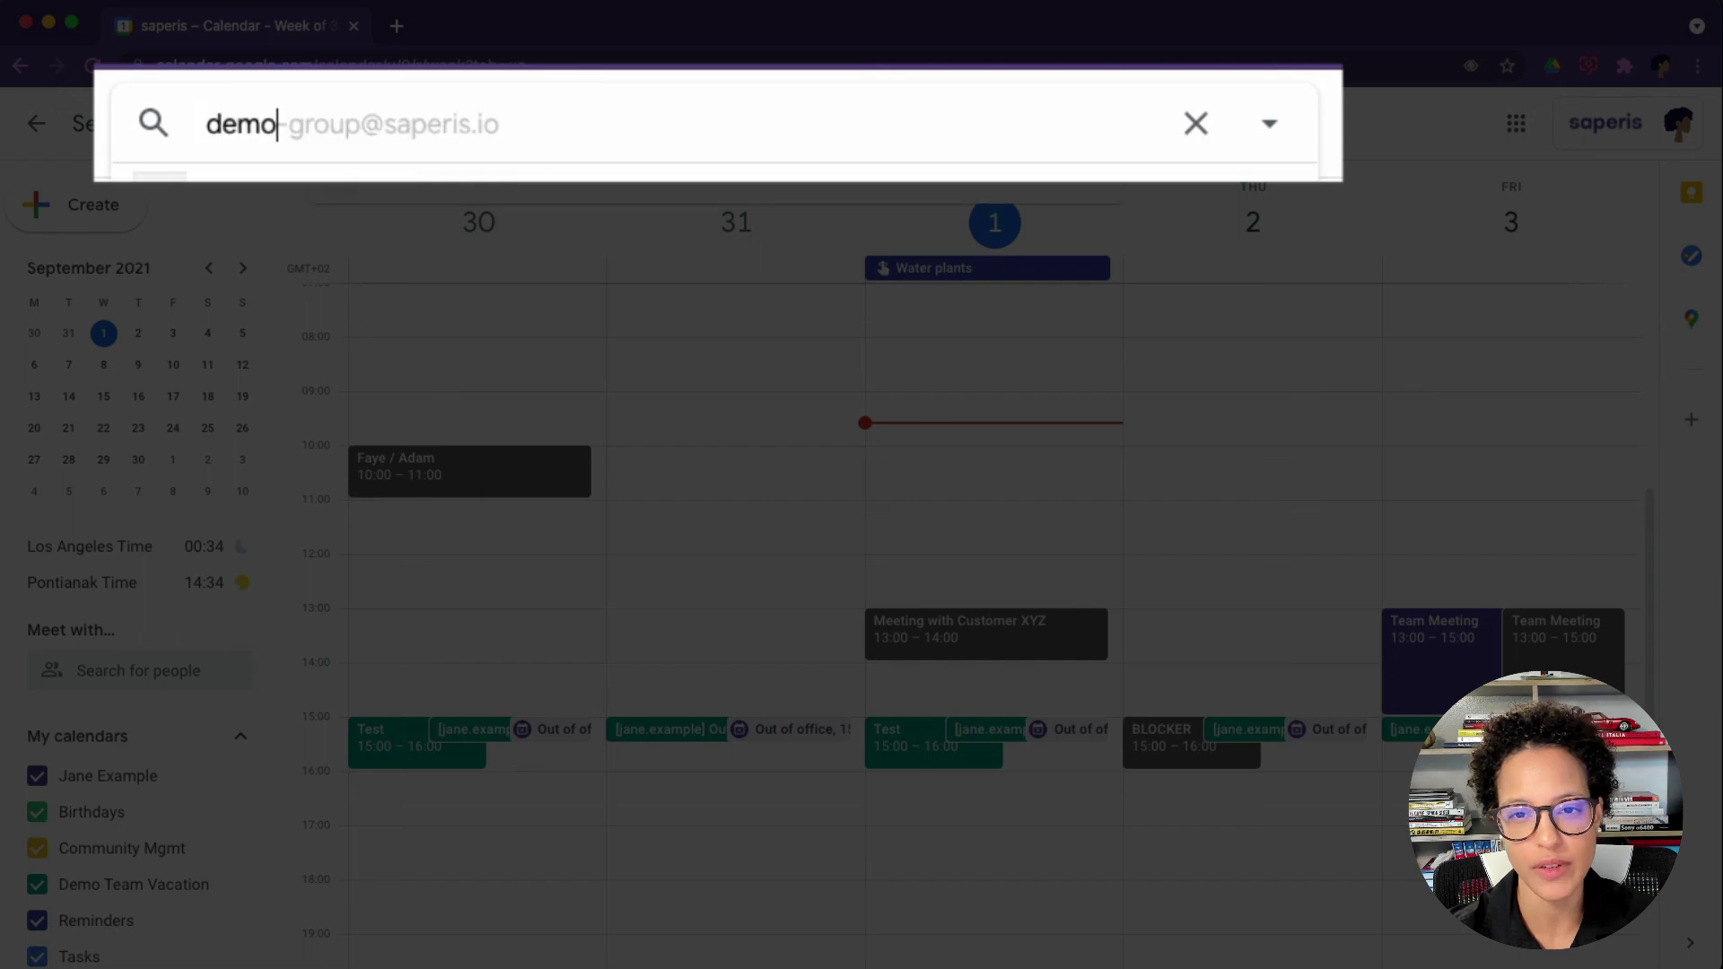
{"action": "key", "text": "Return"}
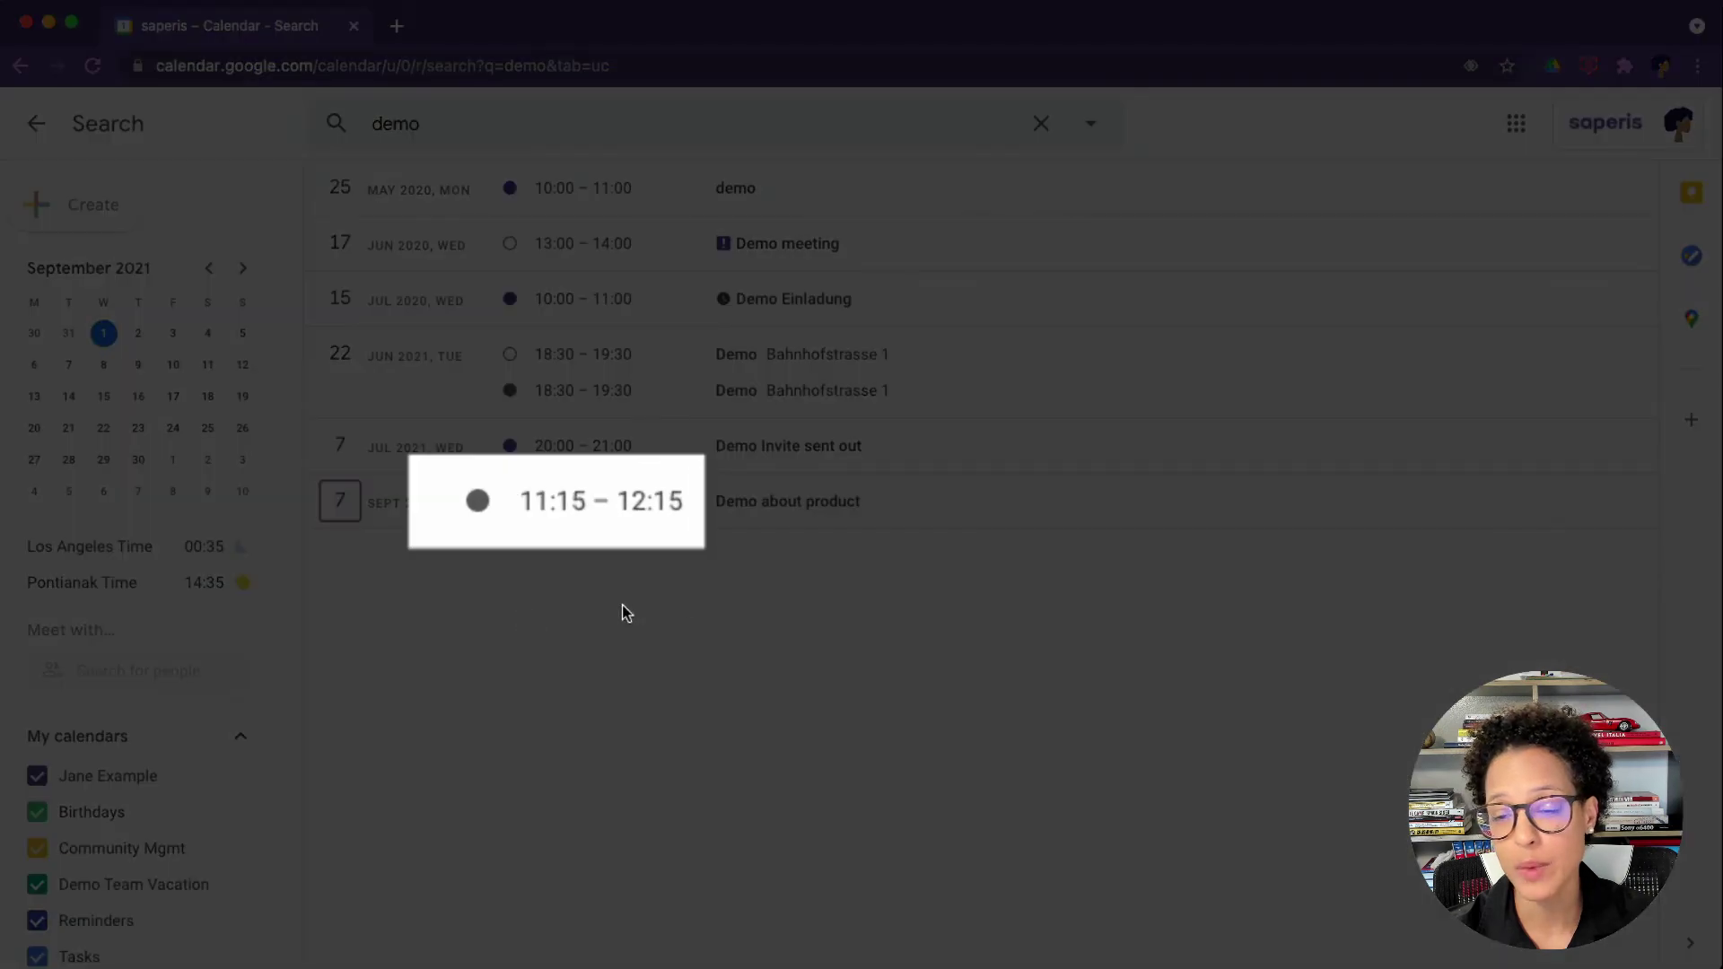
{"action": "left_click", "coordinate": [797, 512]}
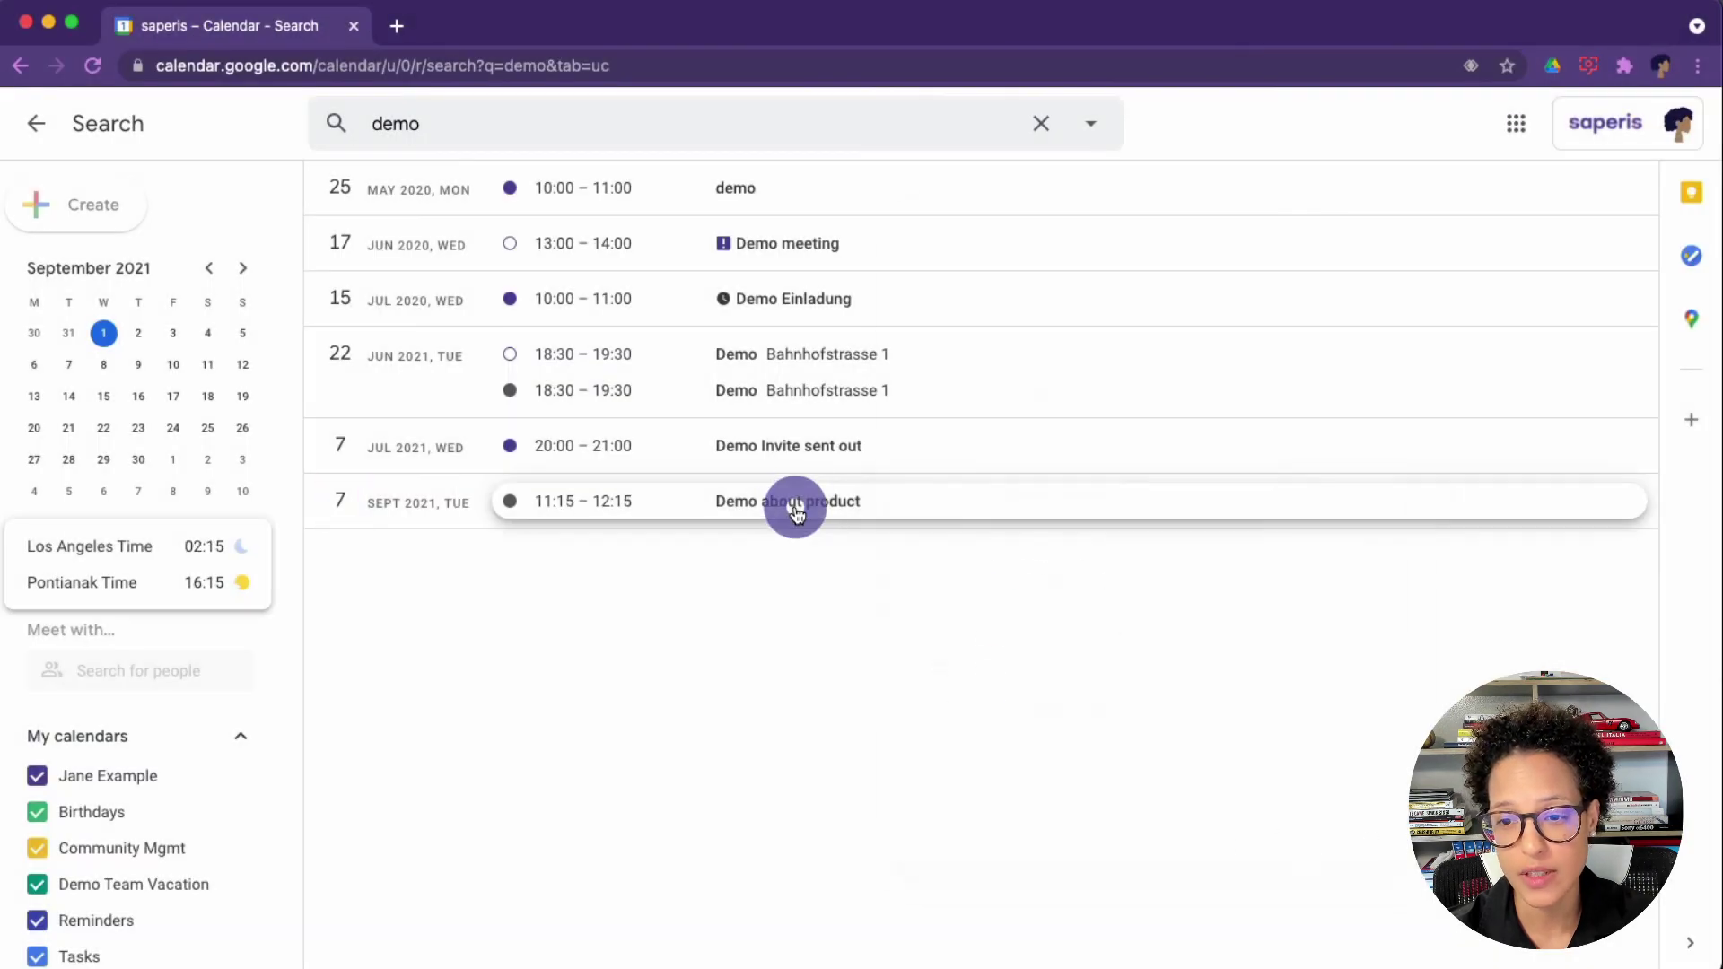